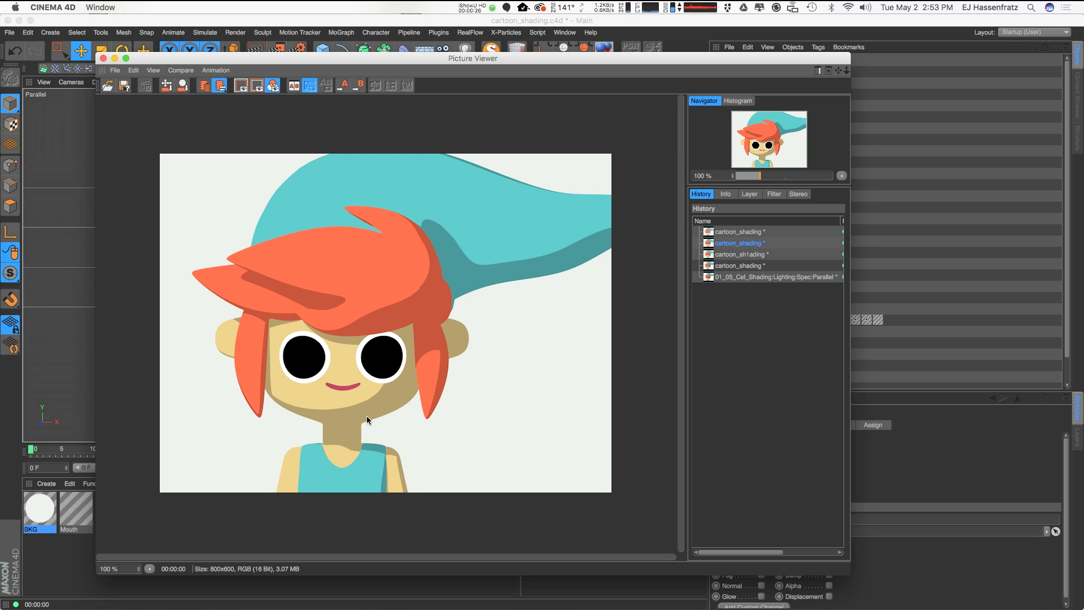
Compare the saved cartoon_shading renders with the 01_05_Cel_Shading render in the Picture Viewer history, ending by closing the viewer
click(759, 256)
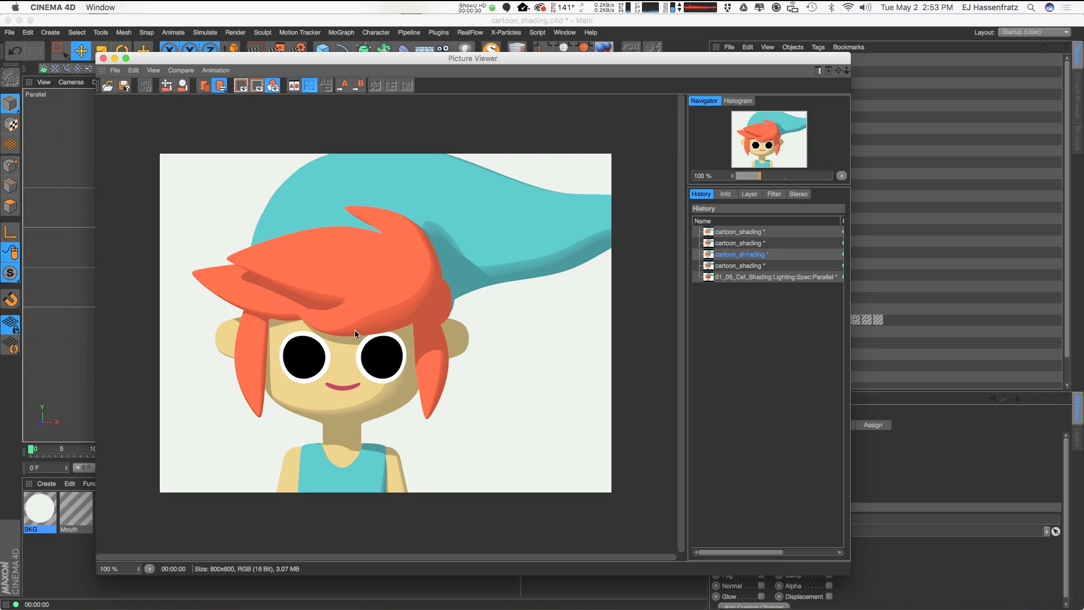
click(747, 265)
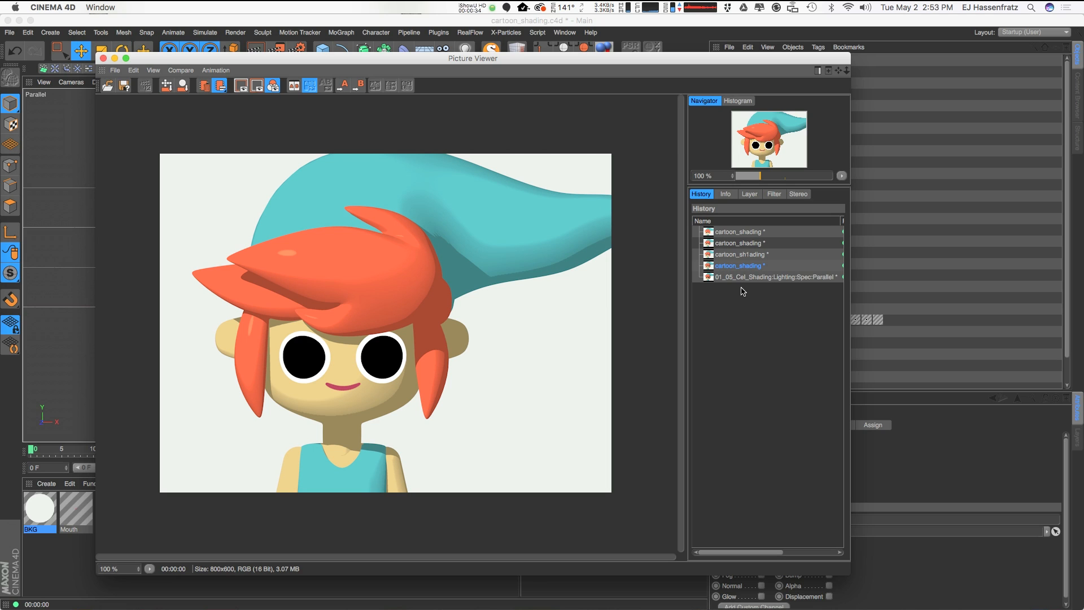
click(741, 279)
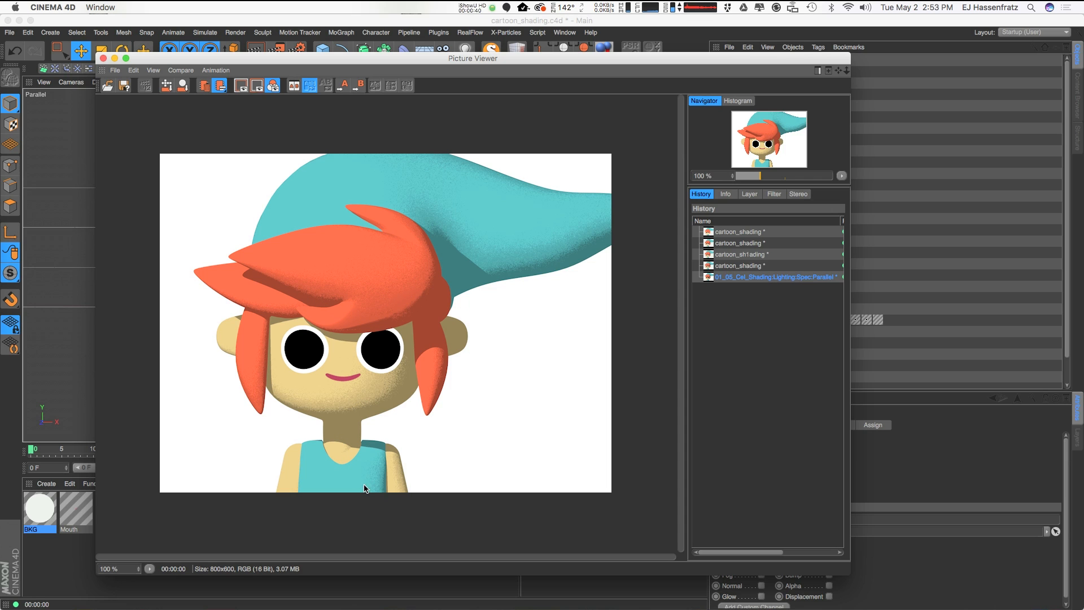
click(104, 58)
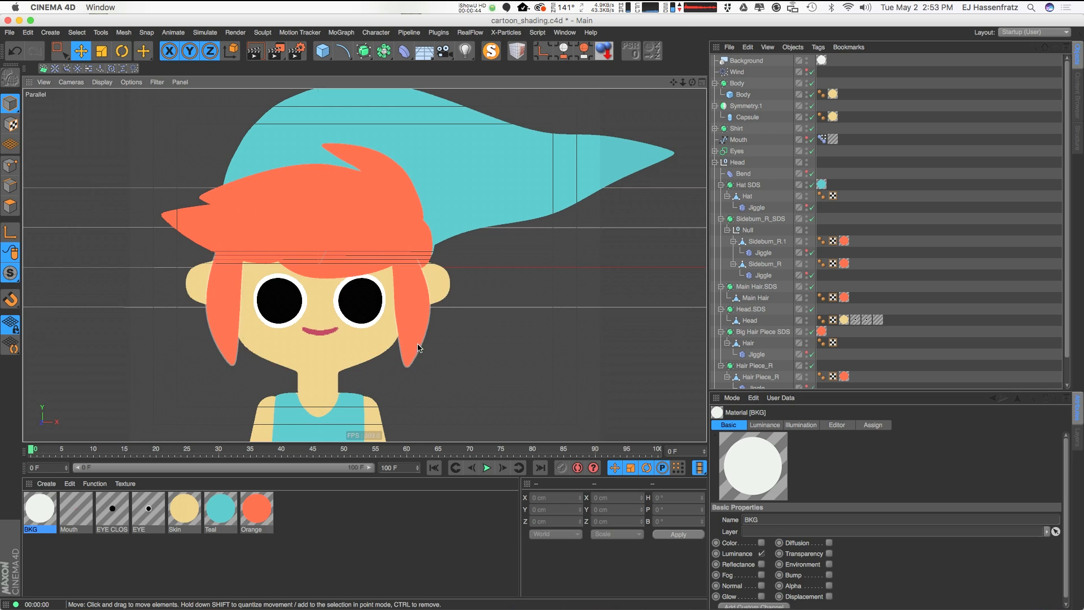
Enable an interactive render region over the character at maximum resolution, with Alpha Mode turned on
drag(275, 51, 319, 218)
drag(389, 221, 390, 222)
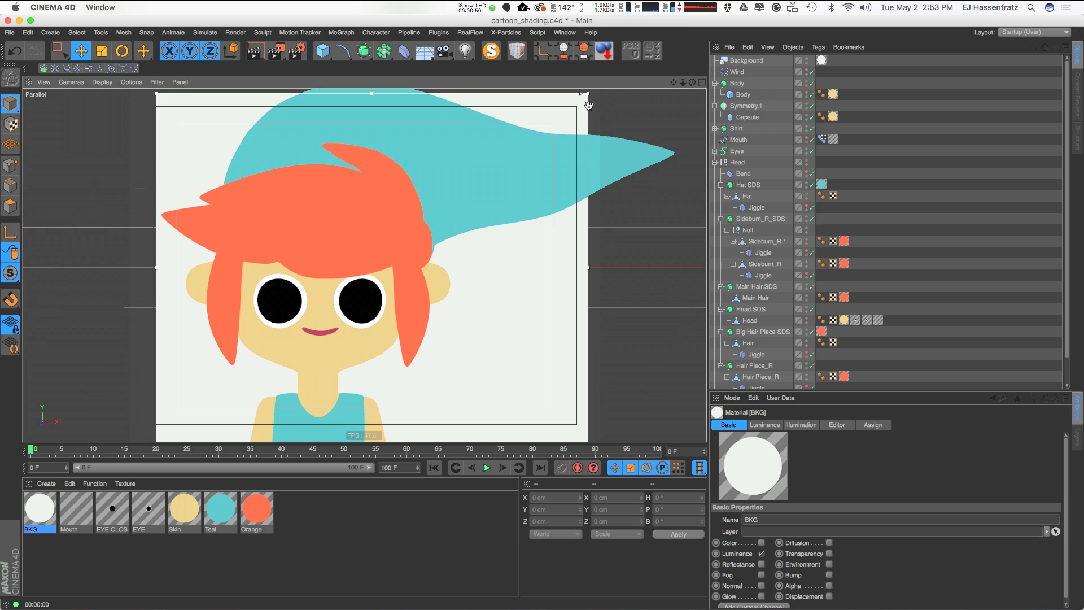
drag(582, 95, 582, 276)
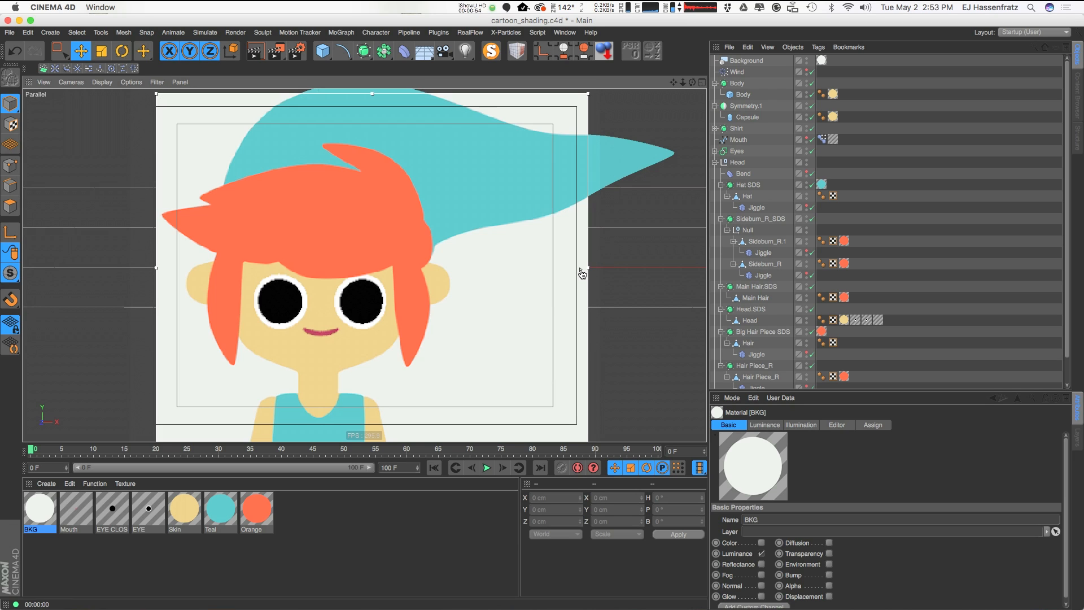
drag(582, 272, 583, 90)
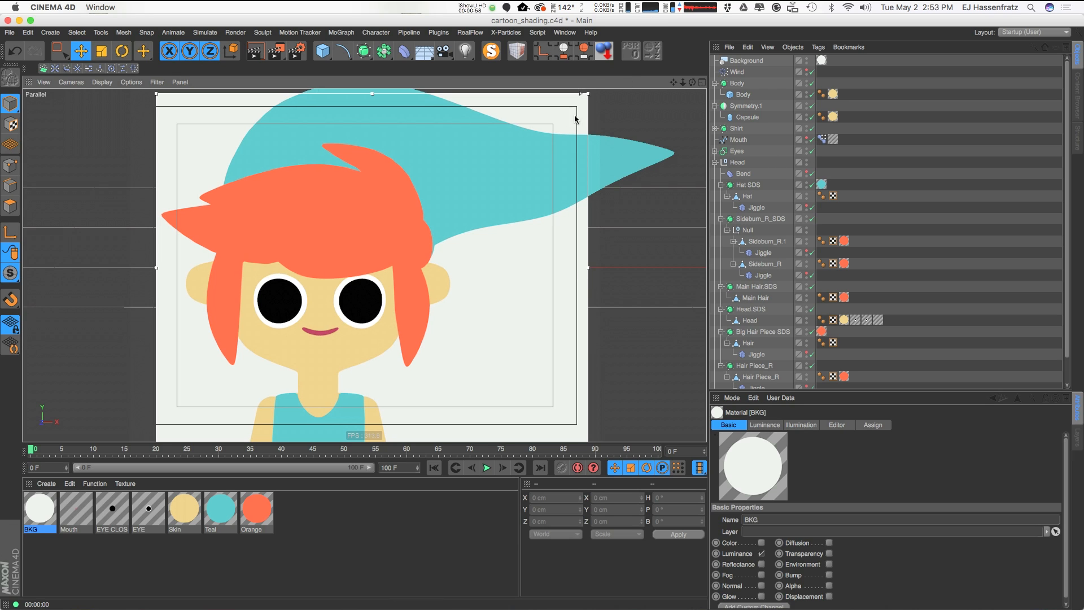
right_click(582, 95)
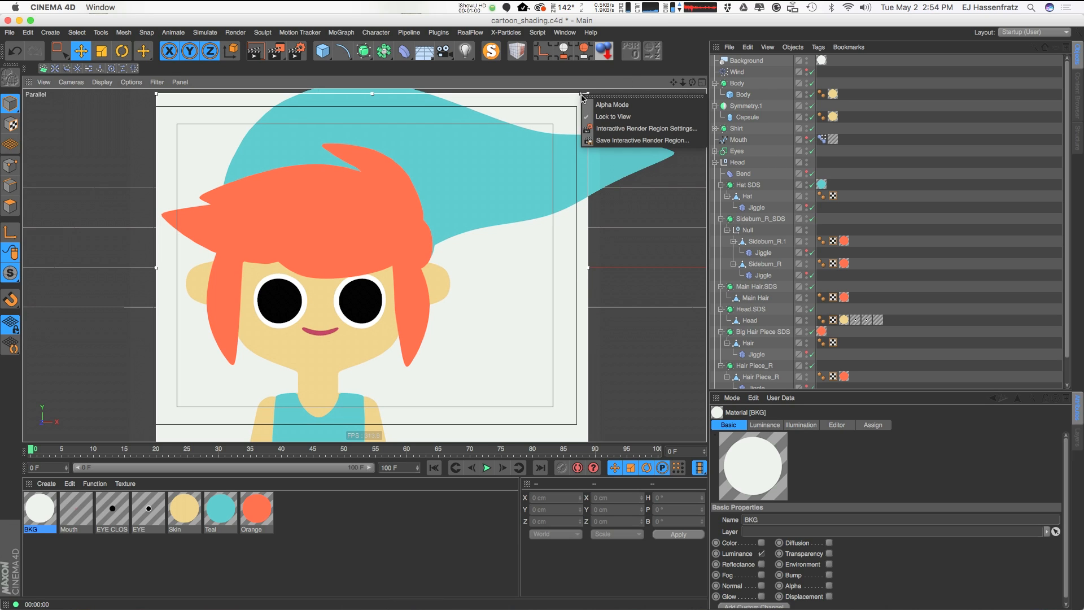
click(613, 105)
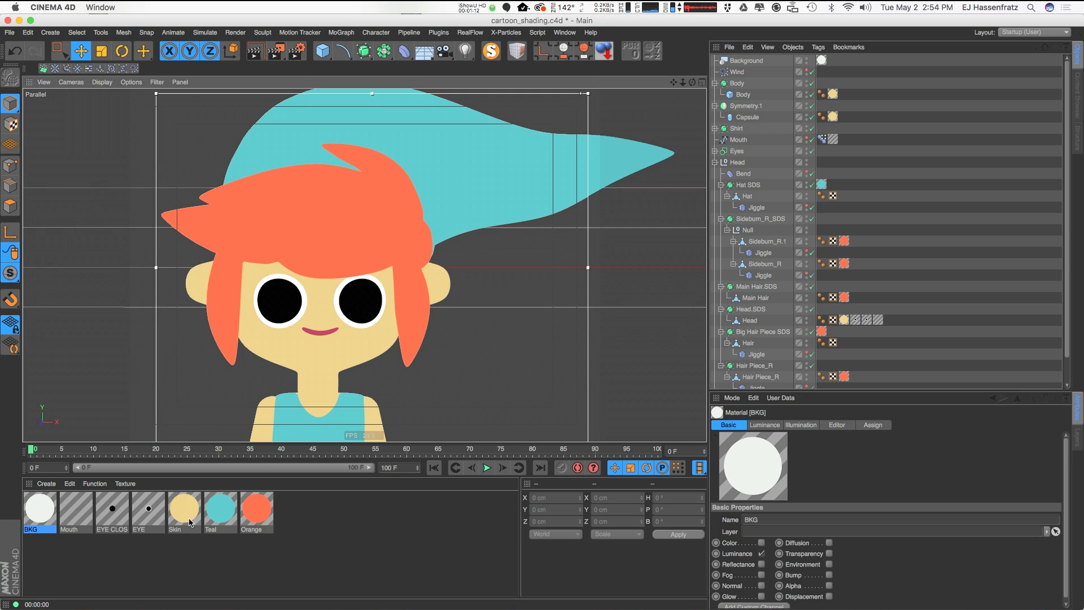
Select the Skin, Teal and Orange materials, play the character animation, and return to the first frame
drag(182, 546, 272, 489)
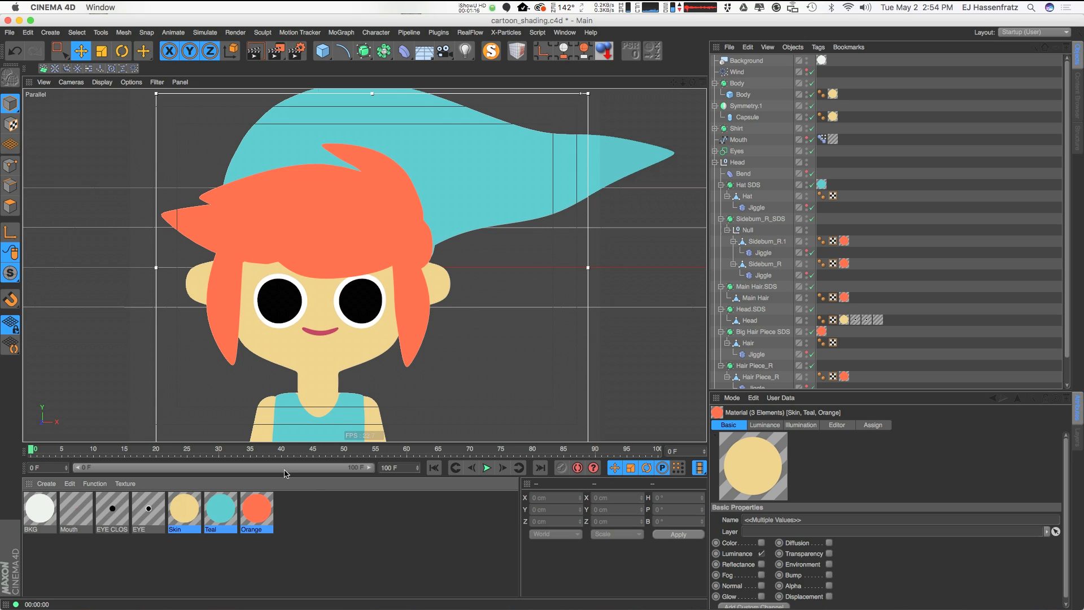
click(433, 470)
click(487, 467)
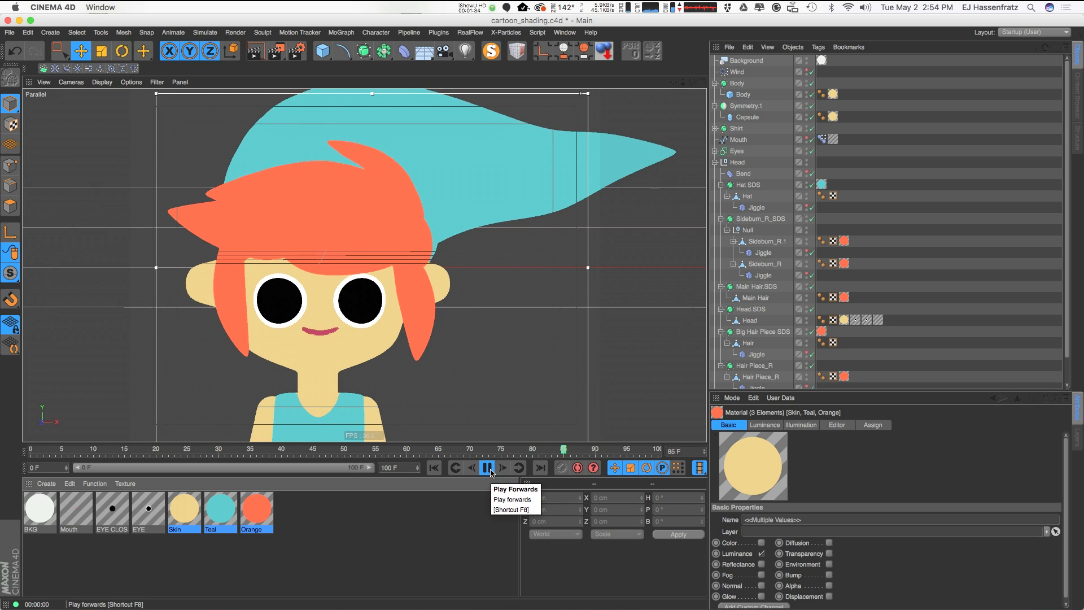
key(F8)
click(434, 468)
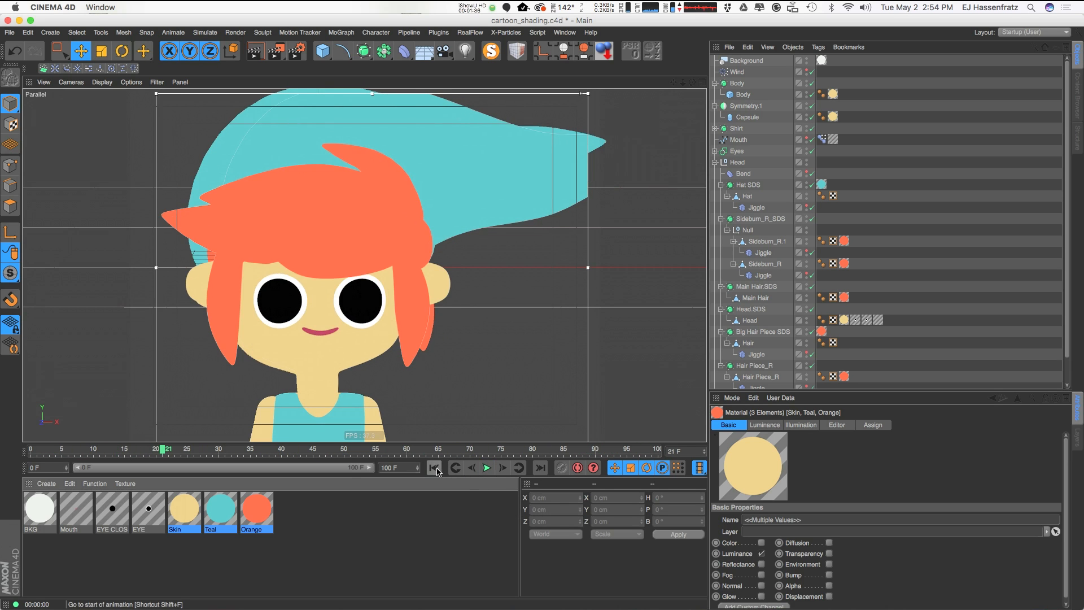
Replace the Skin material's Luminance channel with the Color channel and set its colour to light grey, RGB 227
double_click(184, 508)
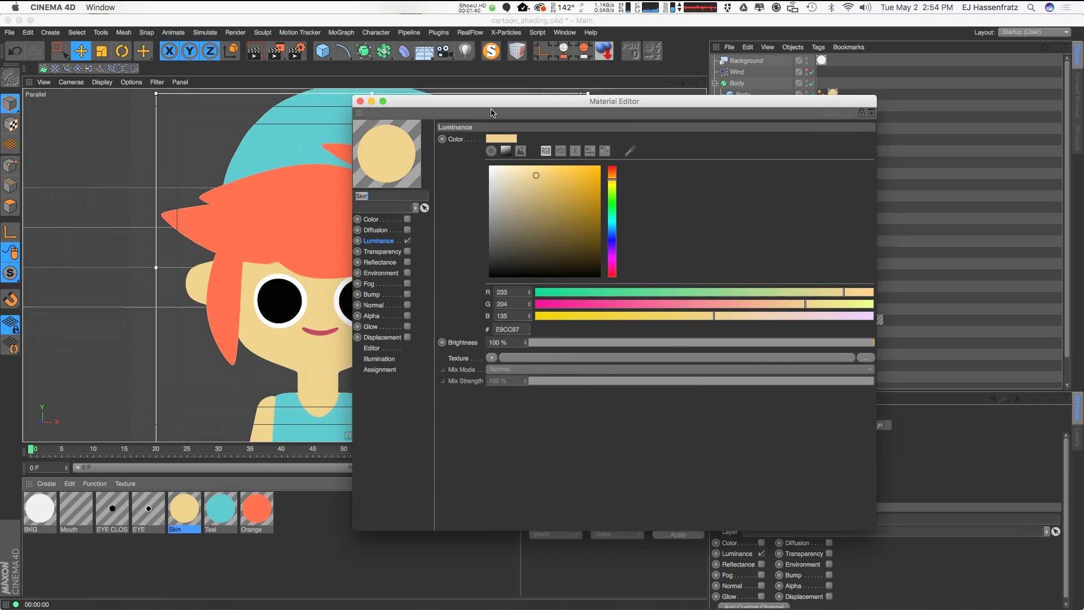
drag(491, 112, 646, 139)
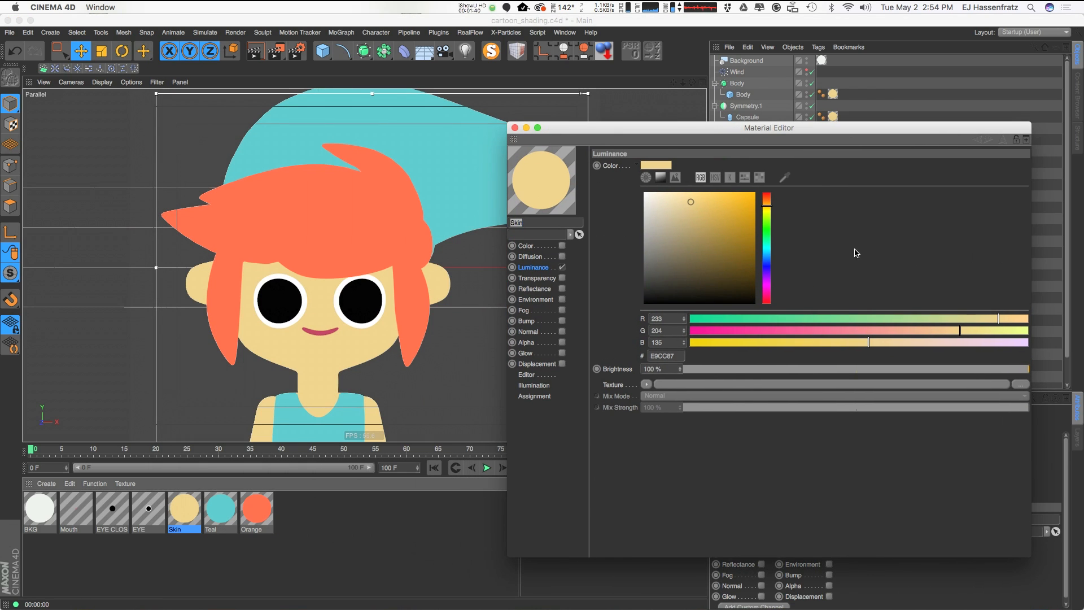
click(490, 315)
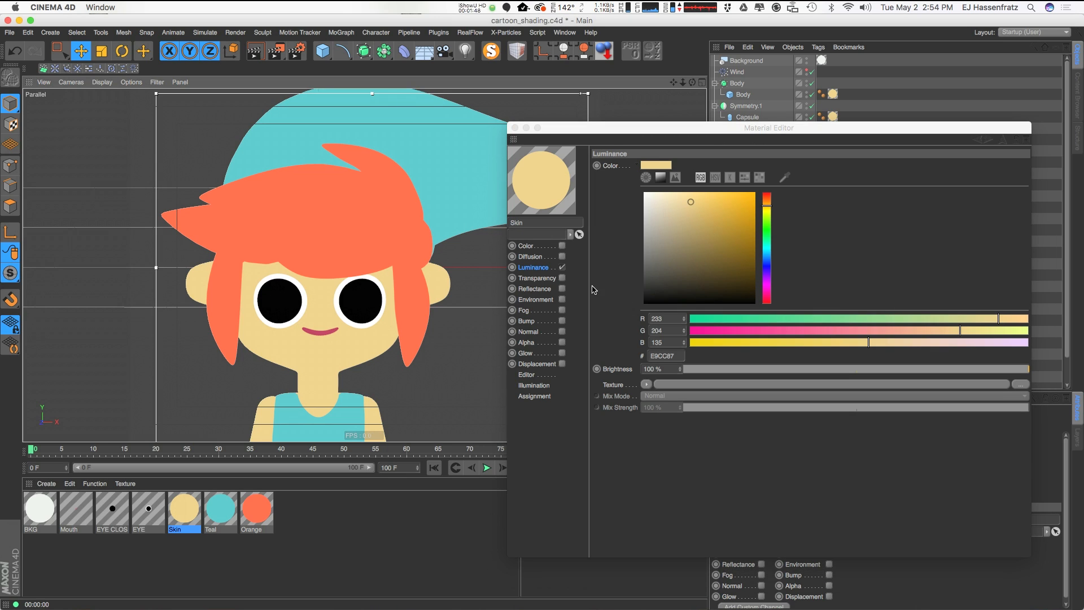
click(562, 267)
click(562, 246)
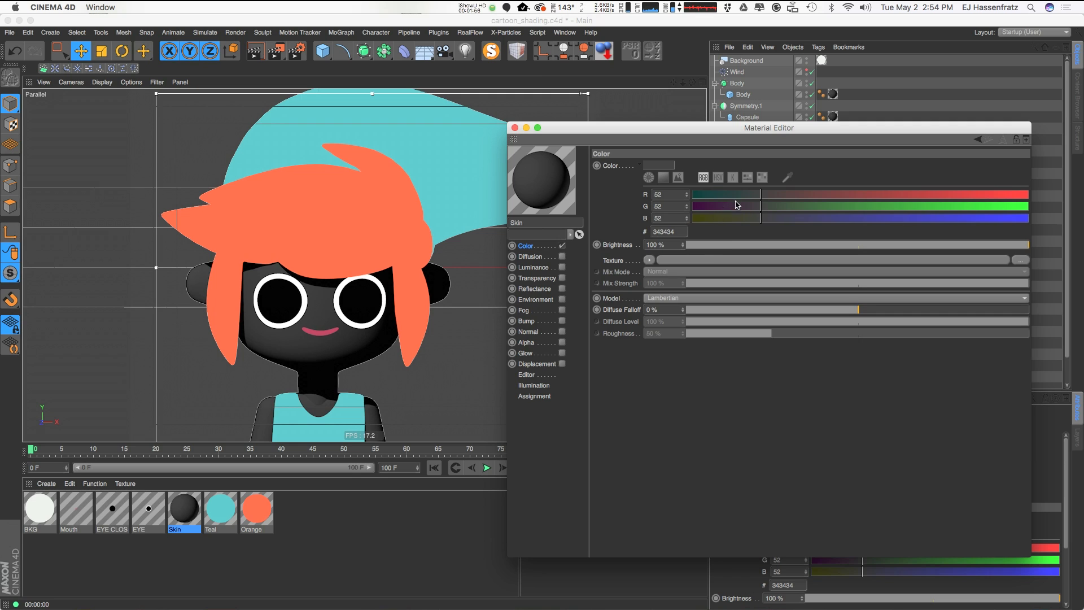
click(665, 179)
click(648, 204)
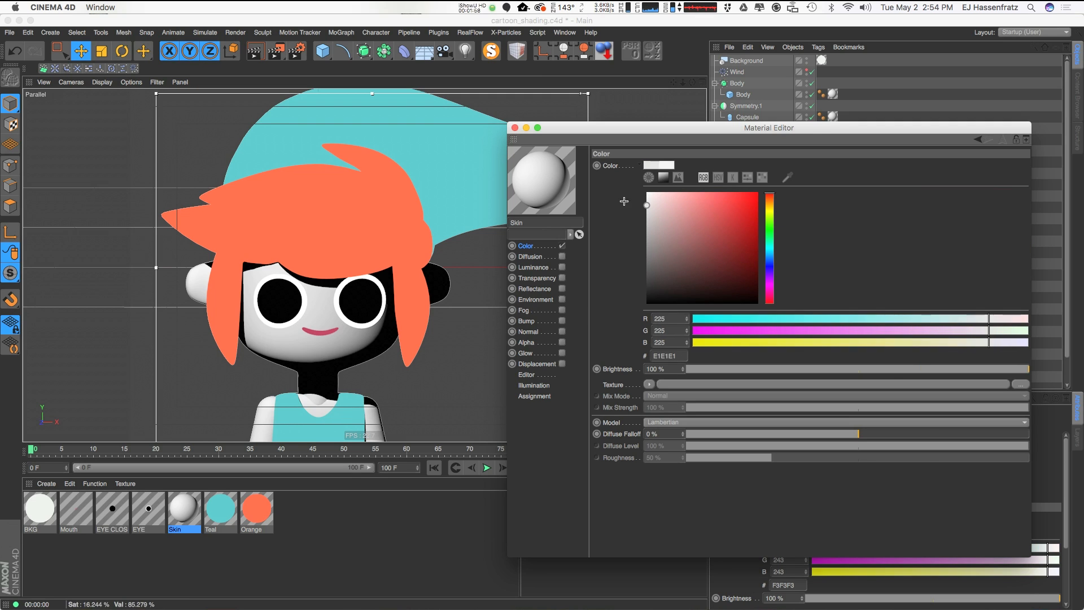
Enable Reflectance on the Skin material, clear the Gradient texture from Layer 1, and close the Material Editor
click(562, 289)
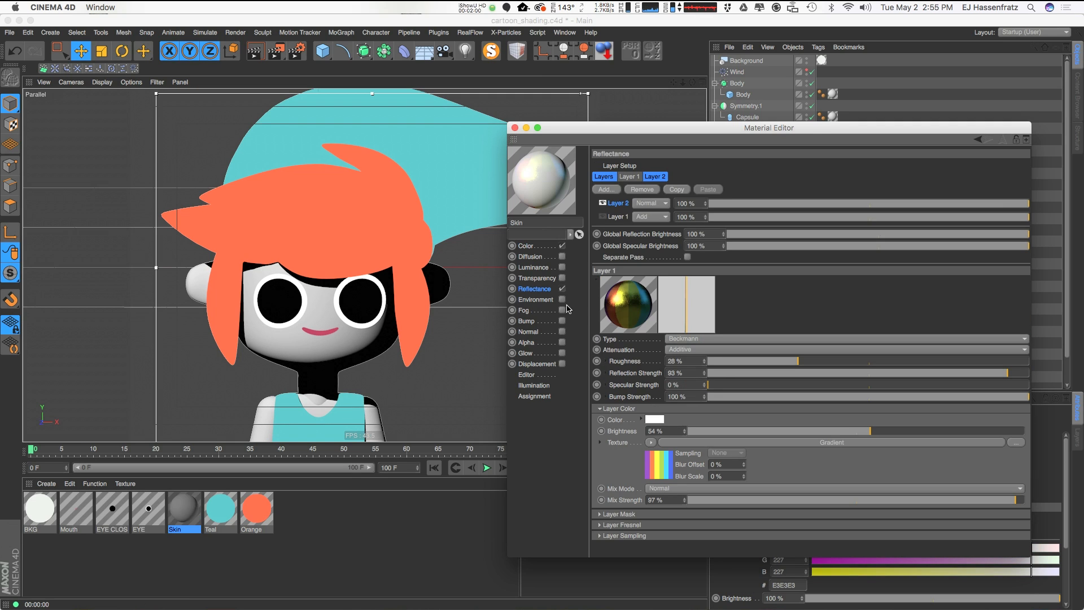
click(651, 442)
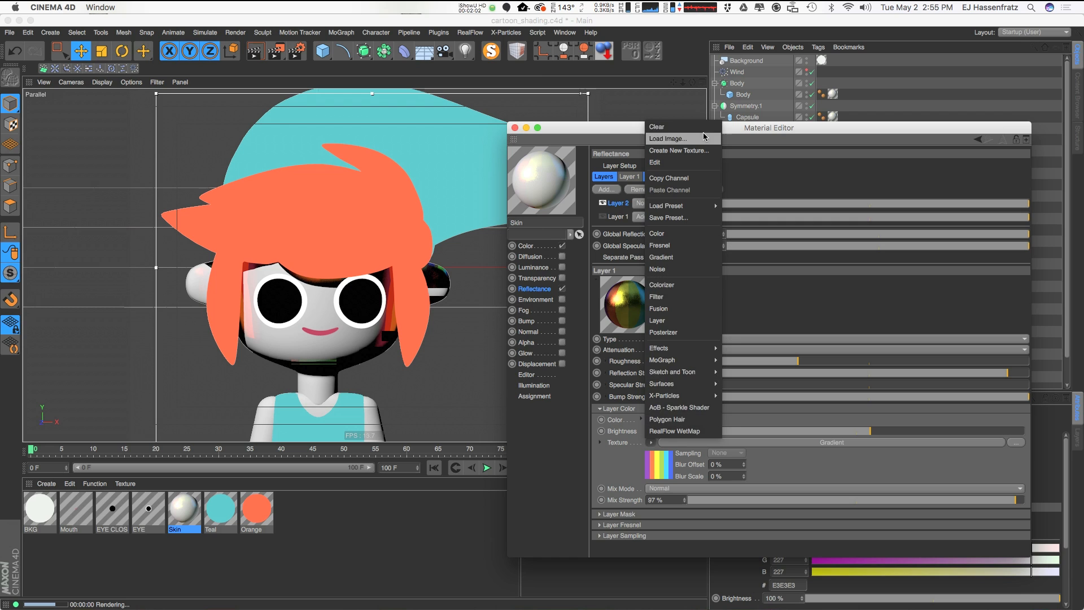
click(656, 126)
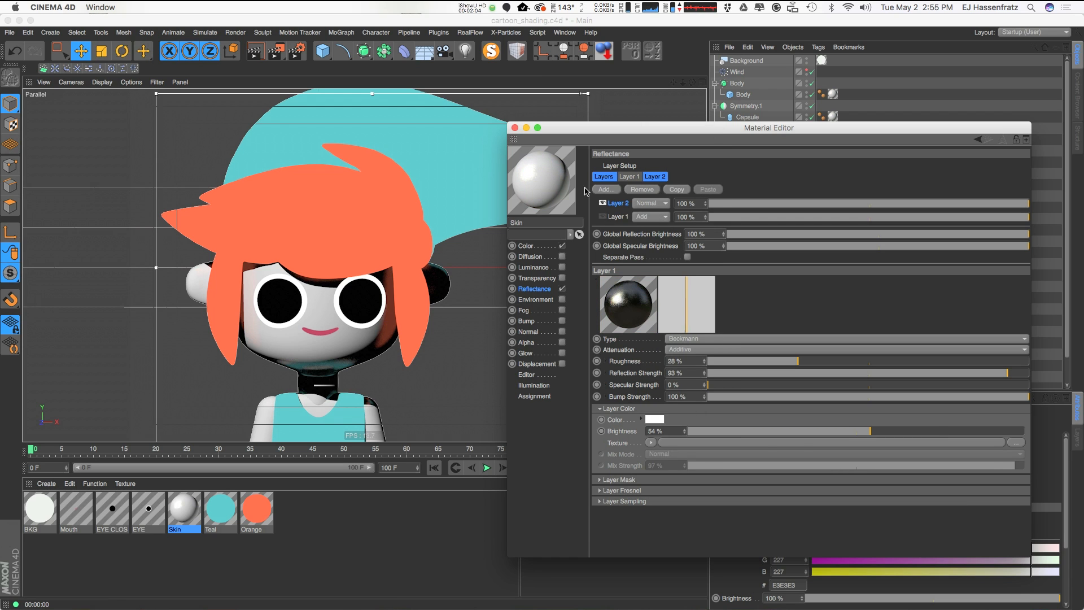
click(515, 128)
Create a new material and open its Color channel in the Material Editor
double_click(303, 527)
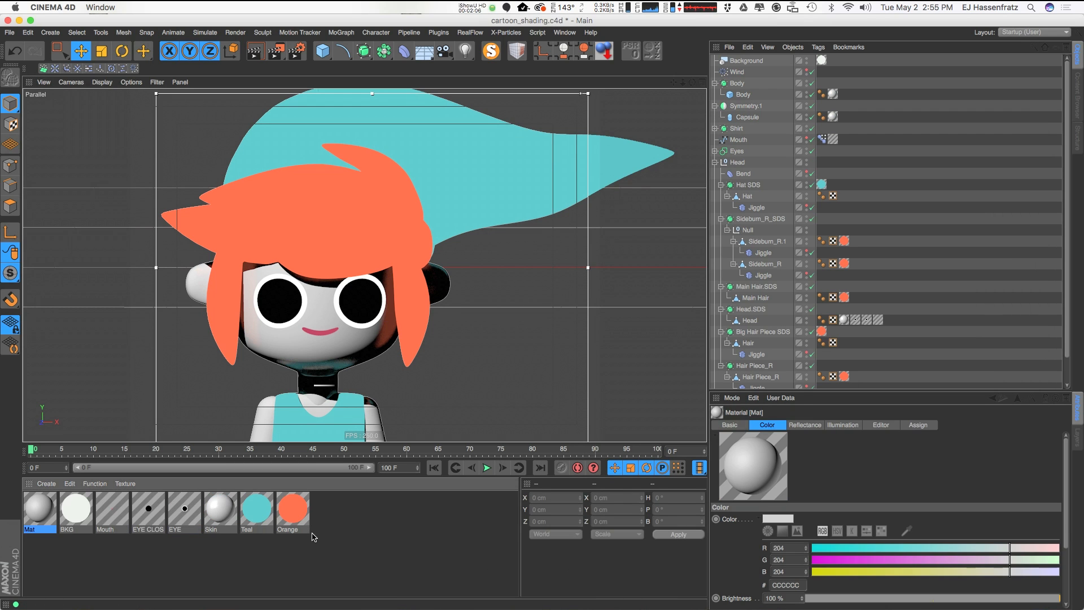
double_click(44, 508)
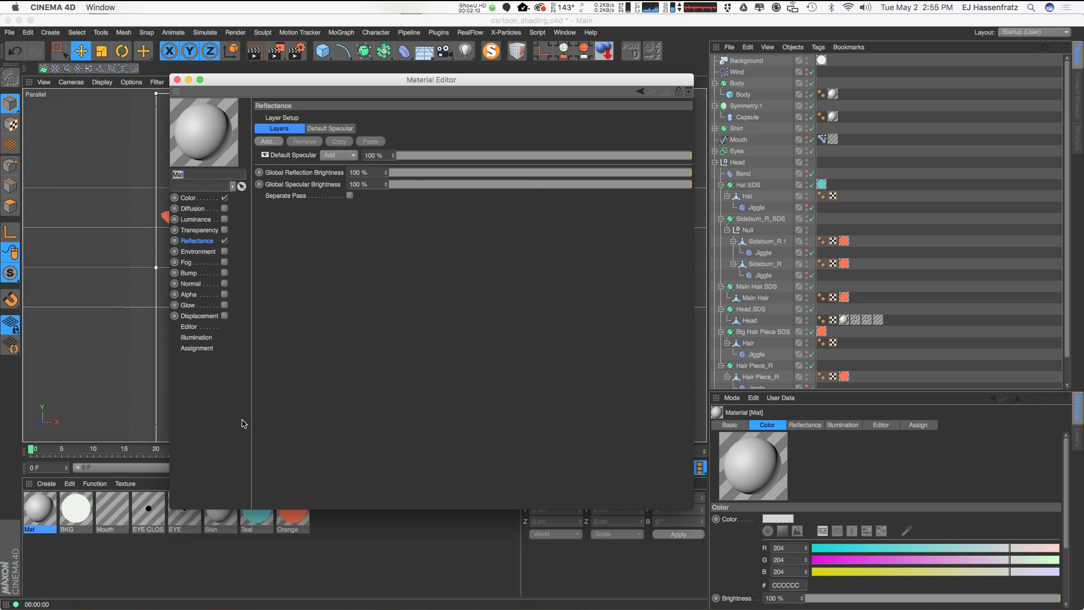
drag(319, 79, 641, 120)
click(517, 240)
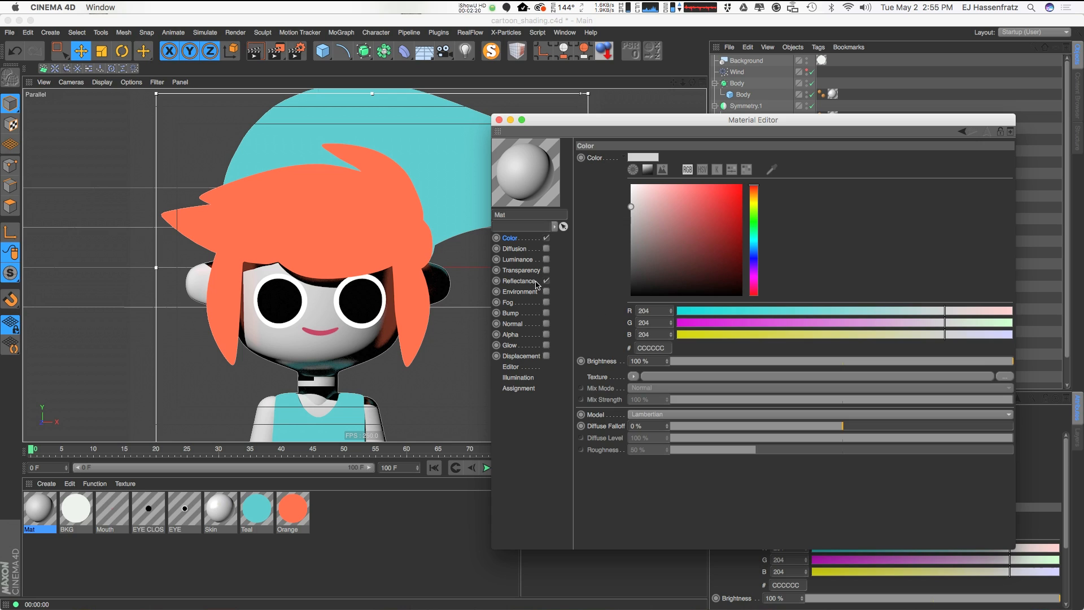
Set the new material's Default Specular layer to 47% width, 1% falloff and 44% specular strength
click(533, 281)
click(652, 169)
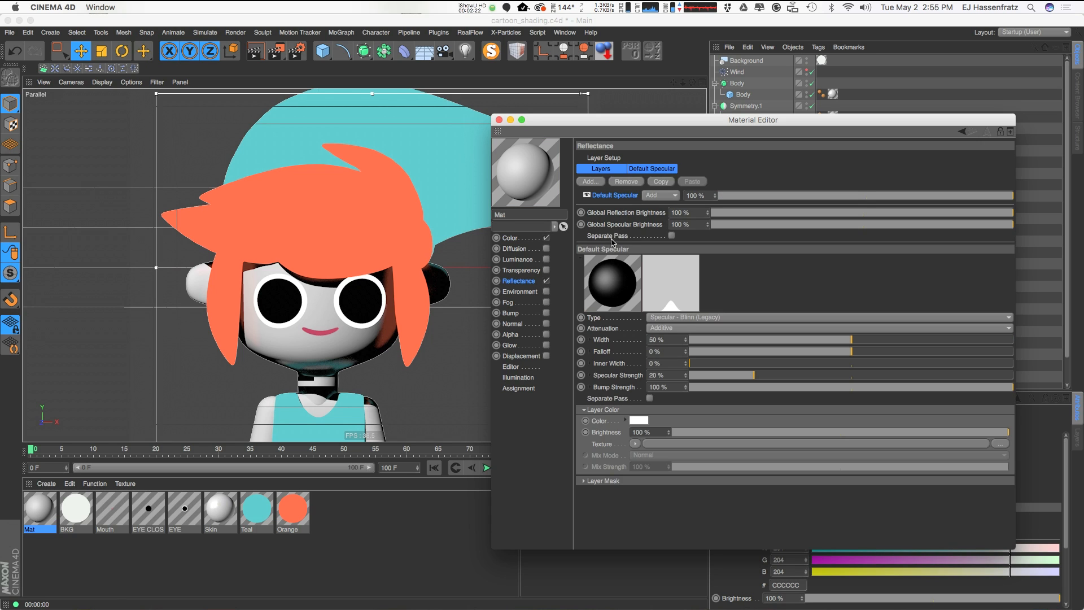
drag(889, 351, 825, 349)
mouse_move(830, 374)
mouse_down()
mouse_move(884, 374)
mouse_move(832, 374)
mouse_up()
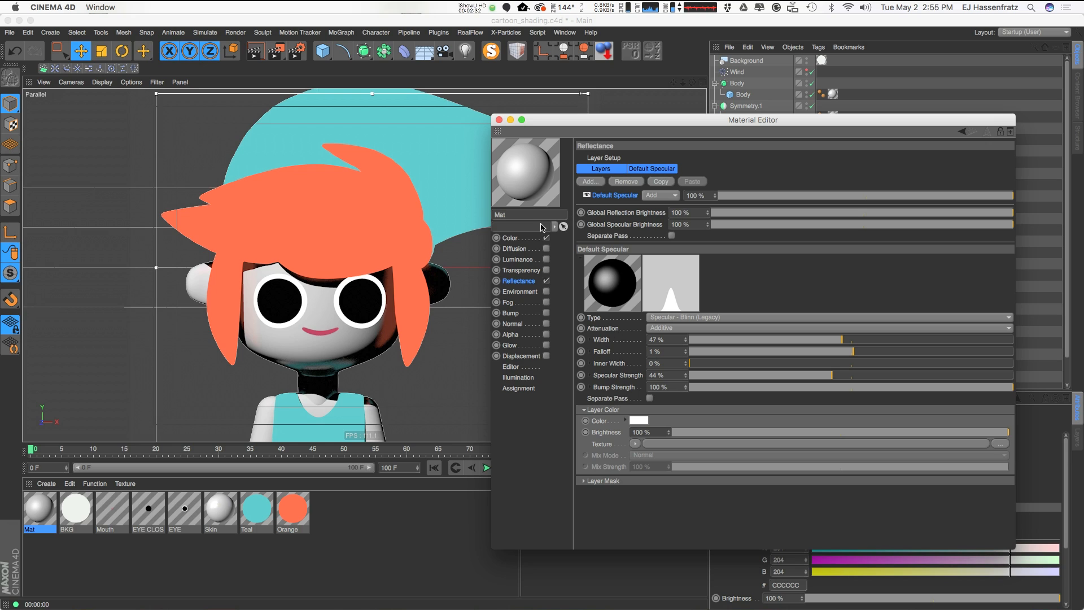
Make the new material flat by disabling Color and Reflectance and enabling only Luminance, then close its editor
click(531, 238)
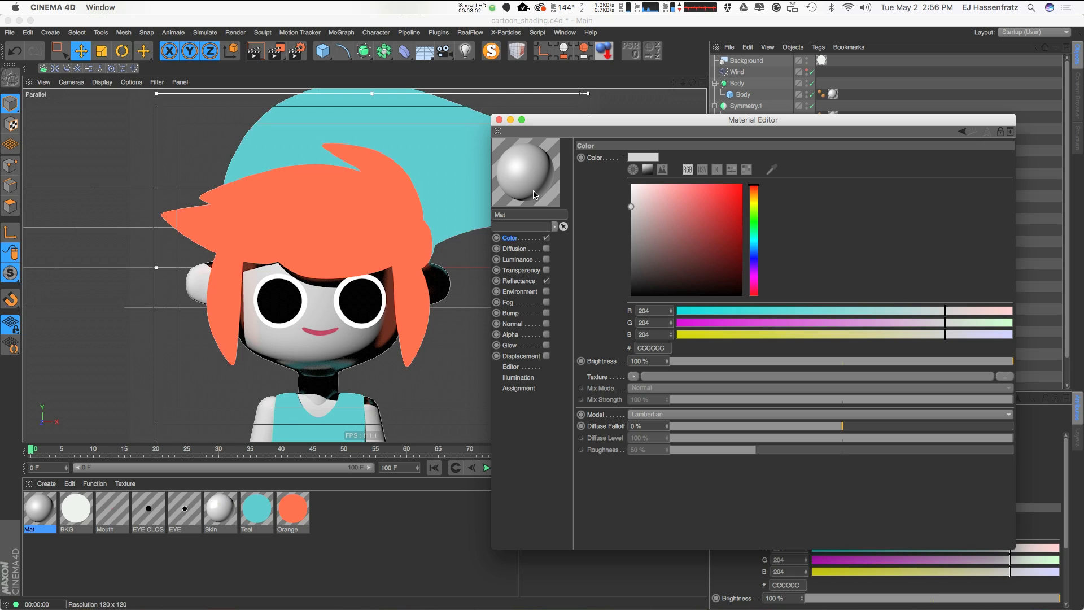
click(547, 238)
click(546, 281)
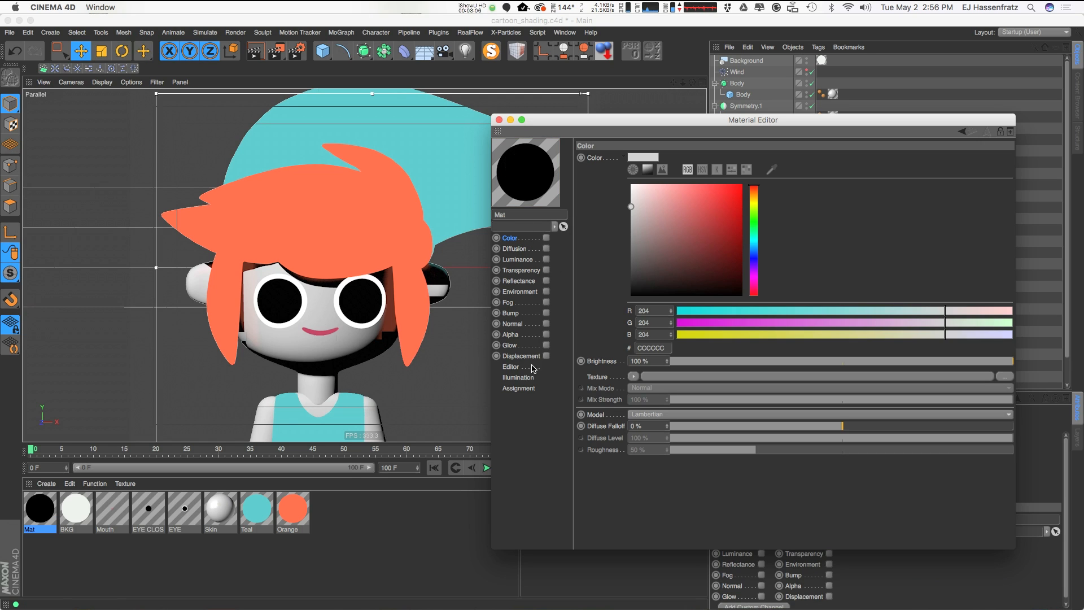
click(546, 259)
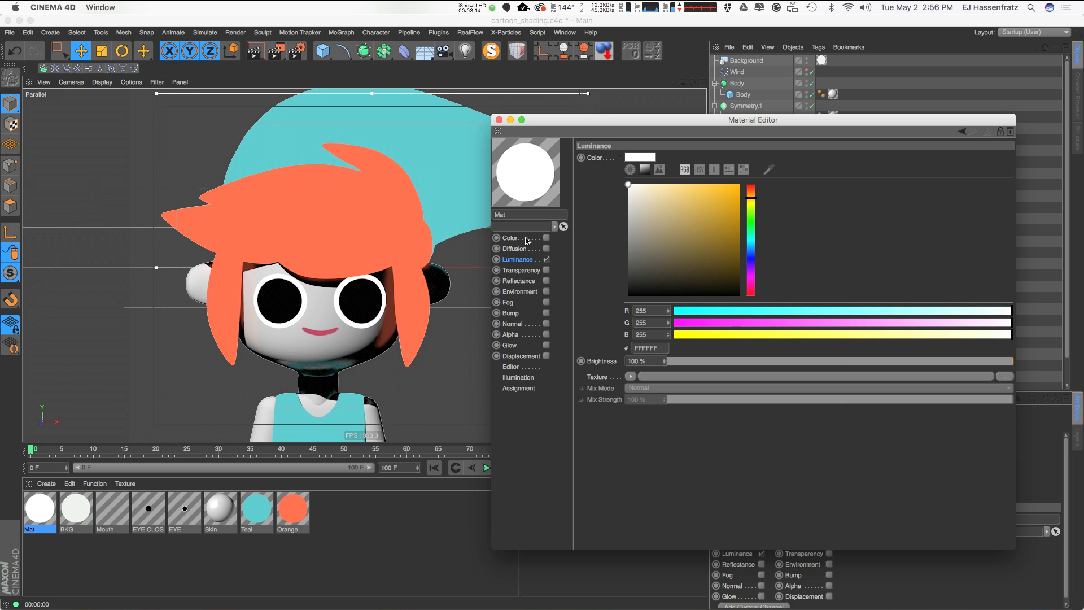
click(499, 120)
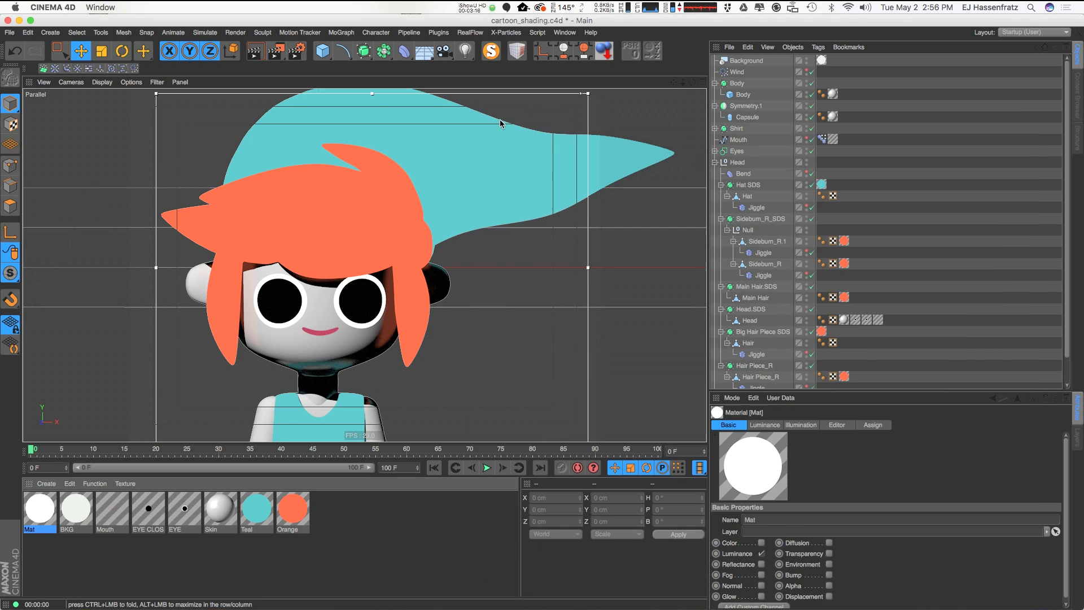
Give the Skin material flat shading by disabling its Color and Reflectance channels and enabling Luminance
double_click(220, 511)
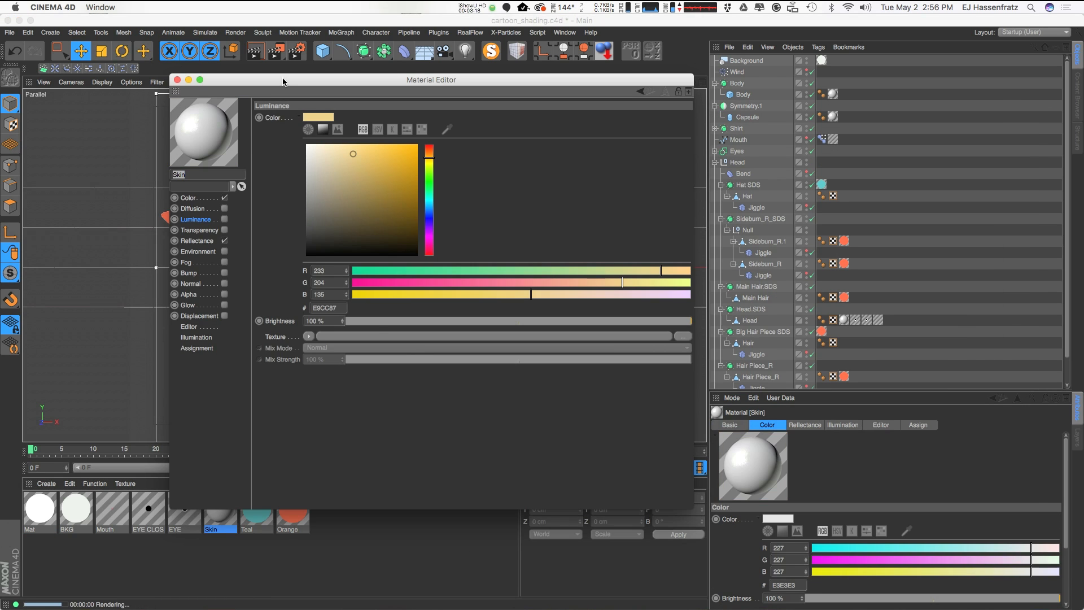
drag(274, 82, 615, 128)
click(555, 240)
click(555, 283)
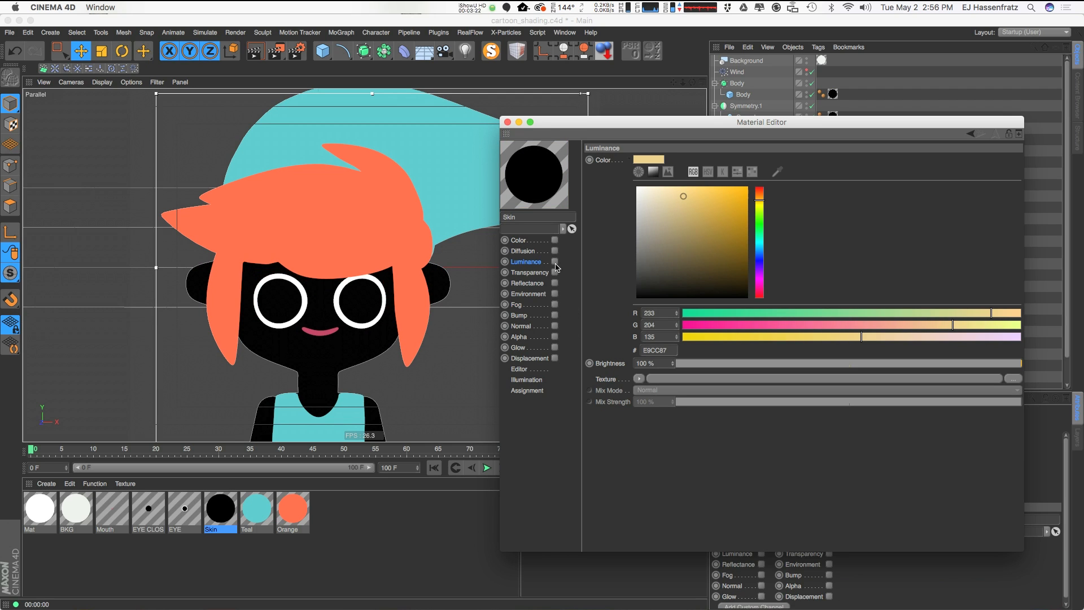
click(555, 262)
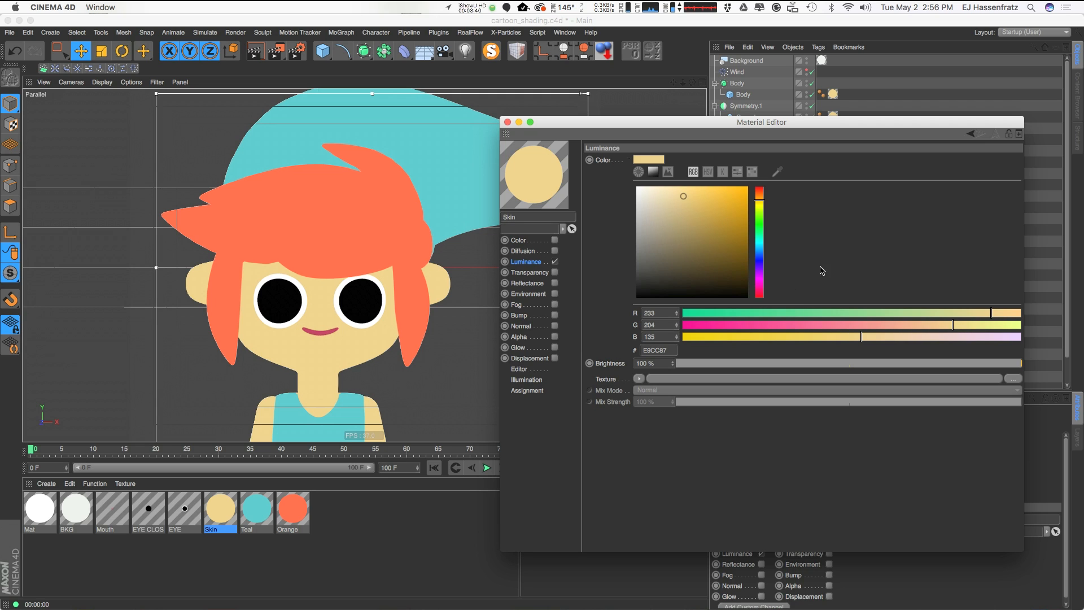
Move and narrow the Material Editor to uncover the viewport, and play the animation to review the flat shading
drag(718, 126, 696, 114)
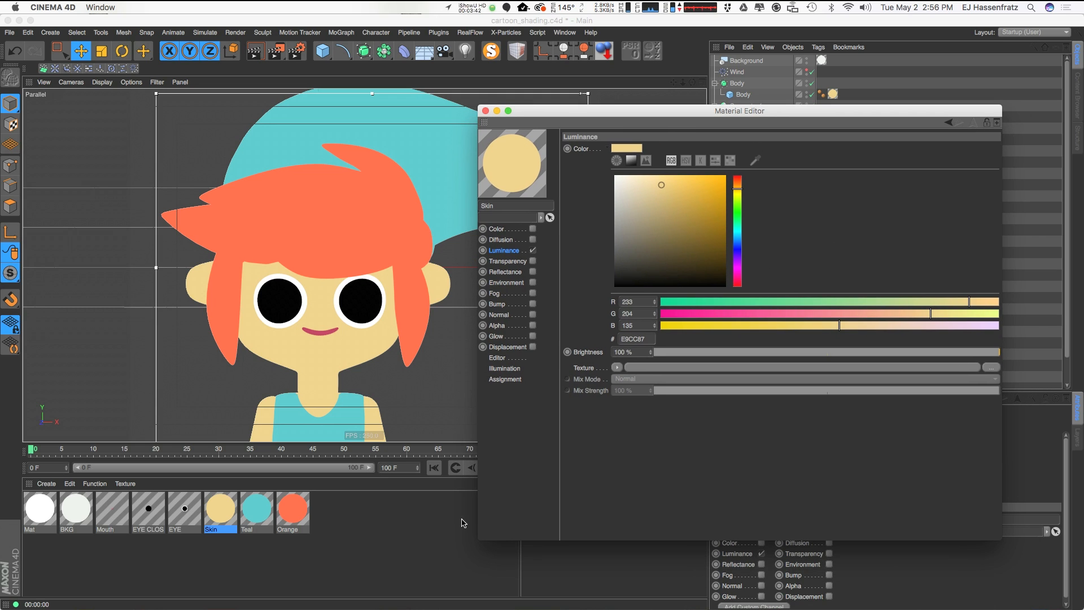
drag(479, 538, 517, 538)
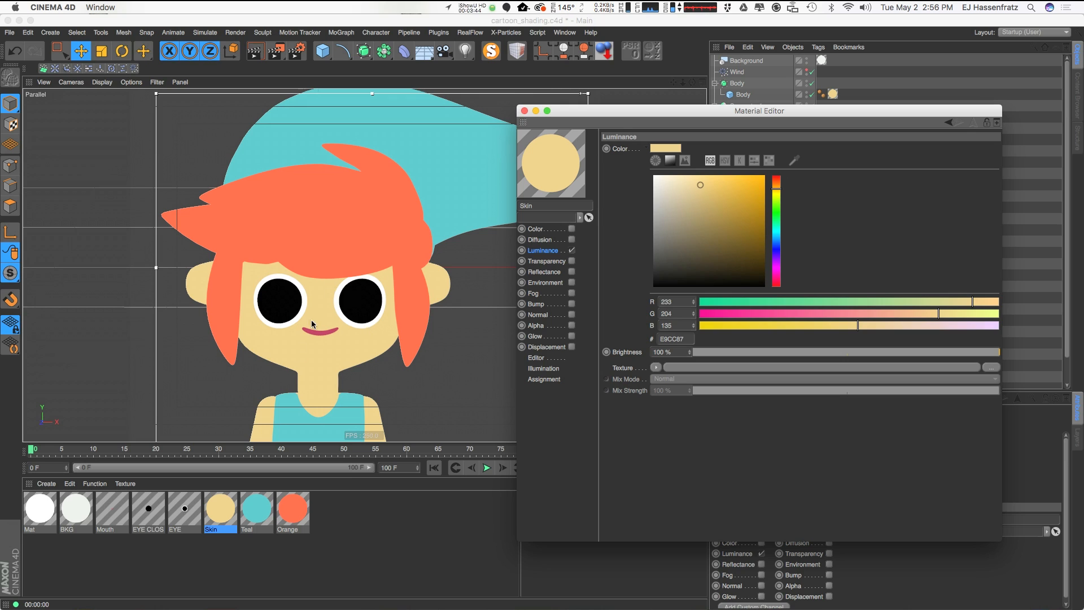
click(489, 468)
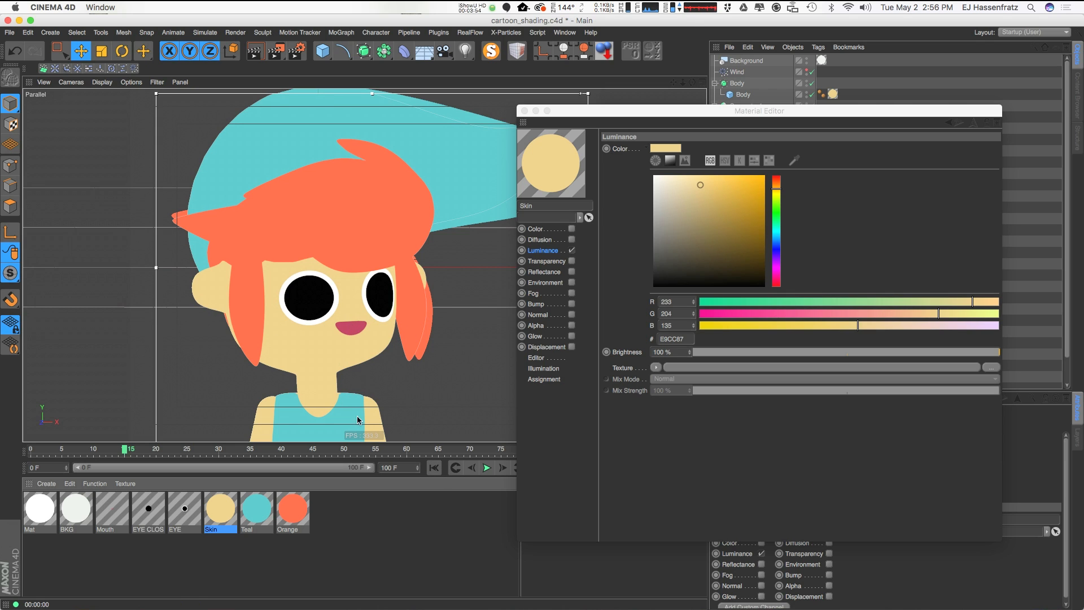
Play the character animation once more to review the flat shading in motion, and stop the playback
click(489, 469)
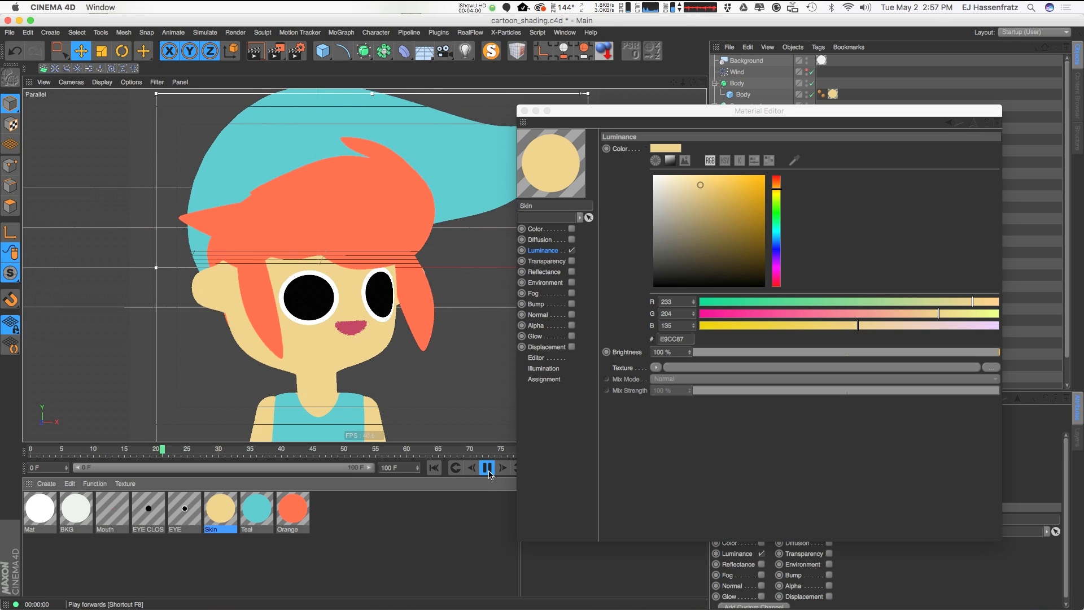
click(489, 472)
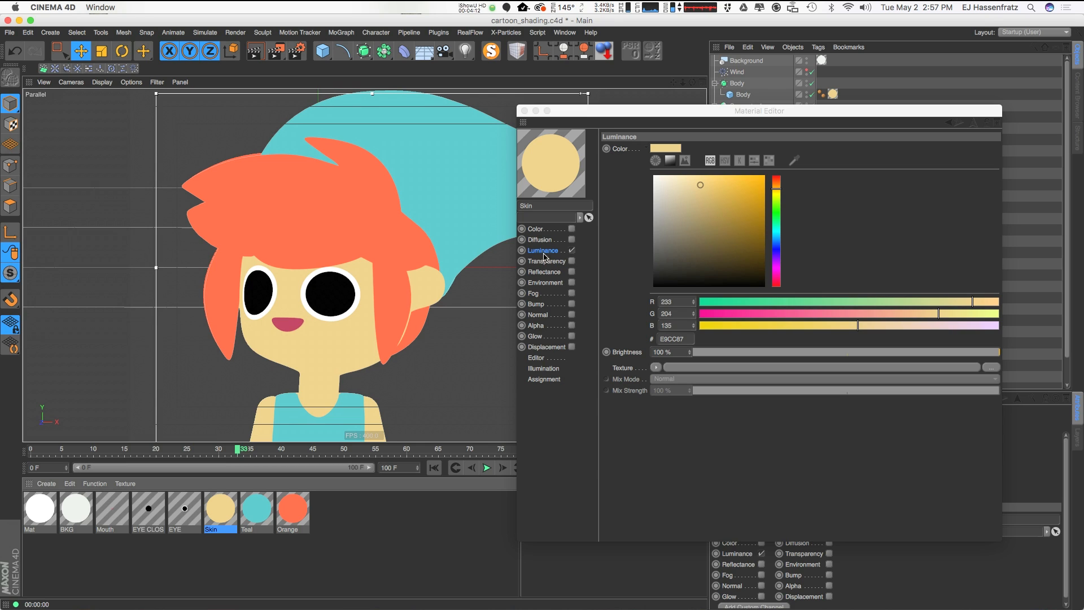
Load the Sketch and Toon Cel shader as the texture of the Skin material's Luminance channel
click(657, 371)
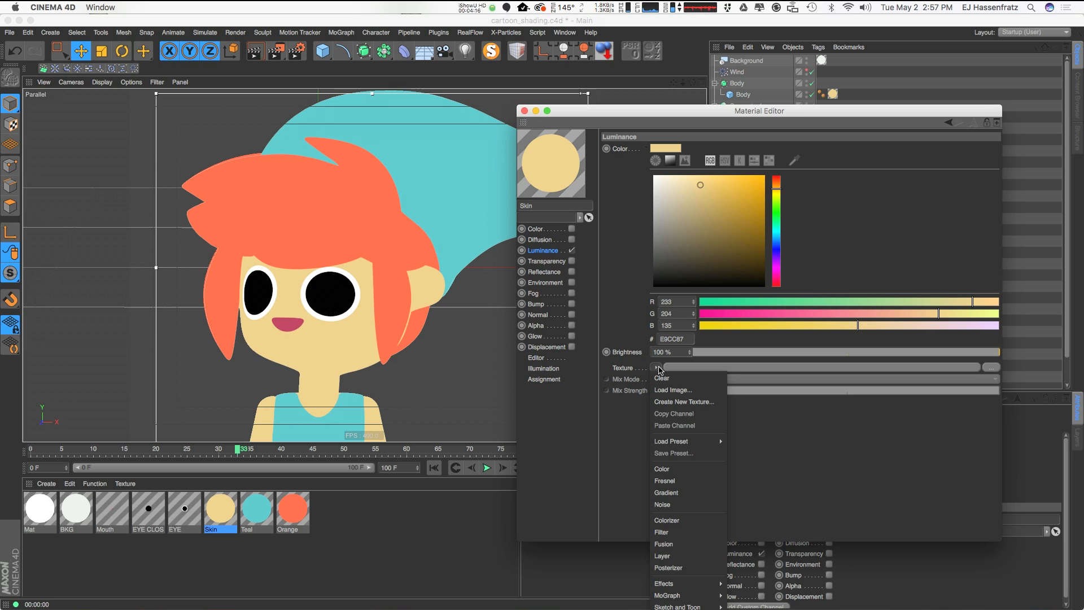
click(718, 110)
drag(718, 110, 687, 33)
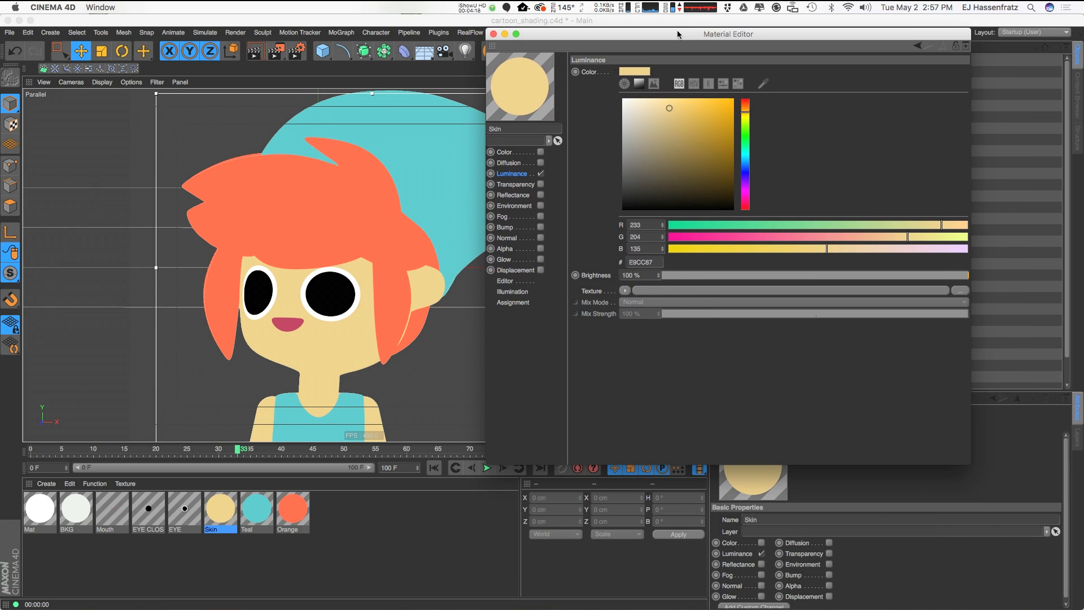
click(627, 292)
mouse_move(650, 531)
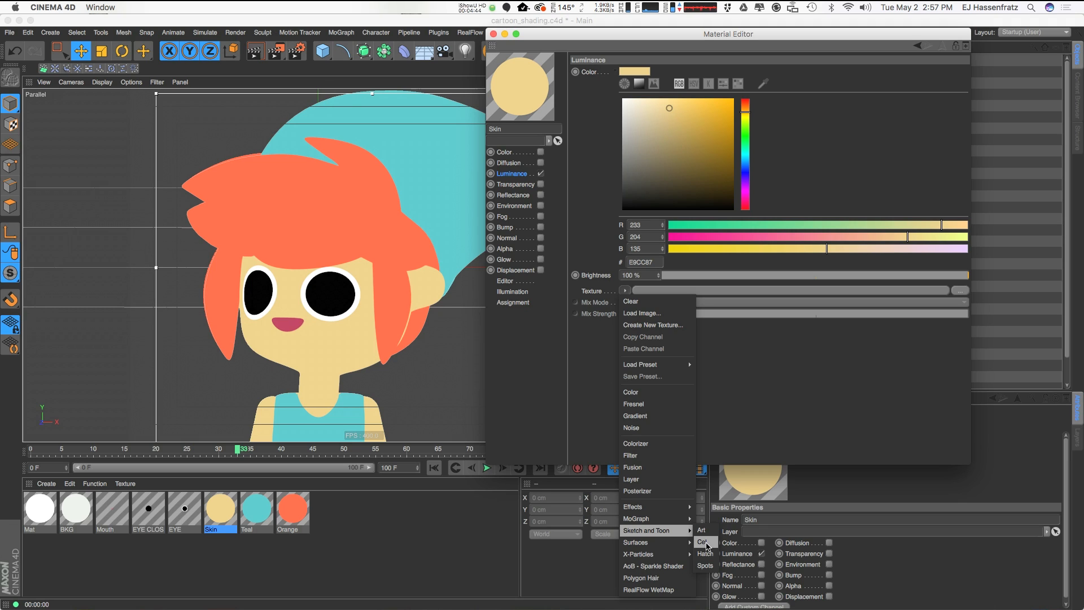
click(705, 543)
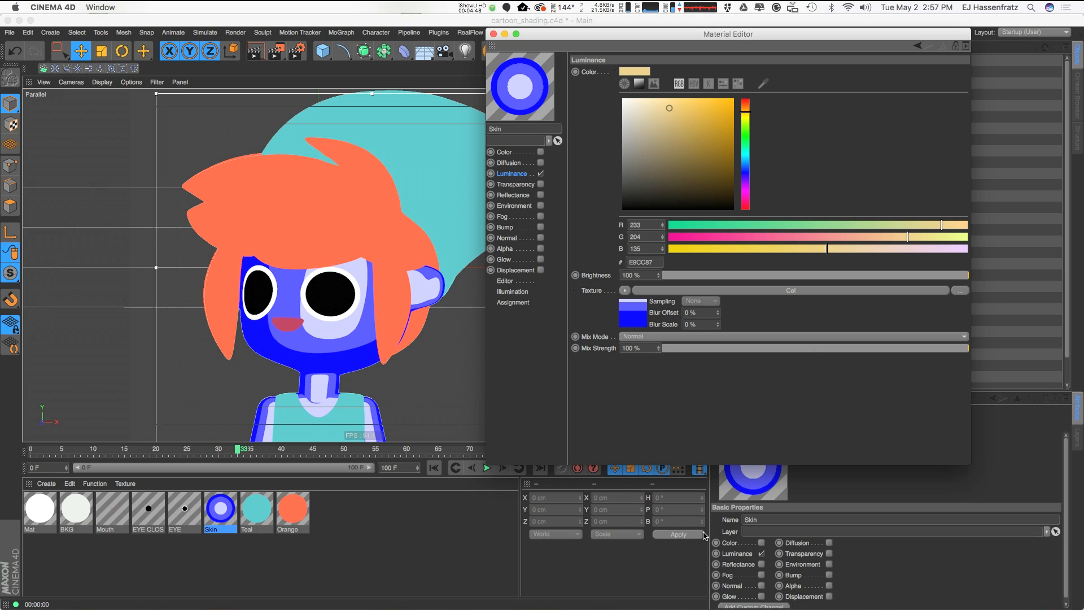
click(704, 535)
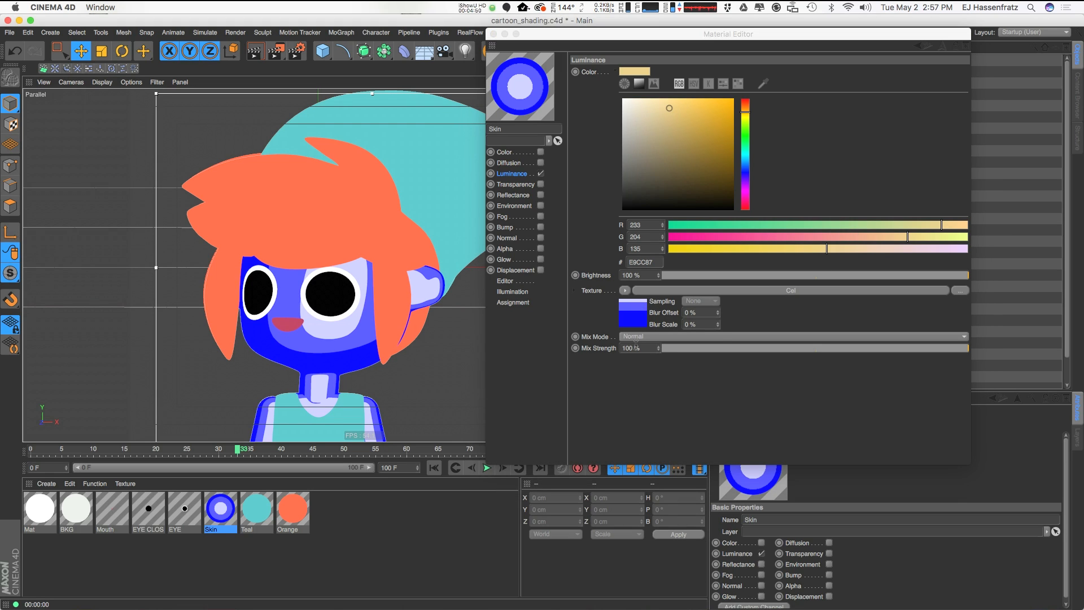
Open the Cel shader's properties, return the animation to frame 0, and reposition the Material Editor beside the character
click(826, 289)
click(828, 291)
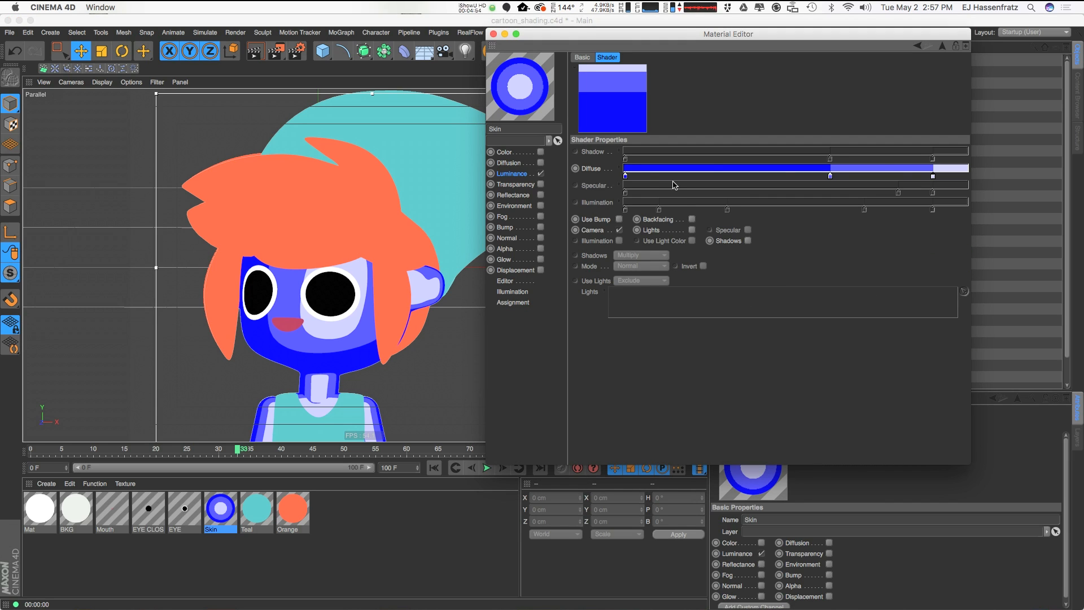
click(434, 470)
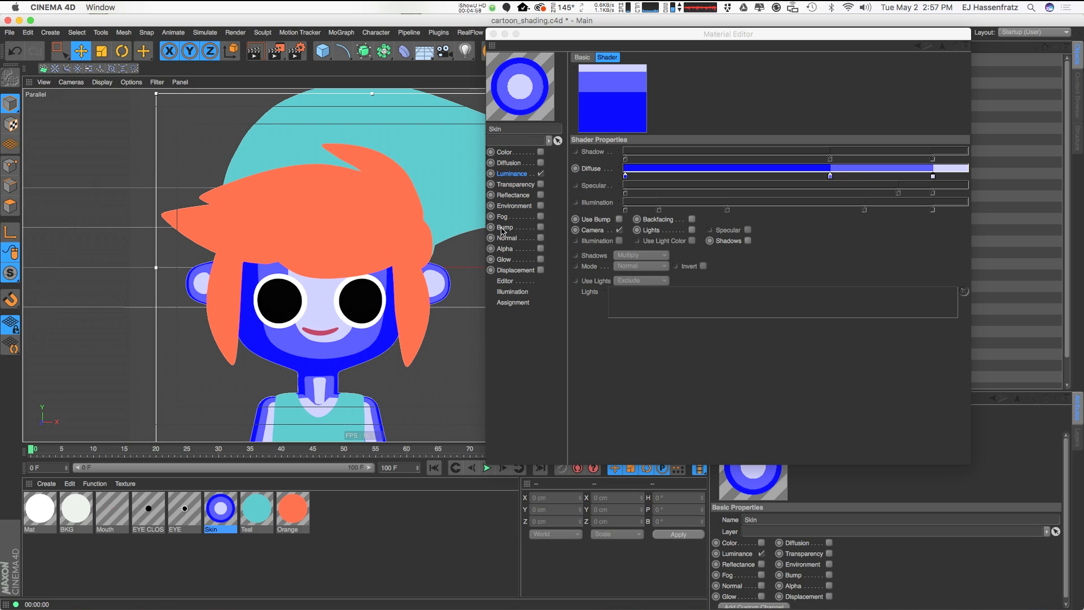
click(727, 41)
drag(733, 41, 742, 115)
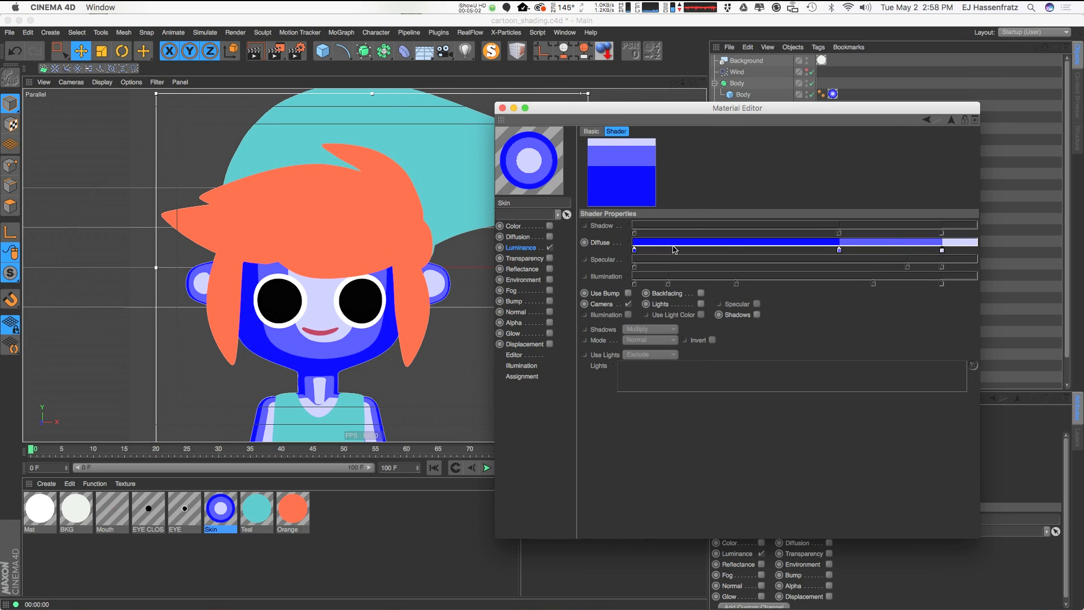
key(super+s)
click(942, 250)
key(super+s)
click(393, 387)
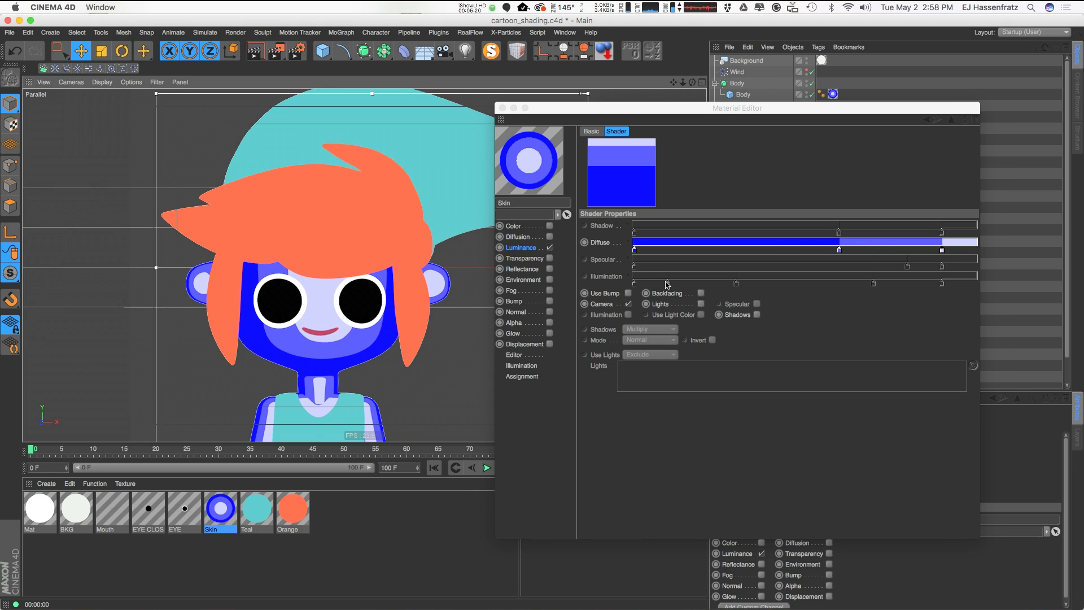
click(612, 306)
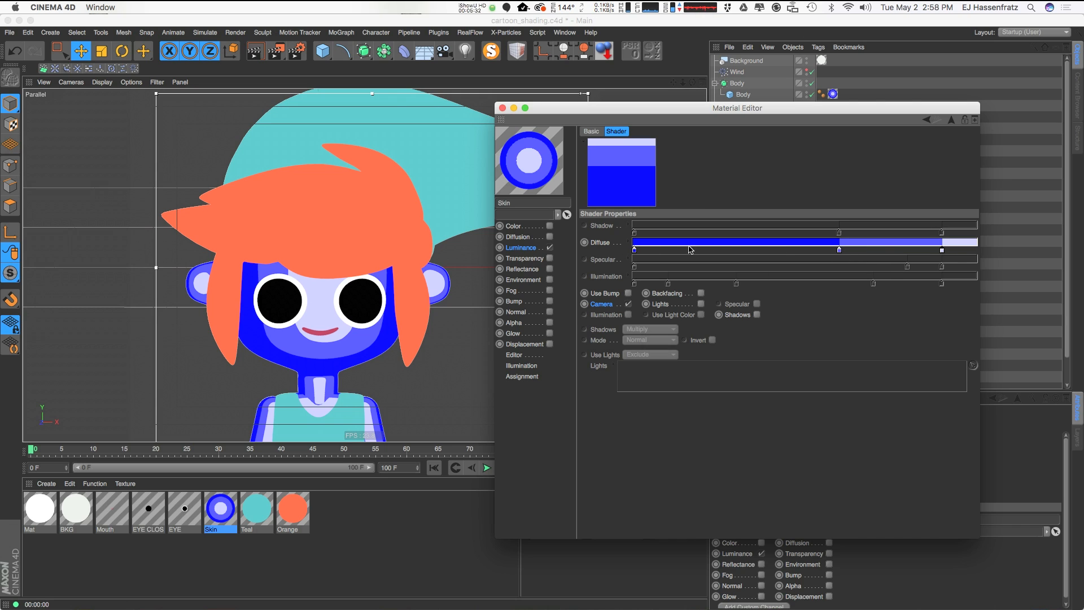
Narrow the Cel shader's darkest Diffuse band to a thin strip and widen the lightest band to about a quarter of the gradient
drag(839, 250, 696, 252)
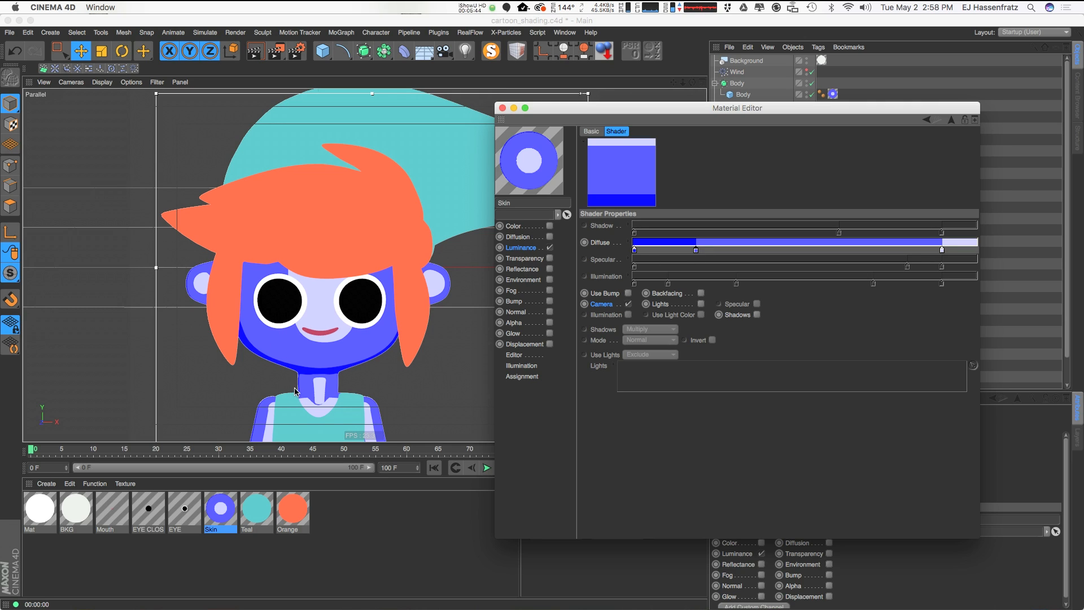
drag(699, 251, 685, 251)
drag(942, 250, 787, 250)
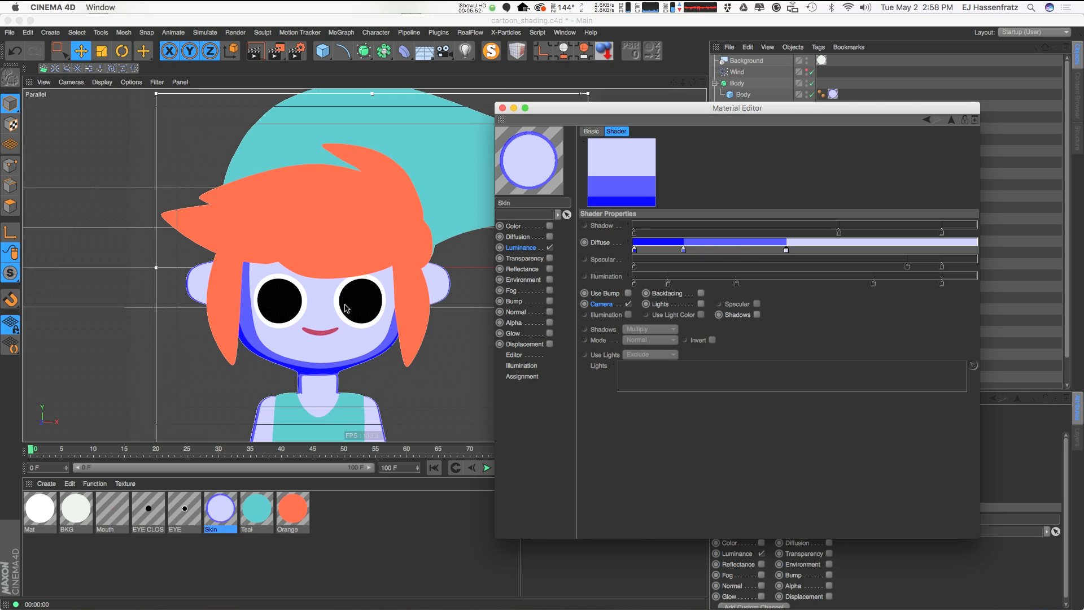
drag(789, 253, 973, 259)
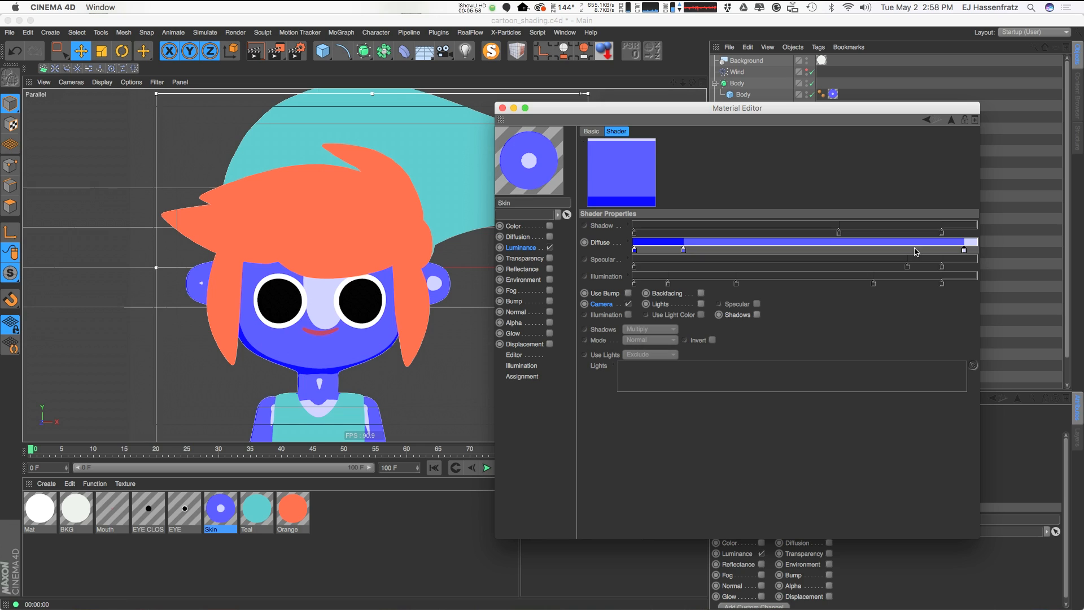
drag(964, 252, 976, 254)
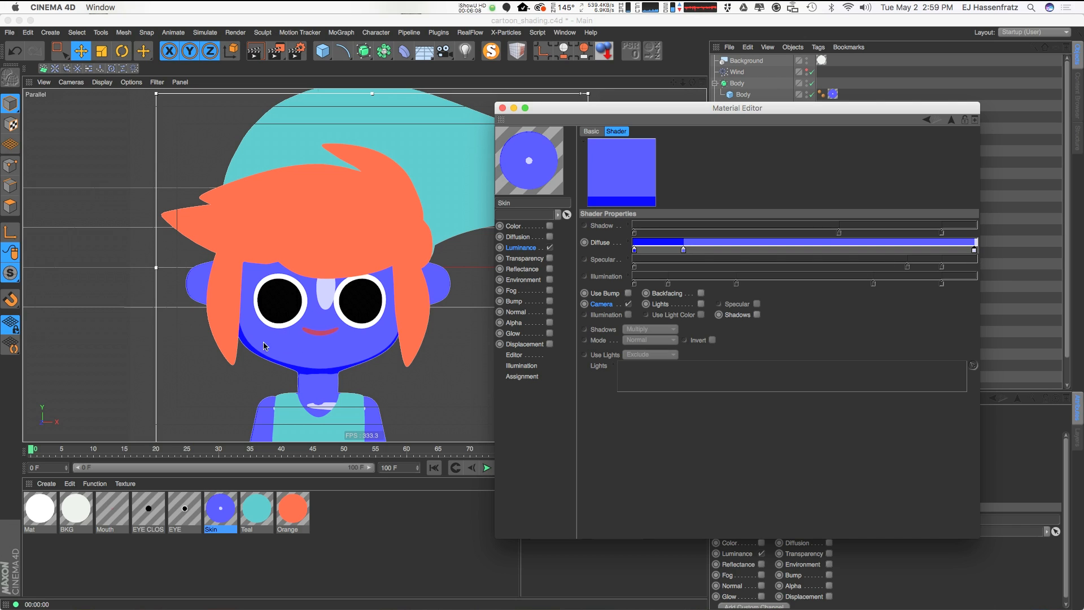
click(312, 335)
drag(975, 250, 883, 250)
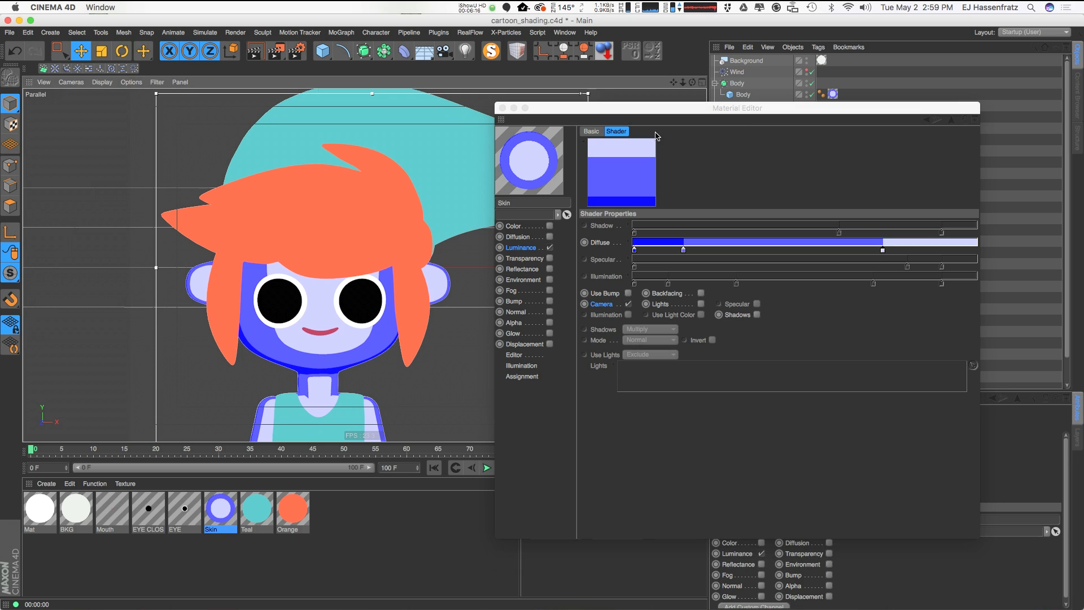
Select the Light object in the scene and enlarge its attributes to examine the General settings, including type and shadow
drag(720, 112, 352, 115)
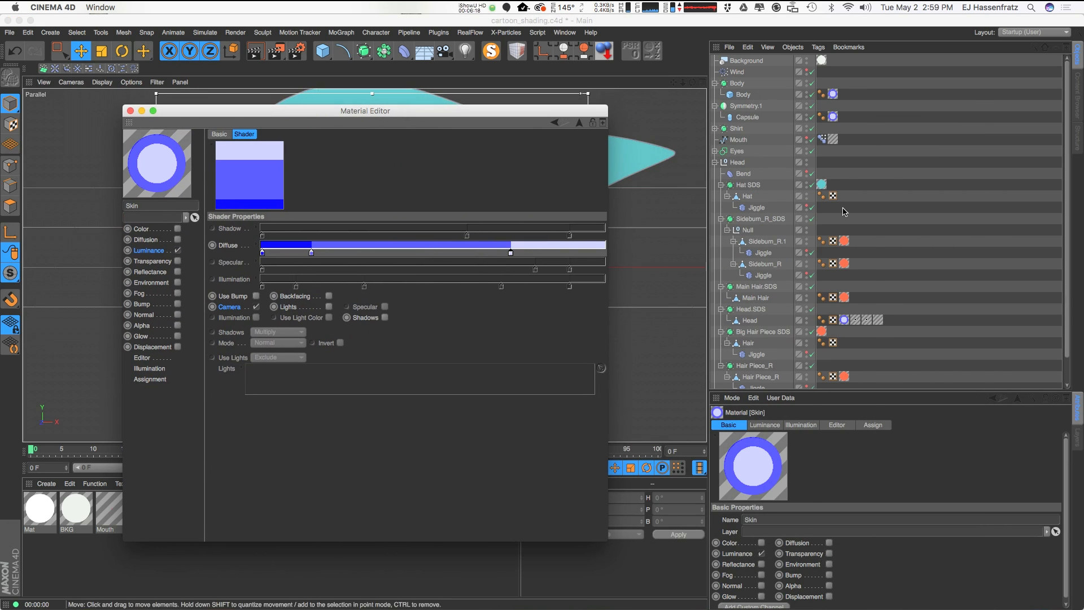
click(1074, 311)
scroll(1069, 358, down, 3)
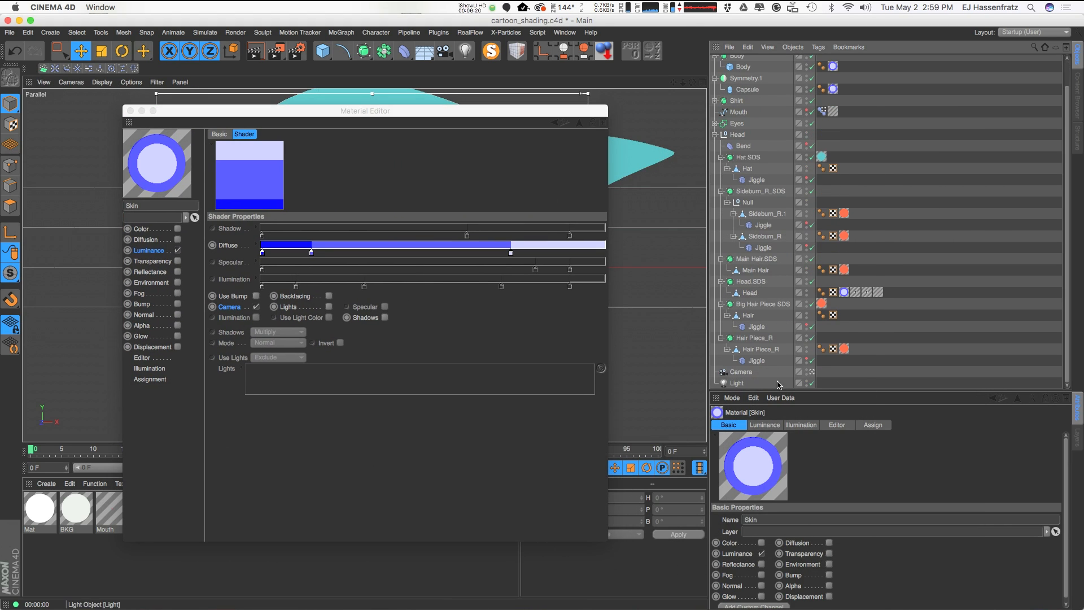
click(737, 383)
click(805, 425)
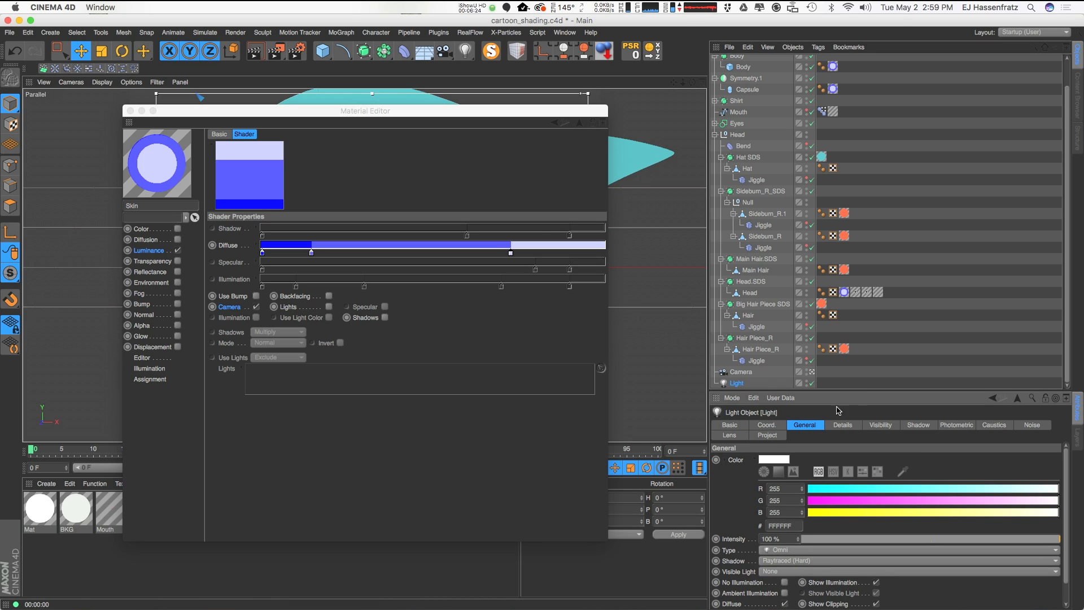
drag(854, 389, 854, 339)
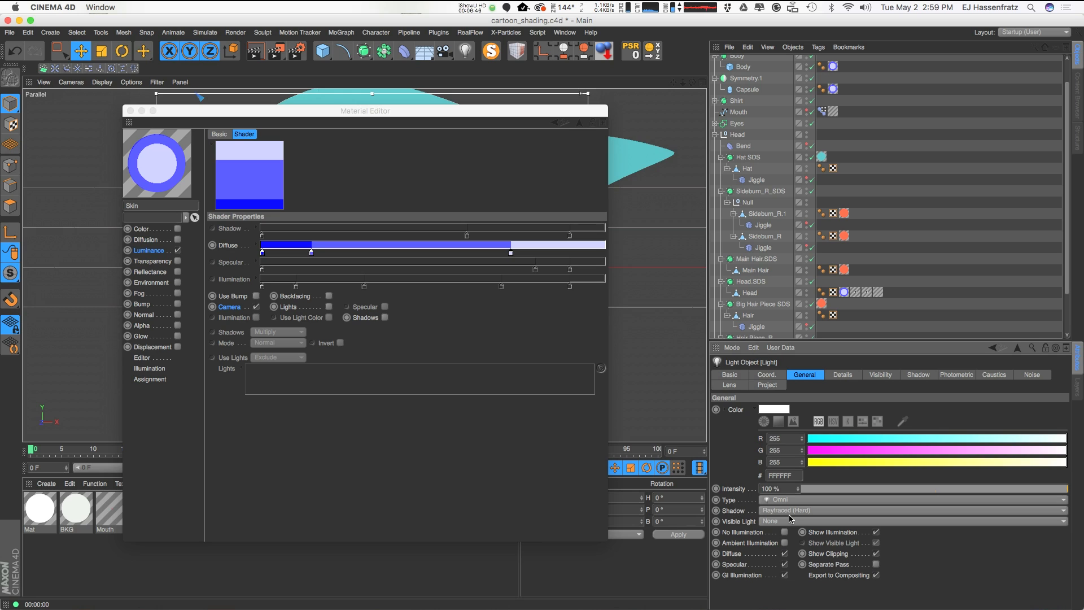
Make the Cel shader respond to scene lighting by disabling Camera and enabling Lights
drag(416, 113, 791, 118)
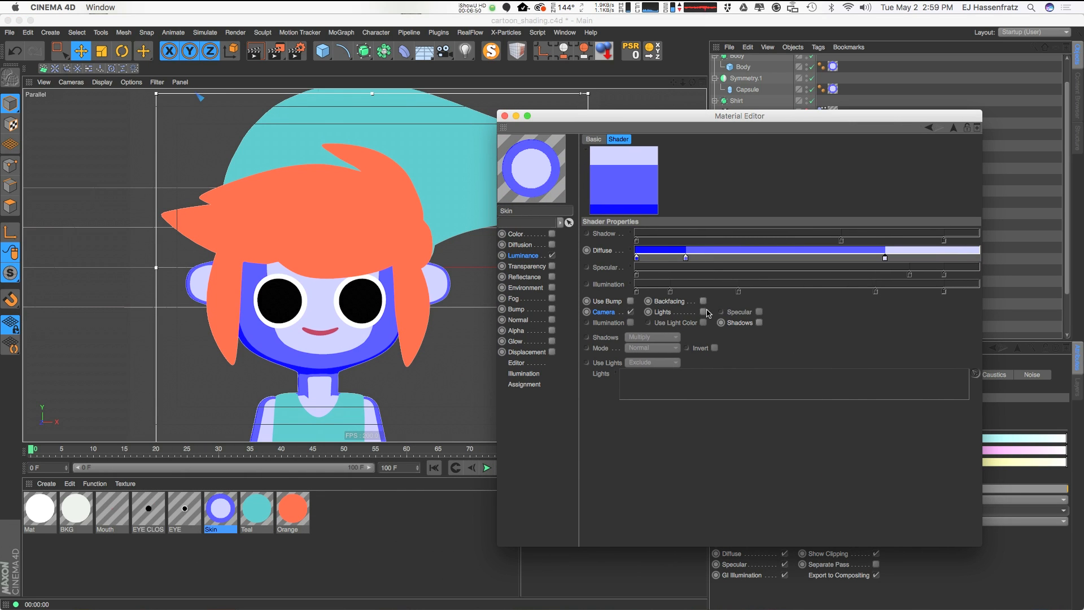
click(631, 313)
click(703, 311)
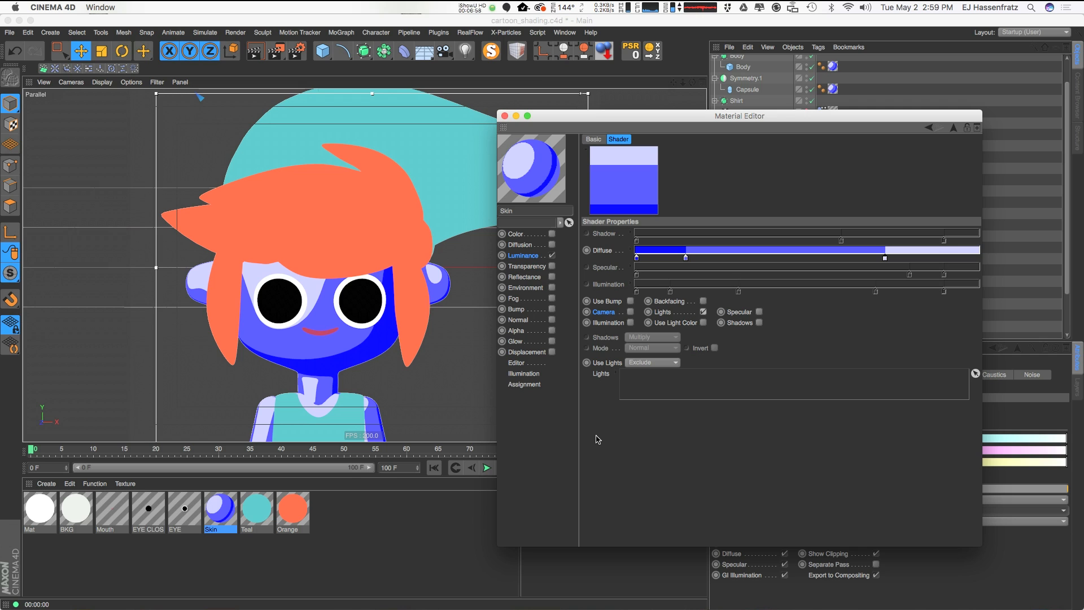
Add the Light object to the Cel shader's Lights list
drag(892, 129, 586, 124)
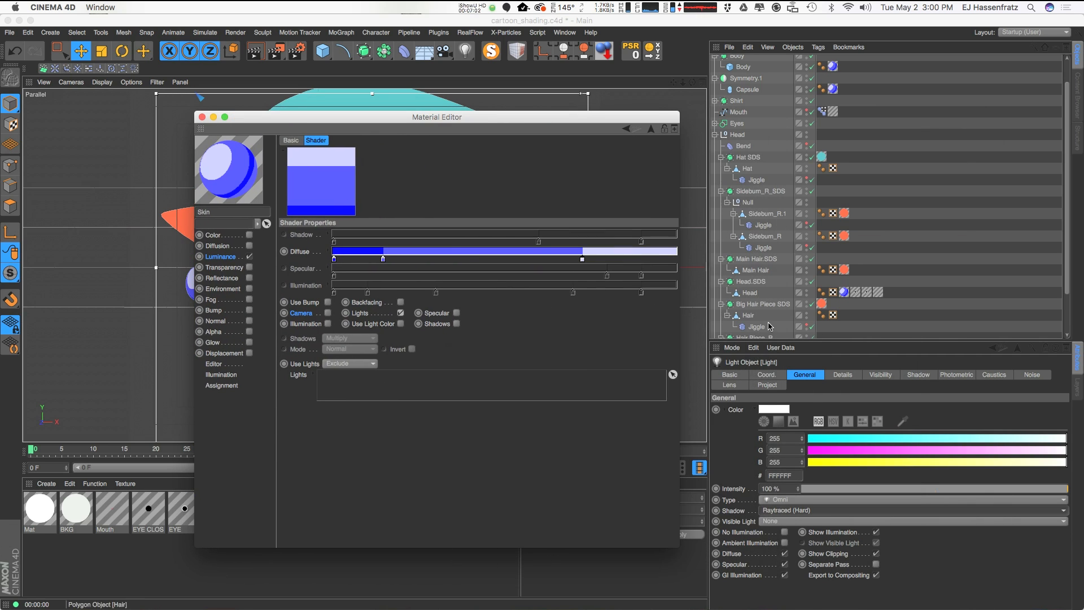
drag(1067, 271, 1067, 311)
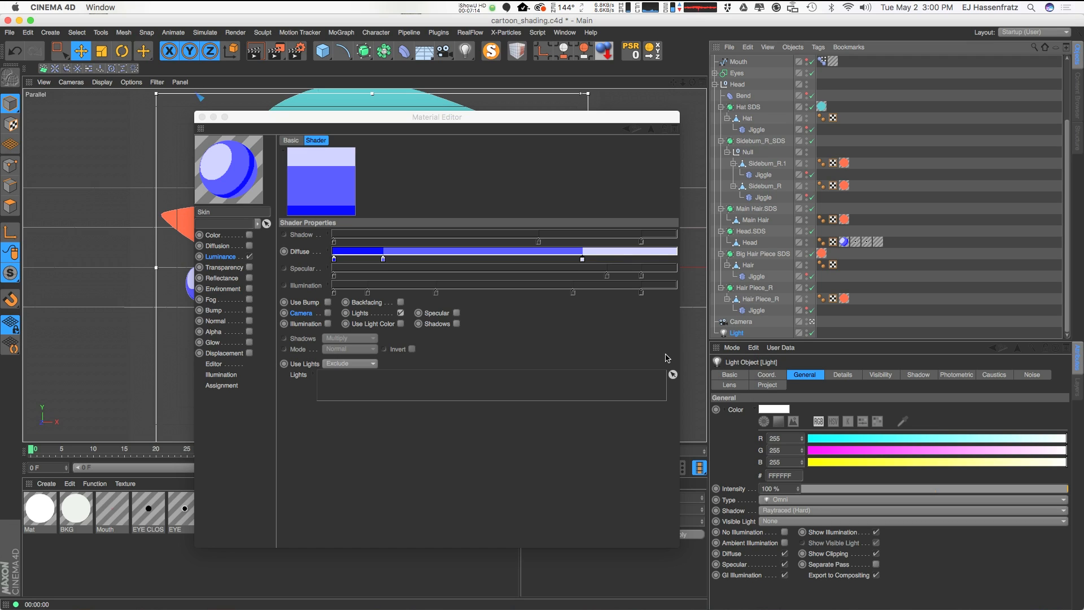
click(668, 358)
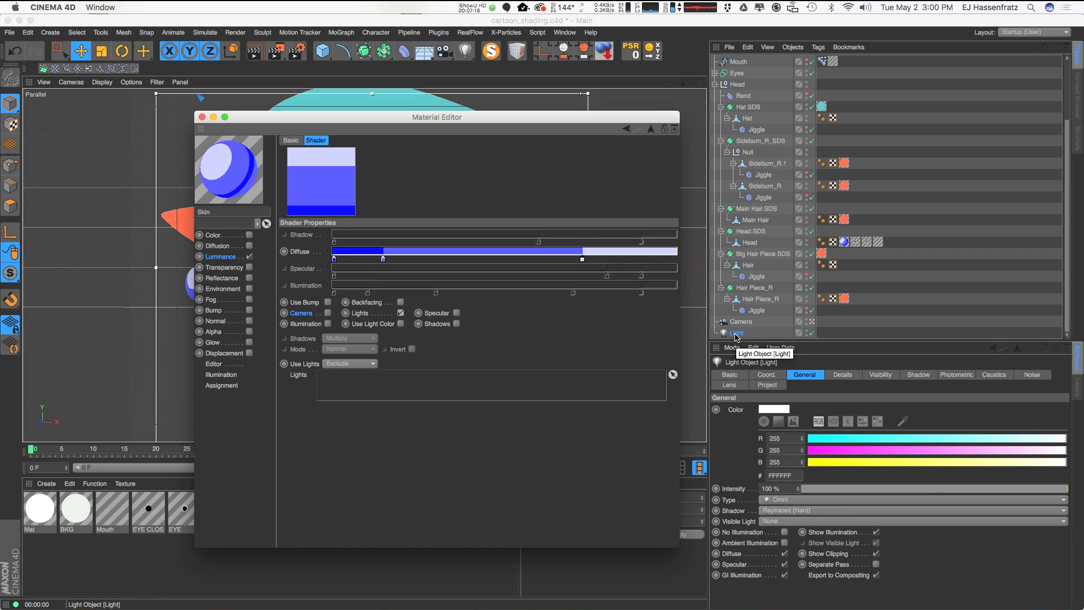
drag(736, 338, 496, 377)
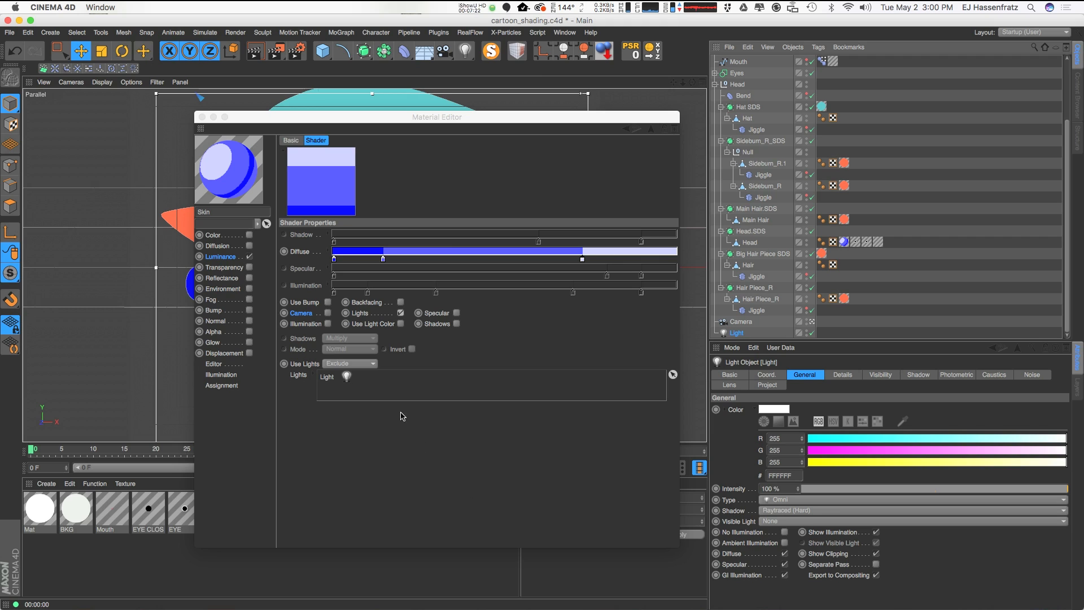
Try Include as the Cel shader's Use Lights mode, then restore Exclude with an empty Lights list
drag(415, 118, 645, 119)
click(566, 365)
click(568, 375)
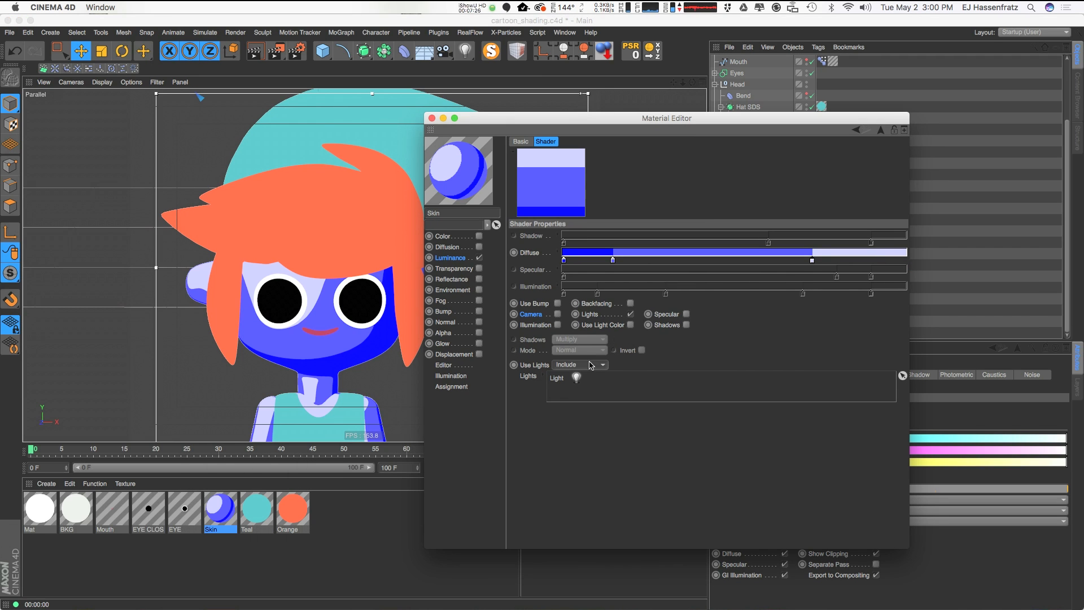
click(577, 366)
click(586, 387)
Enable Shadows in the Cel shader and move the Material Editor to uncover the character's face
drag(569, 118, 639, 95)
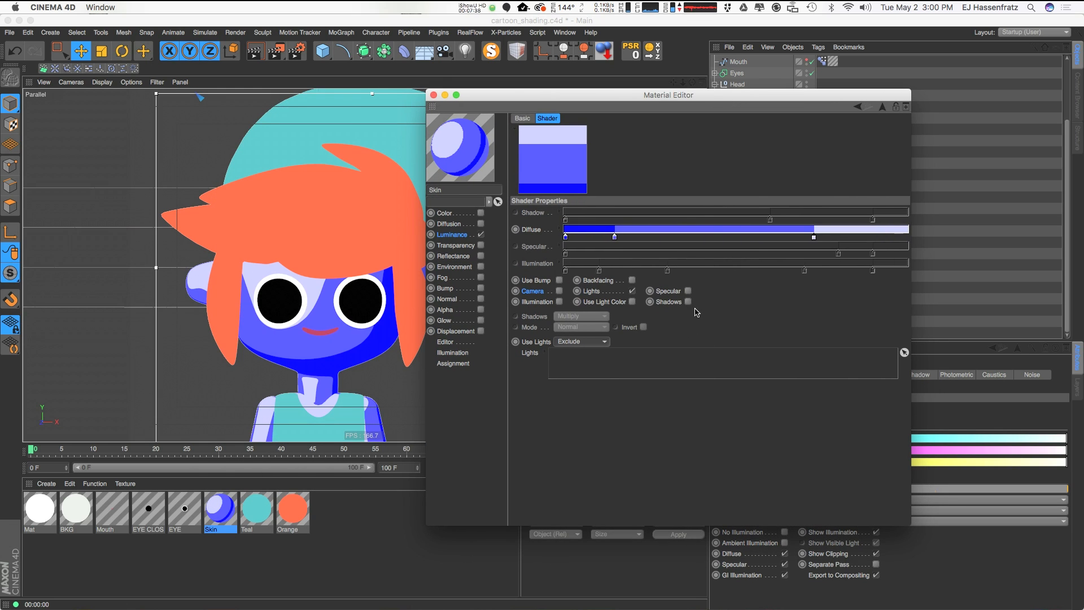
click(688, 302)
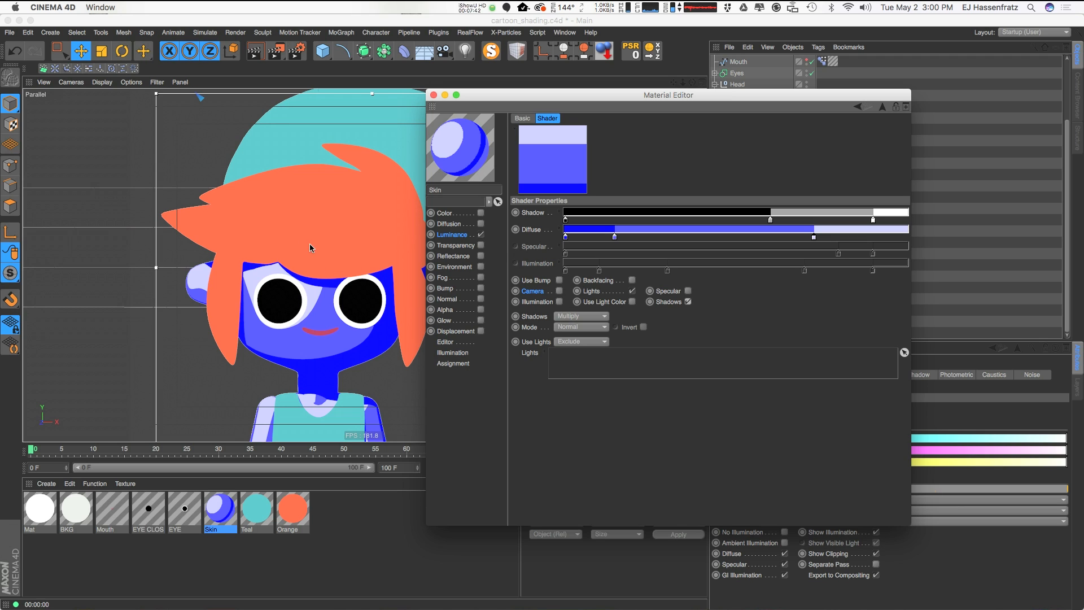
drag(565, 96, 634, 97)
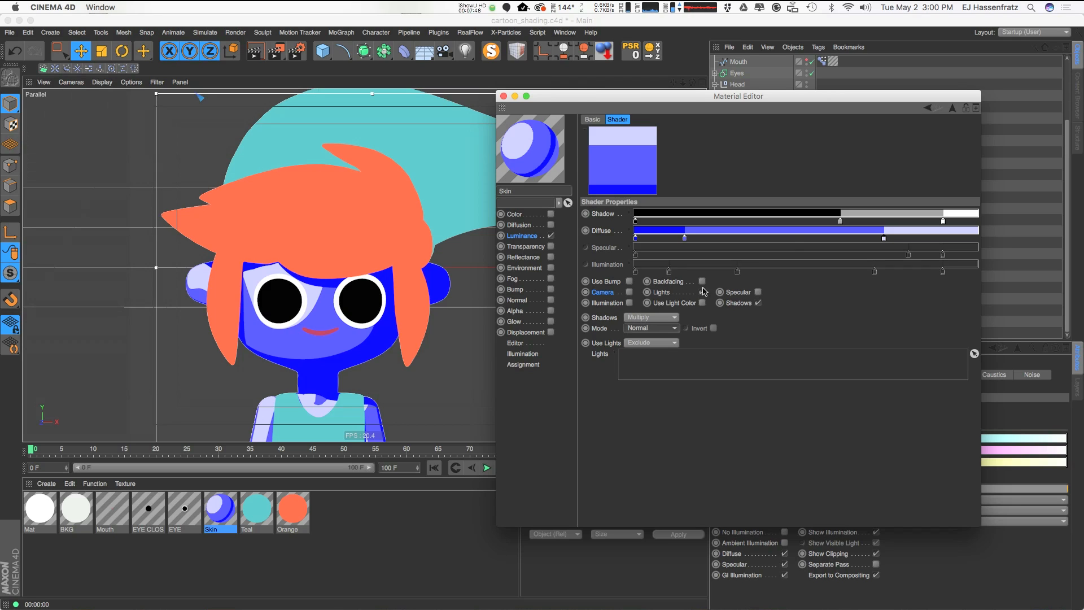
Recolor the lightest band of the Cel shader's Diffuse gradient to a light peach
double_click(884, 239)
drag(933, 195, 933, 175)
click(897, 352)
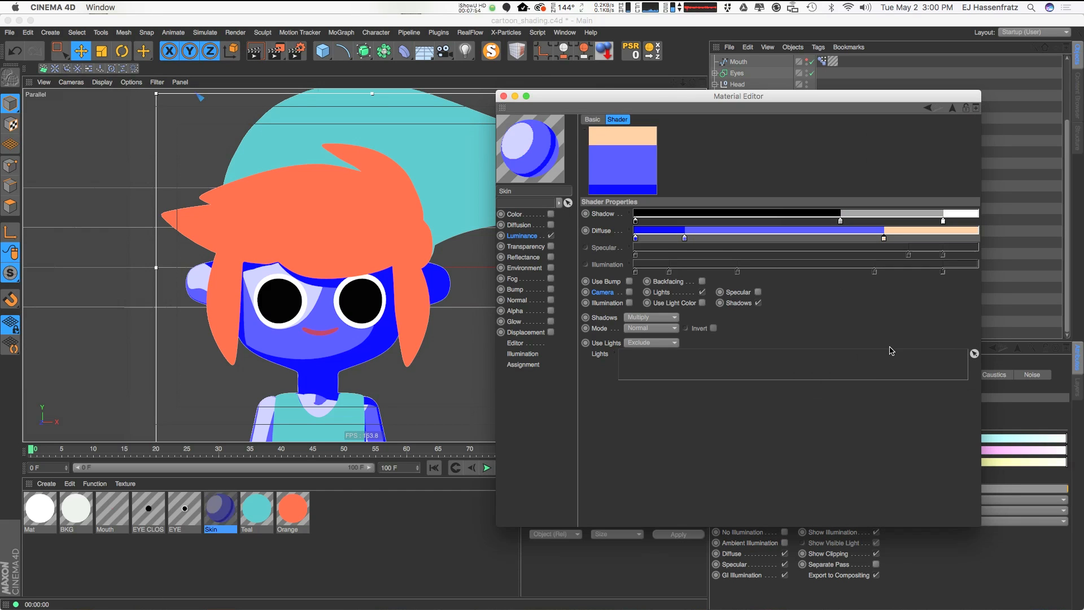
Recolor the middle band of the Cel shader's Diffuse gradient, shifting its hue to orange and lightening it to pale peach
double_click(684, 239)
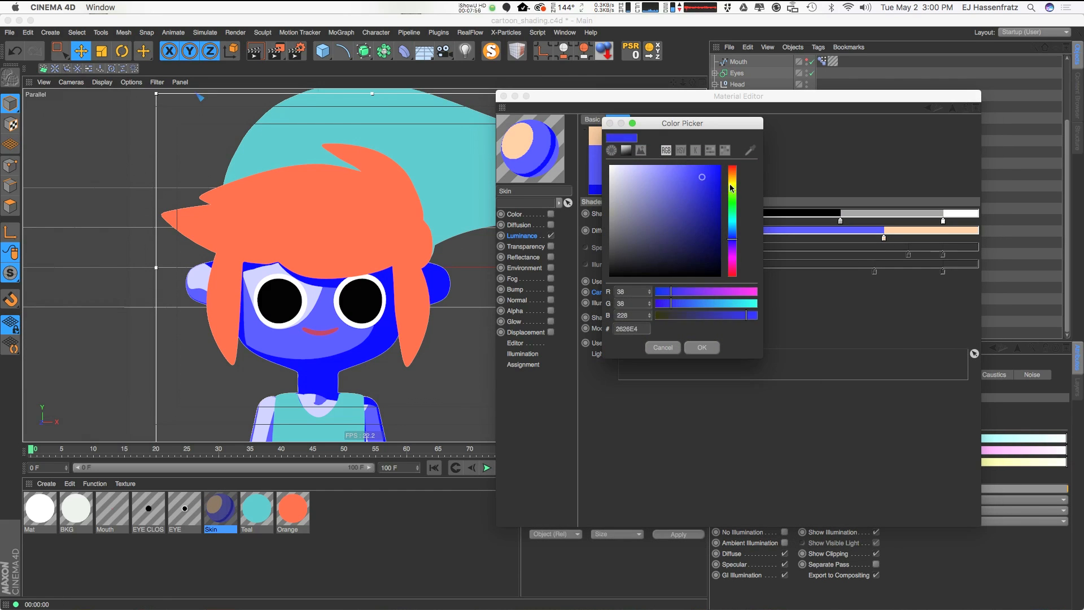
drag(733, 192, 733, 174)
click(702, 347)
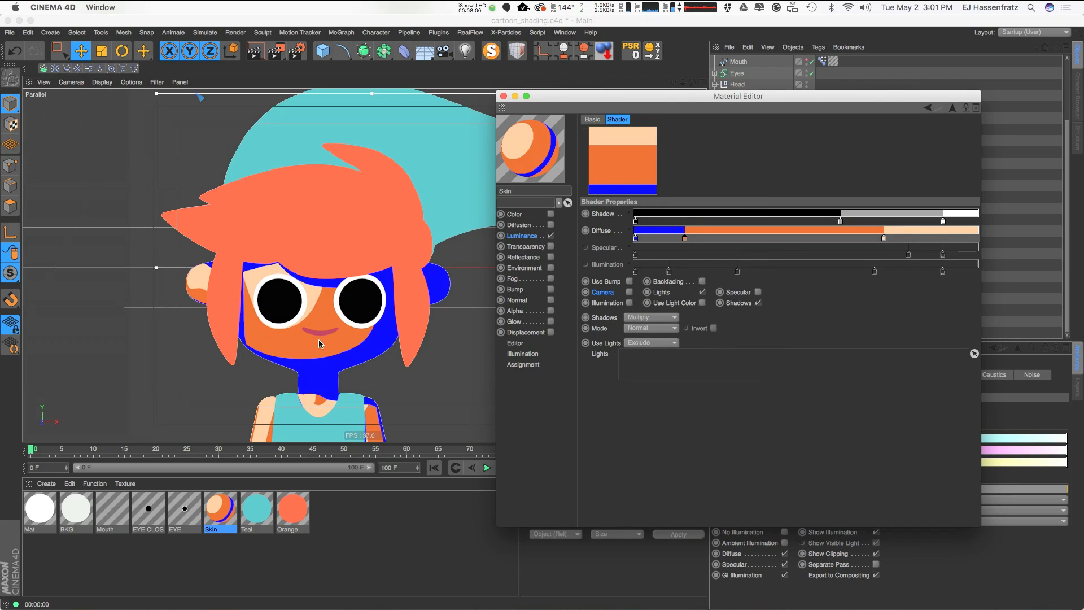
double_click(685, 238)
drag(662, 179, 656, 168)
click(705, 348)
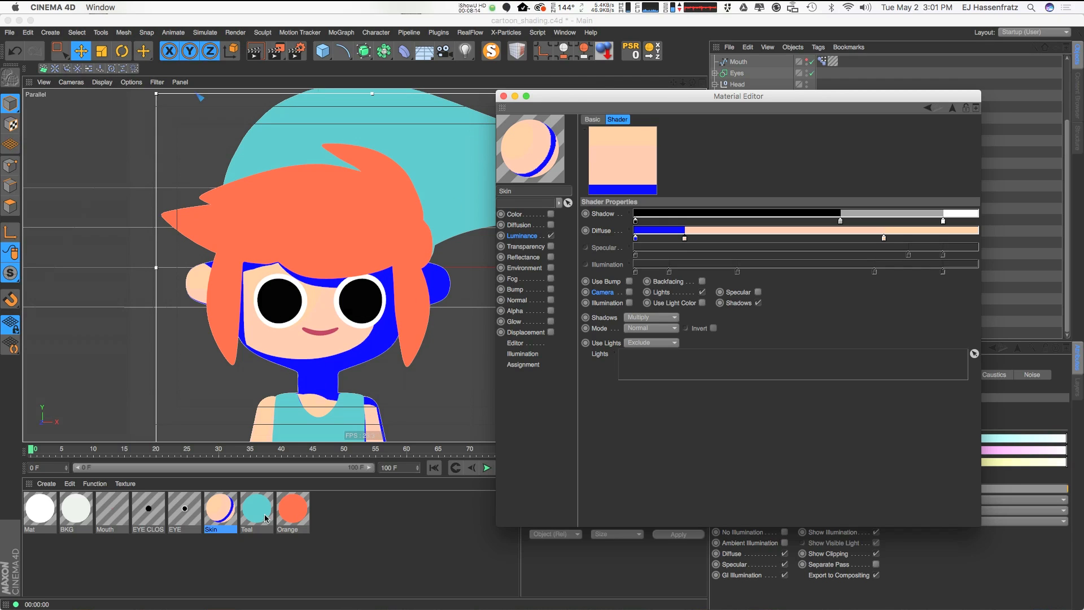
Remove the lightest band from the Skin Cel shader's Diffuse gradient and extend the blue shadow band to about one fifth of its width
drag(884, 238, 812, 242)
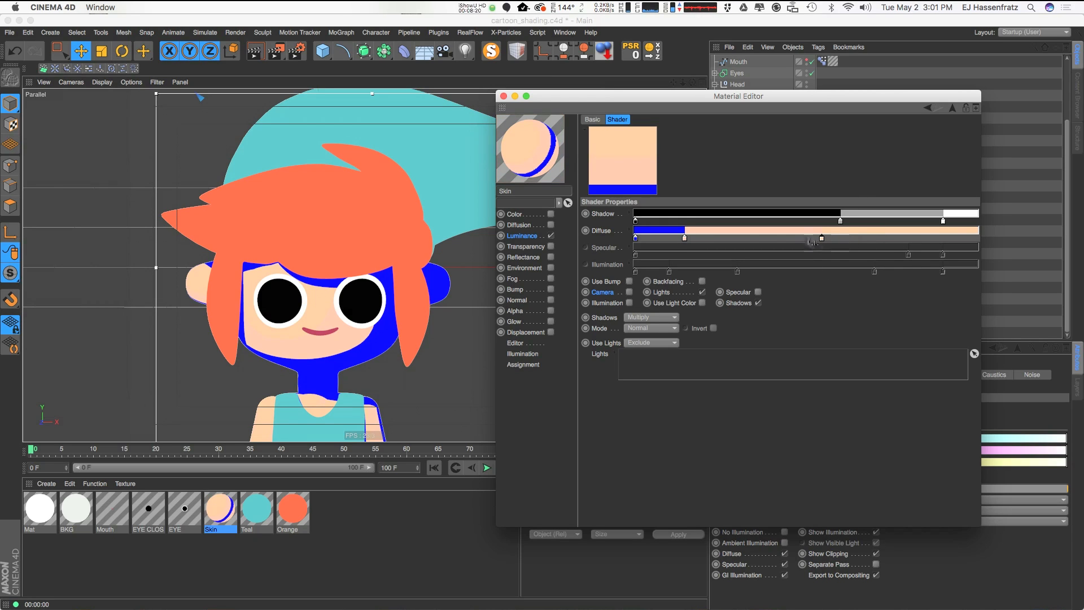
drag(684, 238, 703, 238)
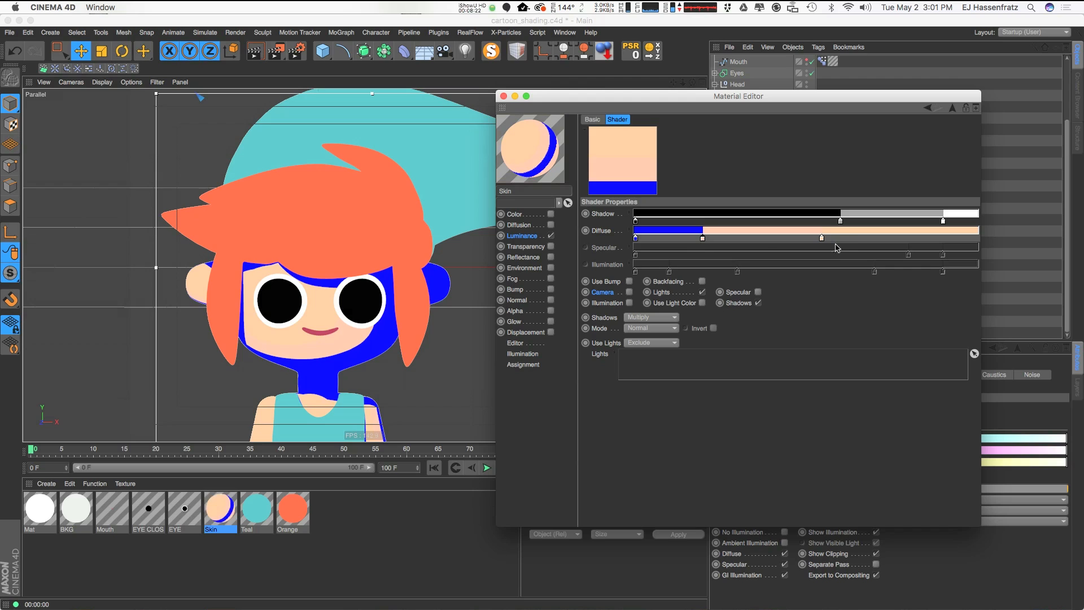
drag(813, 268, 791, 293)
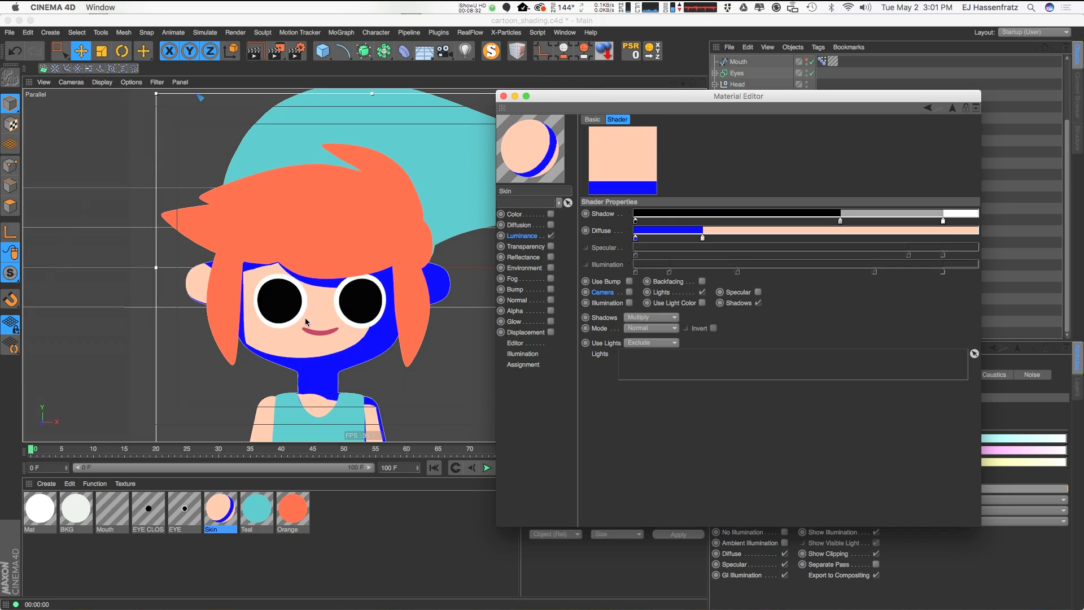
click(317, 378)
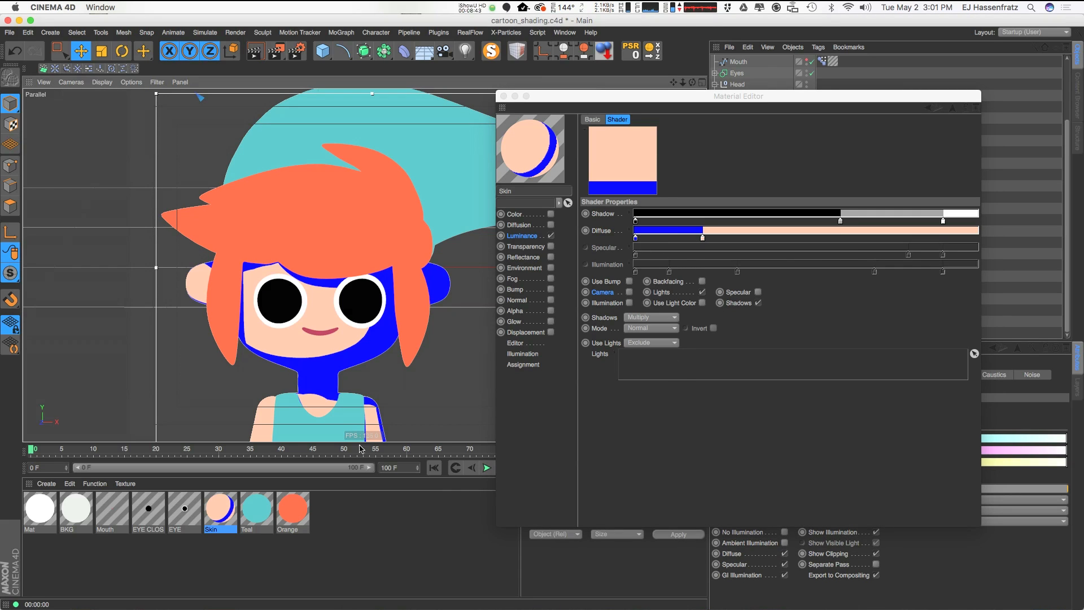
Recolor the peach band of the Skin material's Cel shader Diffuse gradient to white
click(262, 518)
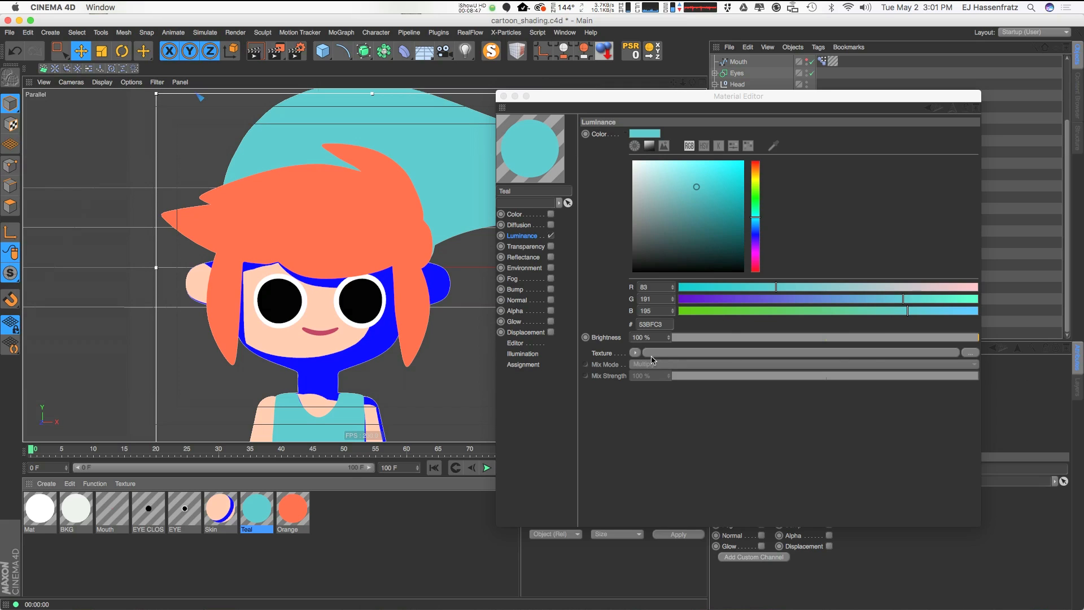
click(225, 514)
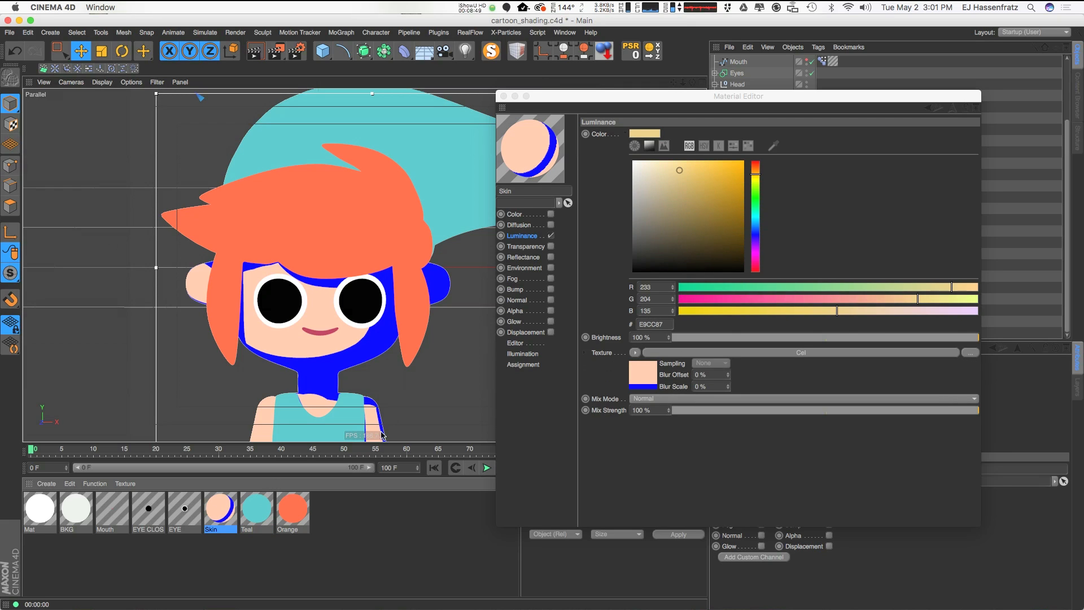
click(789, 354)
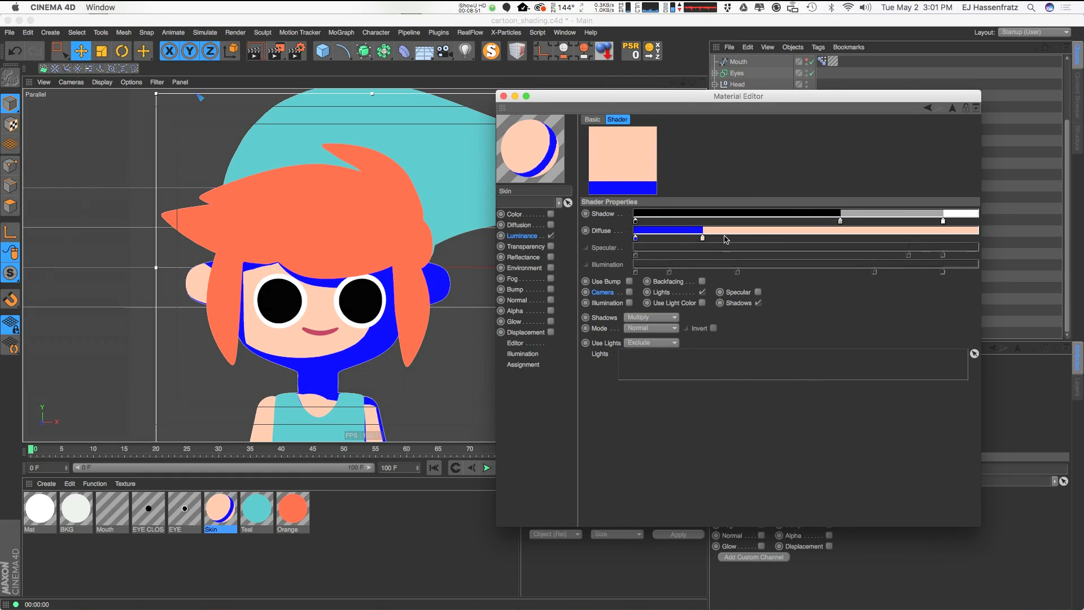
double_click(703, 237)
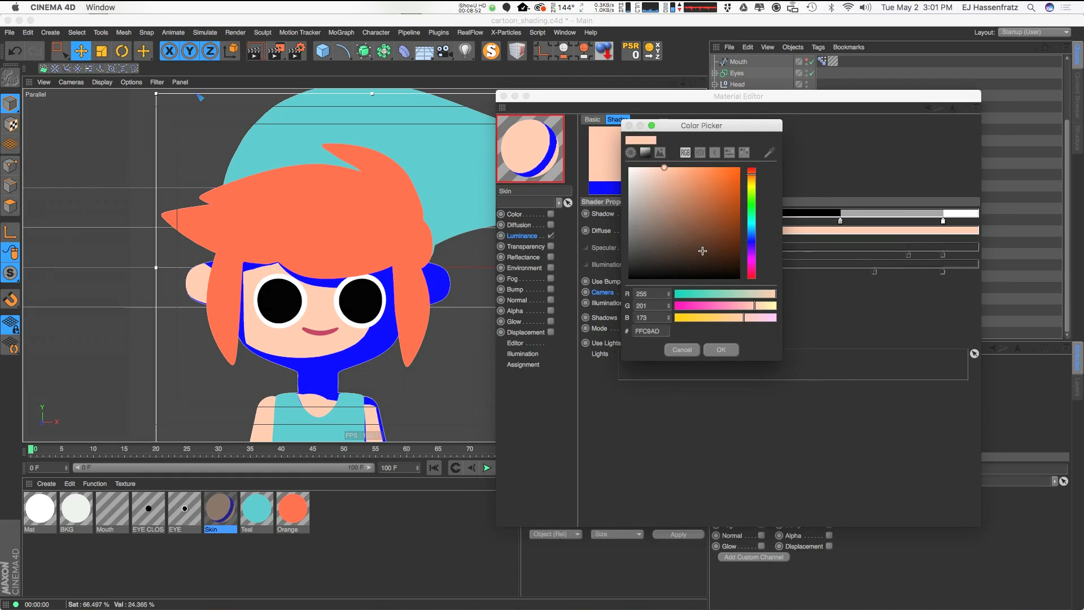
click(714, 350)
Recolor the Diffuse gradient's blue shadow band to light gray and place its boundary with white at about 22% of the gradient
drag(703, 238, 734, 238)
double_click(636, 238)
drag(598, 186, 563, 191)
click(656, 348)
drag(734, 238, 710, 238)
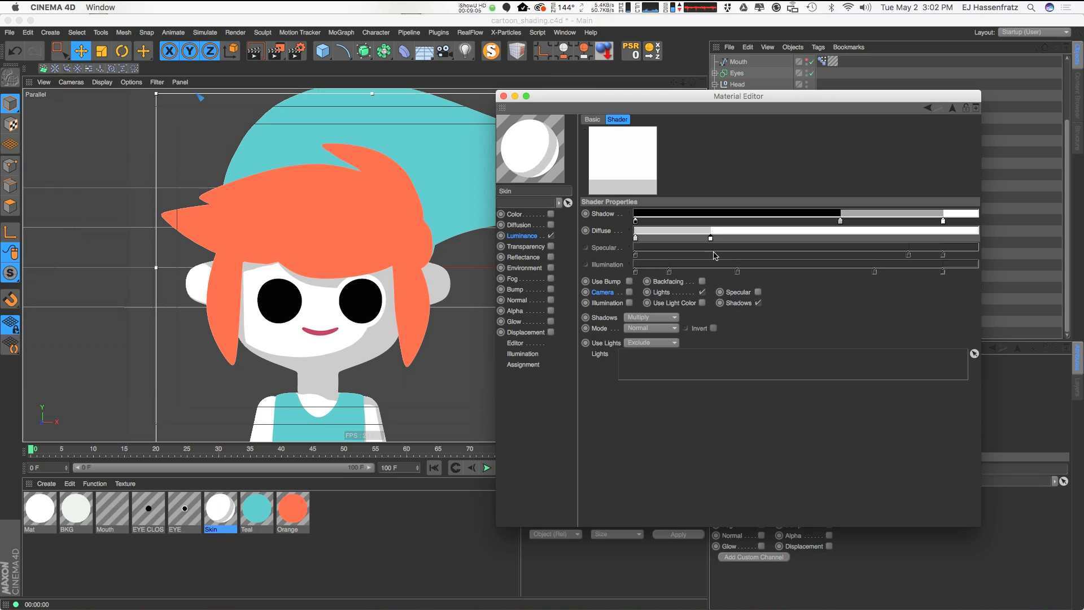
Set the Cel texture's Mix Mode to Multiply in the Skin material's Luminance channel
click(522, 237)
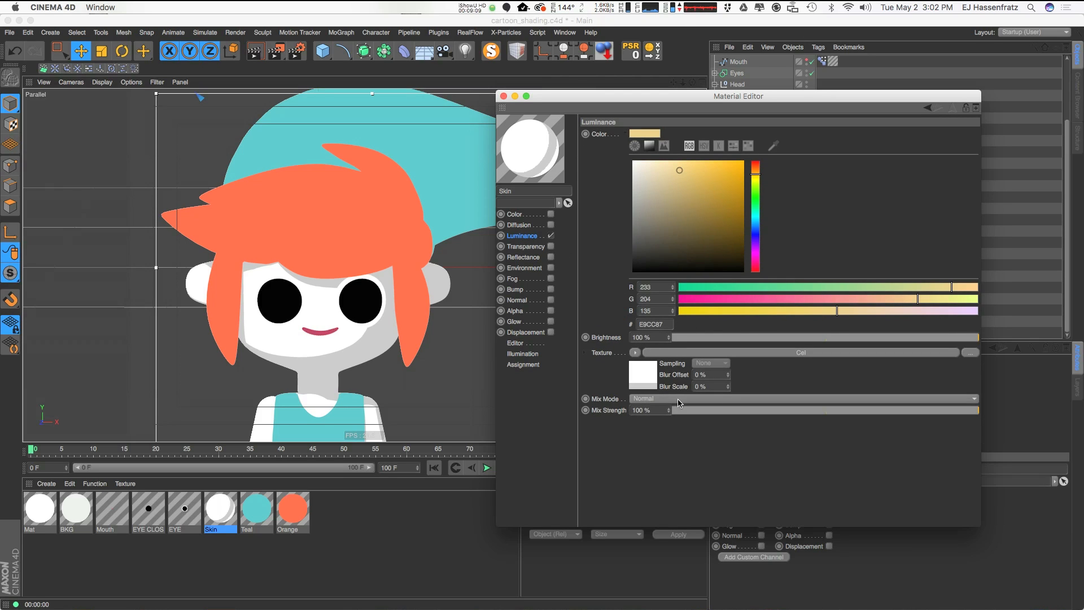
click(756, 401)
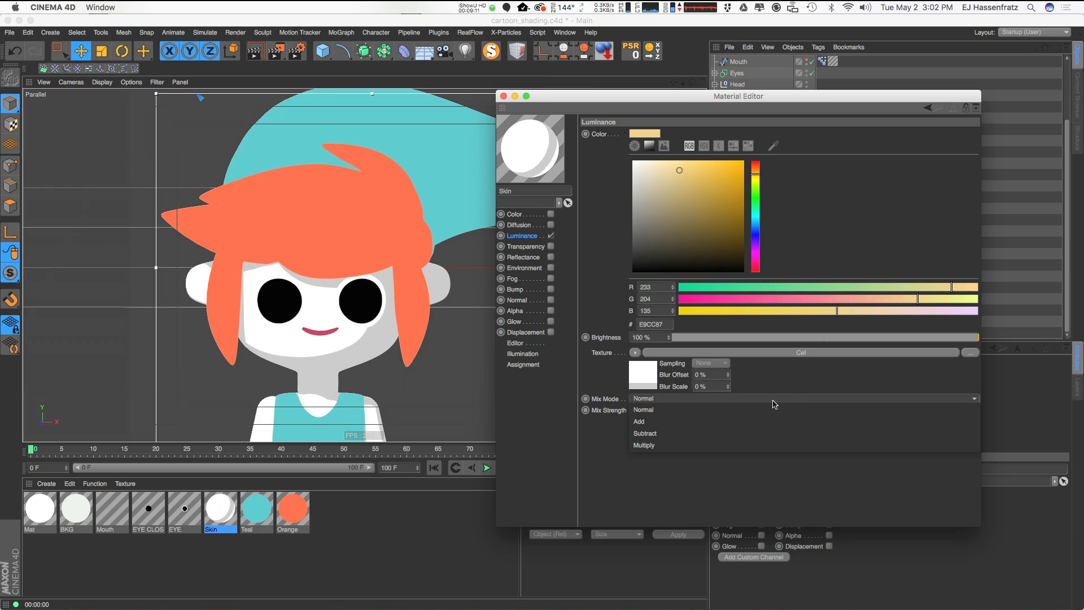
click(774, 407)
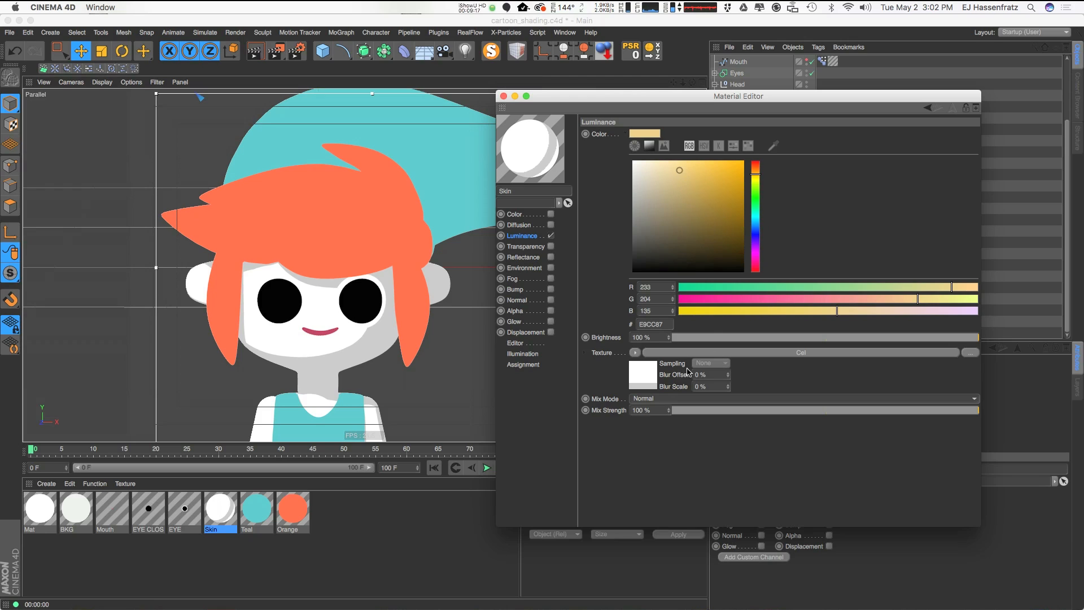
click(672, 399)
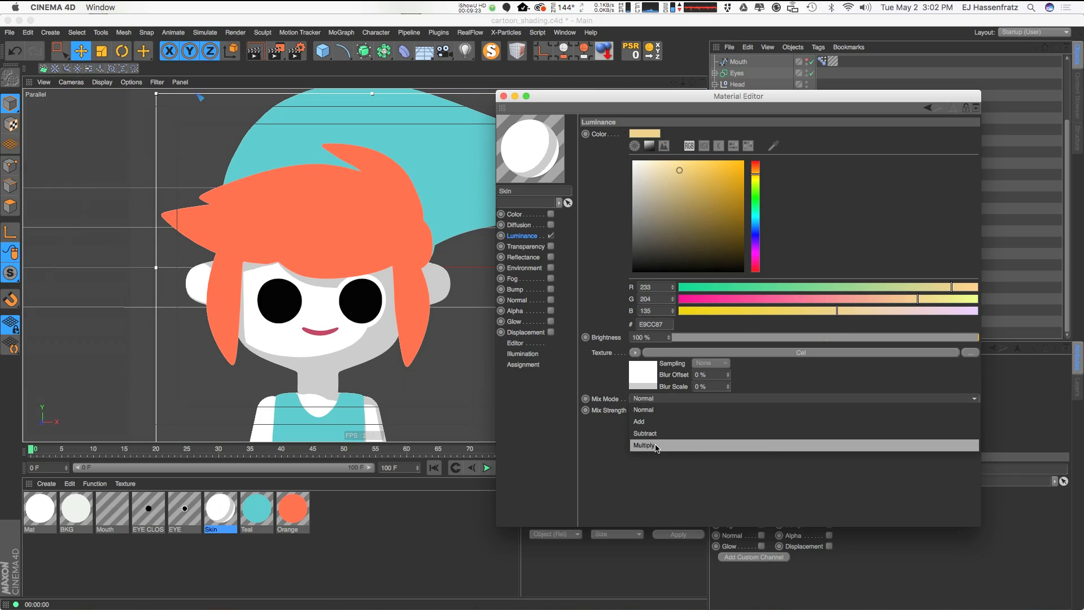
click(700, 446)
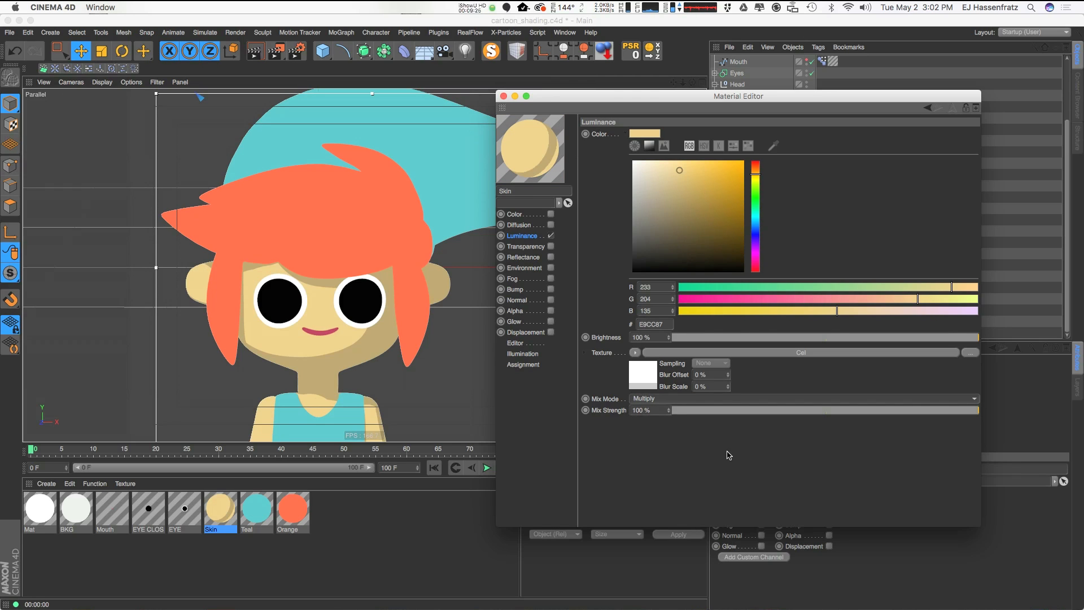
click(759, 353)
click(522, 236)
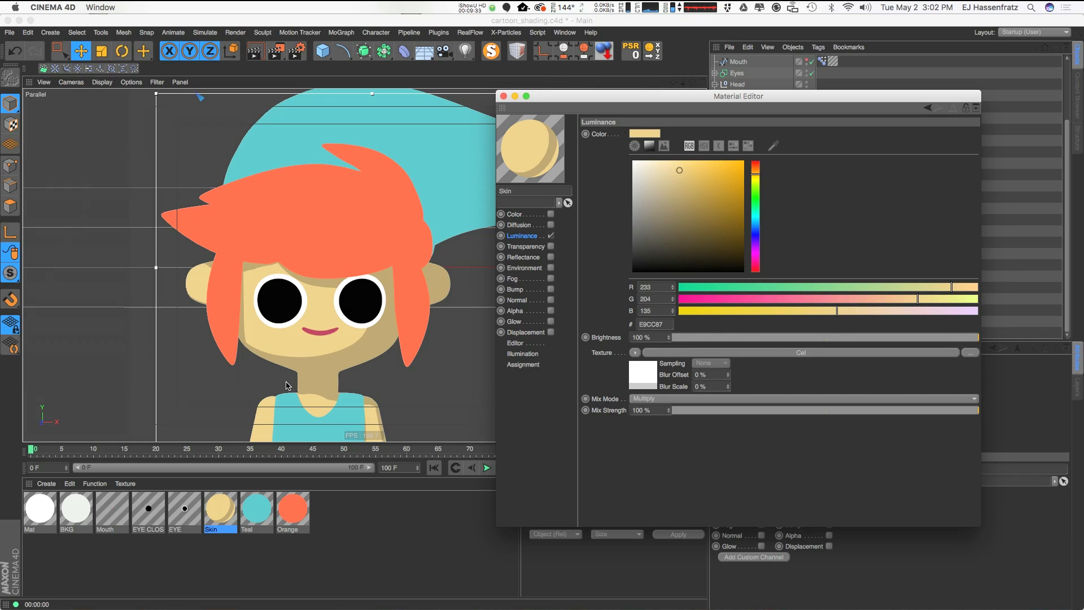
click(339, 323)
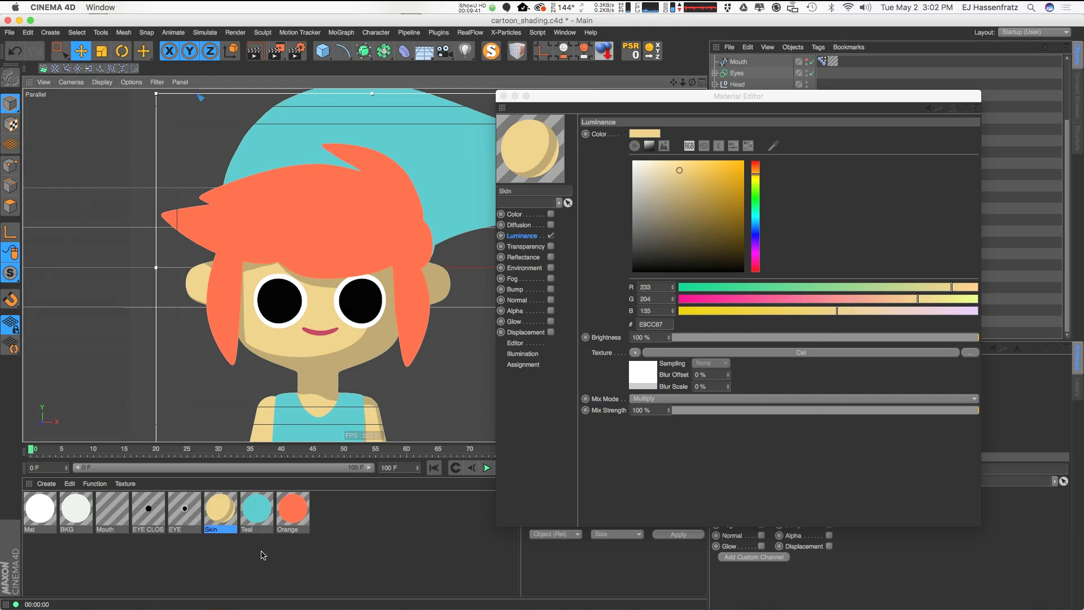
Copy the Cel shader from the Skin material's Luminance texture and paste it into the Teal material's Luminance texture
click(614, 356)
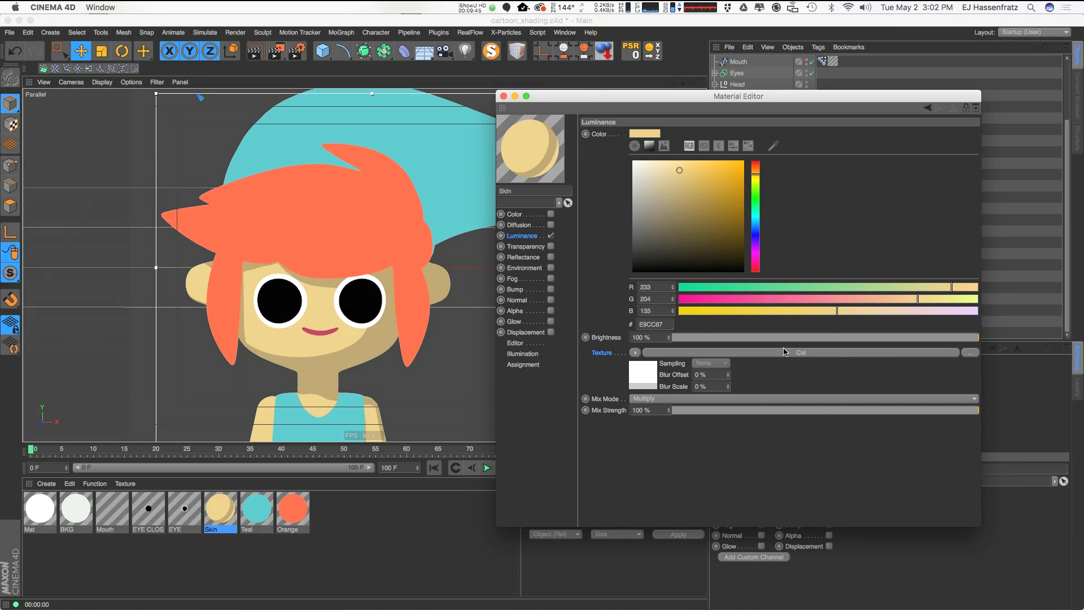
drag(239, 553, 316, 526)
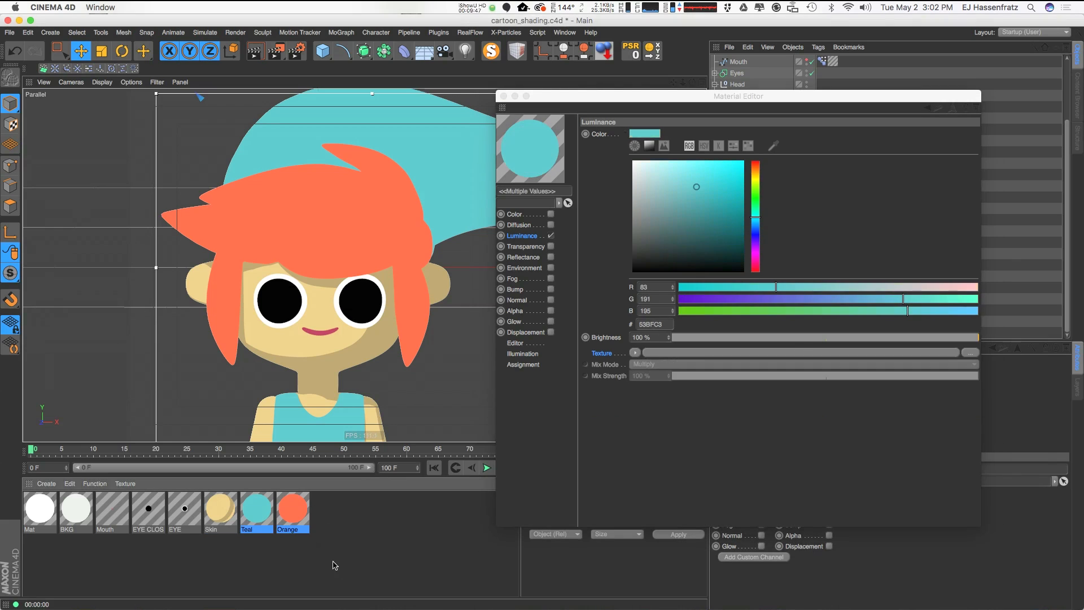
click(210, 524)
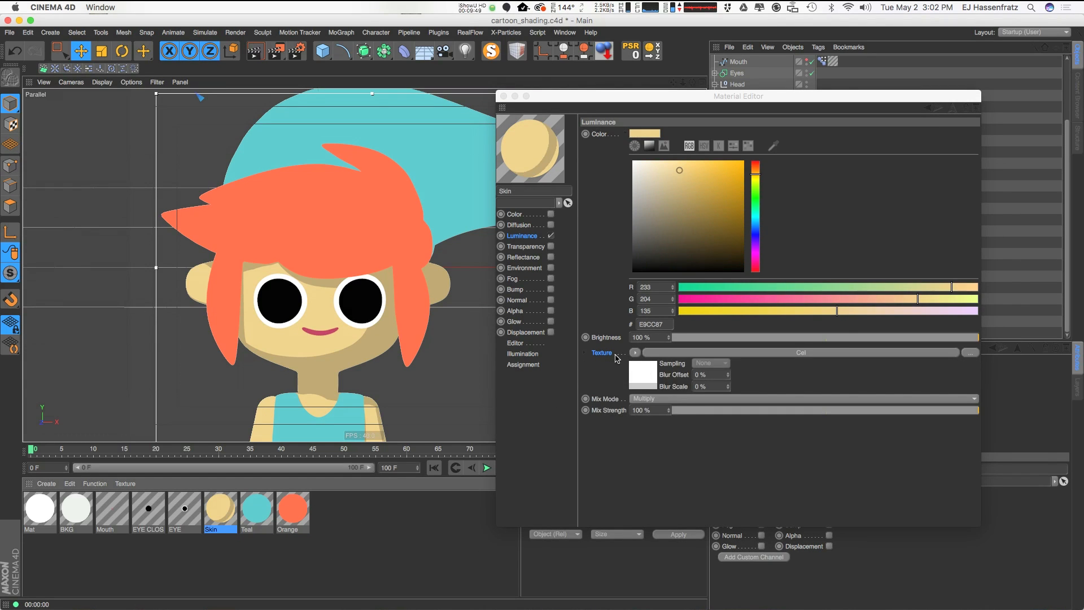
right_click(612, 354)
click(644, 387)
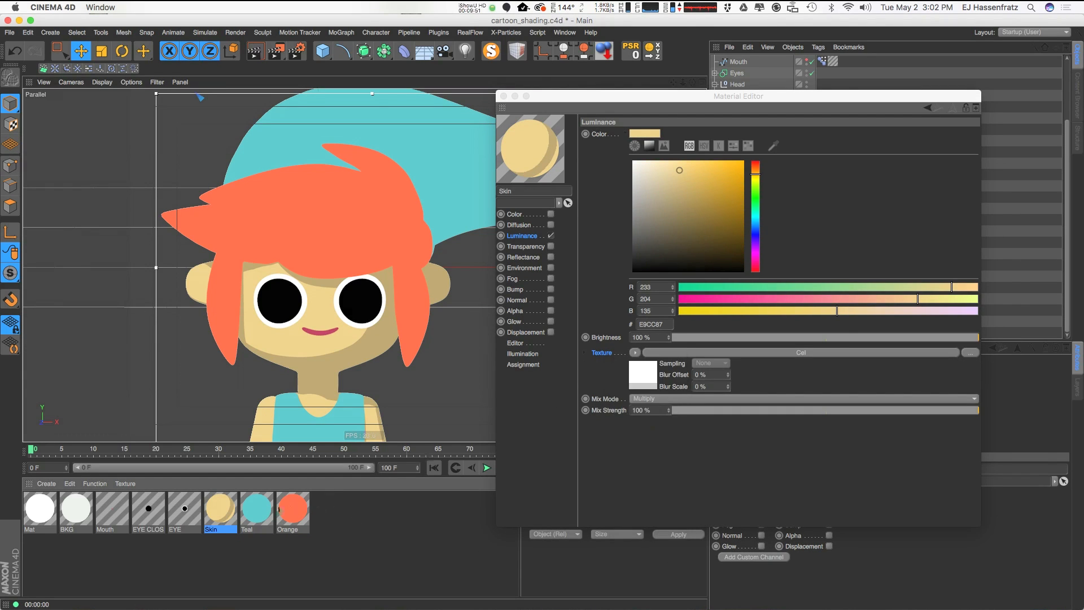
click(257, 509)
right_click(600, 353)
click(625, 395)
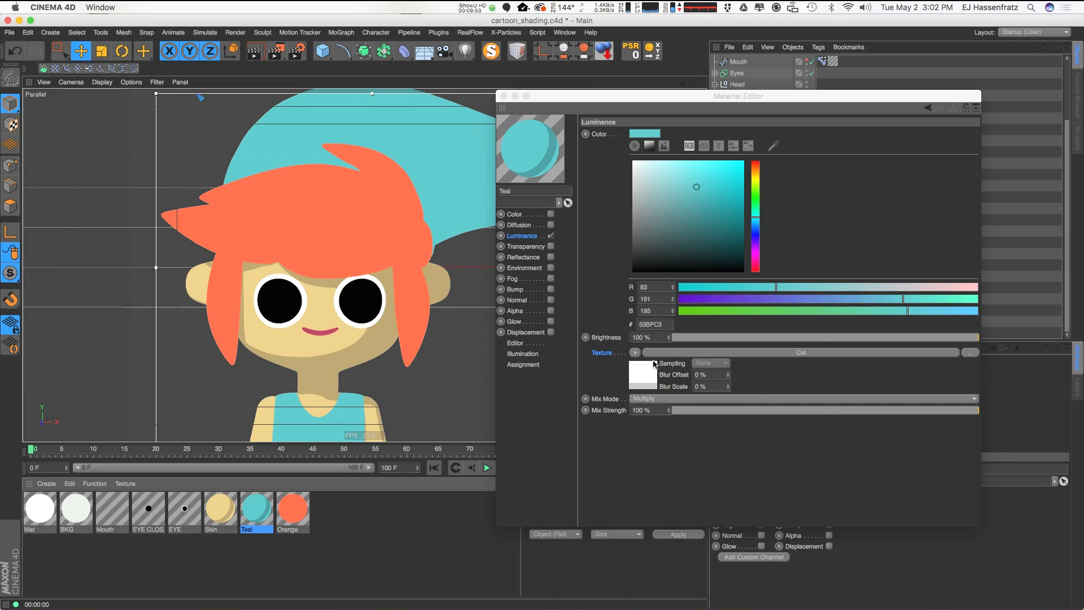
Widen the gray shadow band in the Skin material's Cel Diffuse gradient to about 44% of the gradient
click(233, 505)
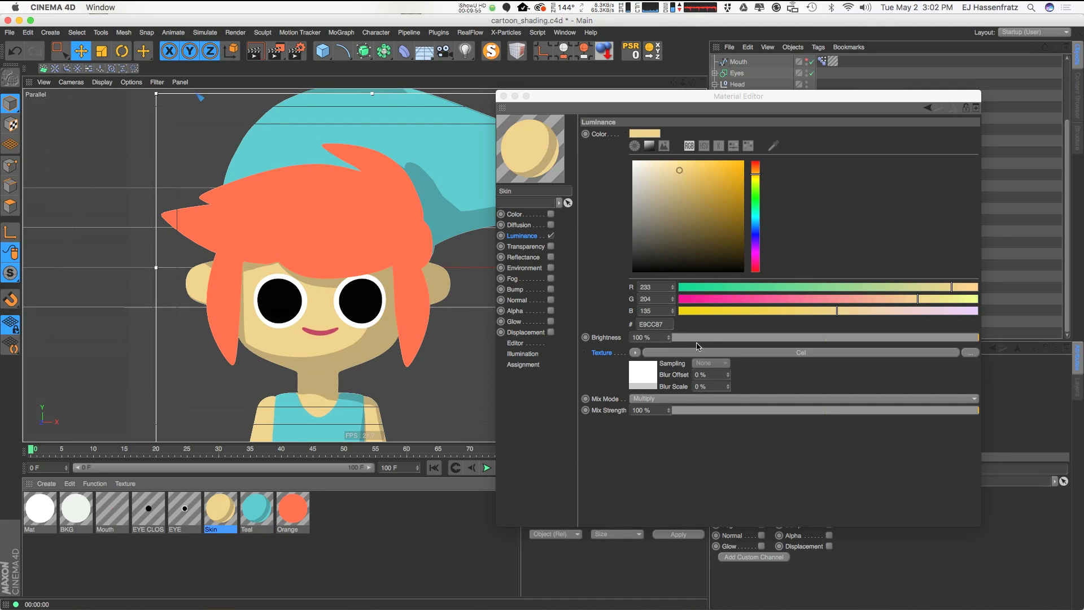
click(780, 353)
drag(710, 239, 786, 240)
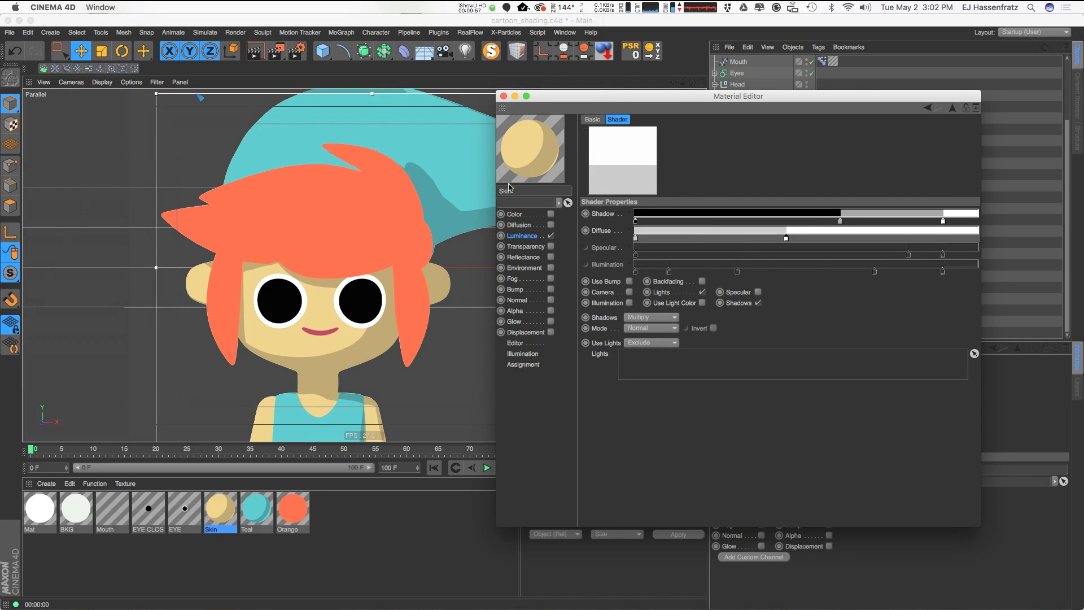
Widen the gray shadow band in the Teal material's Cel Diffuse gradient to about 31% of the gradient
double_click(257, 508)
click(698, 361)
drag(712, 240, 741, 240)
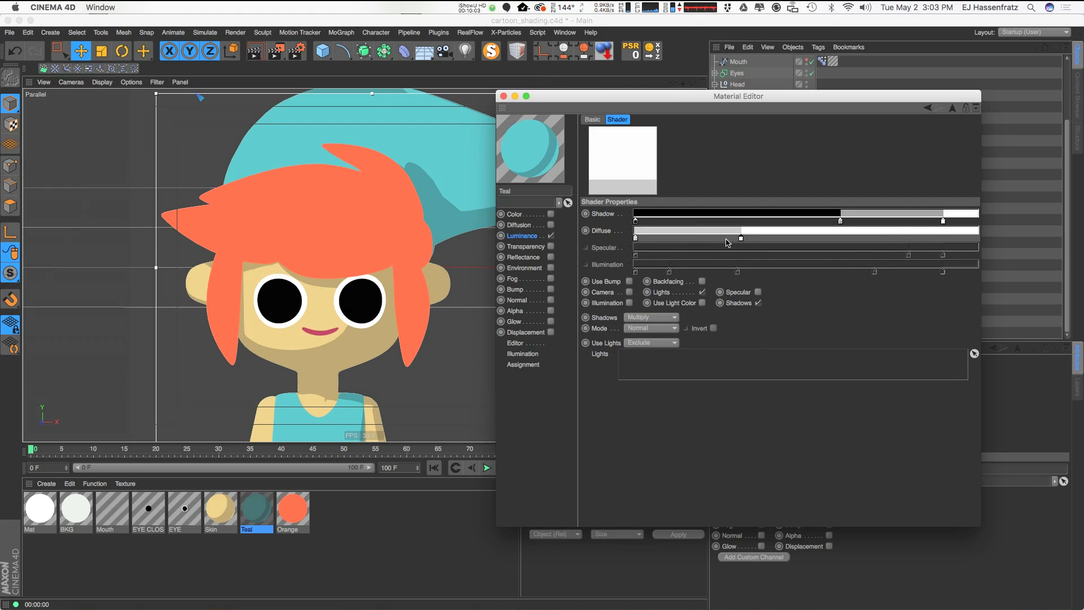
Clear the Cel shader from the Teal material's Luminance texture
click(522, 236)
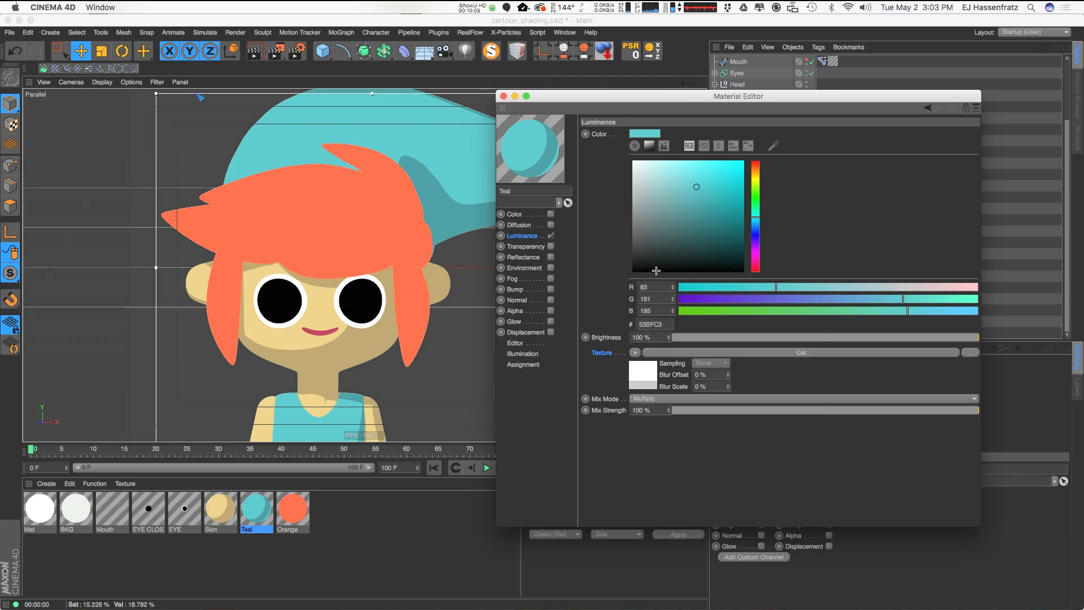
click(635, 353)
click(636, 354)
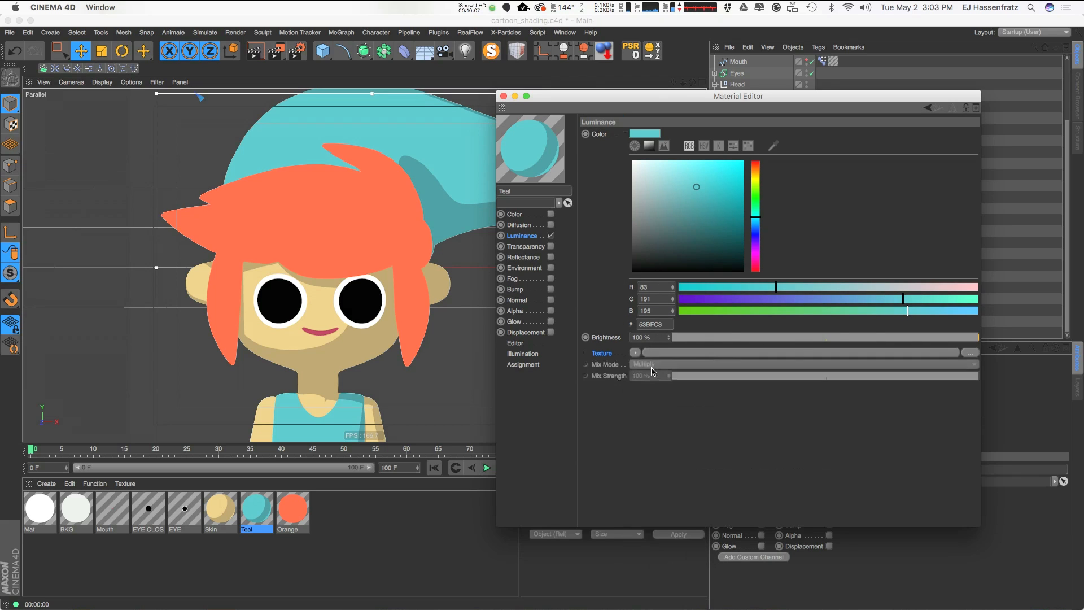
Narrow the Skin Cel shader's gray Diffuse band back to about one fifth of the gradient and return to the Luminance settings
click(220, 509)
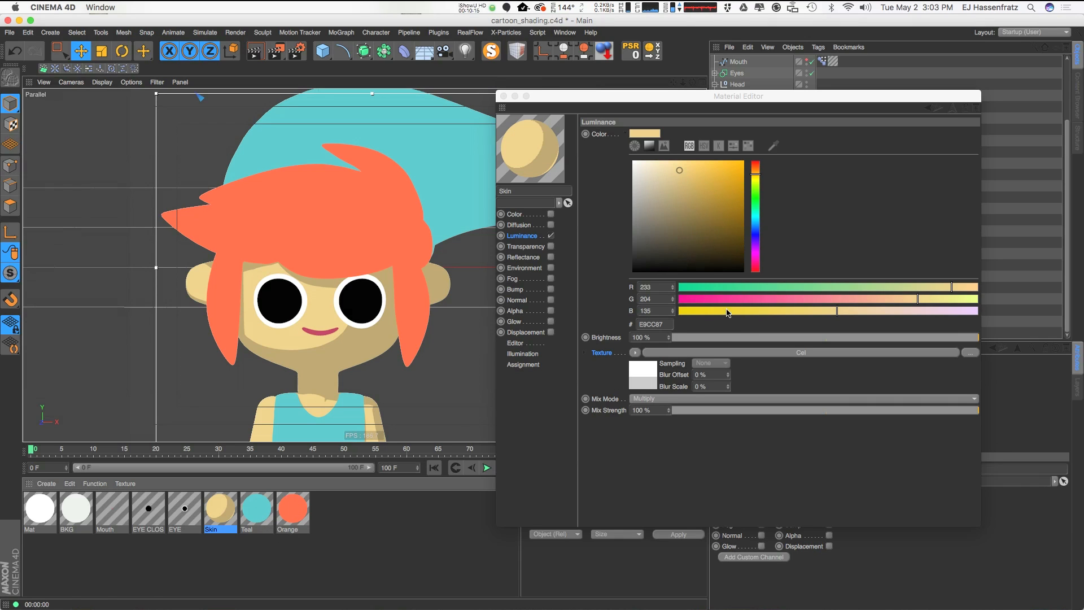
click(725, 353)
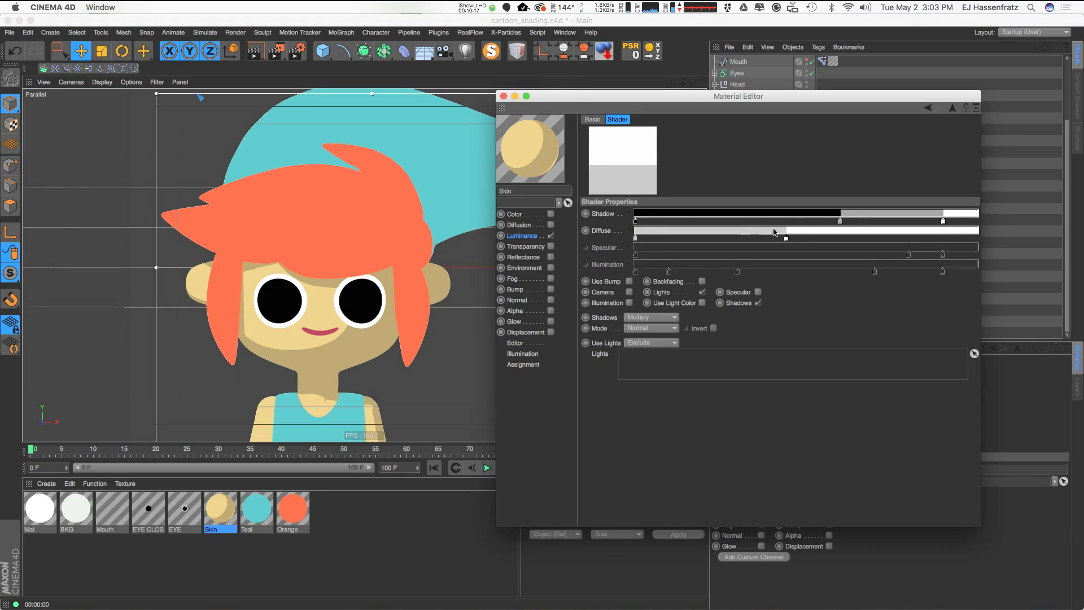
drag(786, 239, 708, 238)
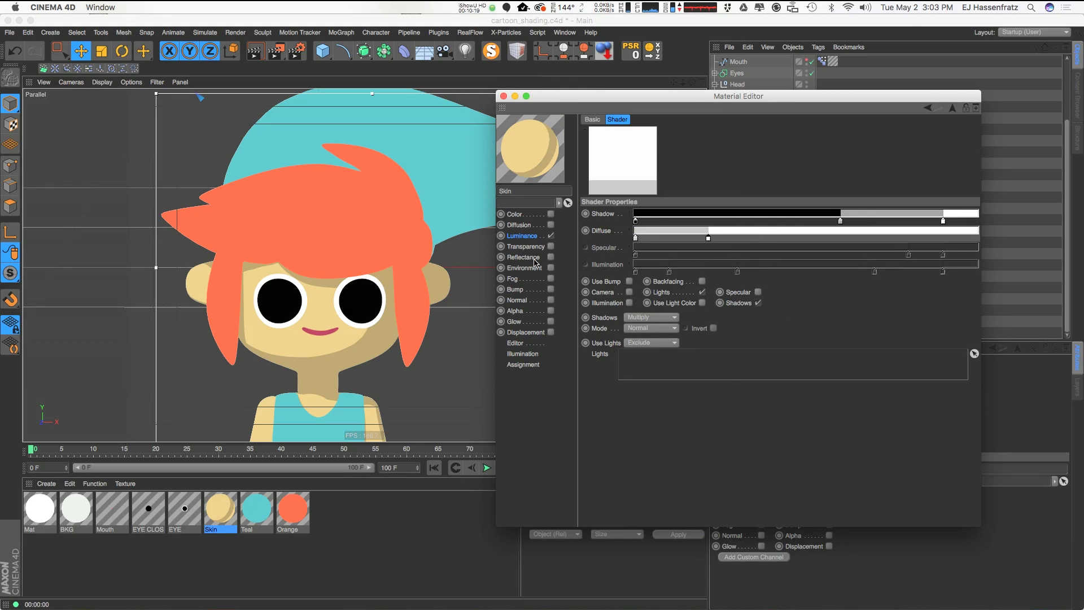
click(522, 236)
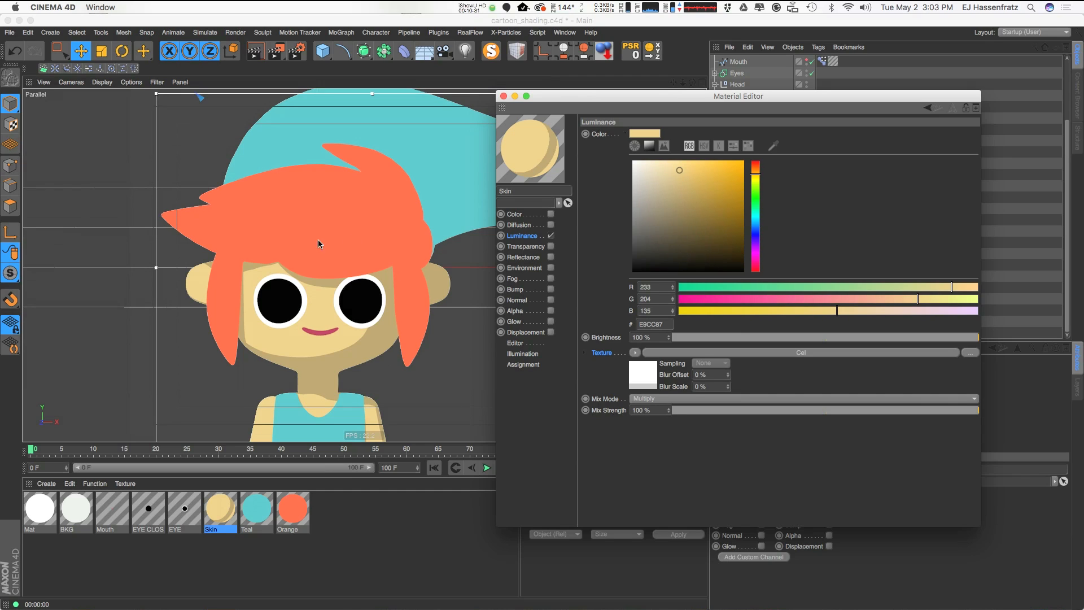
Set the Skin material's Luminance Texture as the XPresso driver
click(377, 410)
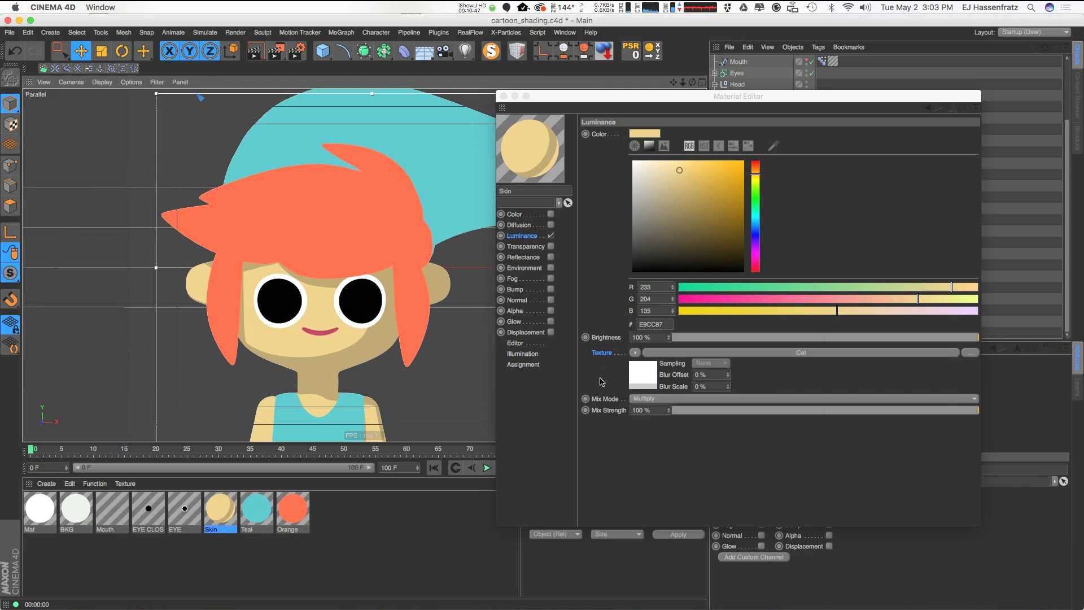
click(607, 359)
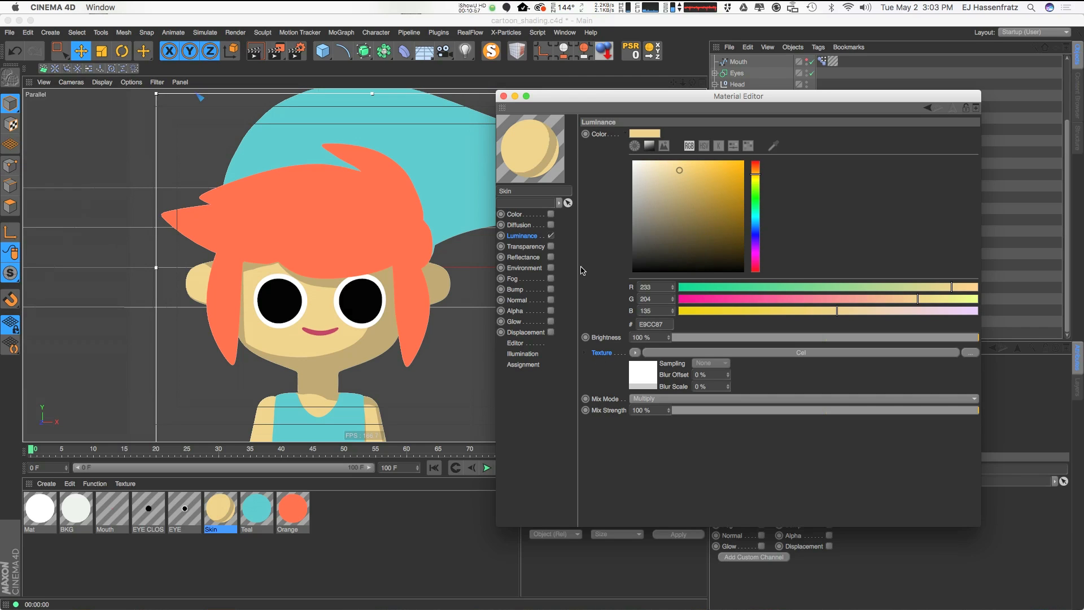
right_click(603, 353)
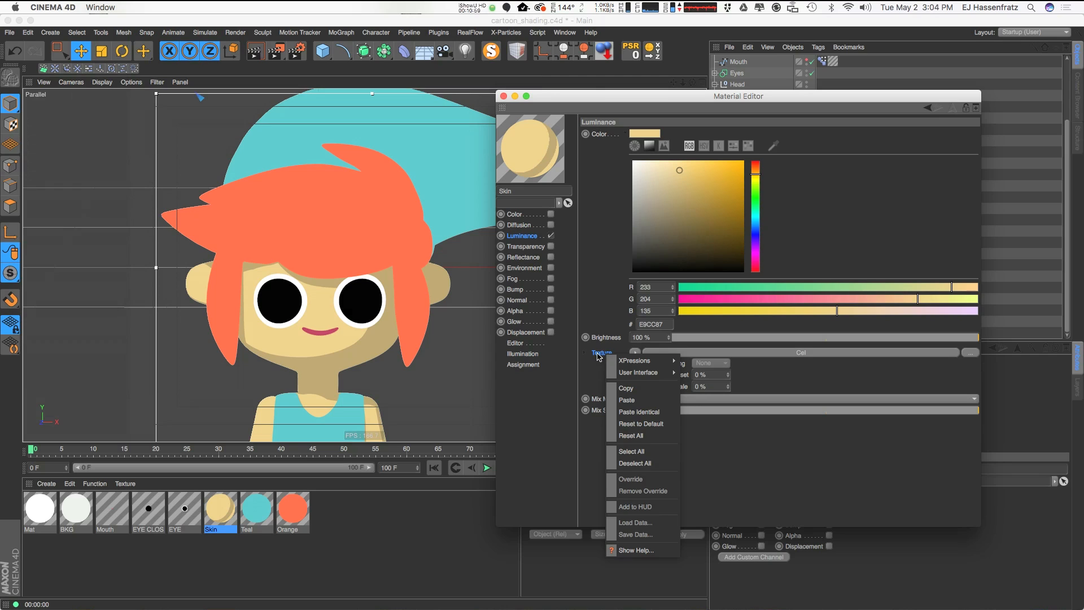
click(603, 355)
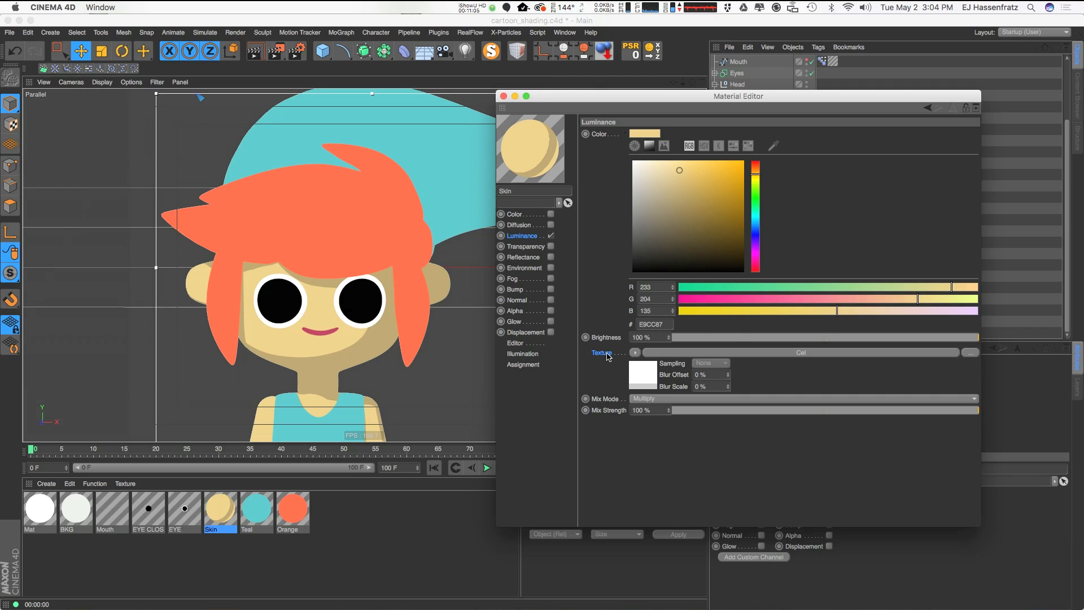
right_click(609, 357)
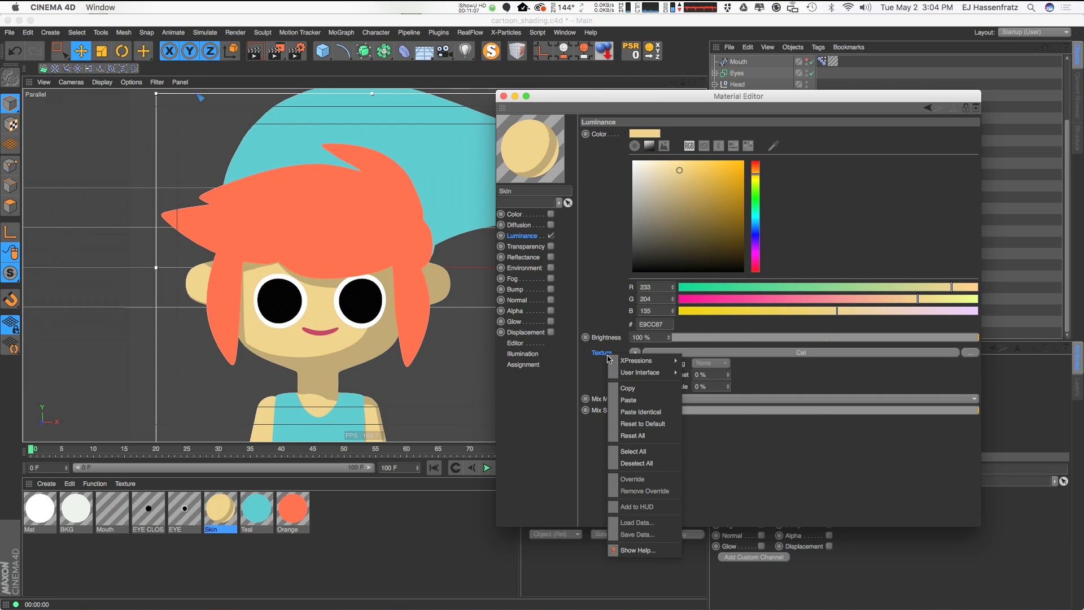
mouse_move(626, 362)
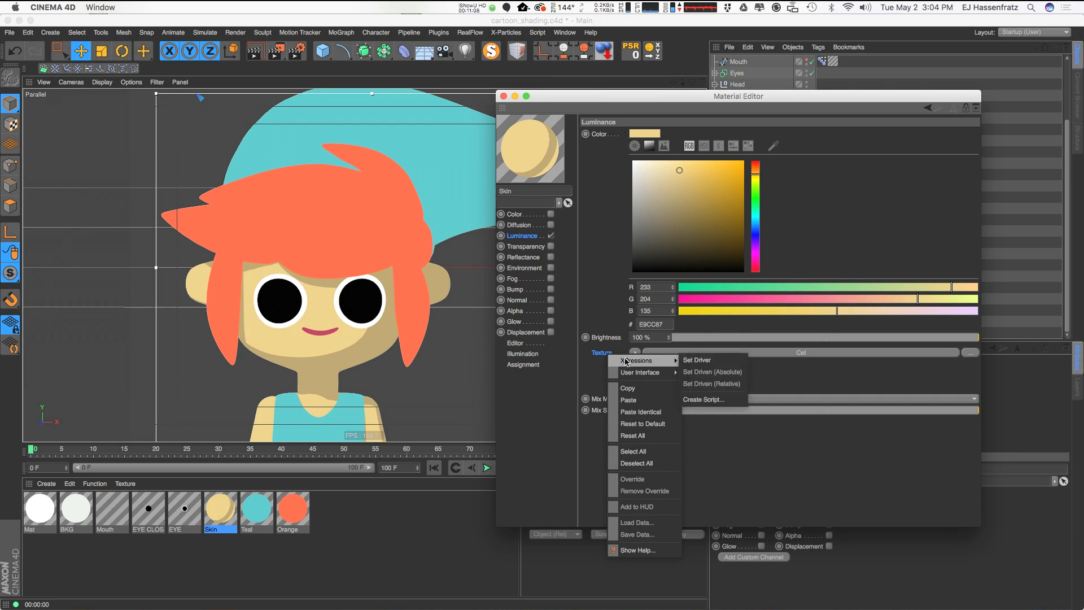
click(716, 362)
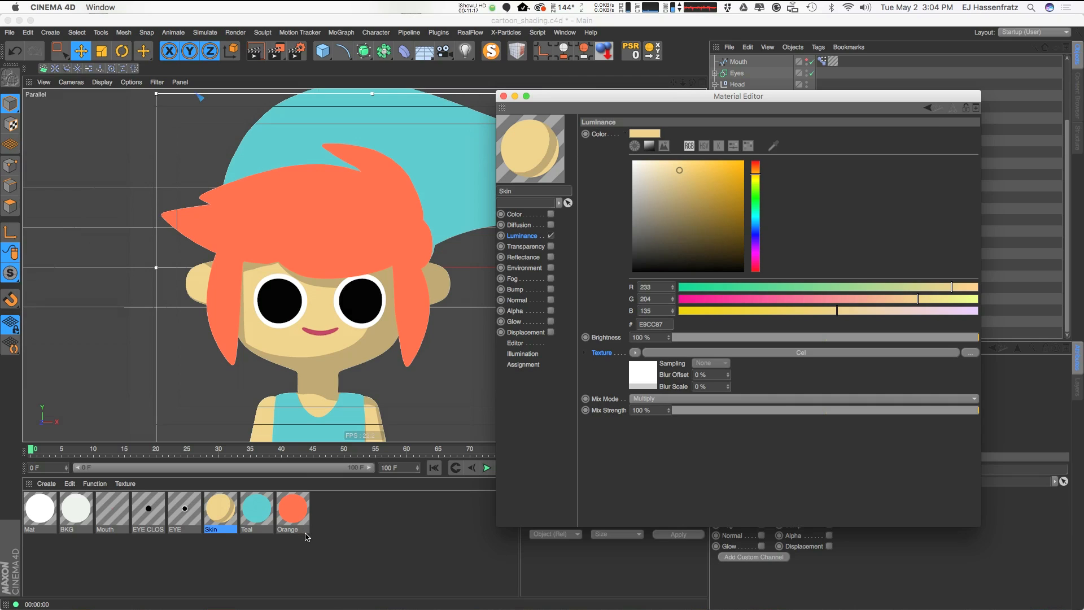
Link the Luminance Texture of the Teal and Orange materials to the Skin driver with Set Driven (Absolute)
drag(339, 547, 259, 528)
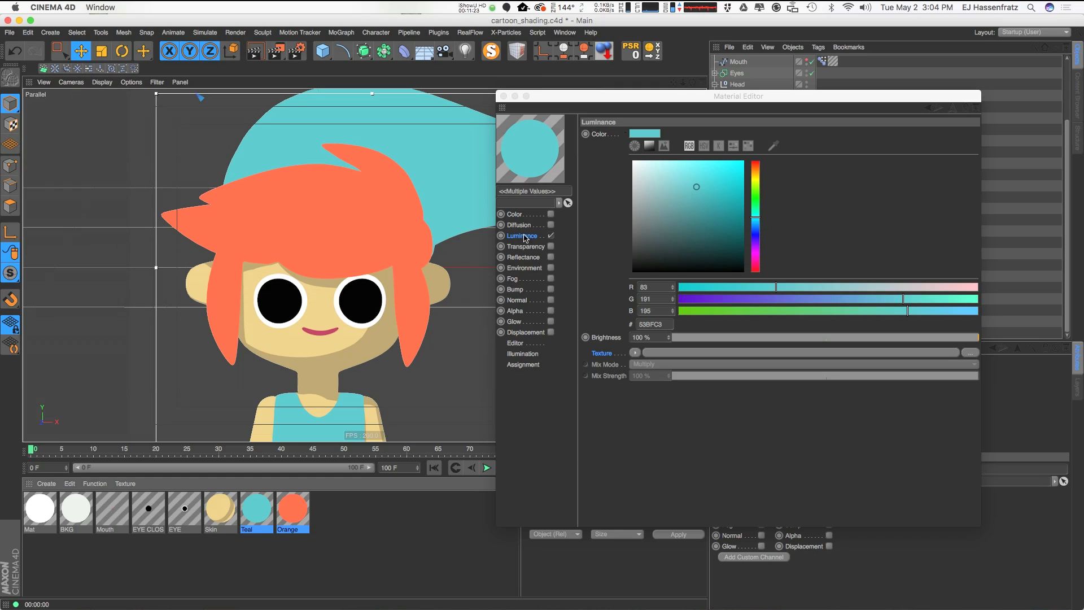
right_click(606, 356)
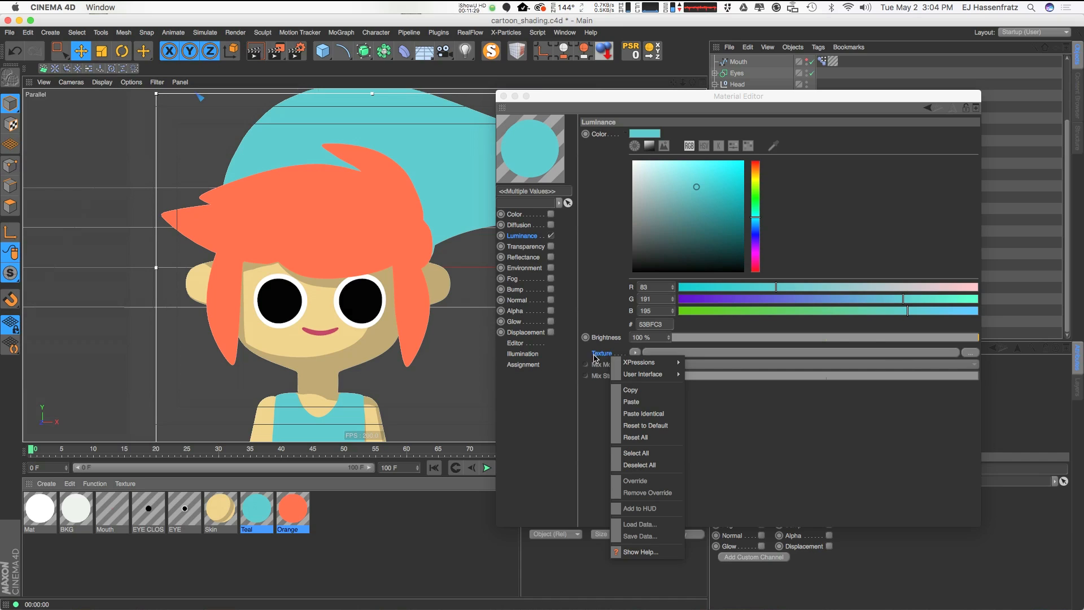
mouse_move(651, 363)
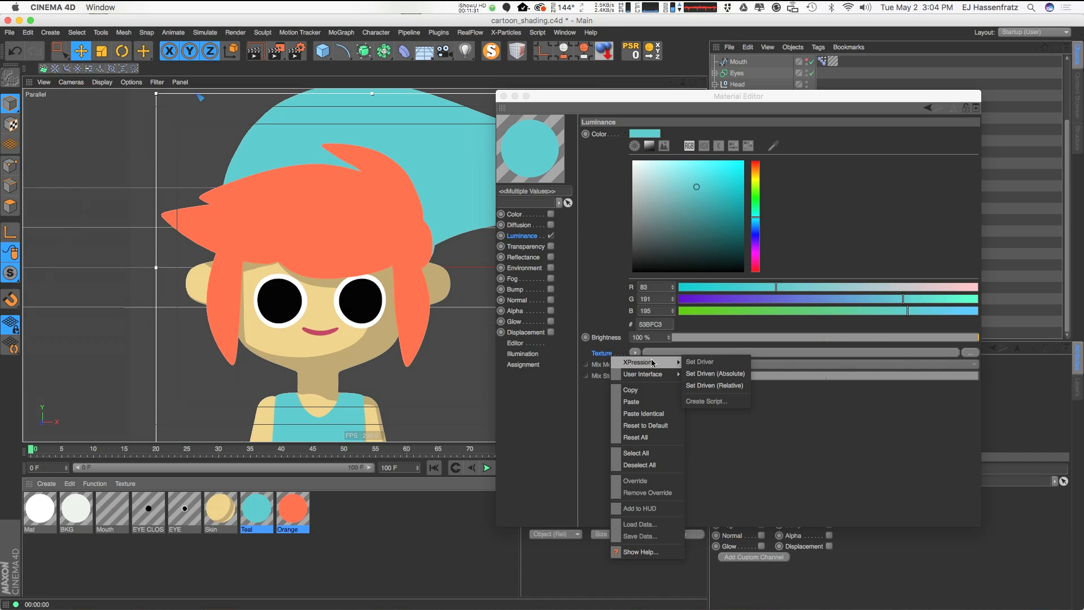
click(721, 374)
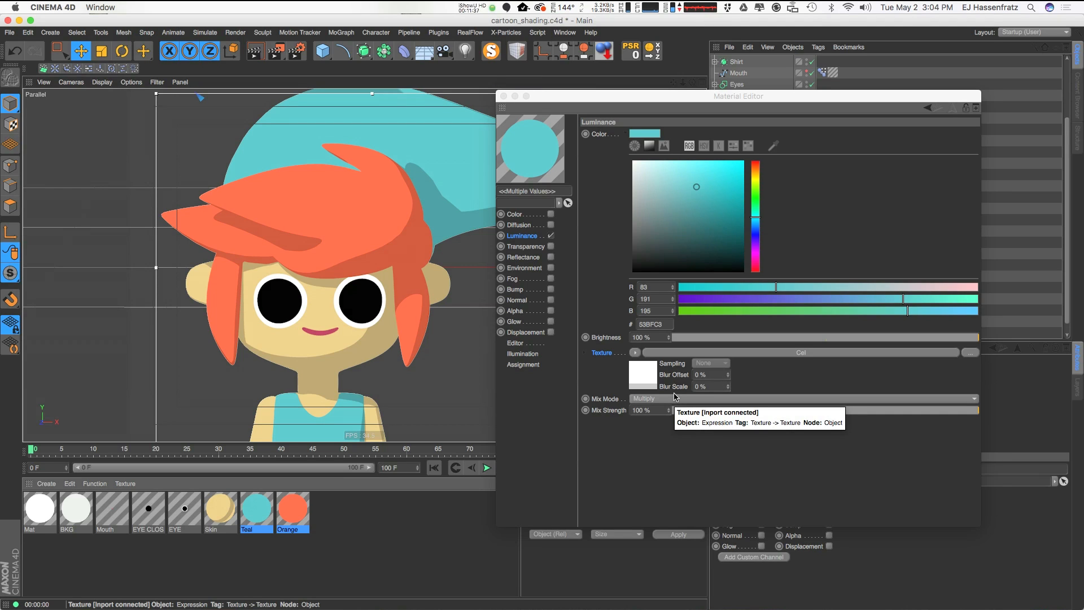
Review the Luminance settings of the Skin, Teal and Orange materials, choosing Multiply as the Orange material's Mix Mode
click(224, 518)
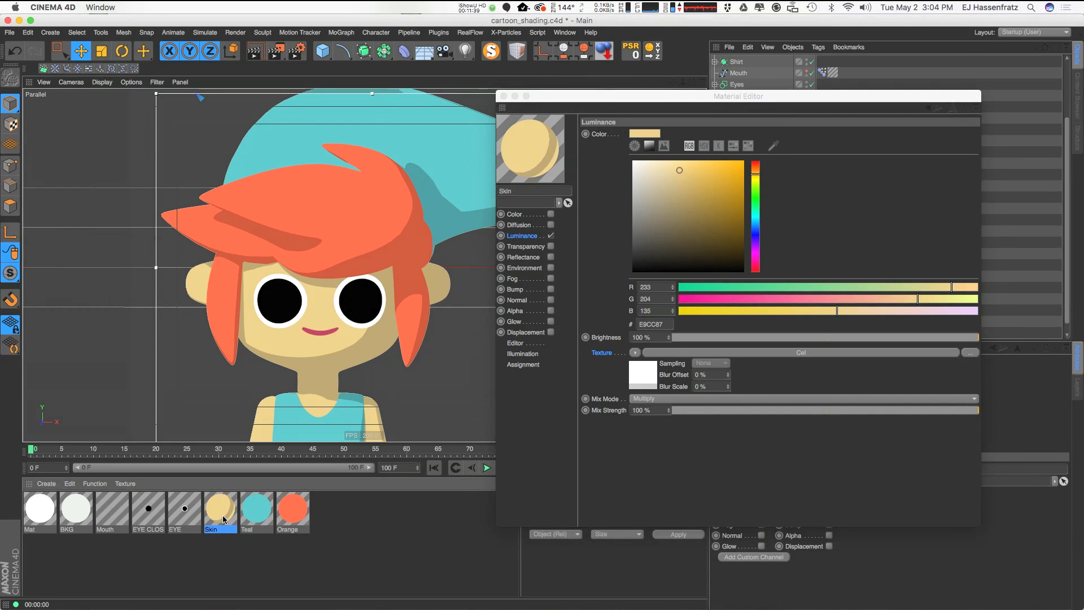
click(258, 519)
click(293, 515)
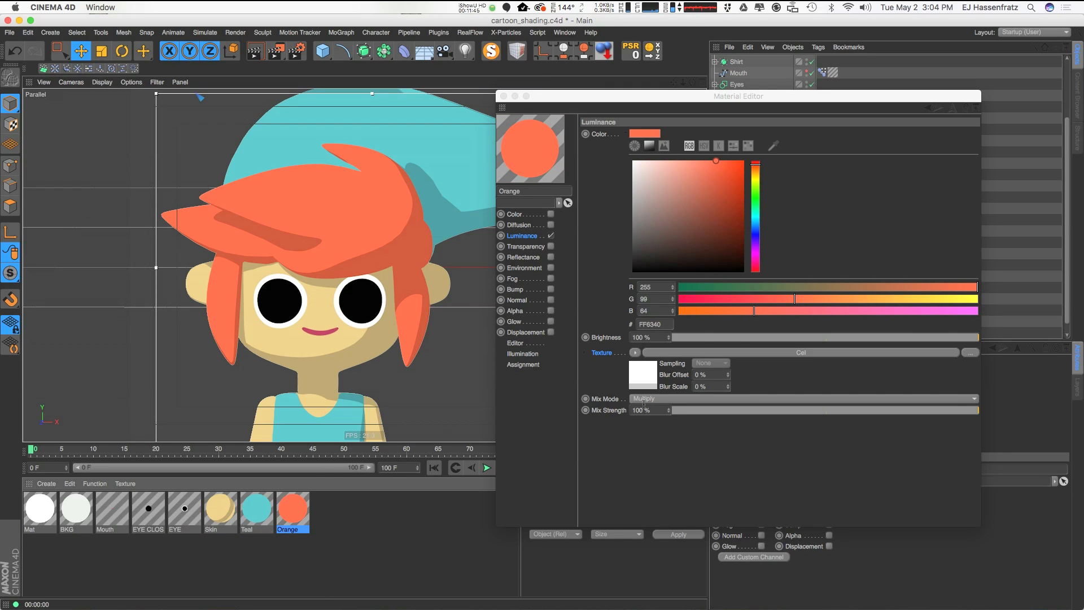
key(Escape)
click(693, 402)
click(668, 399)
click(662, 400)
click(664, 447)
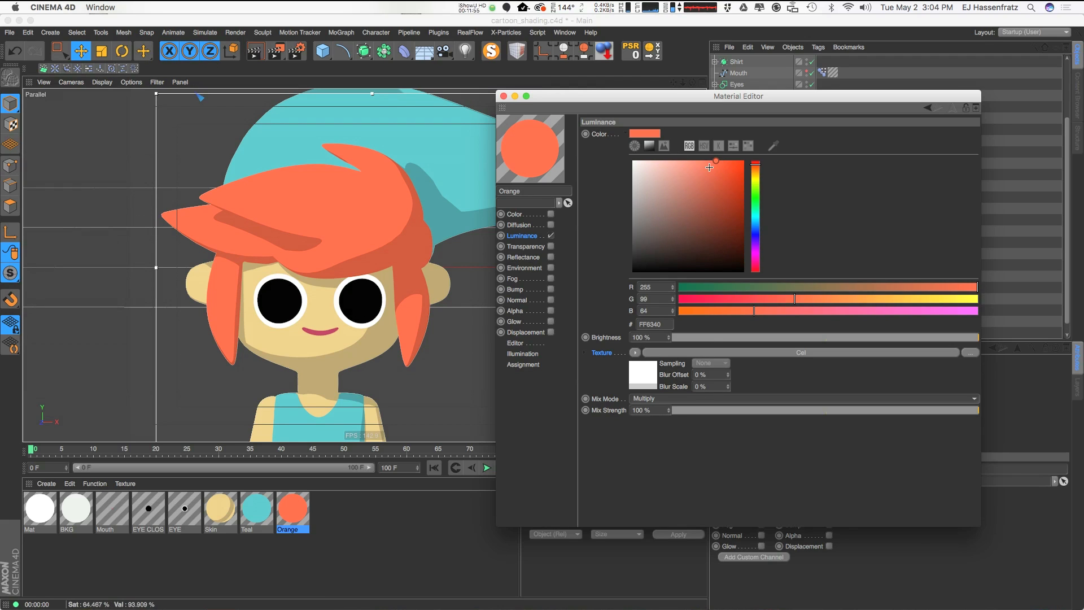
Reselect the Skin material and open the Expression object's XPresso network, placing both editor windows clear of the character
click(219, 526)
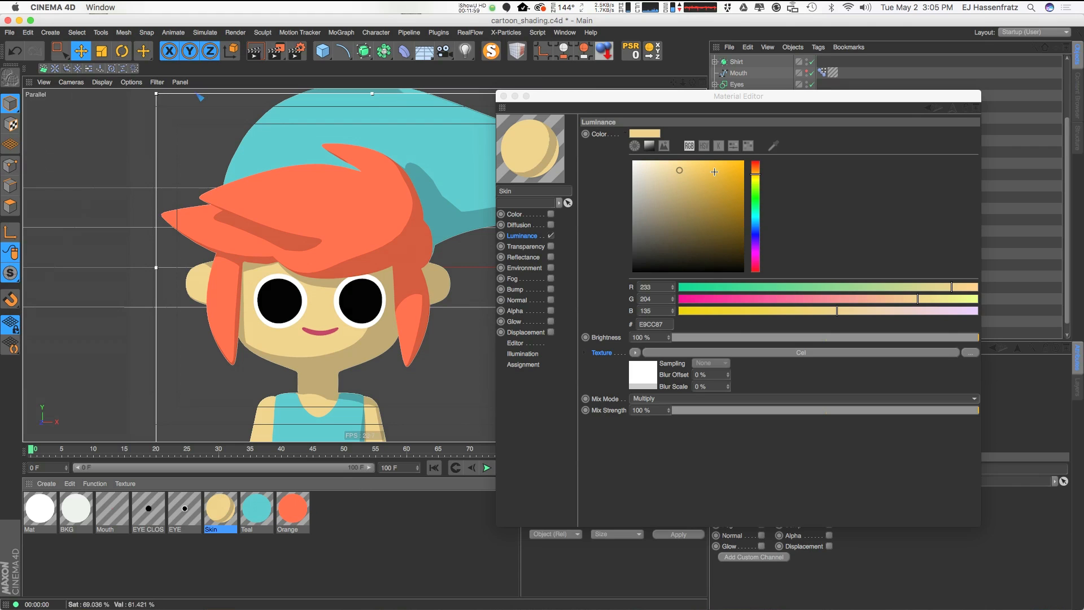
drag(845, 111, 789, 192)
click(762, 112)
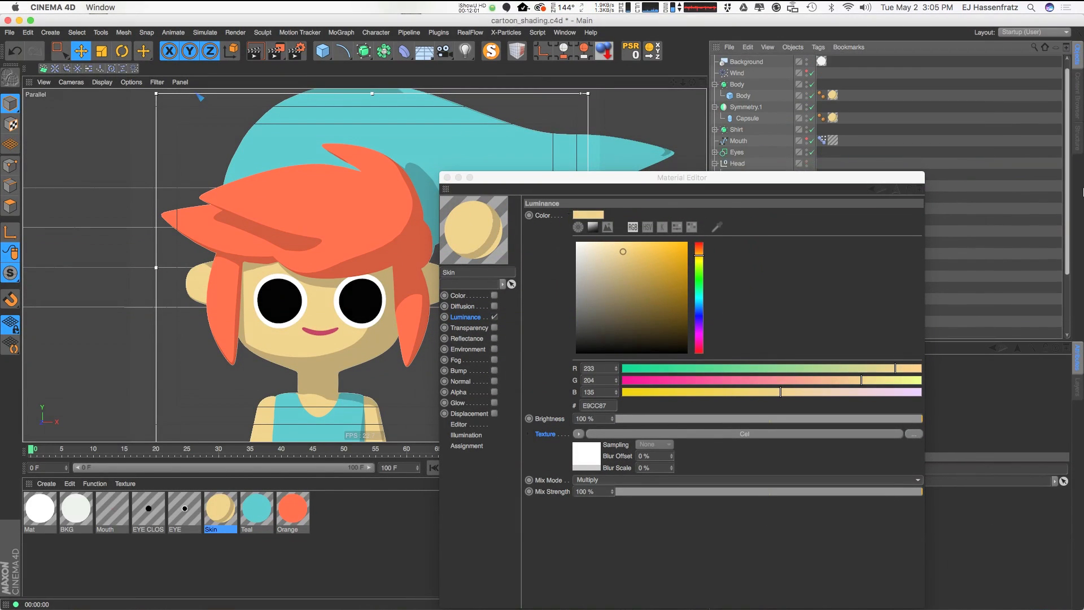
scroll(757, 90, up, 4)
double_click(822, 59)
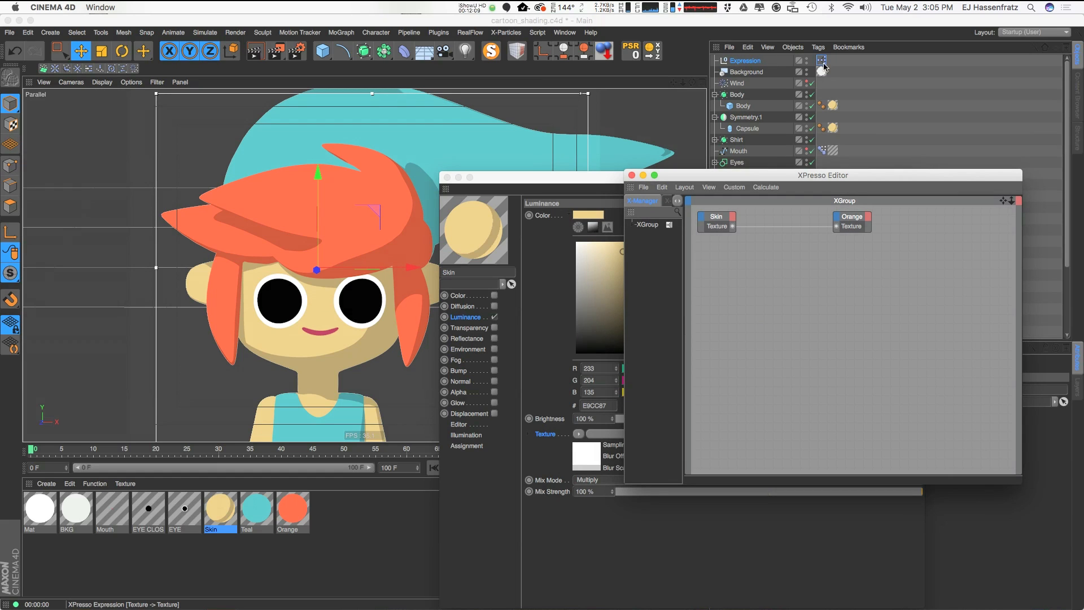
drag(762, 168, 647, 139)
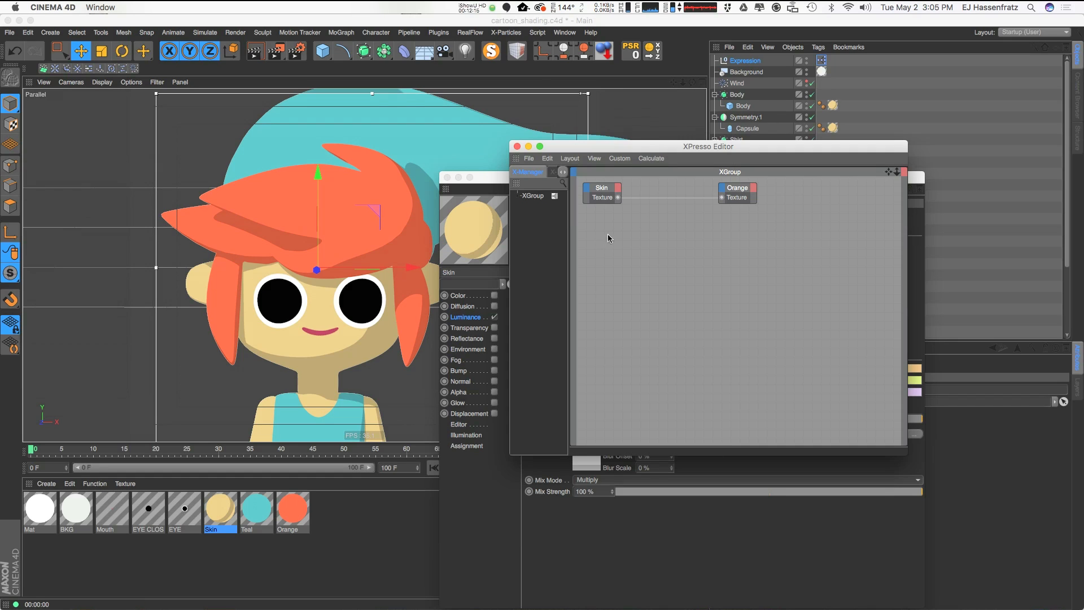
drag(622, 149, 695, 141)
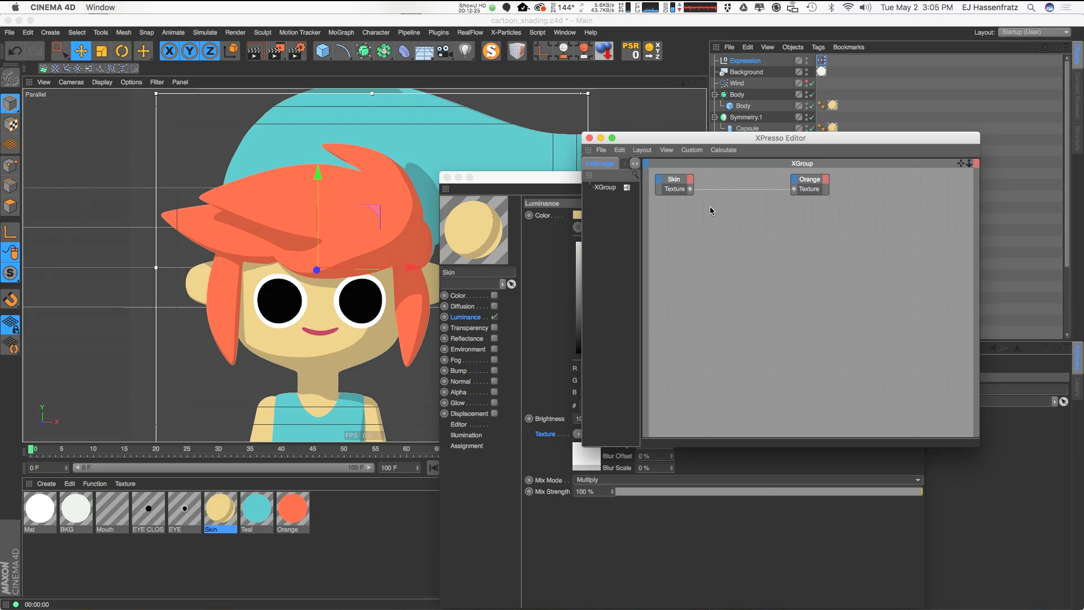
Separate the overlapping Skin and Orange nodes from the Skin and Teal pair, inspect their Texture connections and close the XPresso network
ctrl+drag(678, 179, 680, 229)
drag(826, 183, 824, 228)
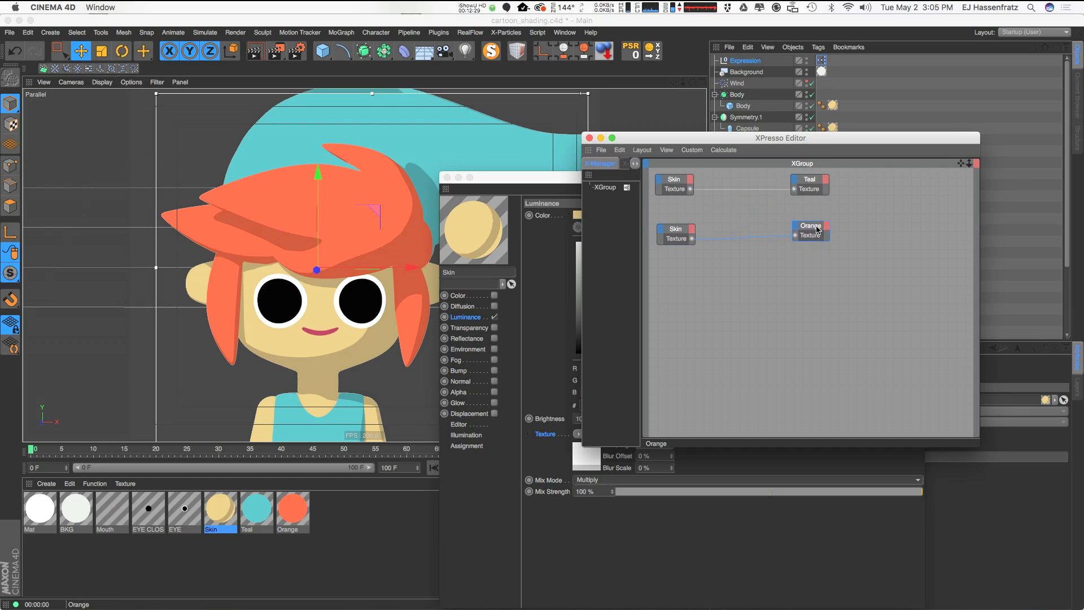
click(673, 237)
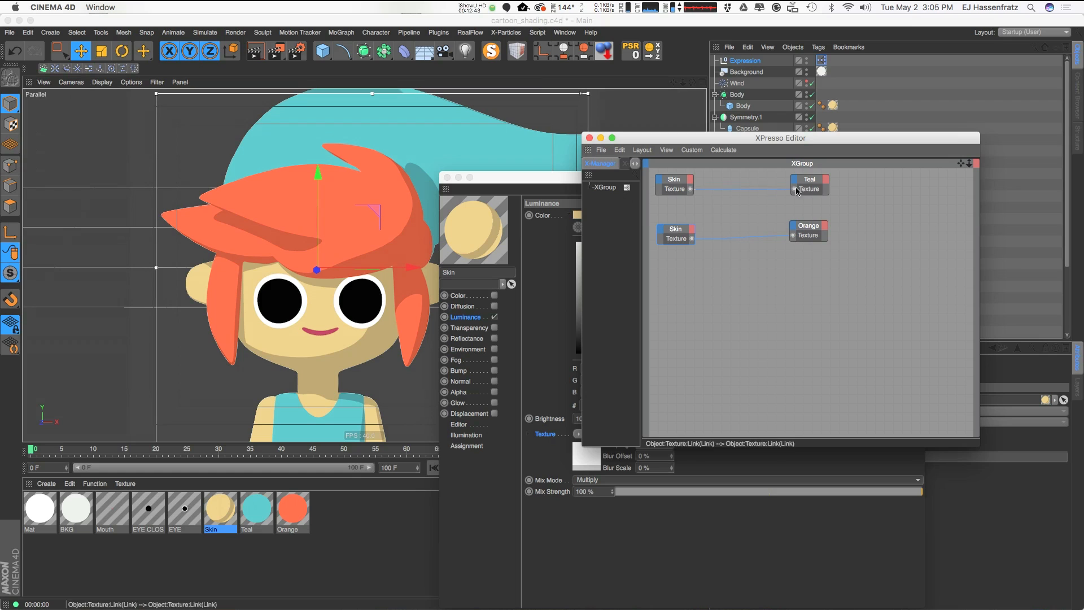
click(589, 138)
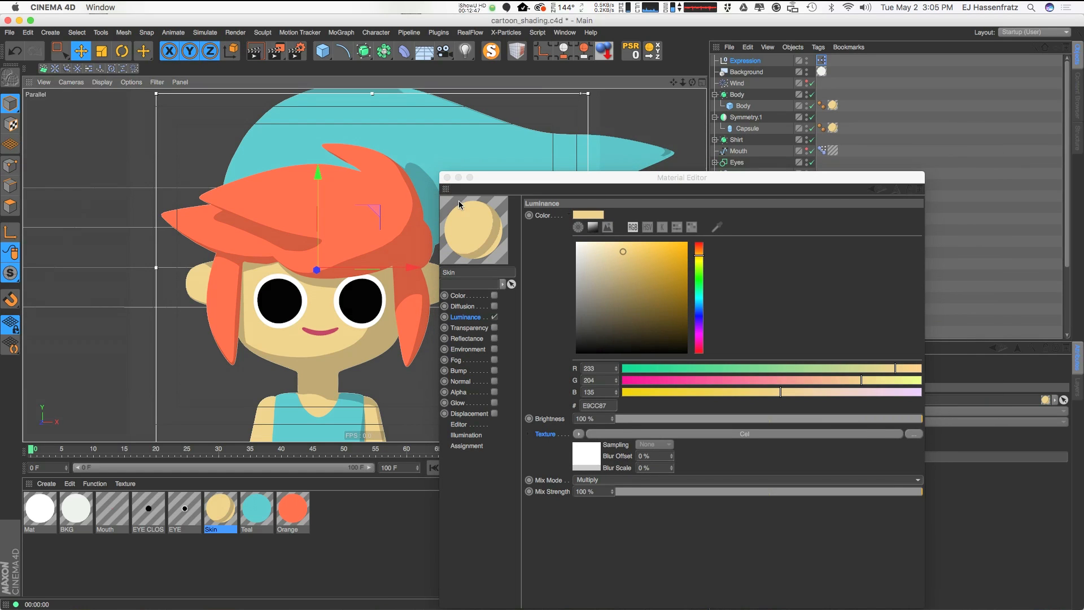
Open the Skin material's Cel shader and vary the width of its gray Diffuse band, leaving it at about 24% of the gradient
drag(572, 178, 627, 130)
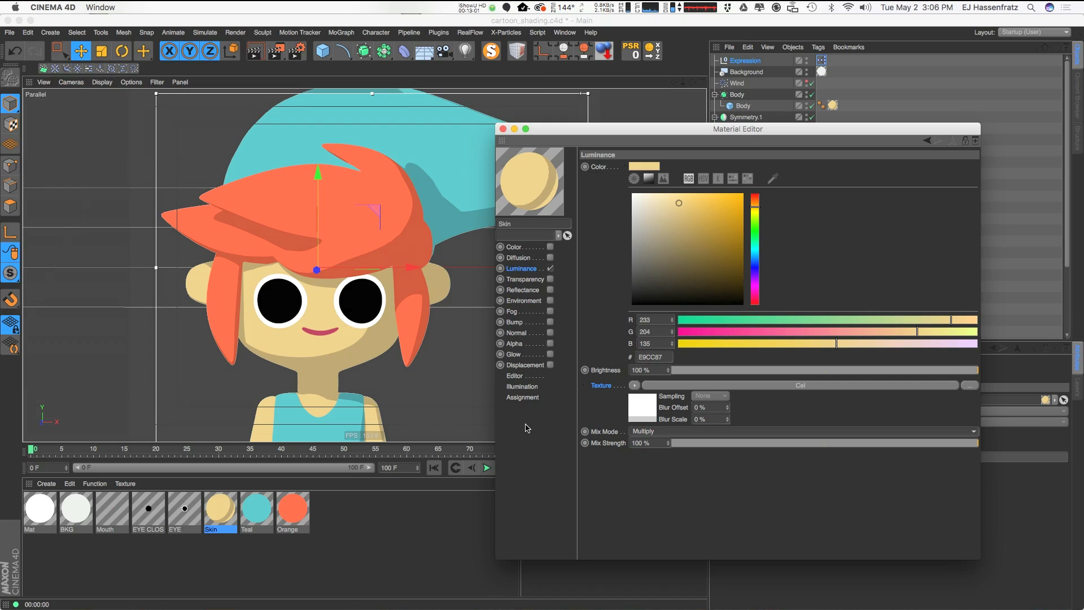
click(735, 385)
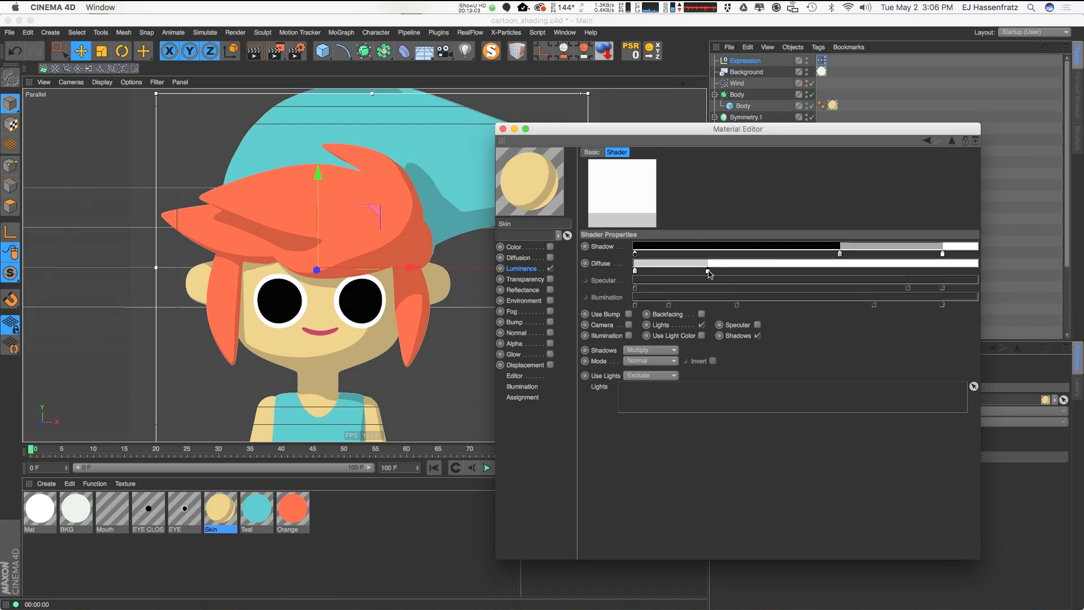
drag(708, 271, 777, 272)
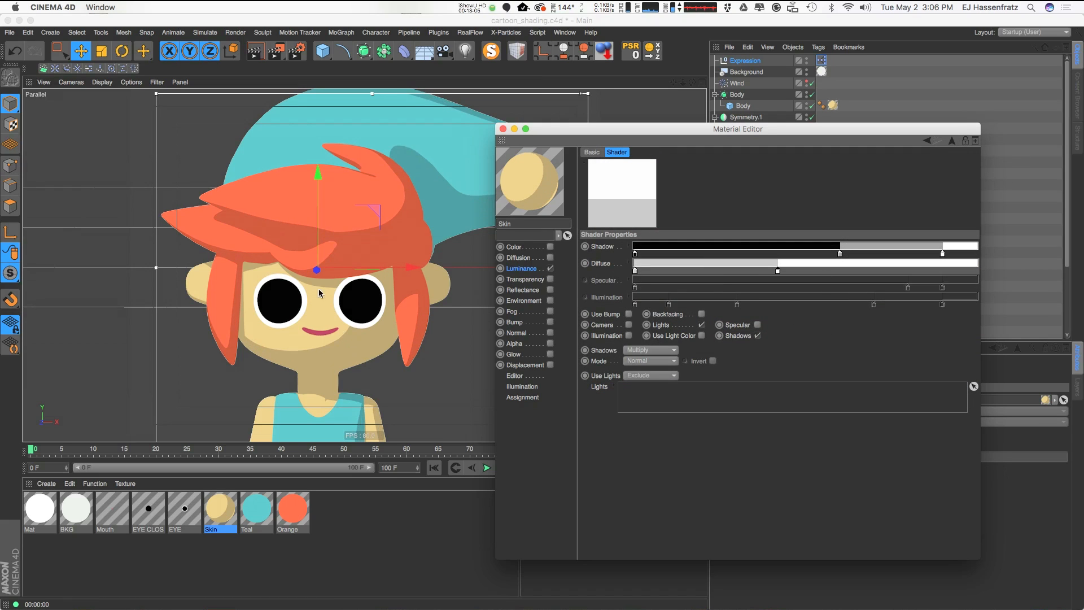
drag(779, 271, 837, 272)
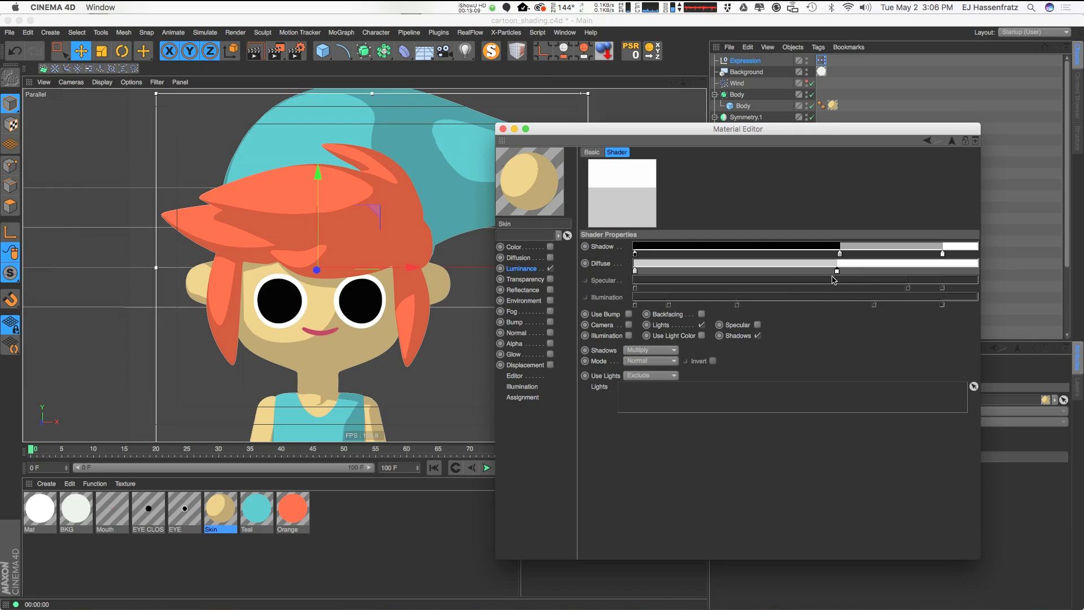
drag(837, 272, 685, 274)
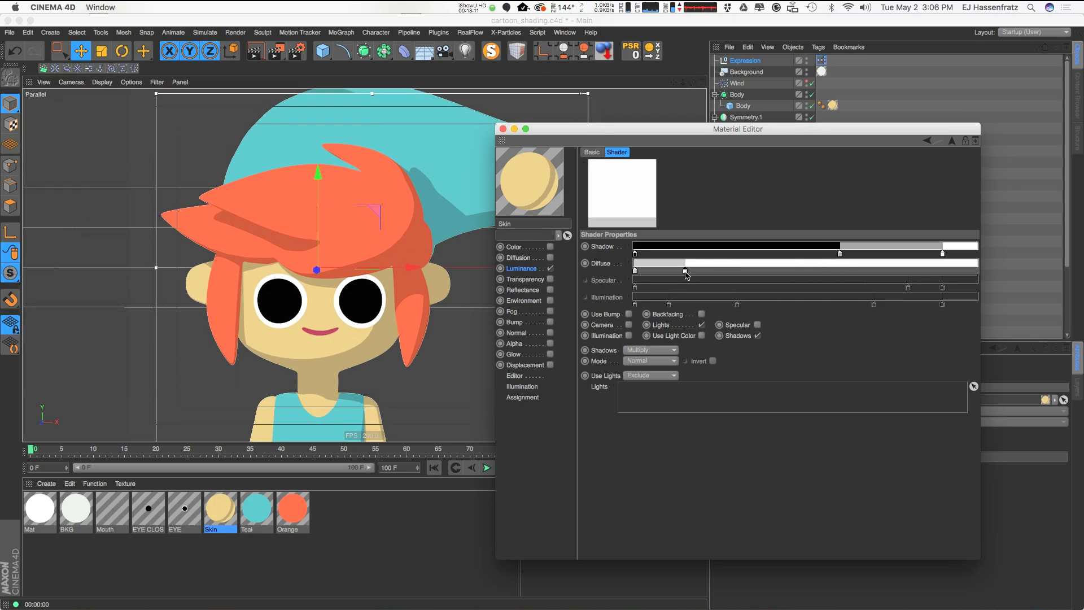
mouse_move(686, 273)
mouse_down()
mouse_move(759, 275)
mouse_move(704, 273)
mouse_up()
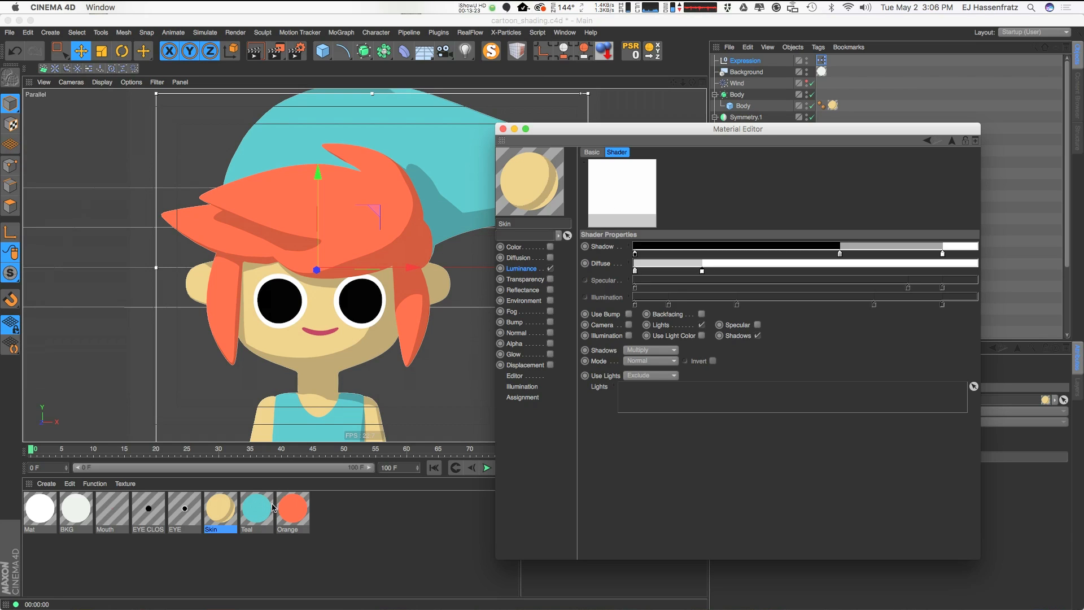
drag(702, 272, 747, 271)
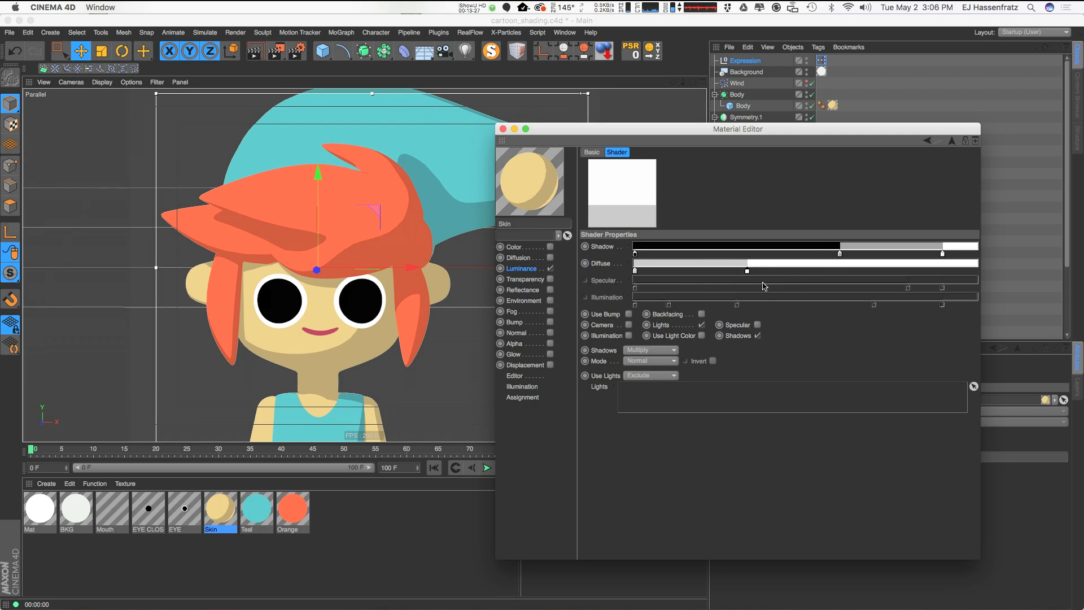
drag(747, 271, 717, 272)
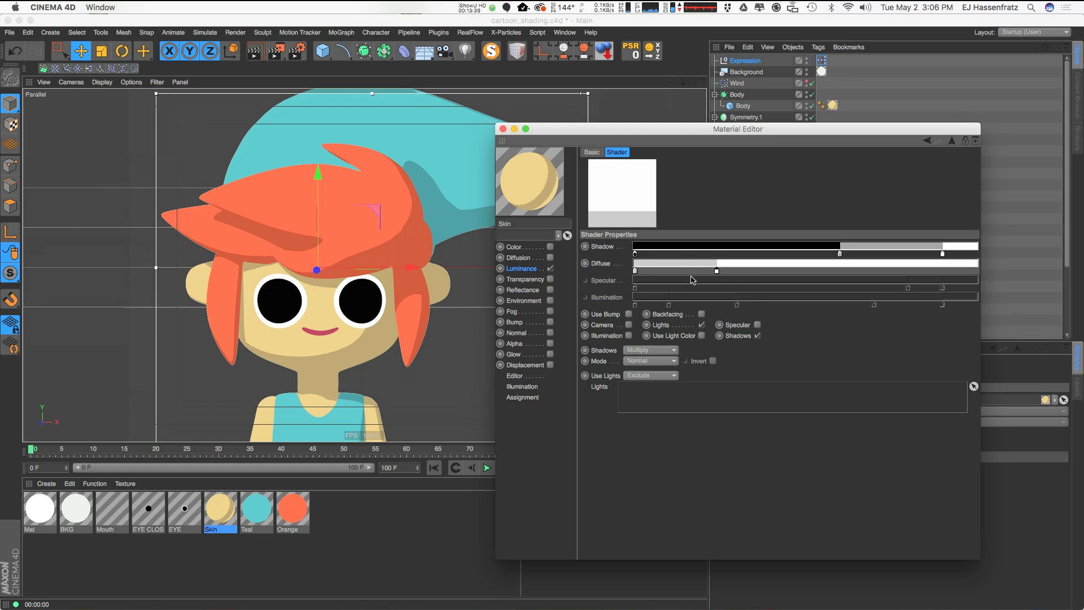
Add a darker gray band to the Cel Diffuse gradient, with knots at about 6% dark gray, 27% light gray and 45% white
drag(636, 274, 787, 271)
double_click(715, 271)
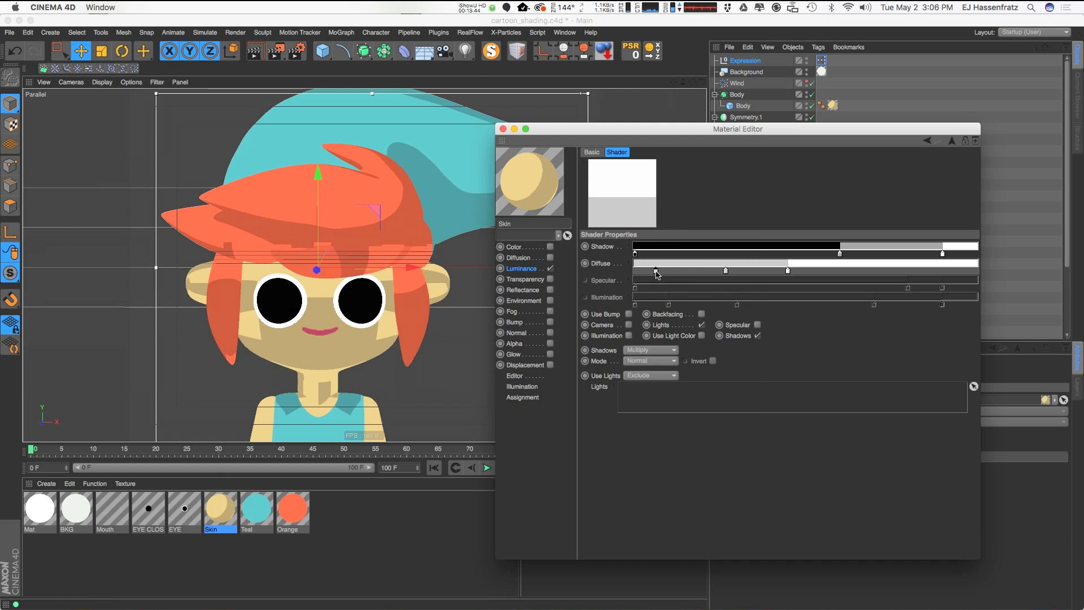
click(675, 381)
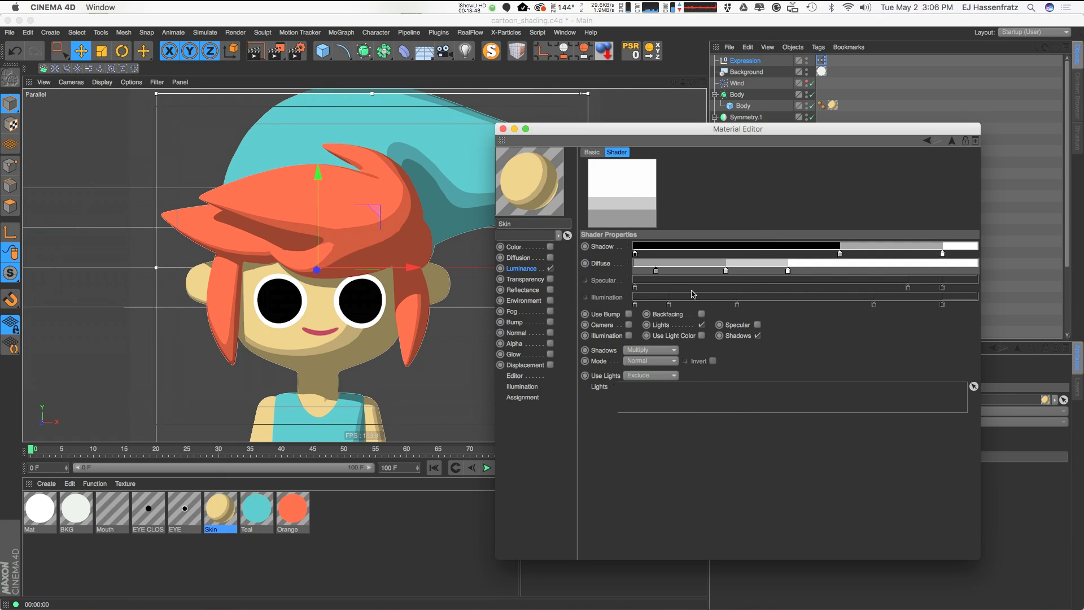
Move the light gray Diffuse knot to about 16% and the dark gray knot to 6.44%, and expand the gradient's knot settings
drag(726, 271, 688, 271)
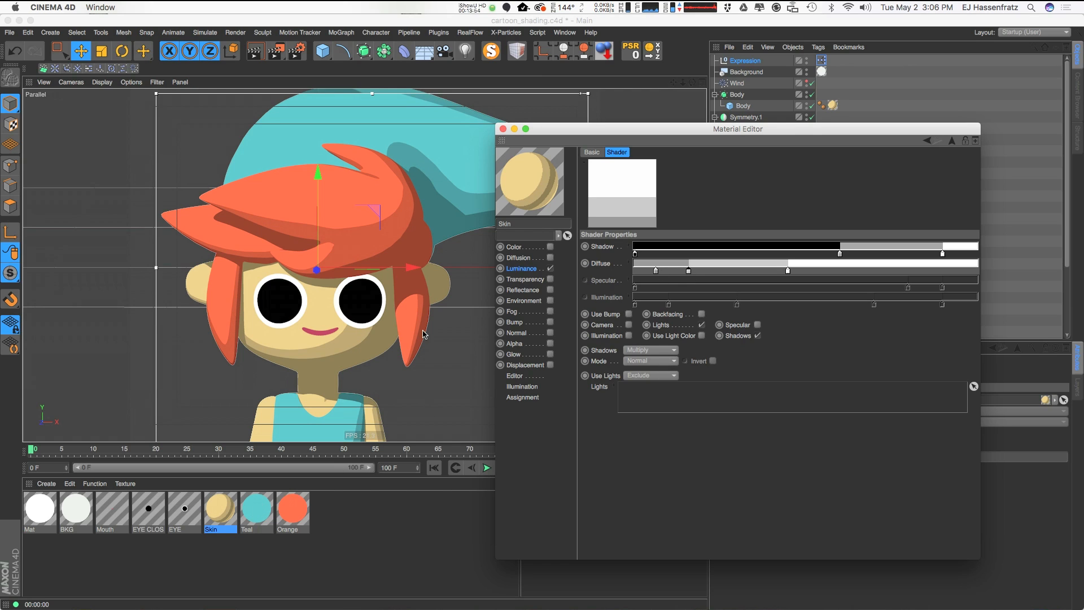
drag(582, 131, 629, 118)
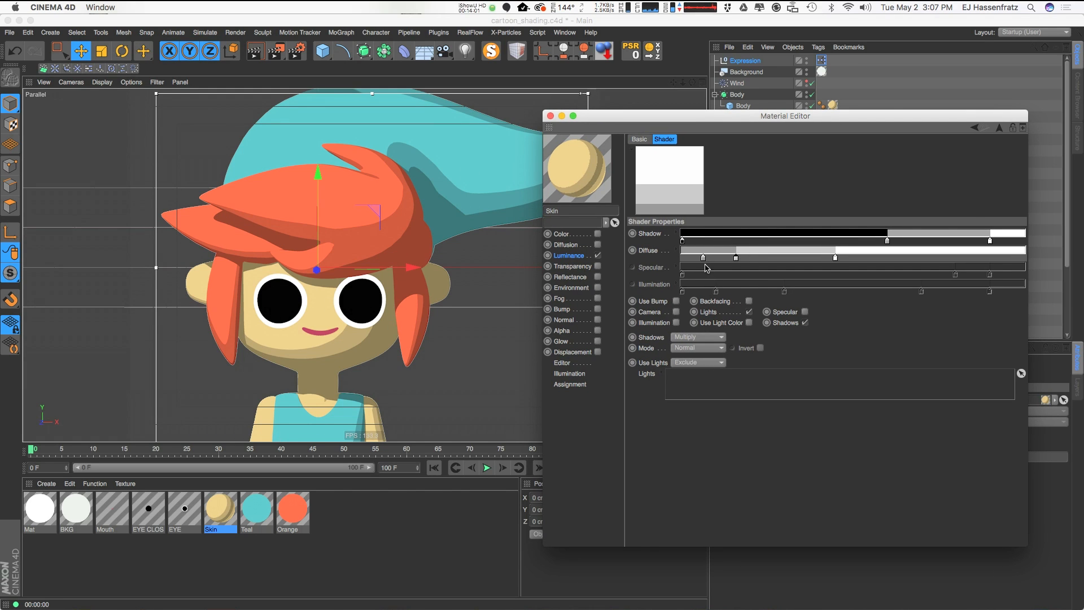
drag(703, 259, 705, 258)
click(676, 250)
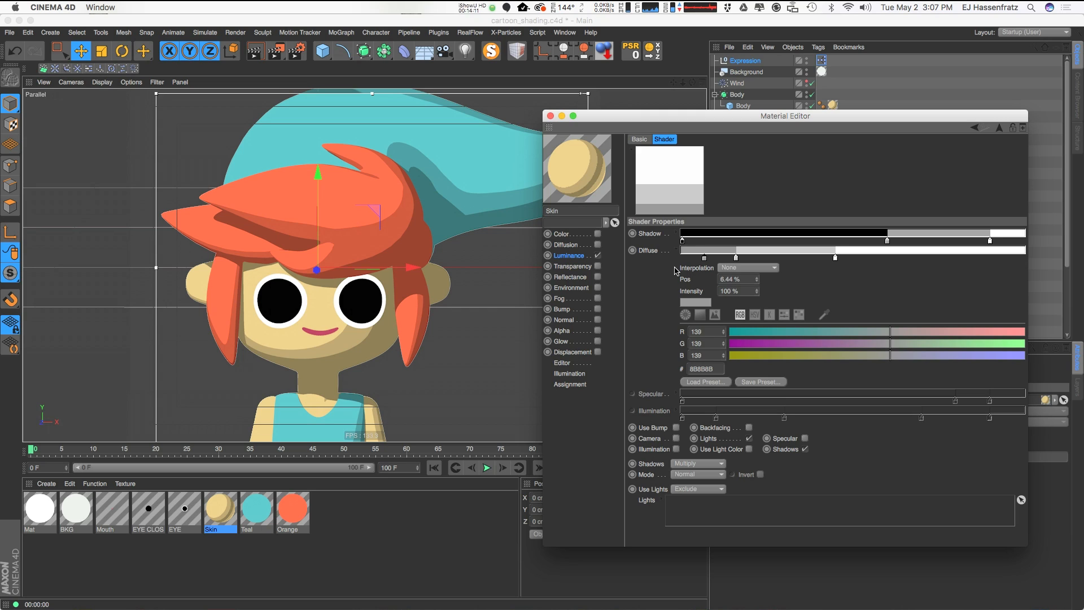
Set the interpolation of the Skin Cel shader's Diffuse gradient to Smooth Knot
click(750, 267)
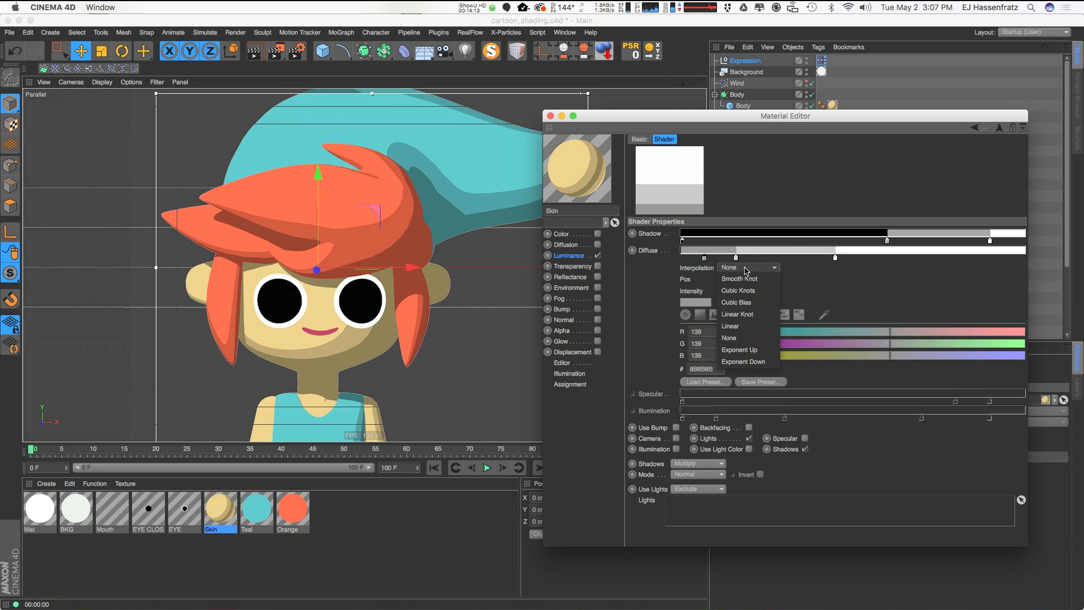
click(823, 266)
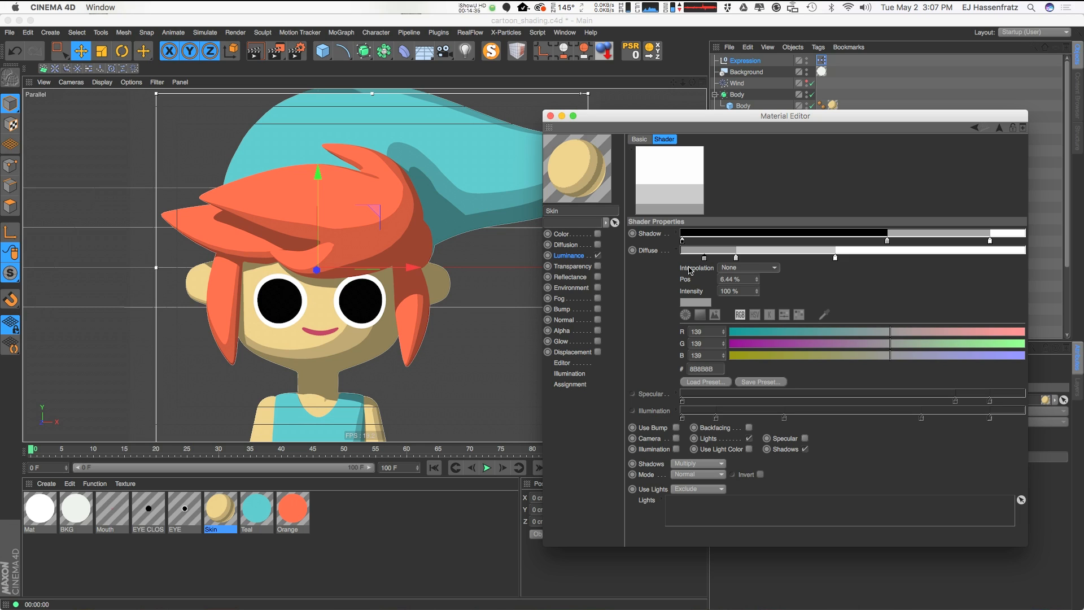
click(753, 269)
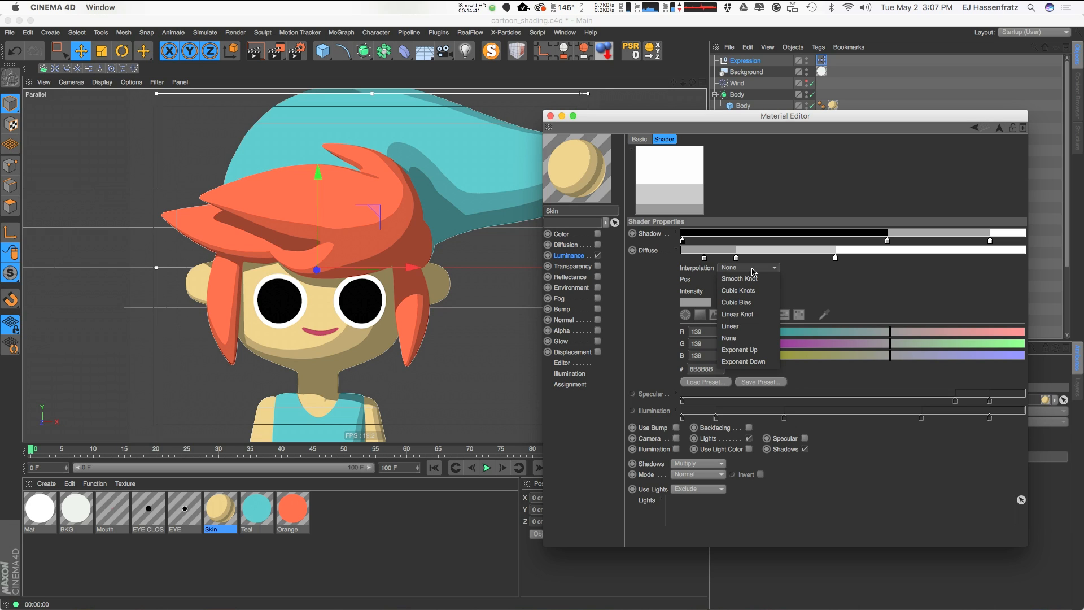
click(745, 278)
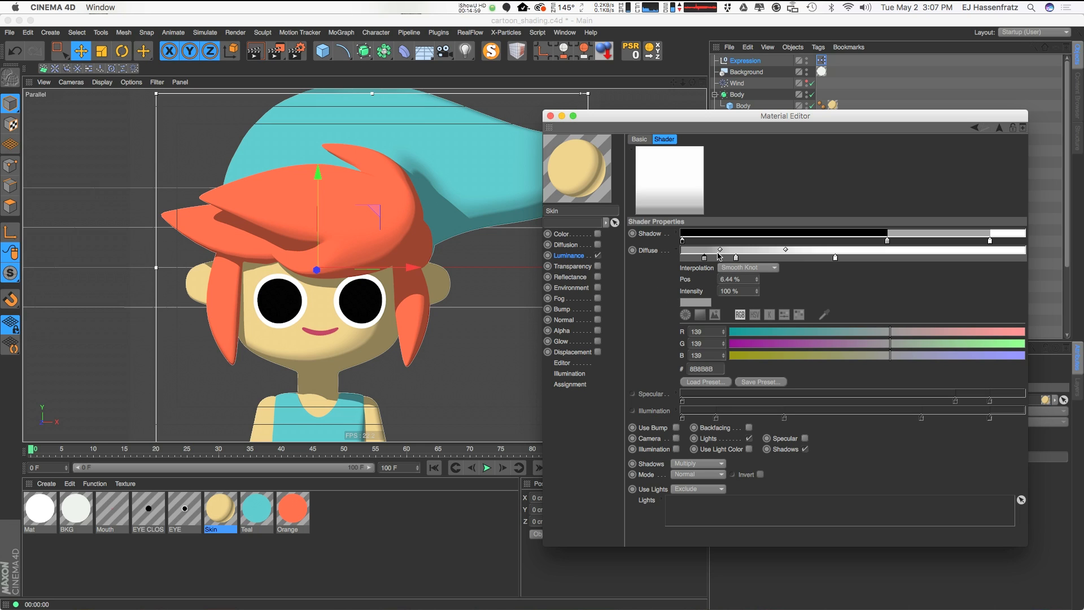
Soften the Diffuse falloff with the light gray knot at 18.81%, its bias toward white at 28.34% and the white knot at about 85%
drag(720, 249, 704, 249)
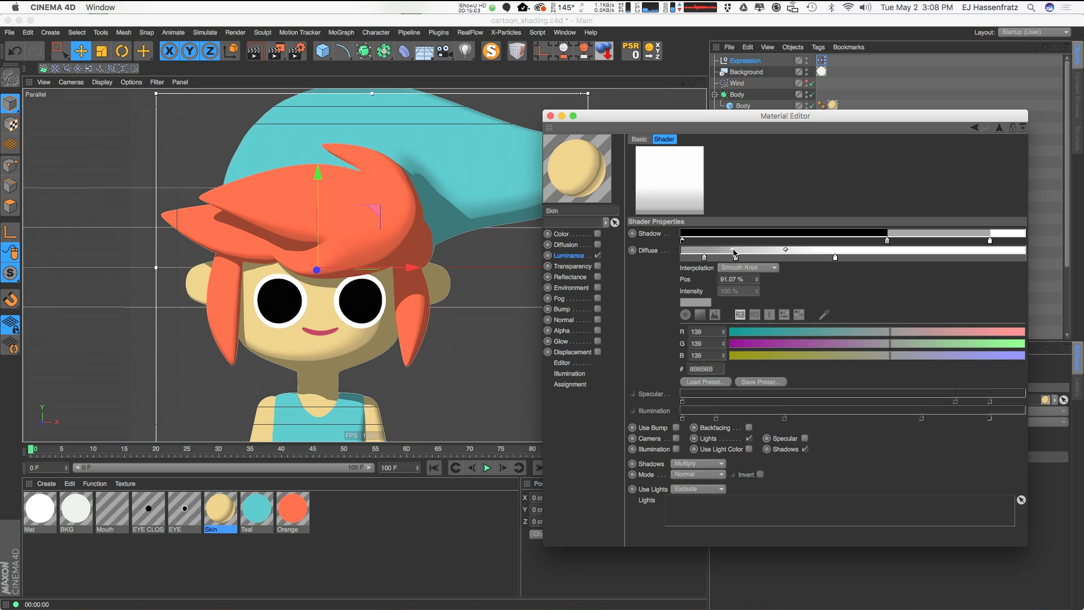
drag(737, 257, 781, 257)
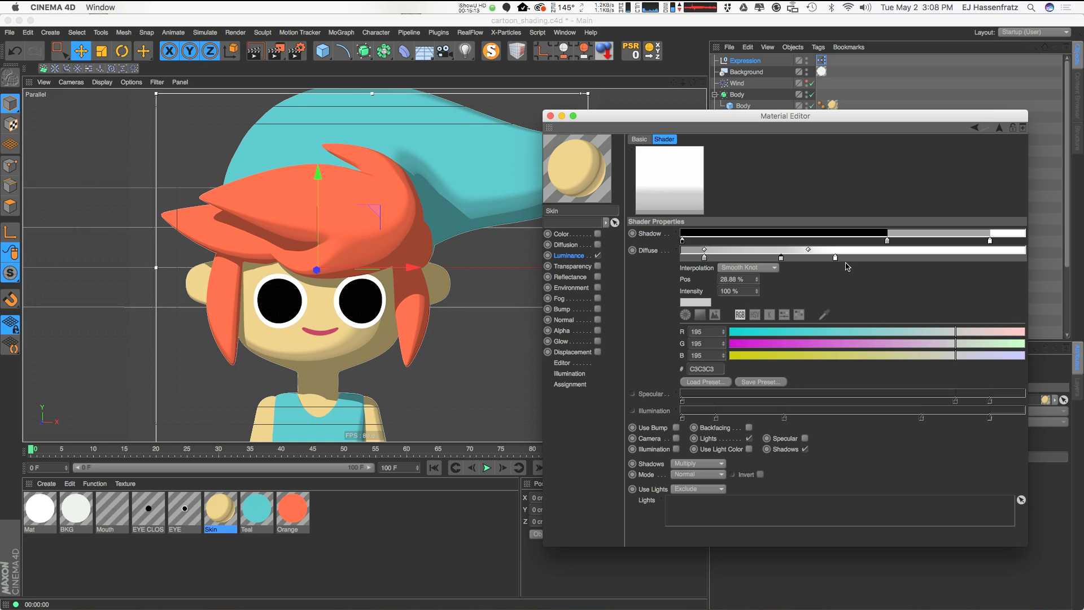
drag(837, 259, 1000, 266)
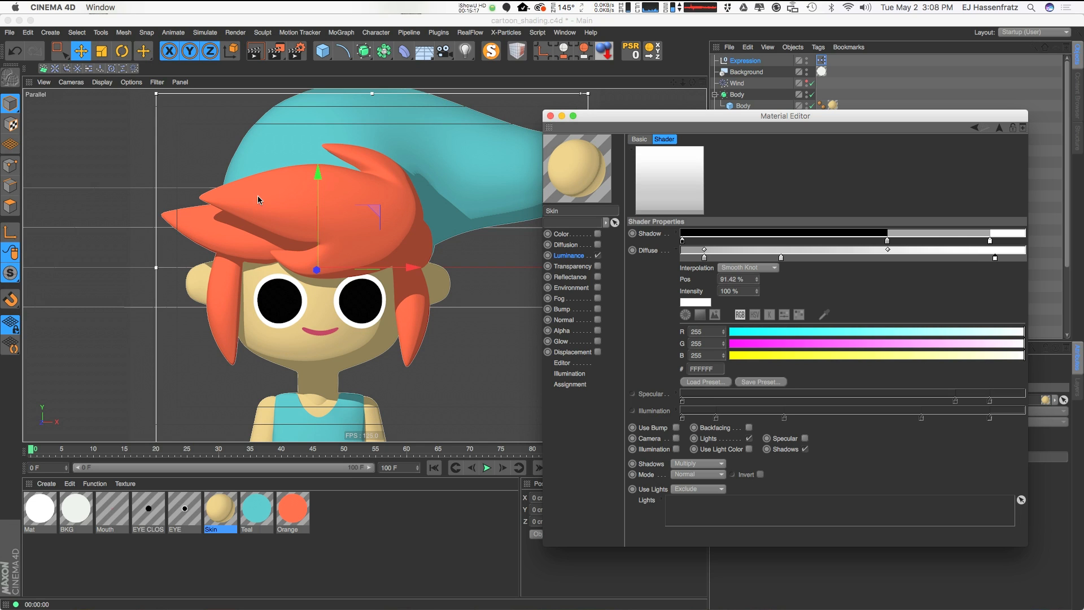
drag(887, 250, 746, 258)
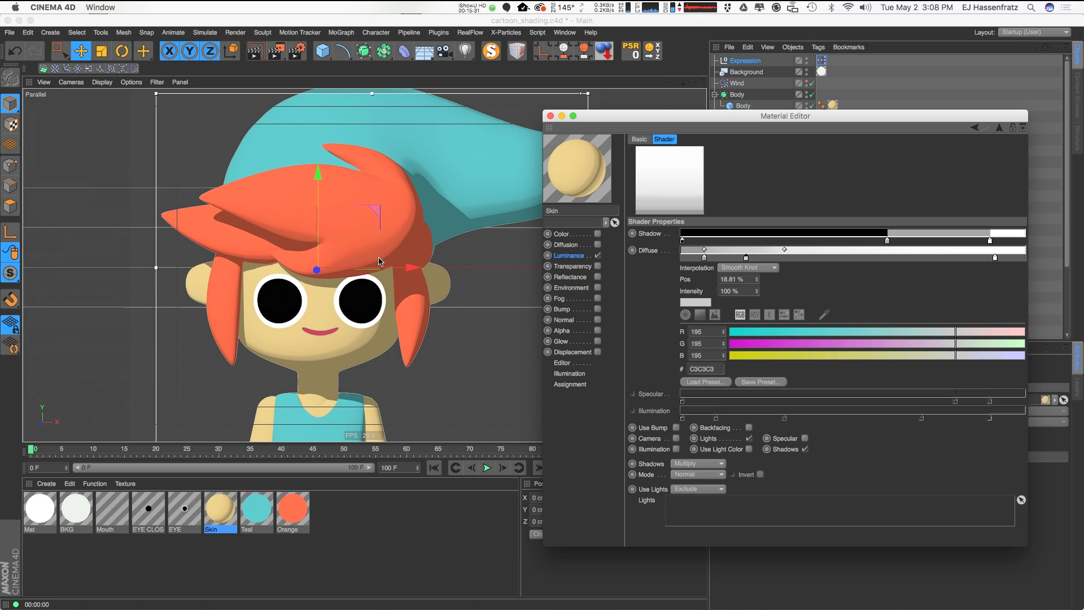
drag(785, 250, 813, 253)
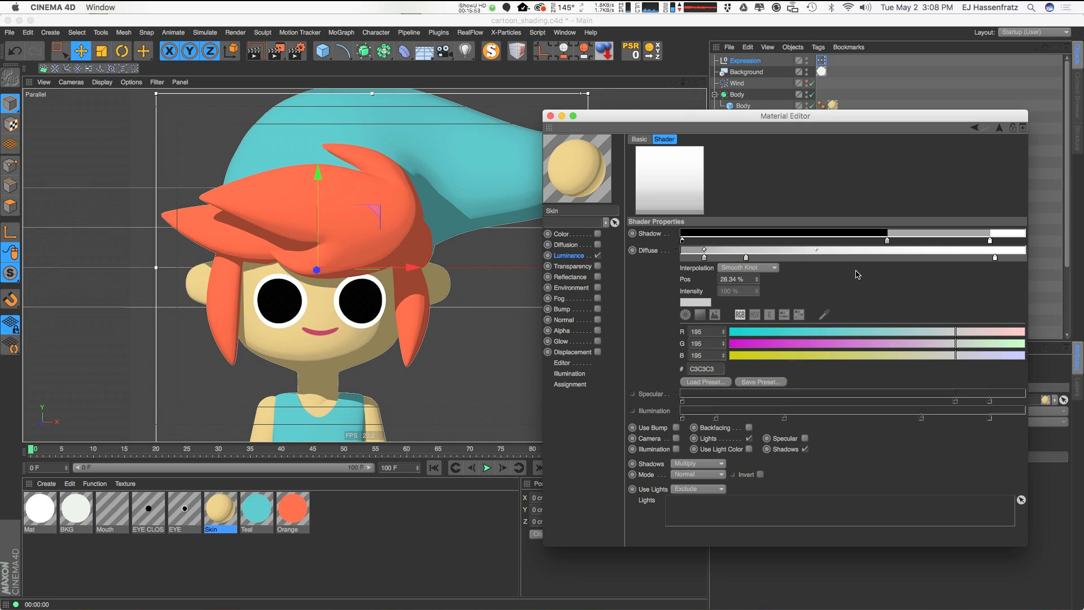
drag(995, 258, 973, 259)
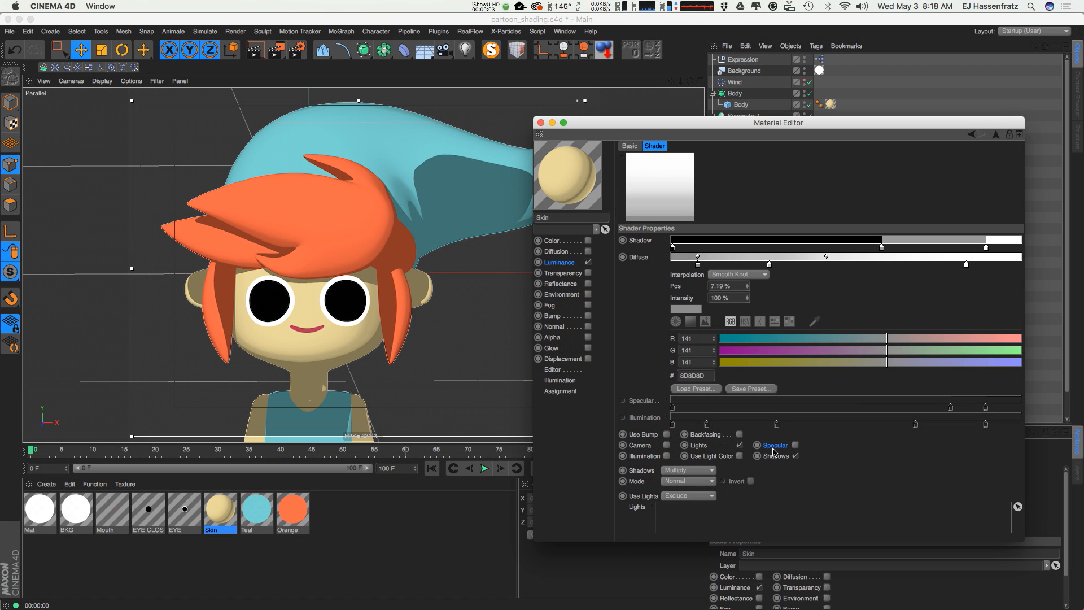
Try the Specular option in the Skin material's Cel shader, look at the Luminance channel, and turn Specular off again
click(795, 445)
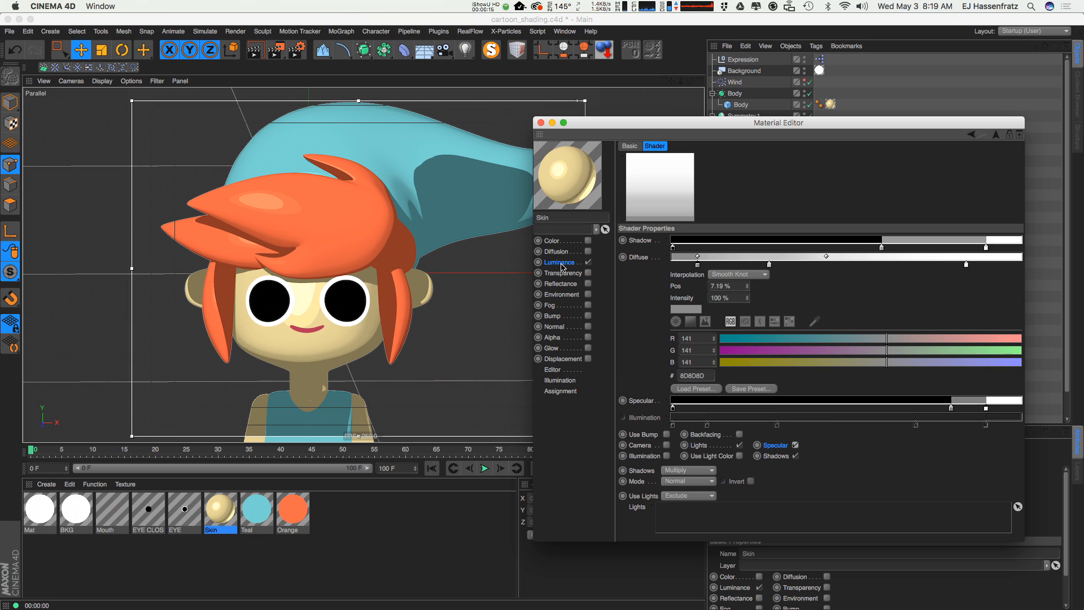
click(560, 262)
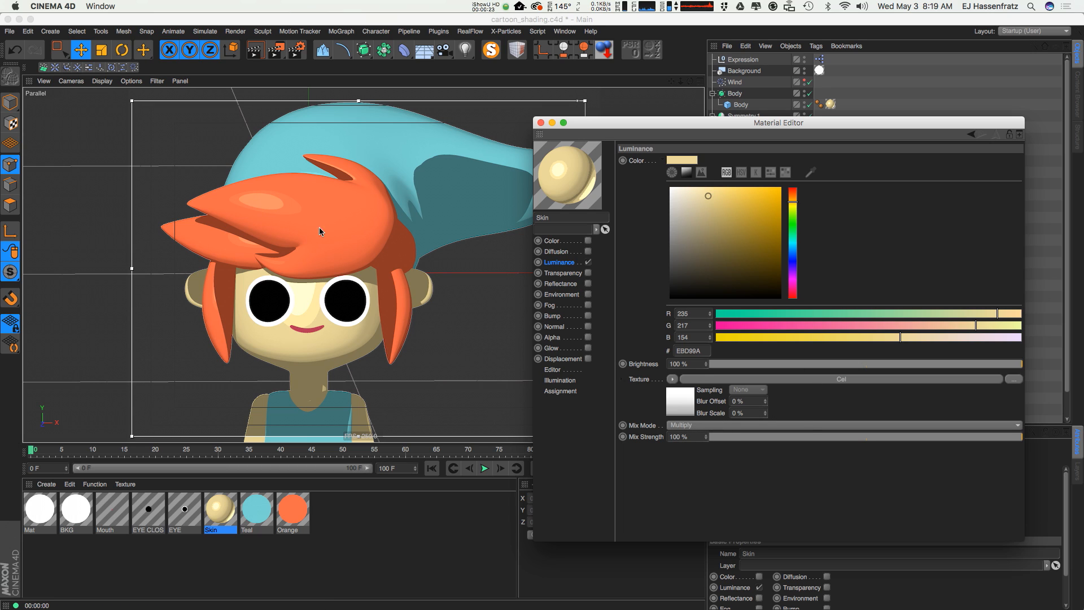
click(842, 379)
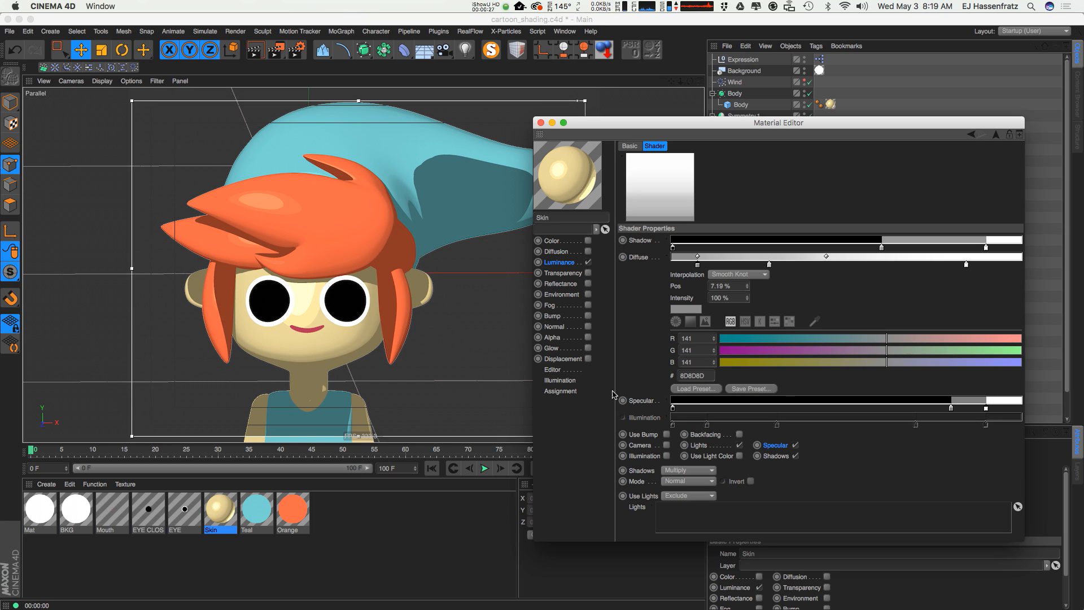
click(796, 446)
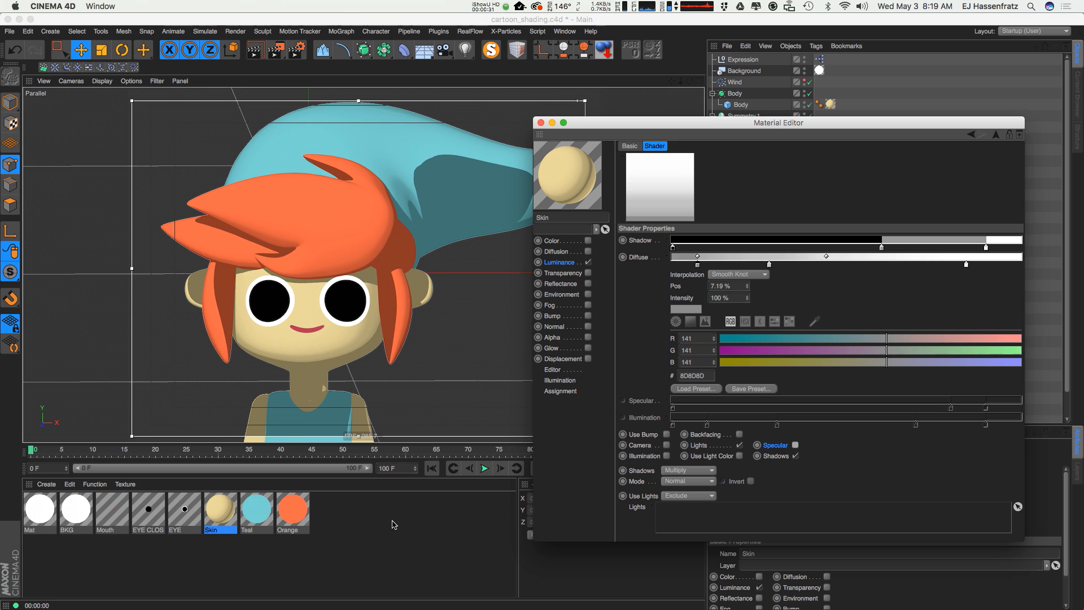
Create a new material and name it Specular
double_click(83, 561)
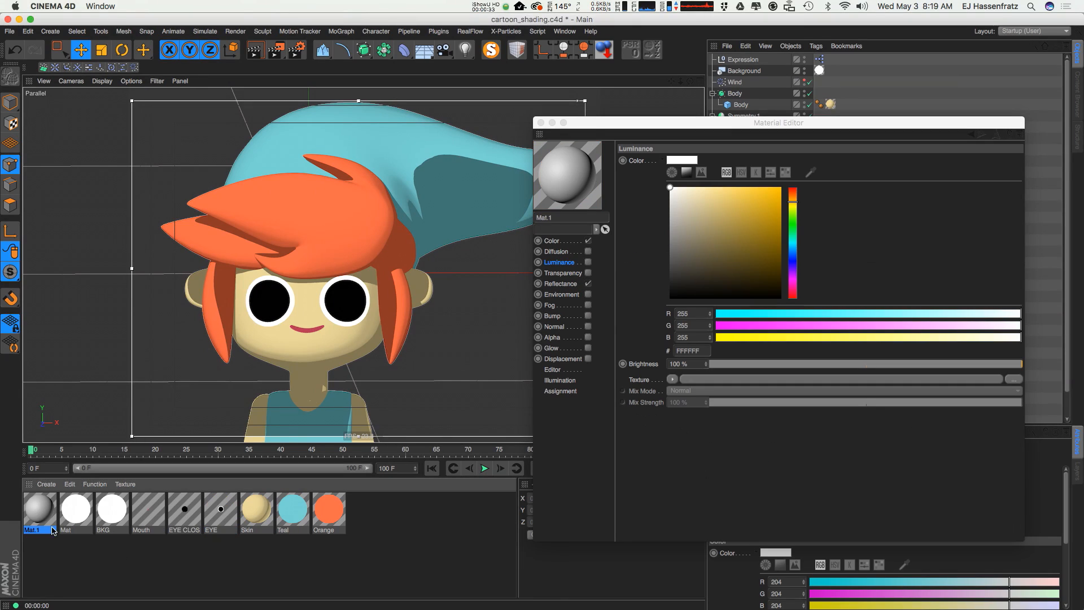
click(579, 218)
text(S)
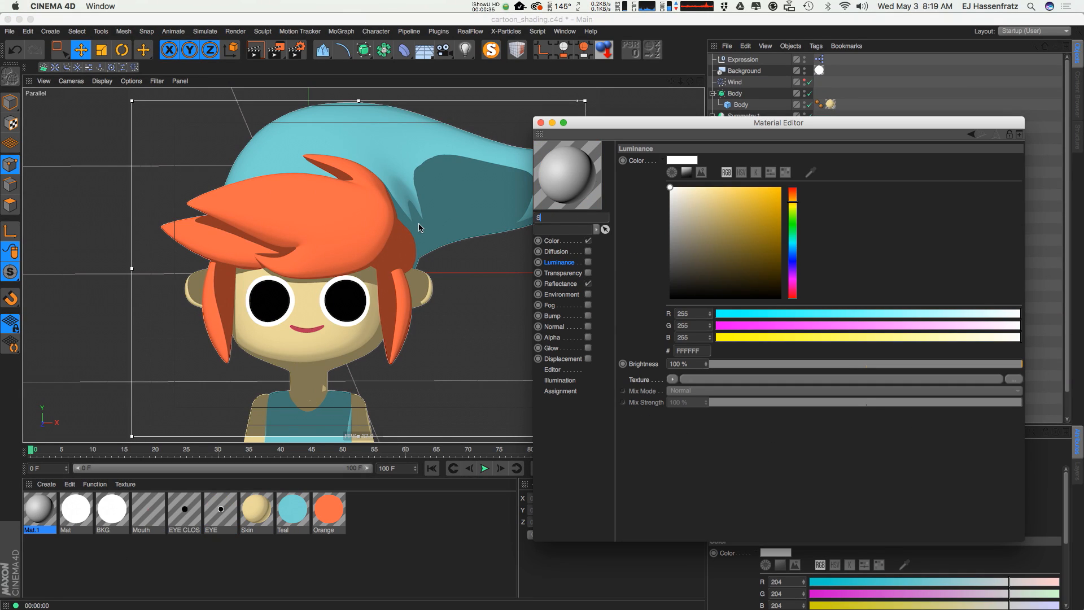
text(pecular)
key(Return)
Disable the Specular material's Reflectance and Color channels and enable Luminance
click(588, 284)
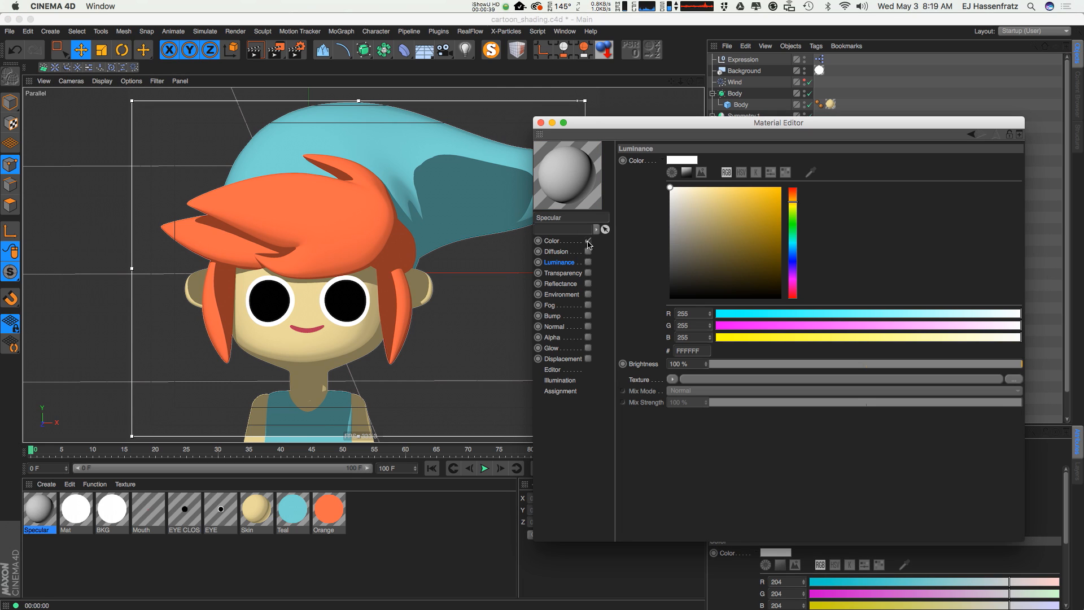
click(587, 241)
click(588, 262)
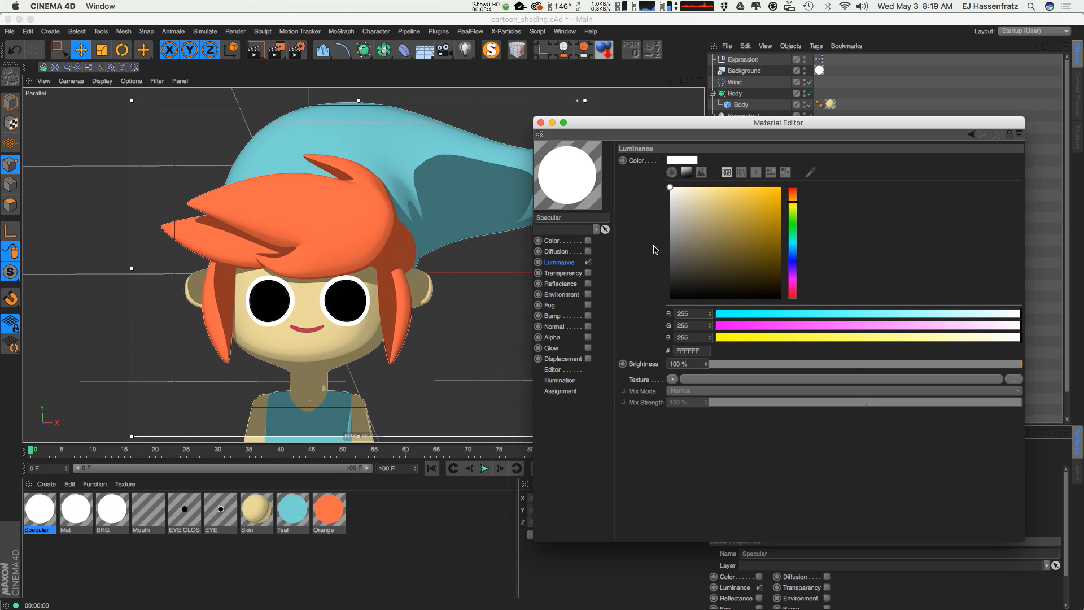
Enable the Specular material's Alpha channel and load the Sketch and Toon Cel shader as its texture
click(588, 337)
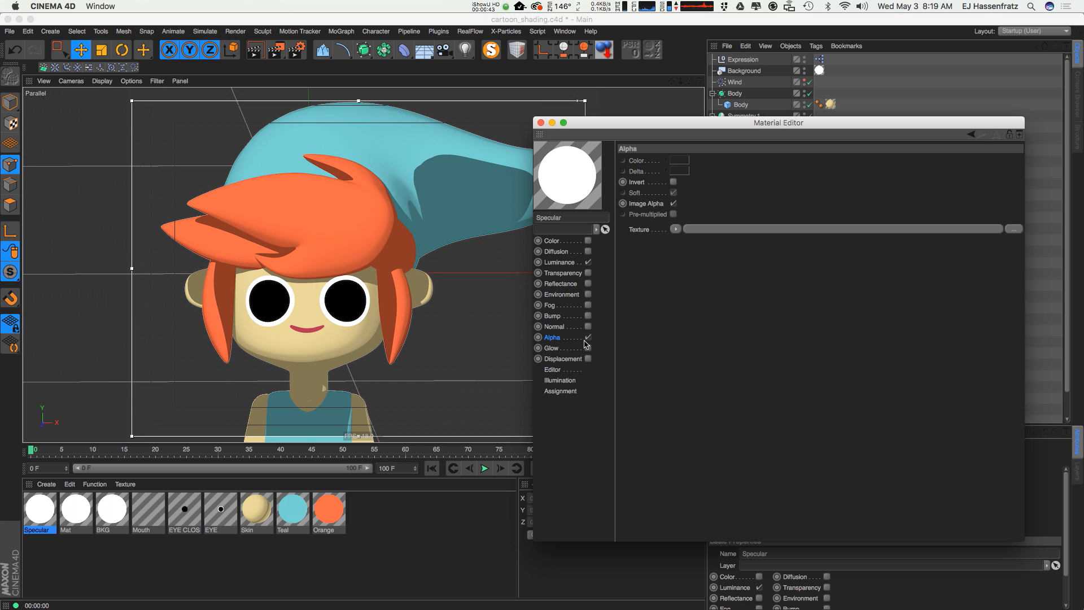
drag(721, 123, 598, 145)
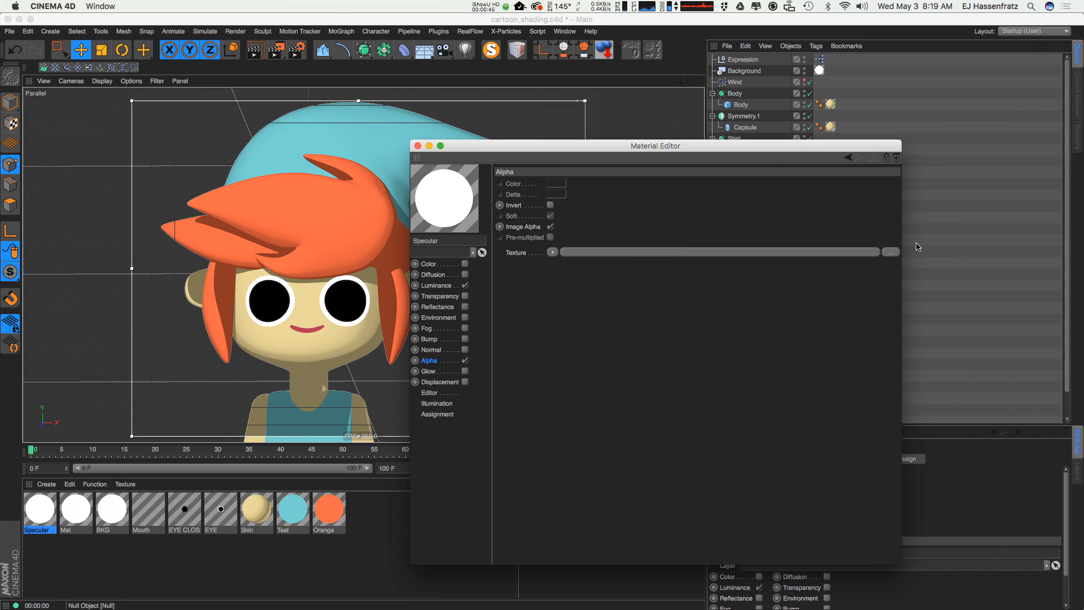
click(552, 252)
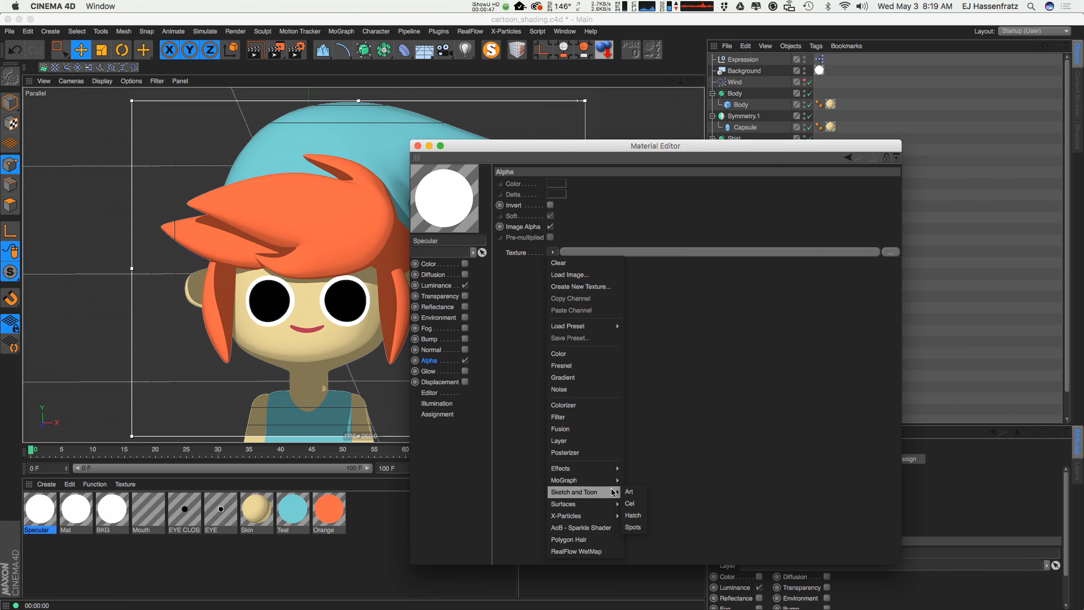
click(632, 500)
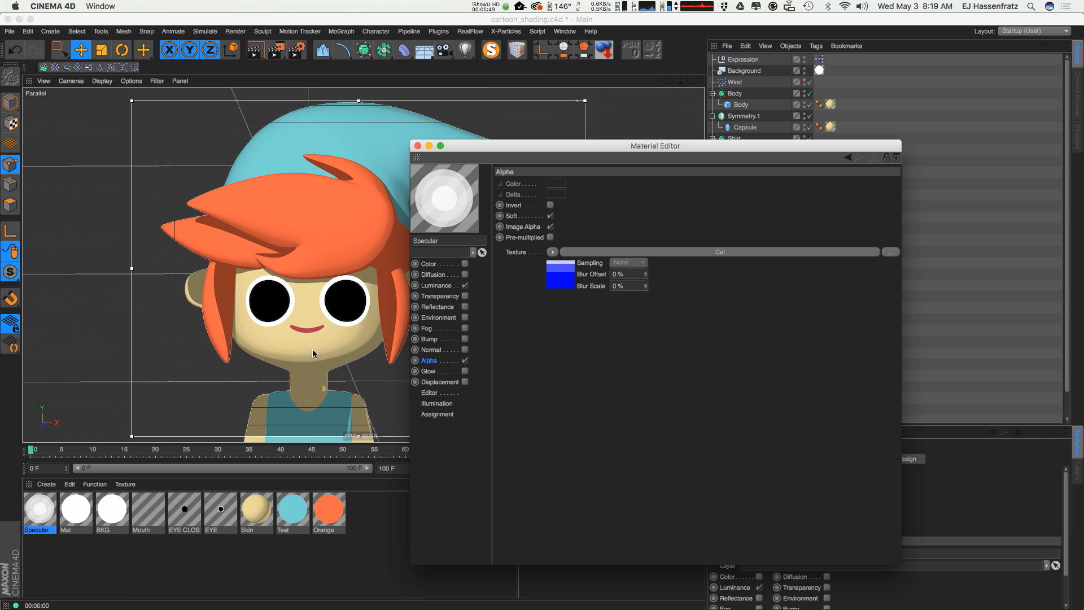
Apply the Specular material to Hair Piece_R, Big Hair Piece SDS, Sideburn_R and Sideburn_R.1, moving the Material Editor aside to reach them
drag(549, 147, 390, 510)
mouse_move(37, 510)
mouse_down()
mouse_move(781, 337)
mouse_move(745, 356)
mouse_move(880, 300)
mouse_move(859, 275)
mouse_move(864, 252)
mouse_move(873, 289)
mouse_move(863, 398)
mouse_up()
drag(429, 506, 633, 141)
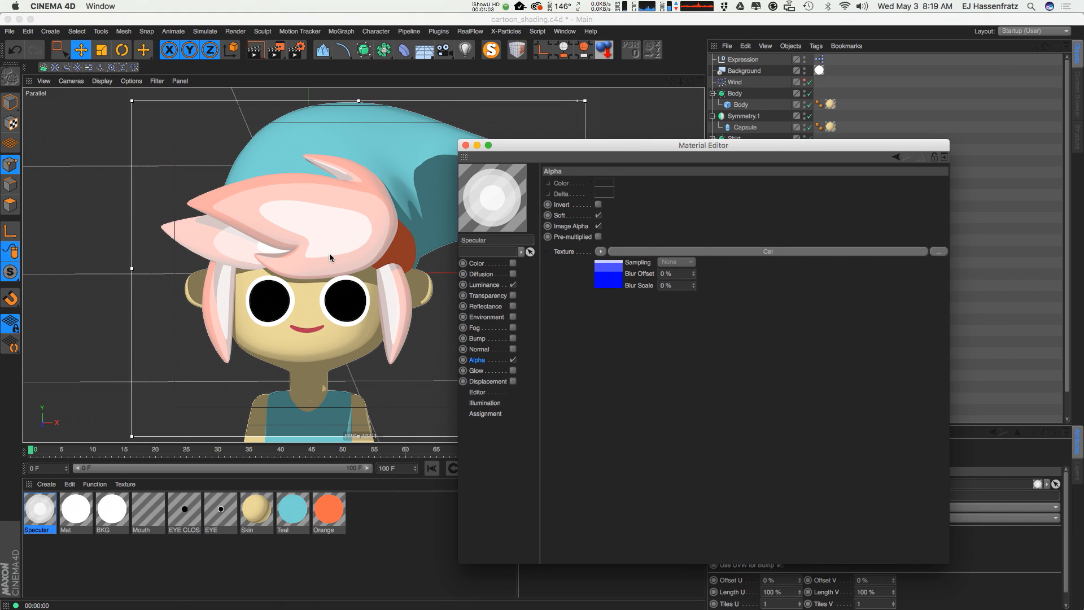
Open the Cel shader in the Specular material's Alpha channel and set the Diffuse gradient's 0% knot to black
click(708, 251)
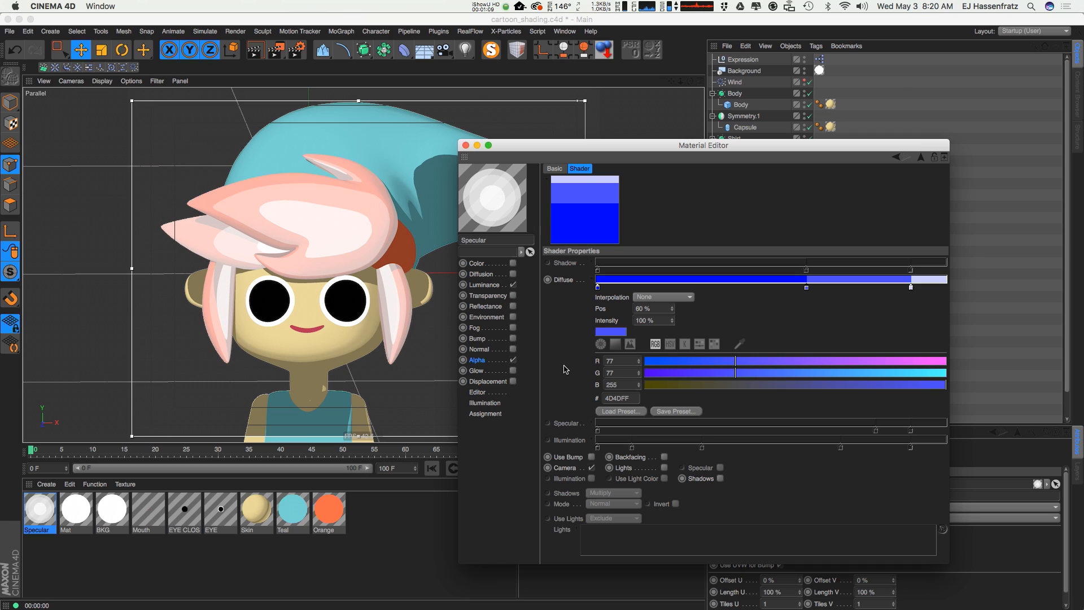
click(485, 360)
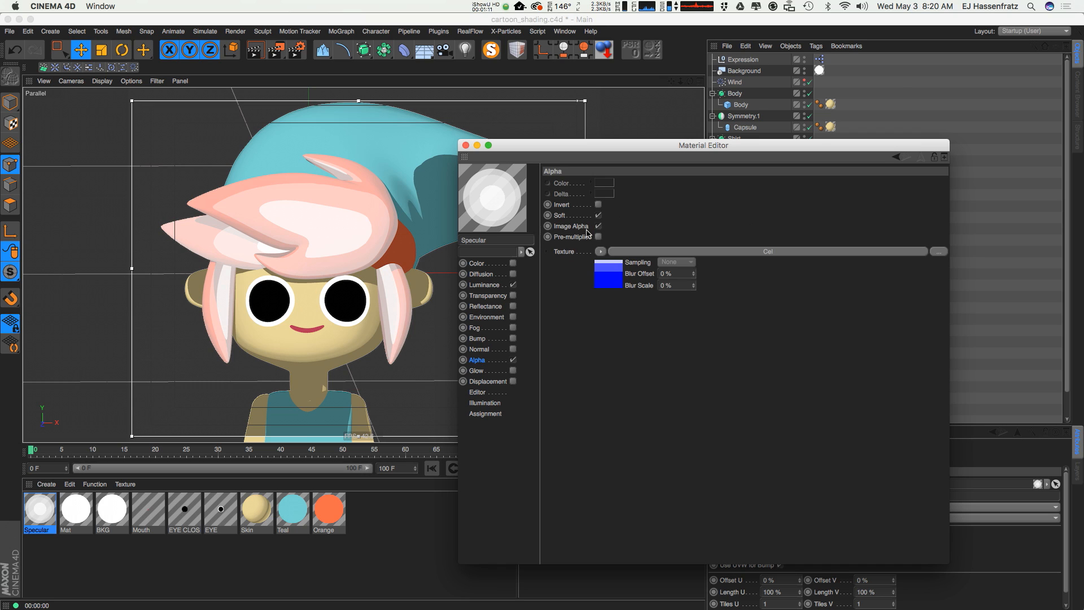
click(670, 251)
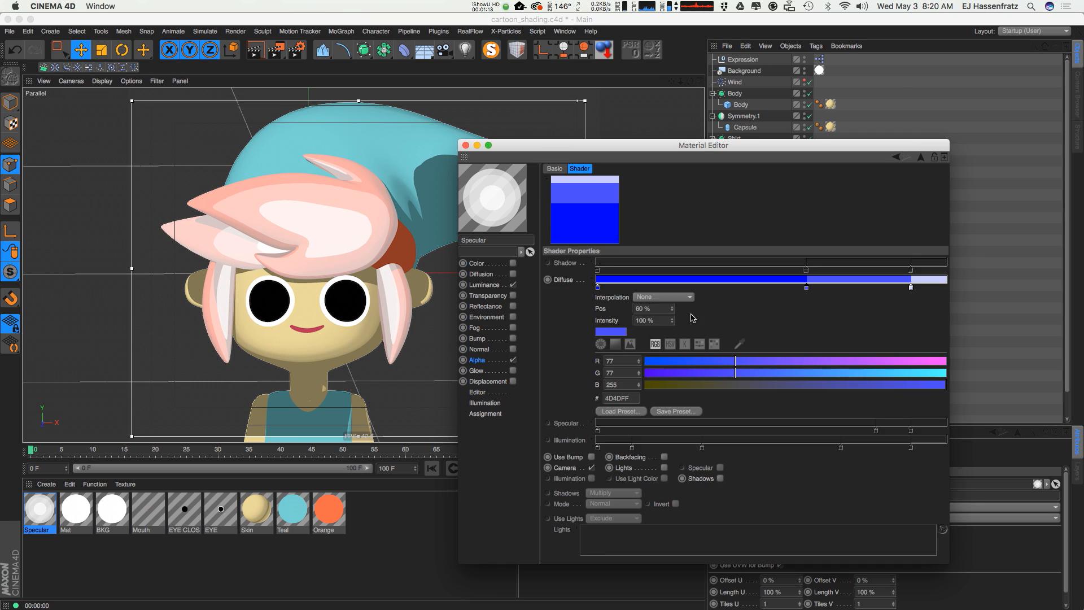
double_click(598, 287)
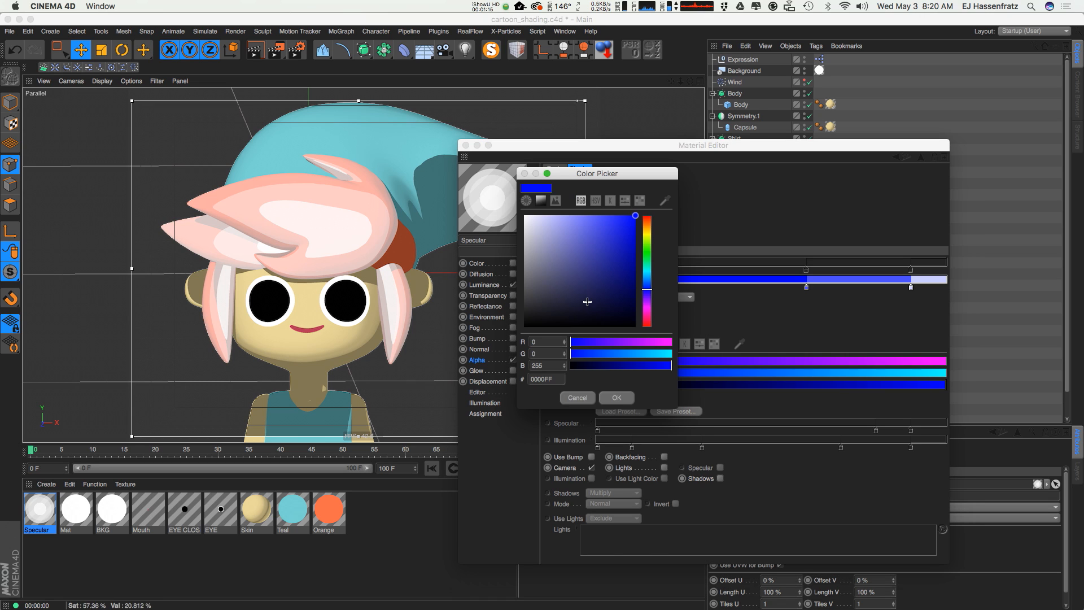
drag(610, 259, 564, 326)
click(616, 398)
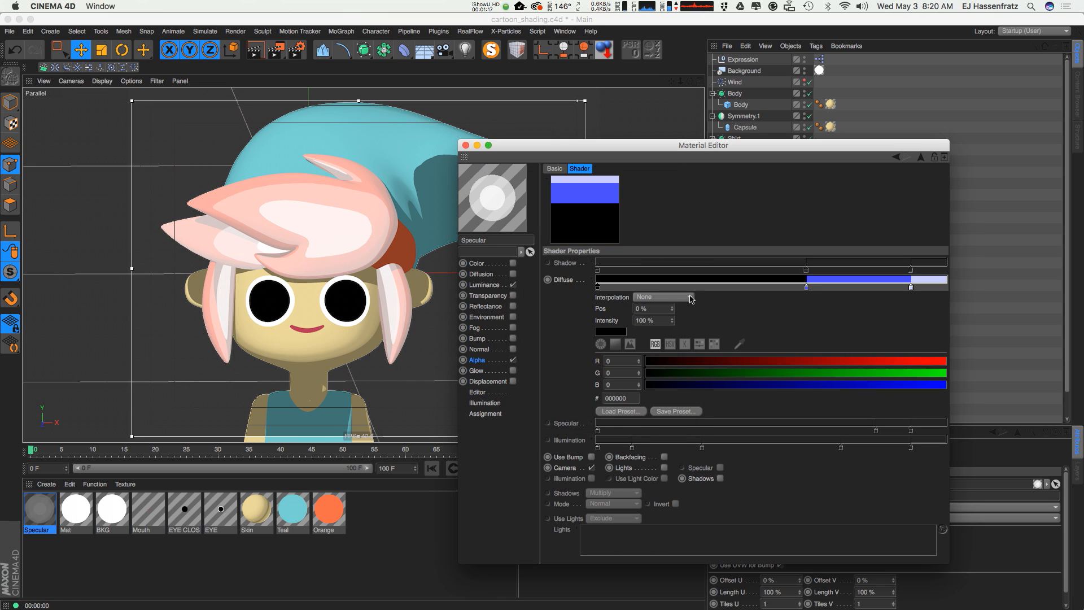
Remove the blue 60% knot from the Diffuse gradient and set the 90% knot to white
drag(807, 287, 808, 322)
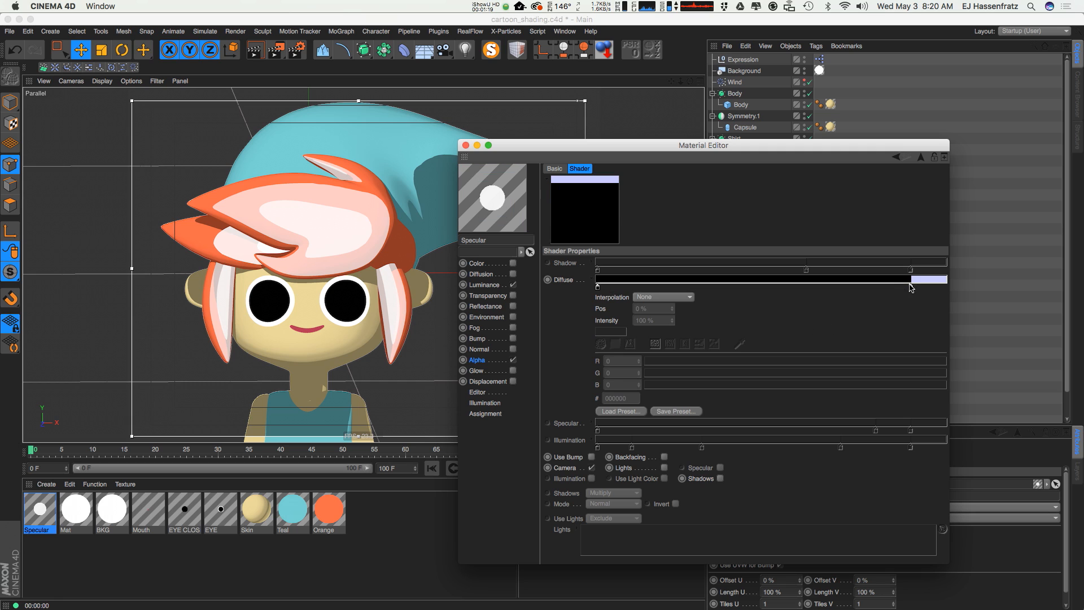
double_click(911, 286)
click(838, 214)
click(938, 395)
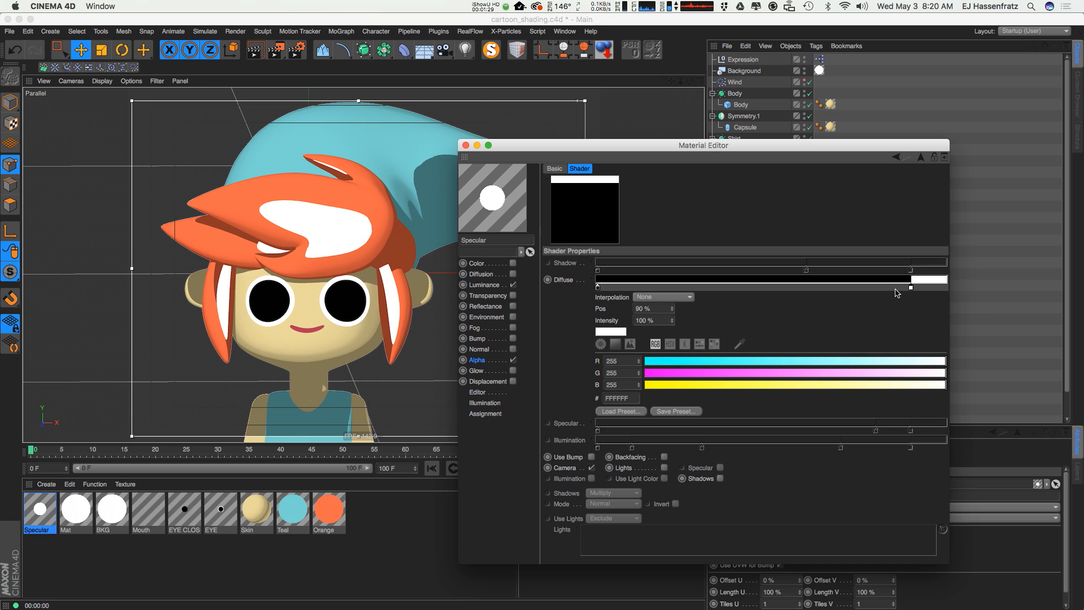
Nudge the white Diffuse knot to 89.95%, then disable Camera and enable Lights in the Cel shader
drag(913, 290, 912, 289)
click(591, 468)
click(664, 468)
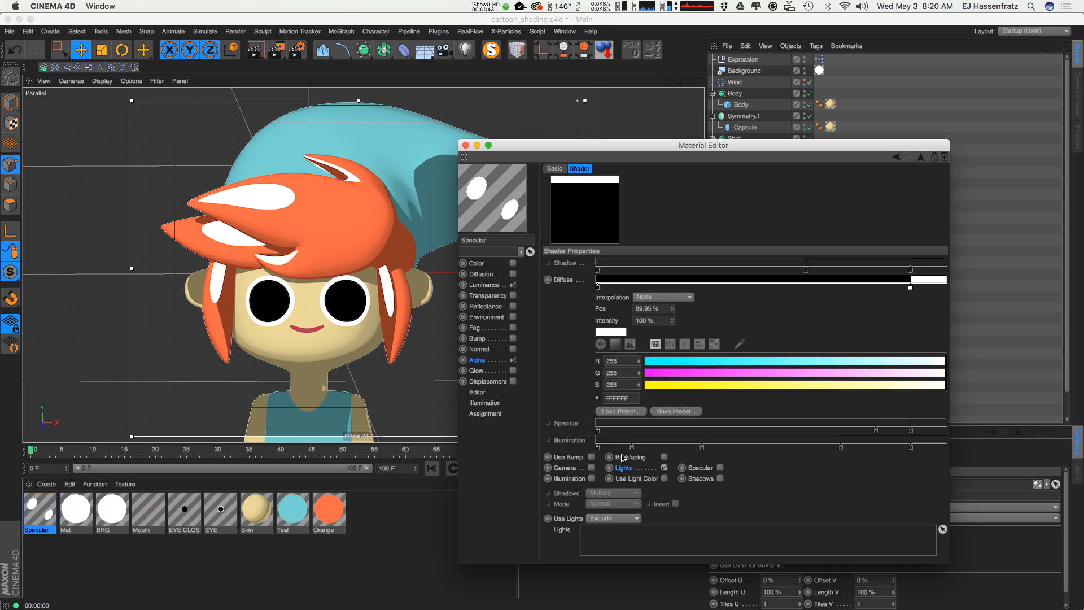
Shrink the hair highlights by moving the white Diffuse knot to 92.38%, and move the Material Editor clear of the object list
drag(910, 287, 929, 288)
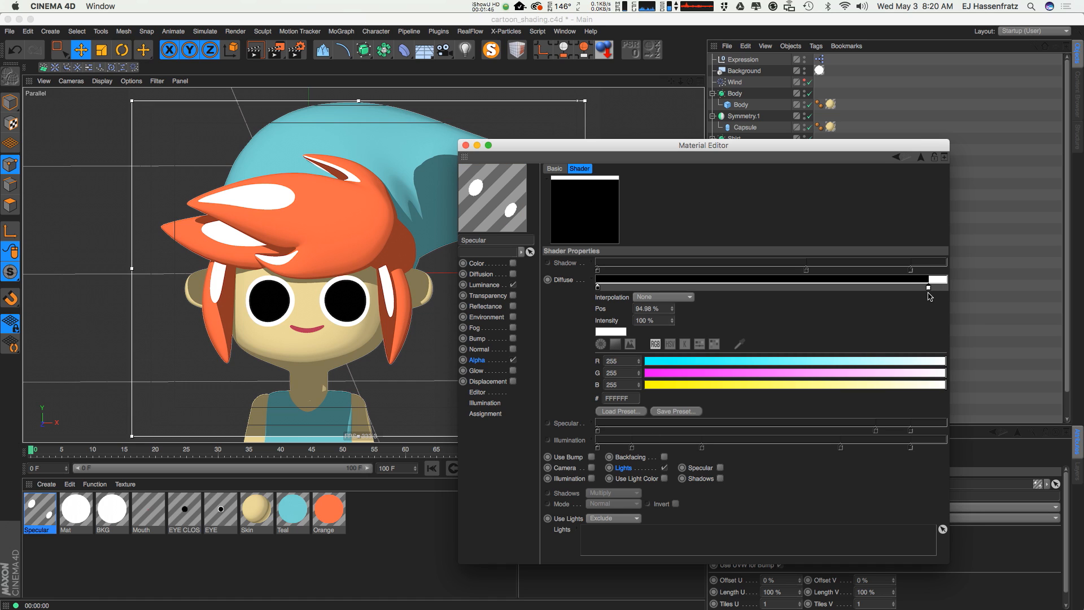
drag(929, 288, 920, 289)
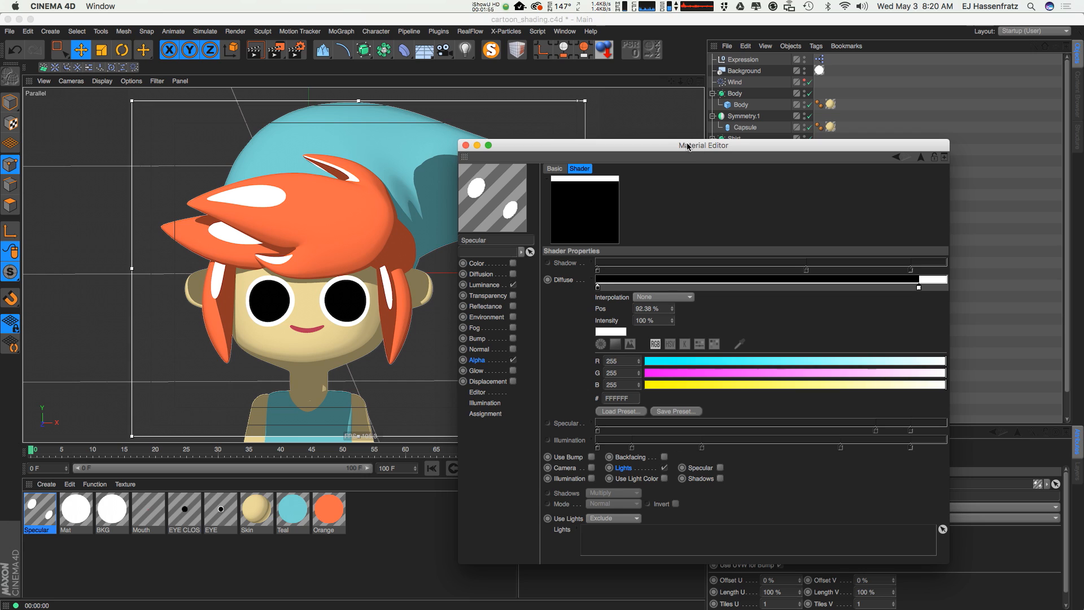
drag(689, 145, 681, 138)
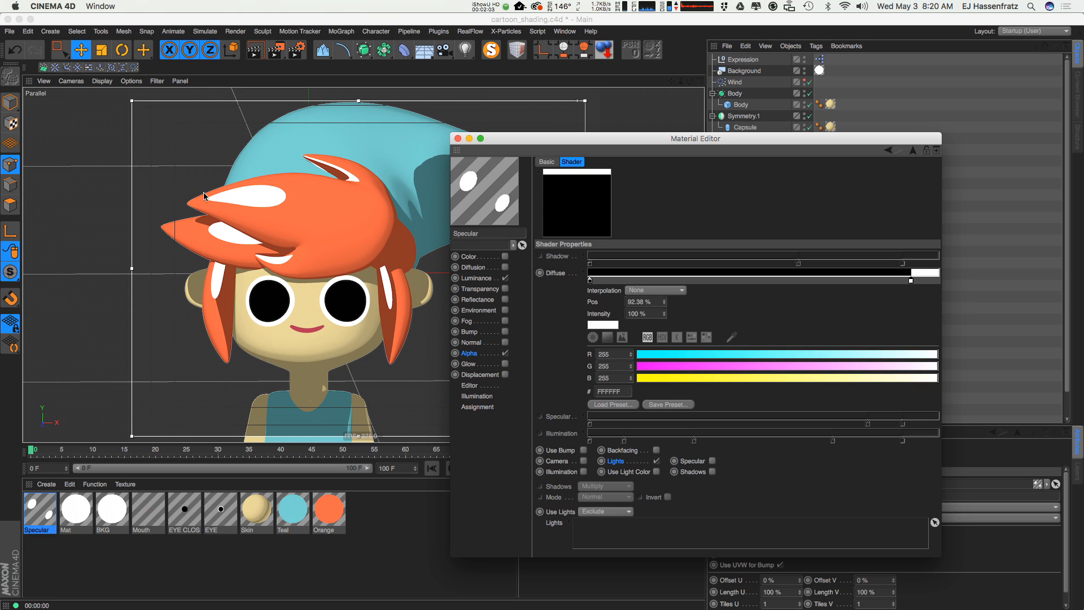
drag(617, 141, 314, 128)
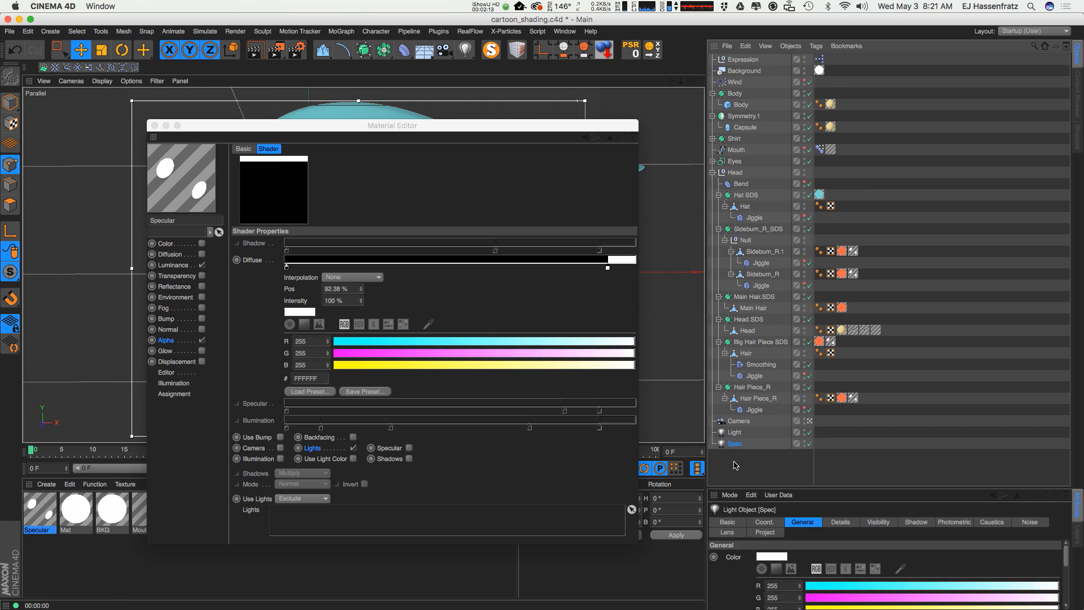
Delete the old Spec light, duplicate the main Light object, and name the copy Spec
key(BackSpace)
click(735, 433)
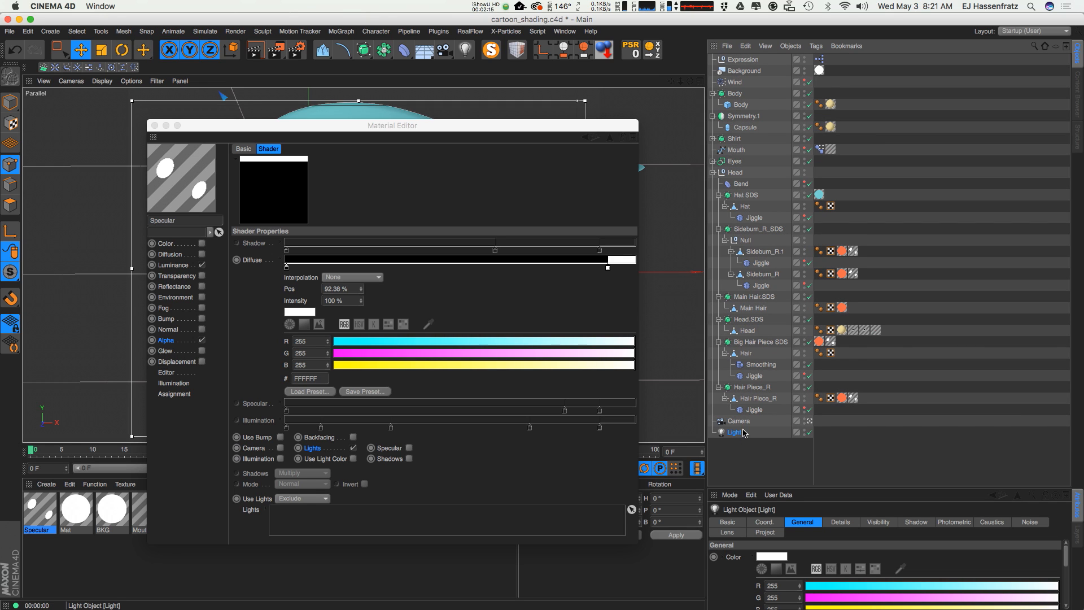
ctrl+drag(736, 435, 753, 460)
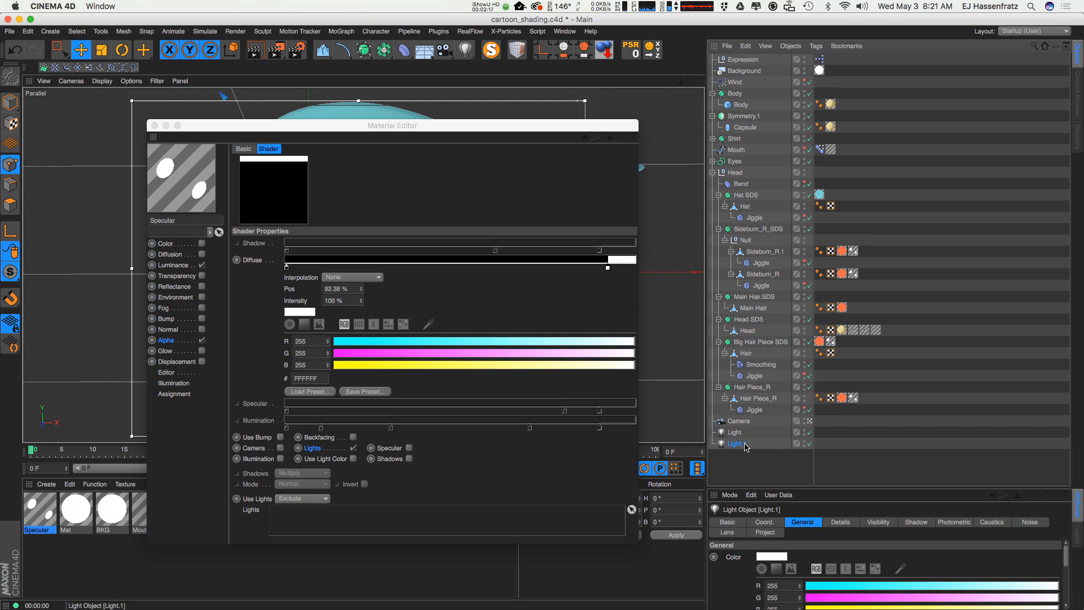
double_click(744, 444)
text(Spec)
key(Return)
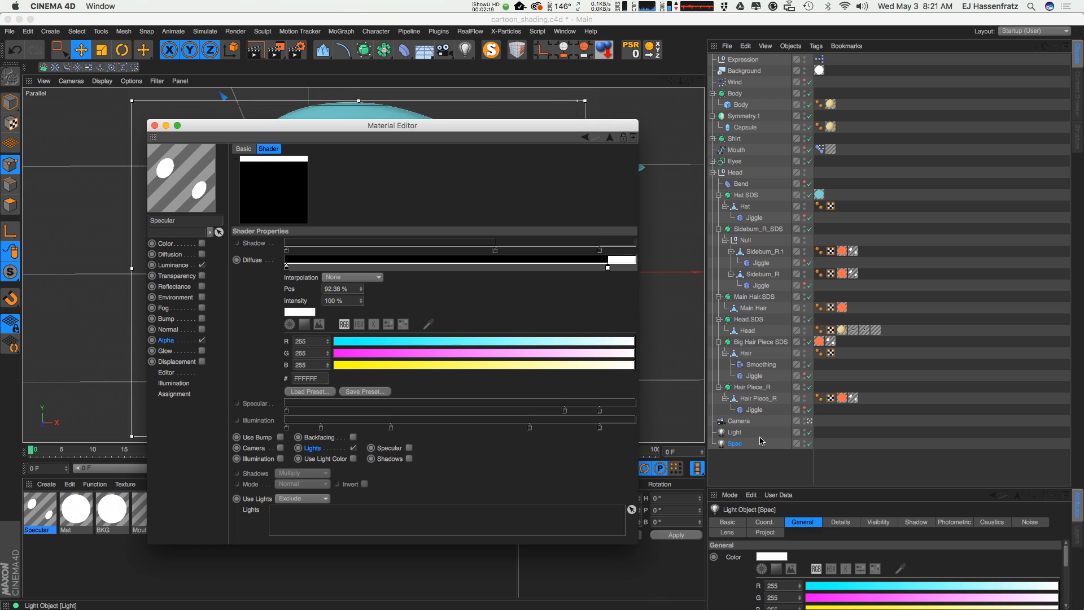
Set the Spec light's Shadow to None and make it the included light in the Specular material's Cel shader
drag(1066, 563, 1066, 593)
click(777, 574)
click(777, 585)
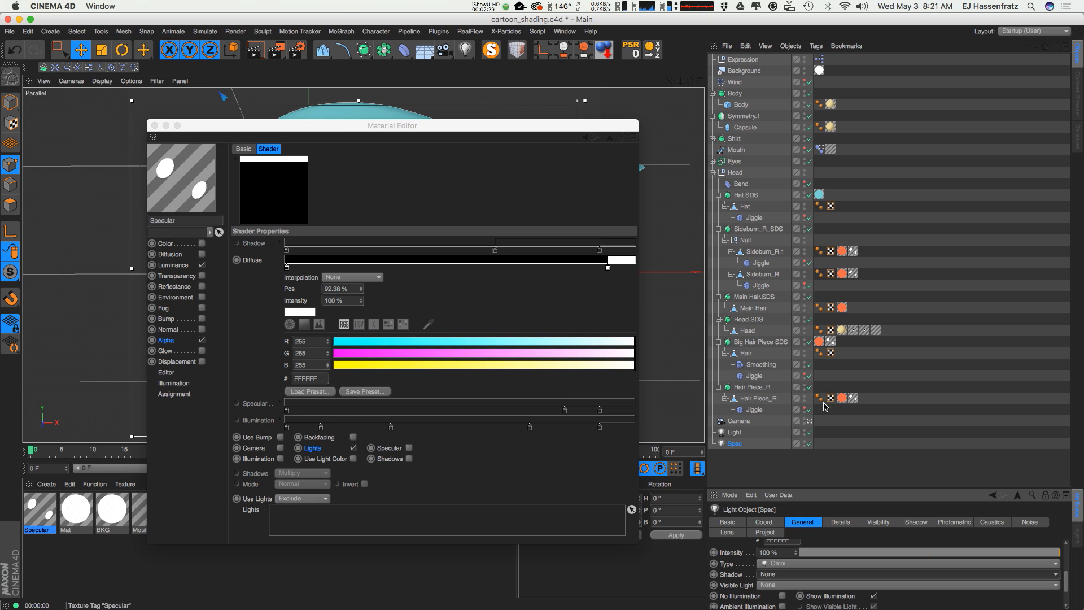
drag(735, 444, 332, 522)
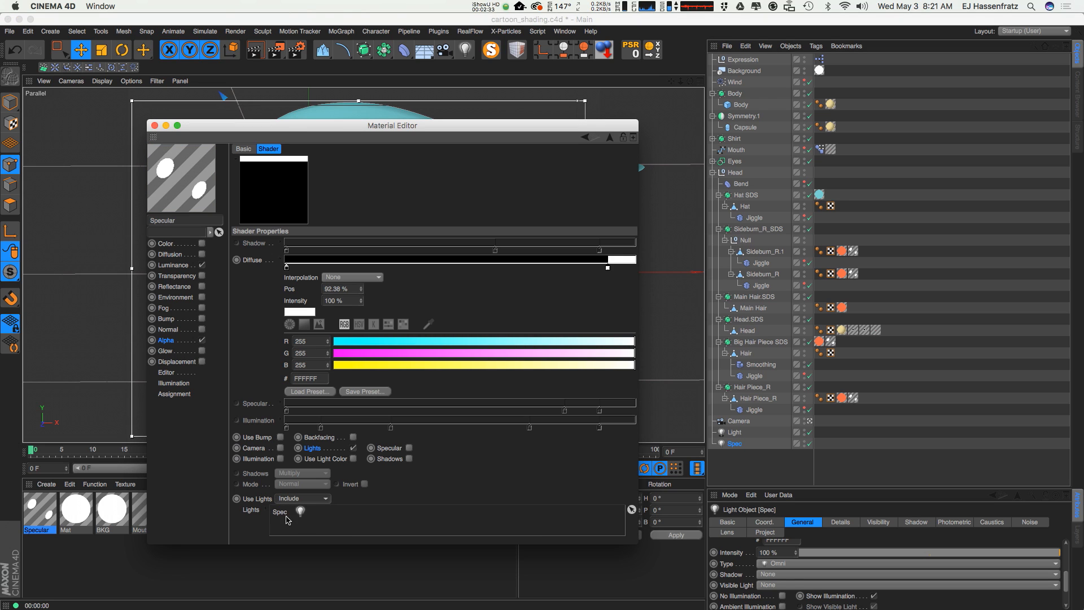
drag(290, 135, 392, 88)
Exclude the Spec light from the Cel shader in the Skin material's Luminance channel, and close the Material Editor
click(255, 517)
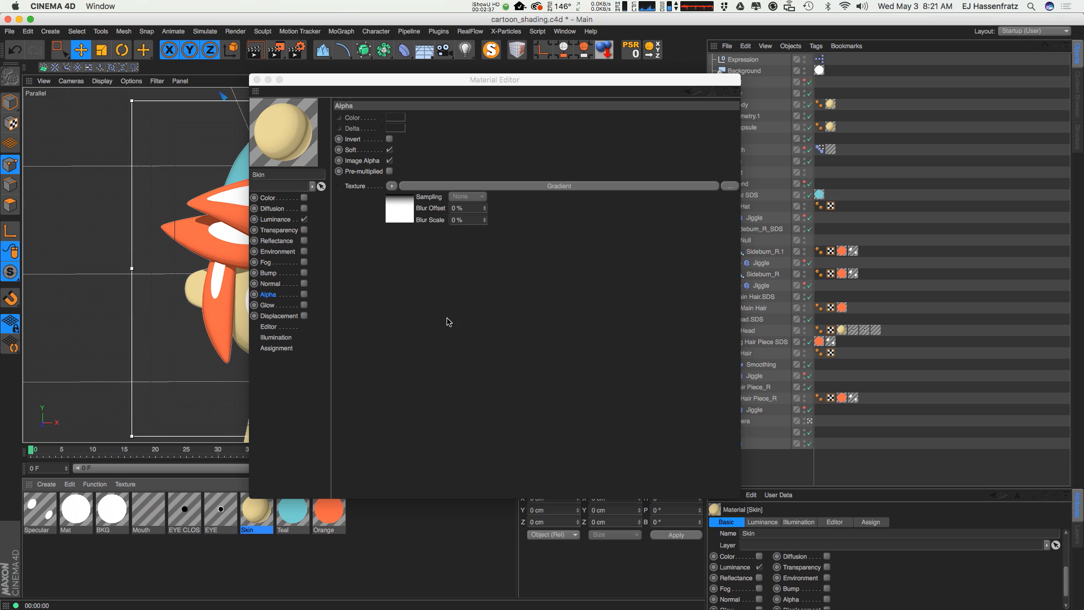
click(477, 186)
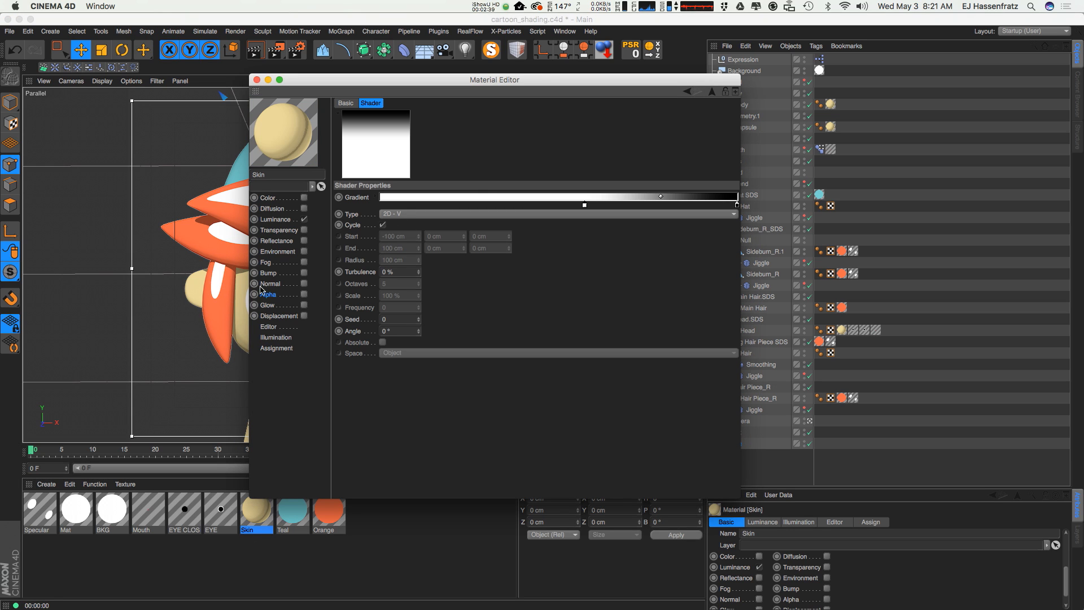
click(275, 219)
click(463, 353)
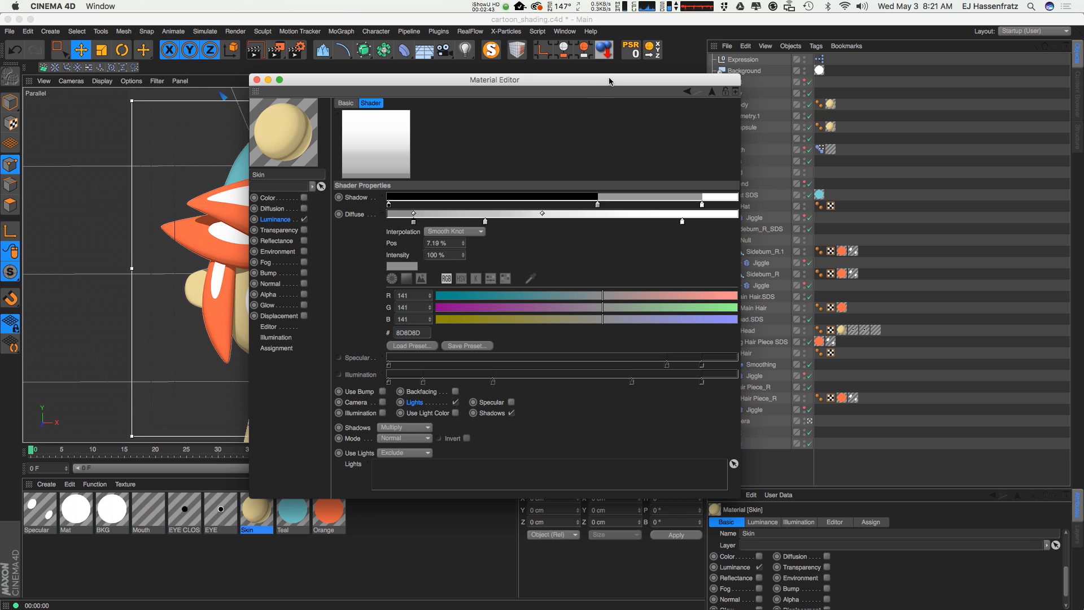
drag(609, 85, 524, 96)
drag(734, 443, 373, 474)
drag(314, 97, 719, 148)
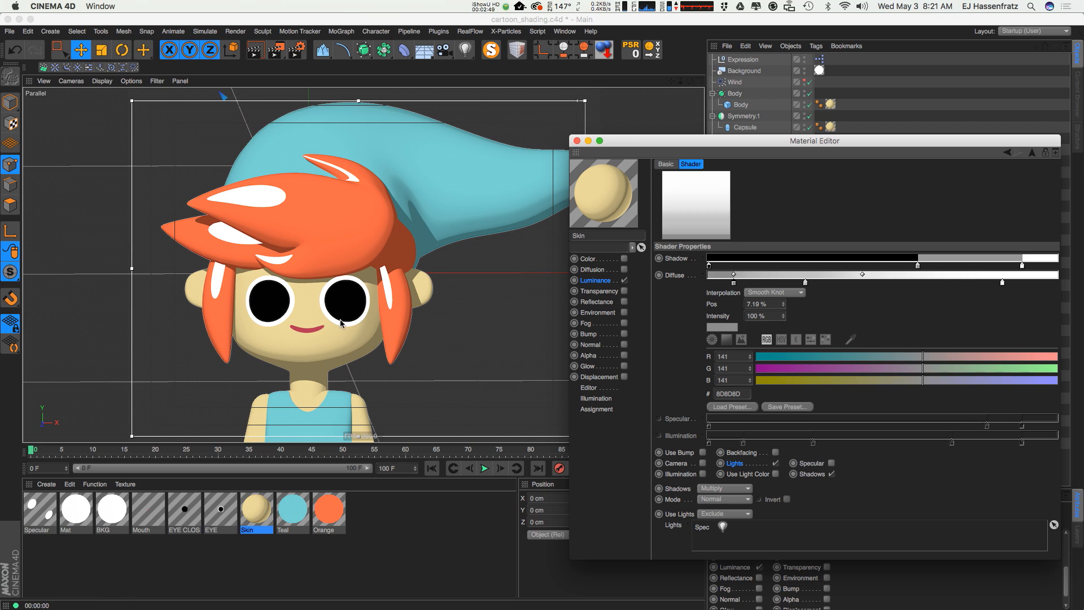
click(578, 140)
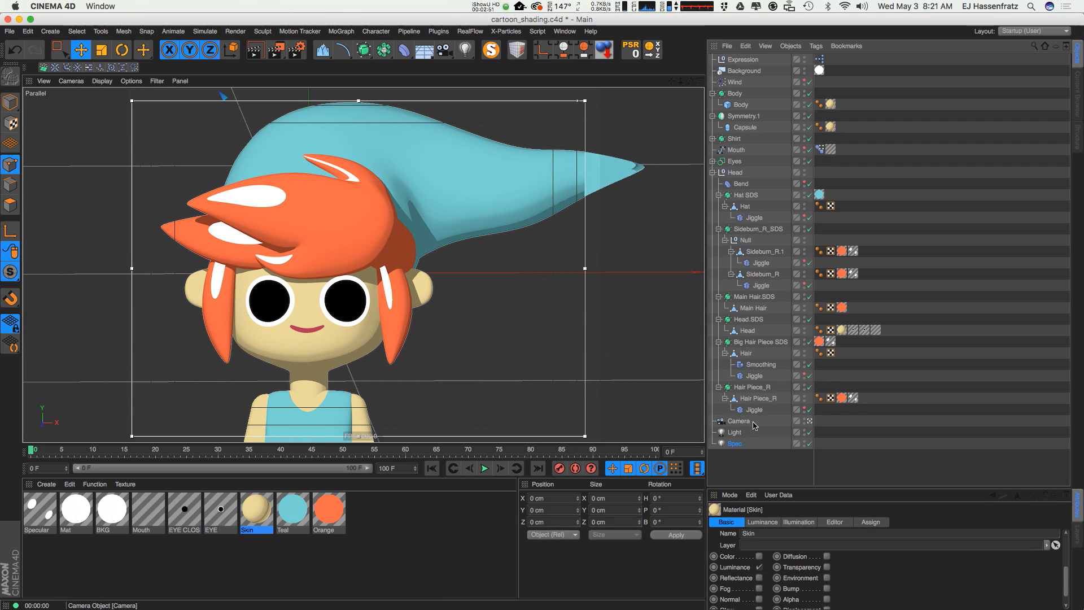
Show the four-view layout and move the Spec light in the Top view close to the character's hair
click(735, 444)
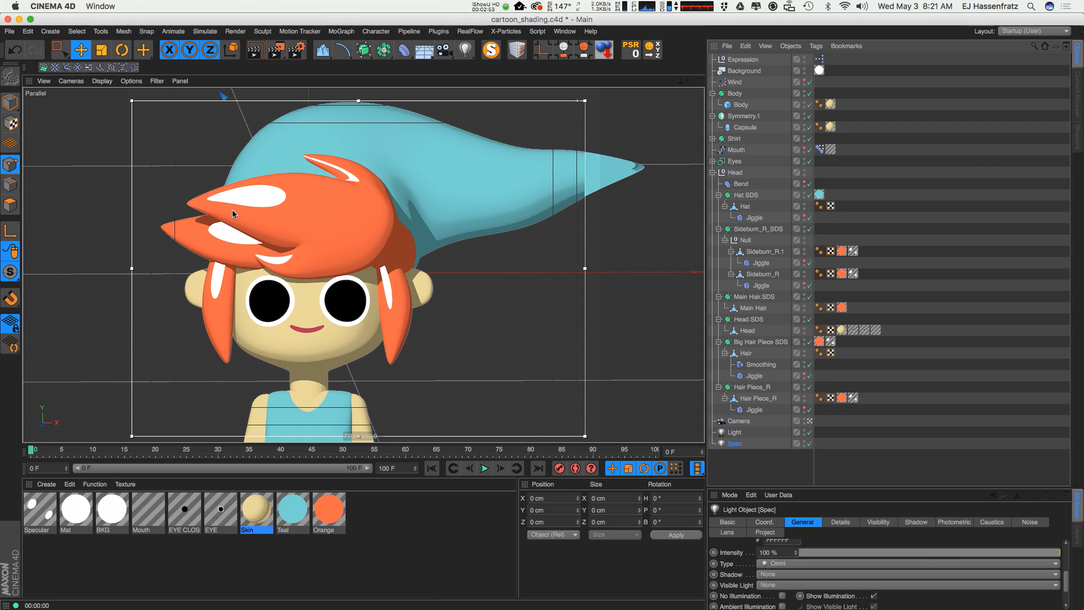
click(701, 82)
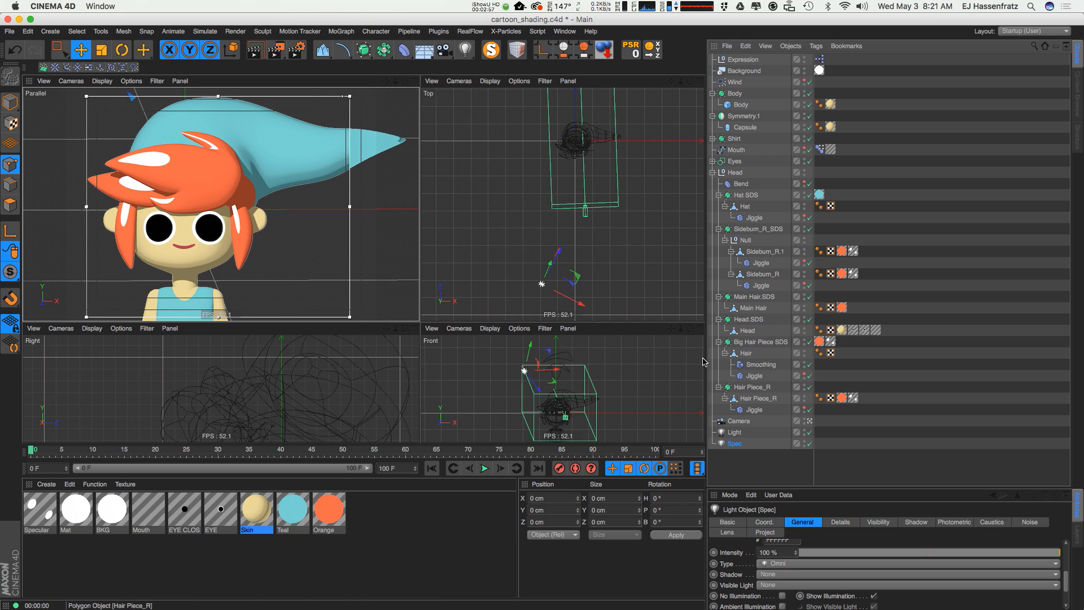
drag(542, 284, 531, 179)
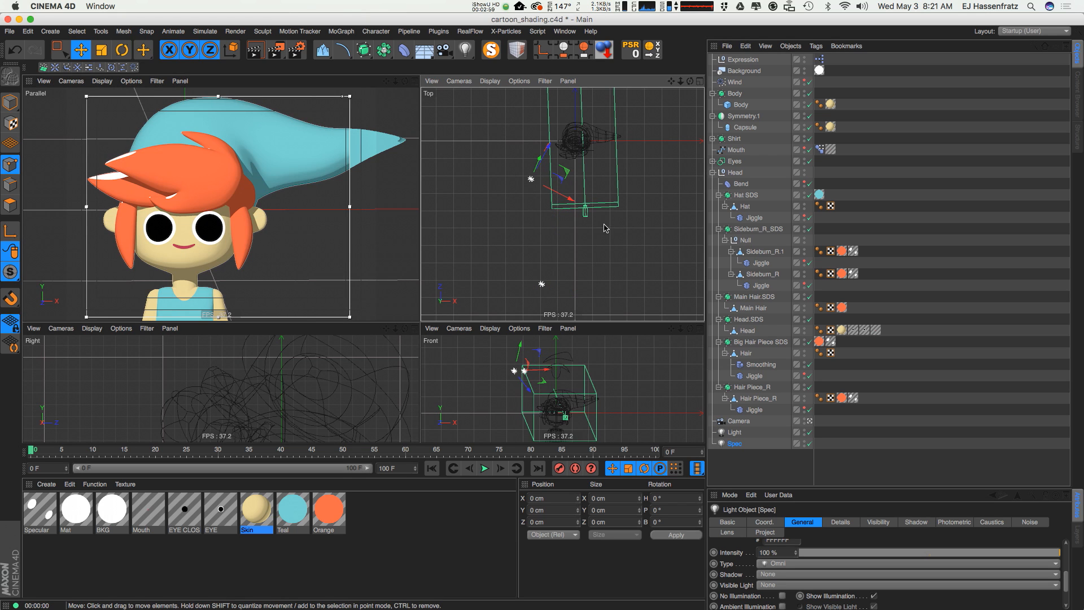
mouse_move(599, 233)
mouse_down()
mouse_move(609, 243)
mouse_move(592, 250)
mouse_up()
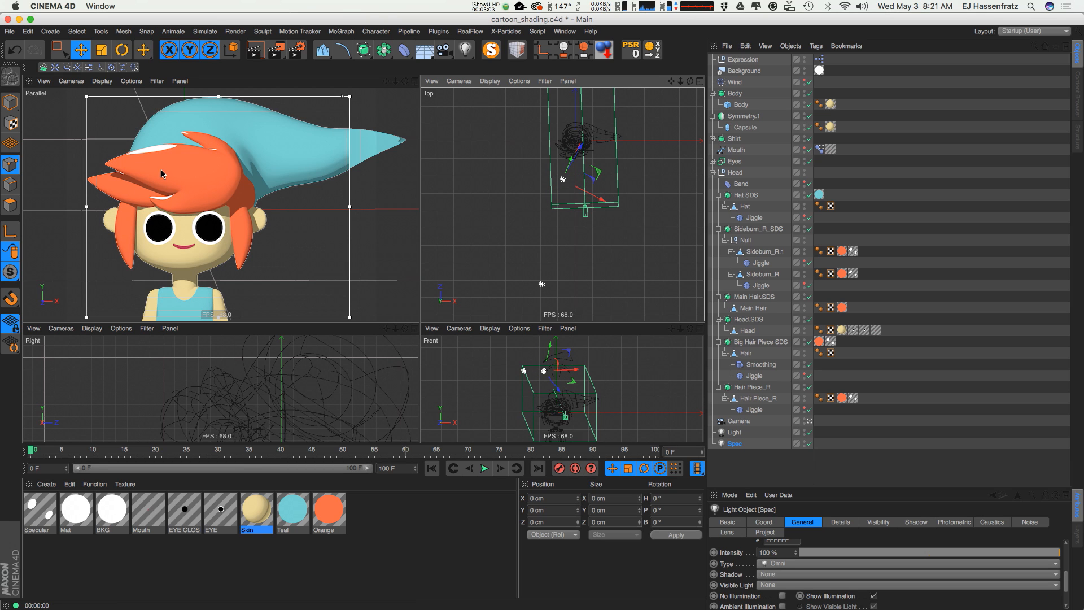
drag(567, 228, 548, 229)
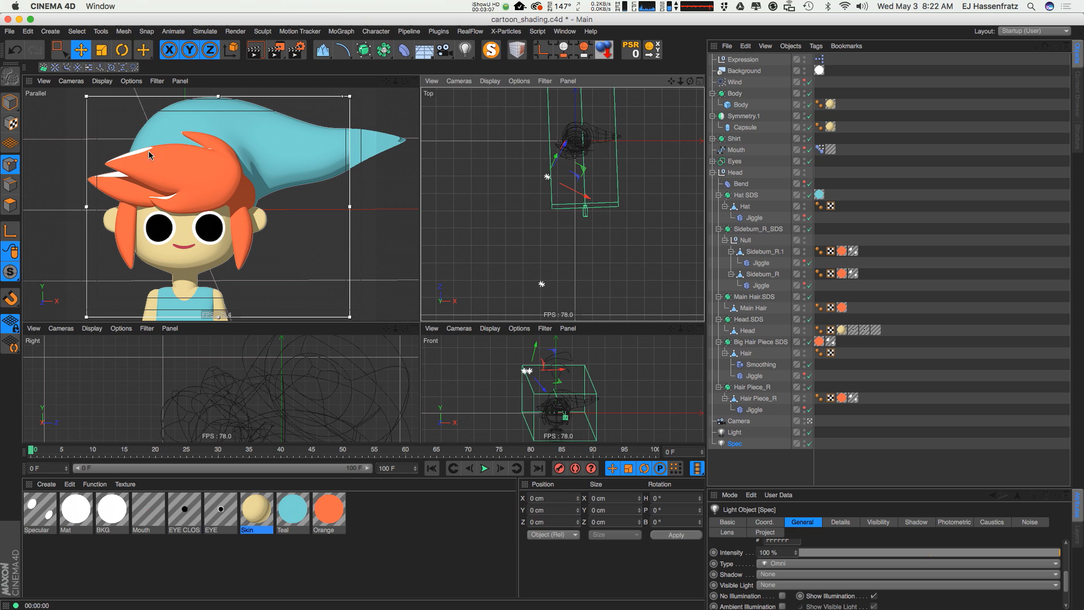
drag(525, 219, 518, 226)
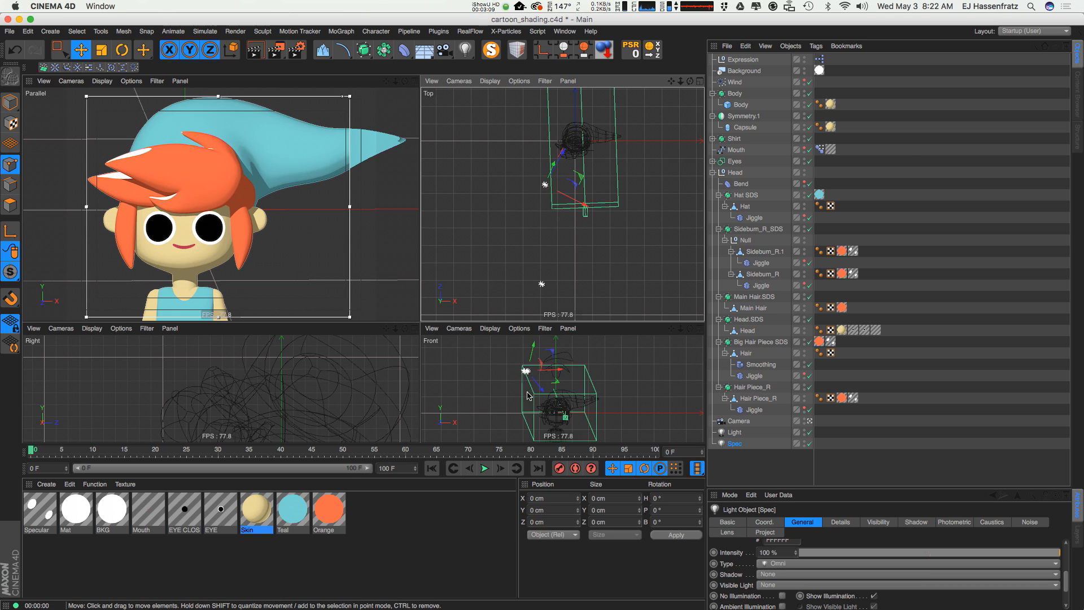
Lower the Spec light in the Front view and shift it slightly toward the head in the Top view
drag(526, 392, 526, 418)
drag(549, 260, 554, 249)
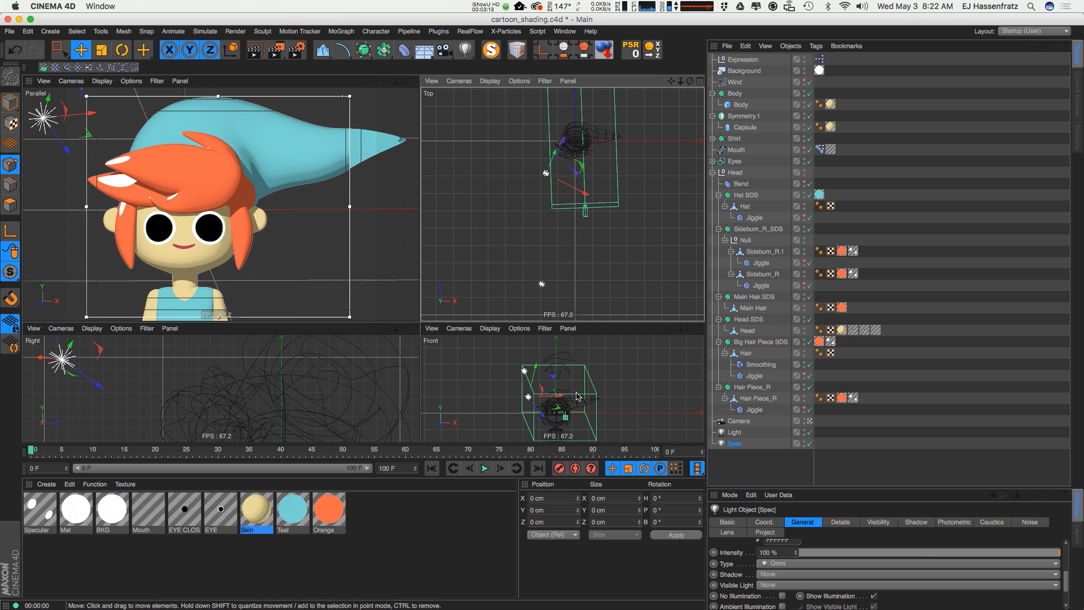
drag(610, 220, 538, 172)
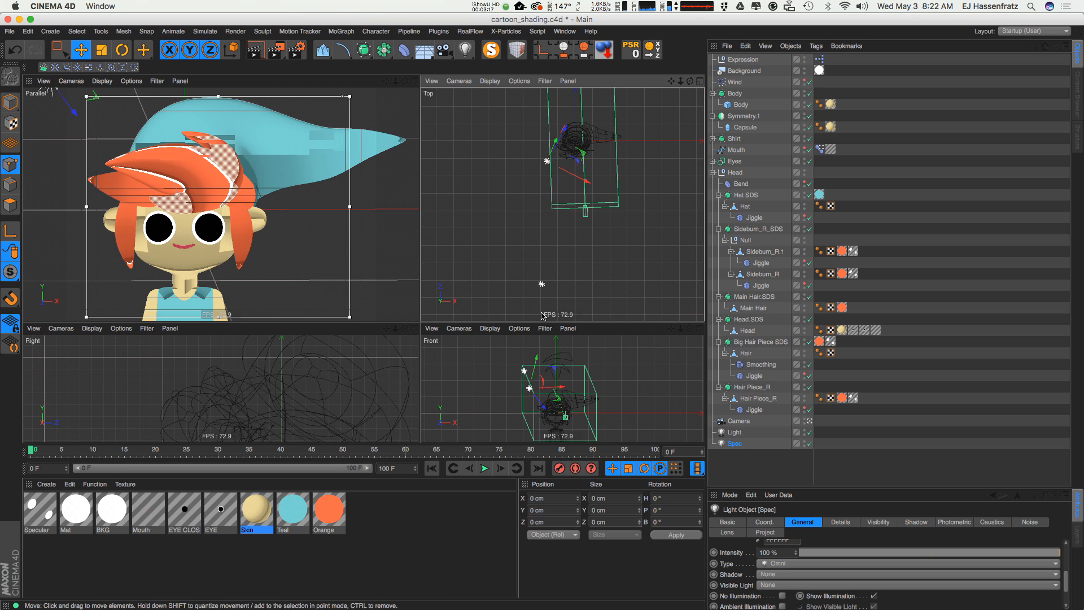
Enlarge the hair highlights by moving the white Diffuse knot toward black in the Specular material's Alpha Cel shader, and close the editor
double_click(40, 510)
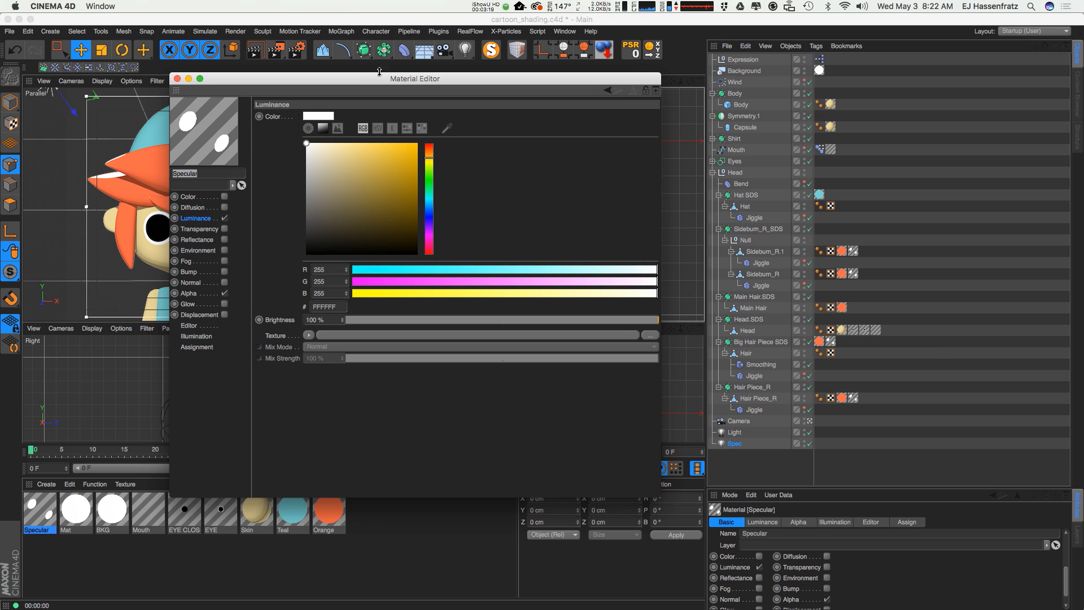
drag(390, 80, 689, 105)
click(489, 318)
click(845, 212)
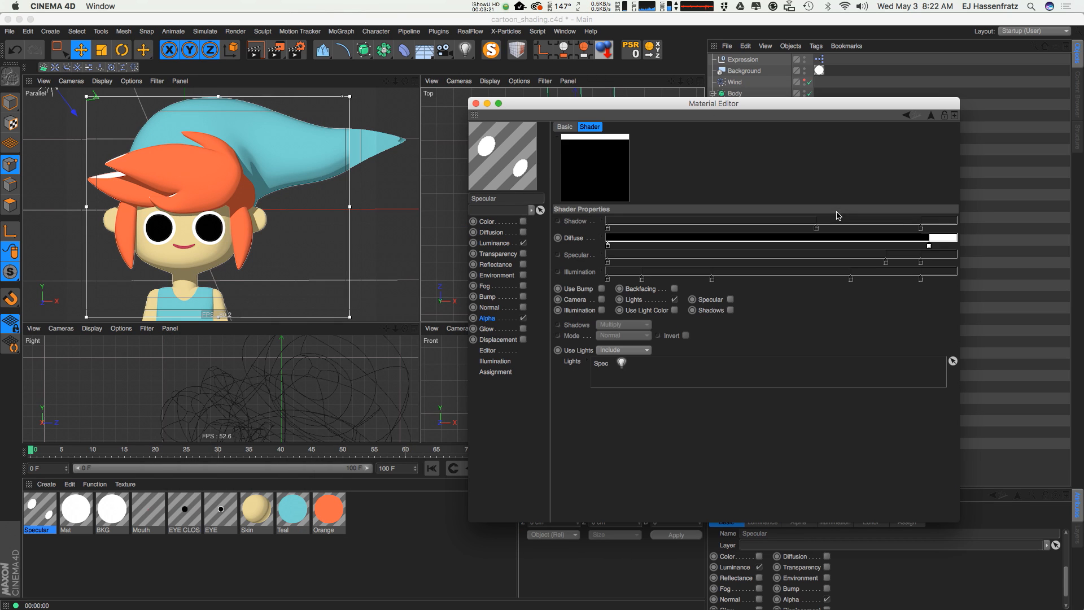
drag(931, 246, 907, 248)
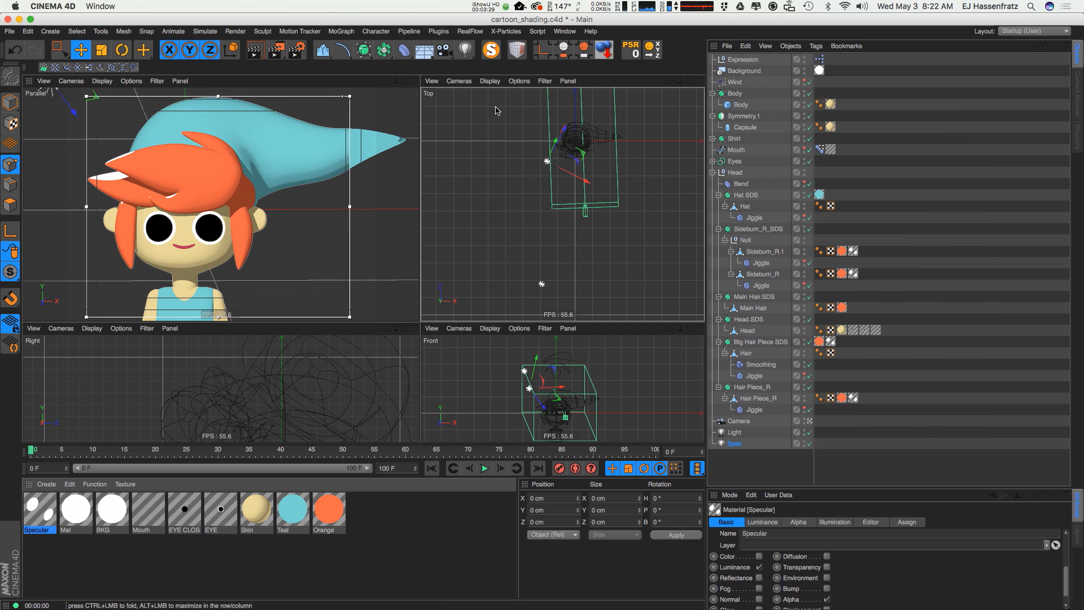
click(476, 103)
Try other Top view positions for the Spec light, undoing unwanted moves, and leave it just beside the camera frame
drag(624, 158, 621, 217)
key(super+z)
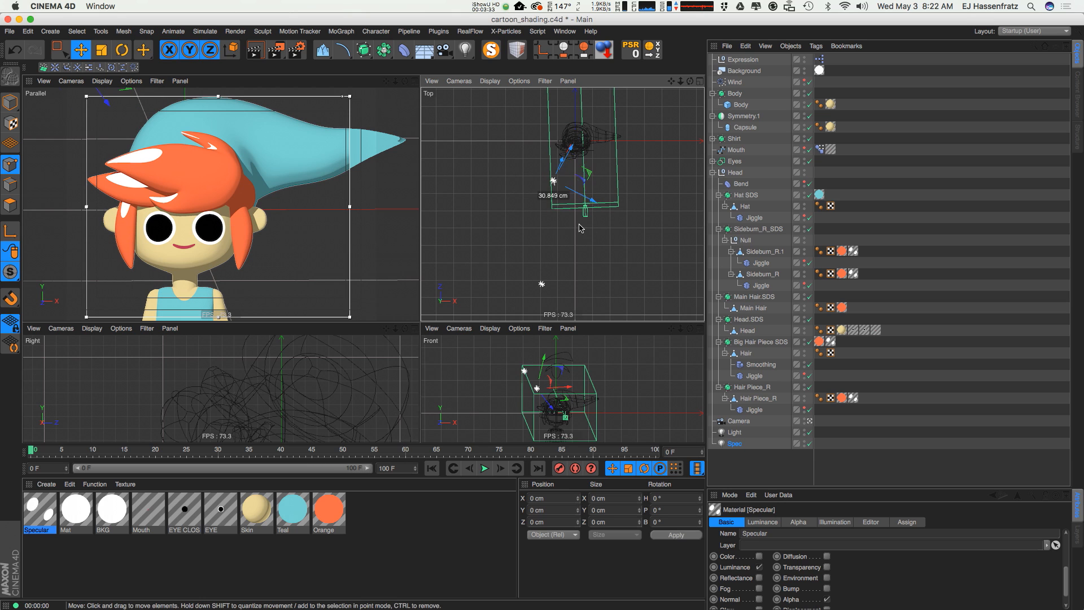
drag(542, 163, 535, 176)
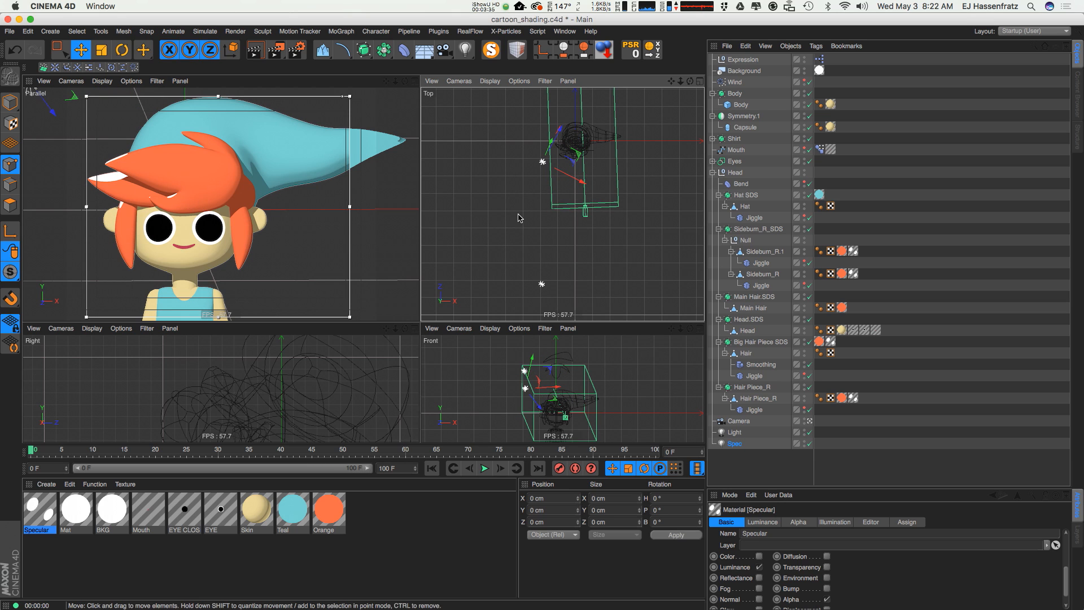
key(super+z)
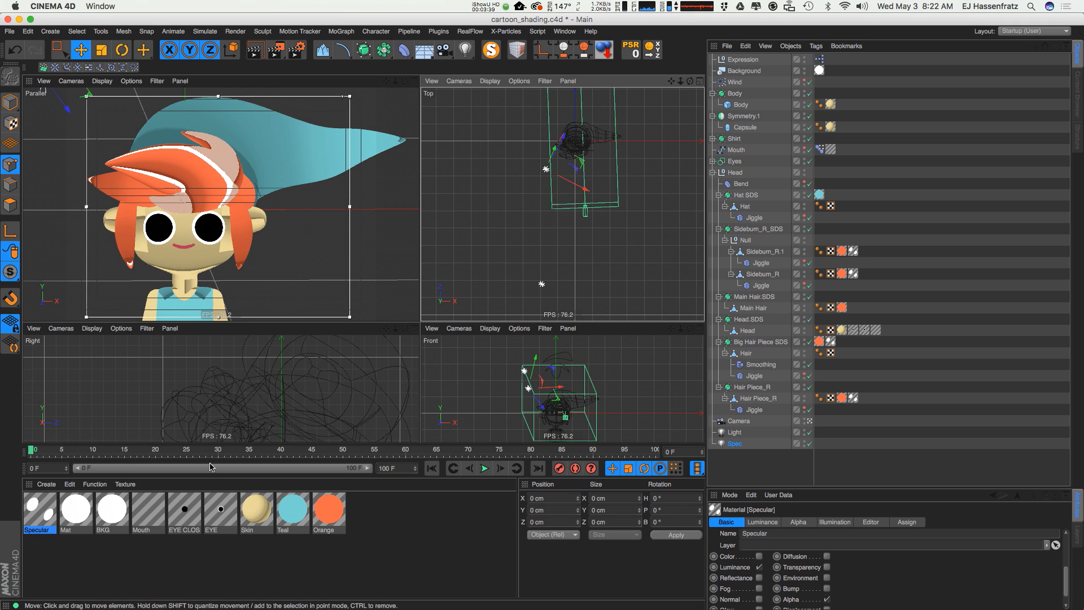
Reopen the Cel shader in the Specular material's Alpha channel and enable Backfacing
double_click(49, 515)
drag(283, 72, 583, 102)
click(751, 215)
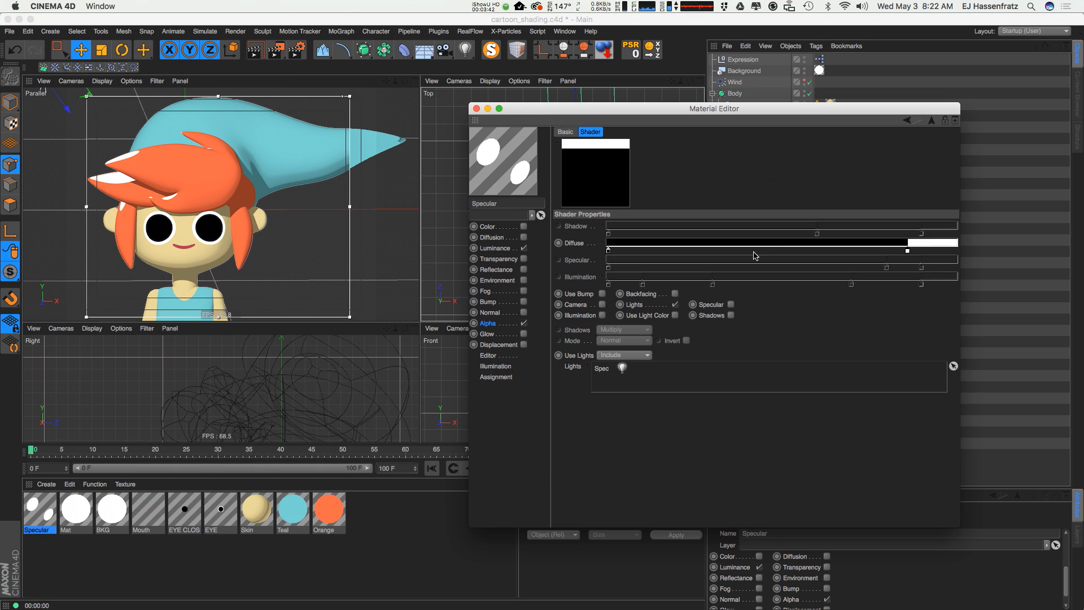
click(676, 304)
click(675, 294)
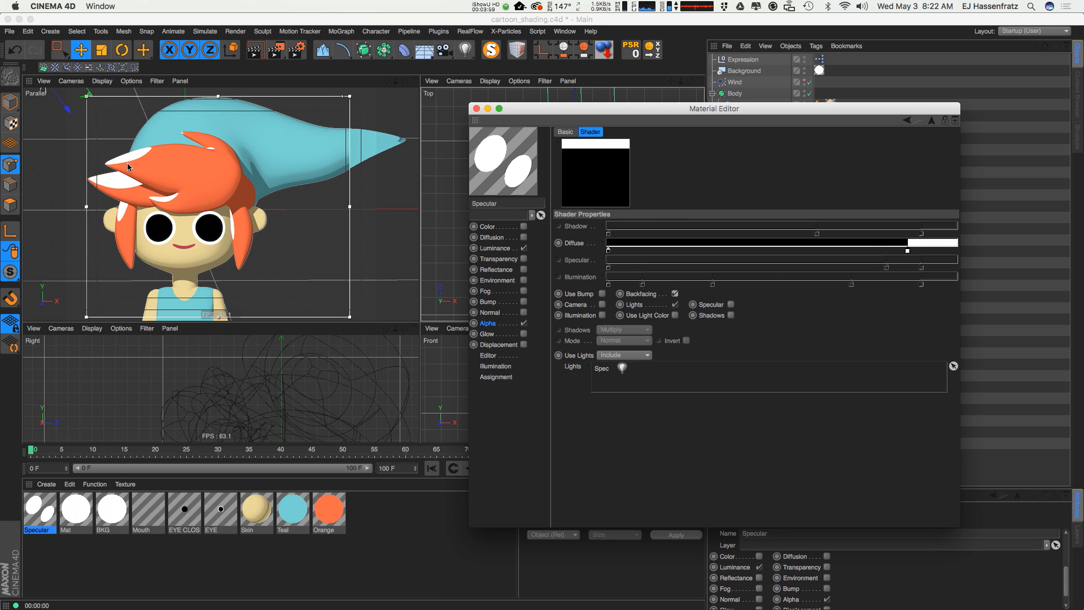
Compare the hair highlights with Backfacing off and on, and move the white Diffuse knot for slightly smaller highlights
drag(908, 251, 954, 252)
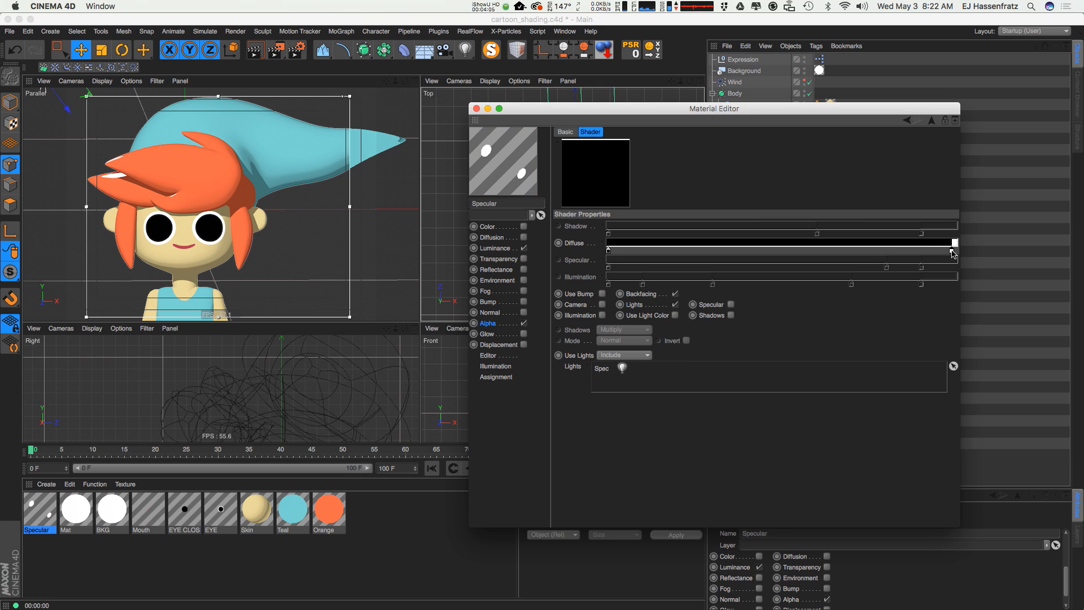
click(675, 294)
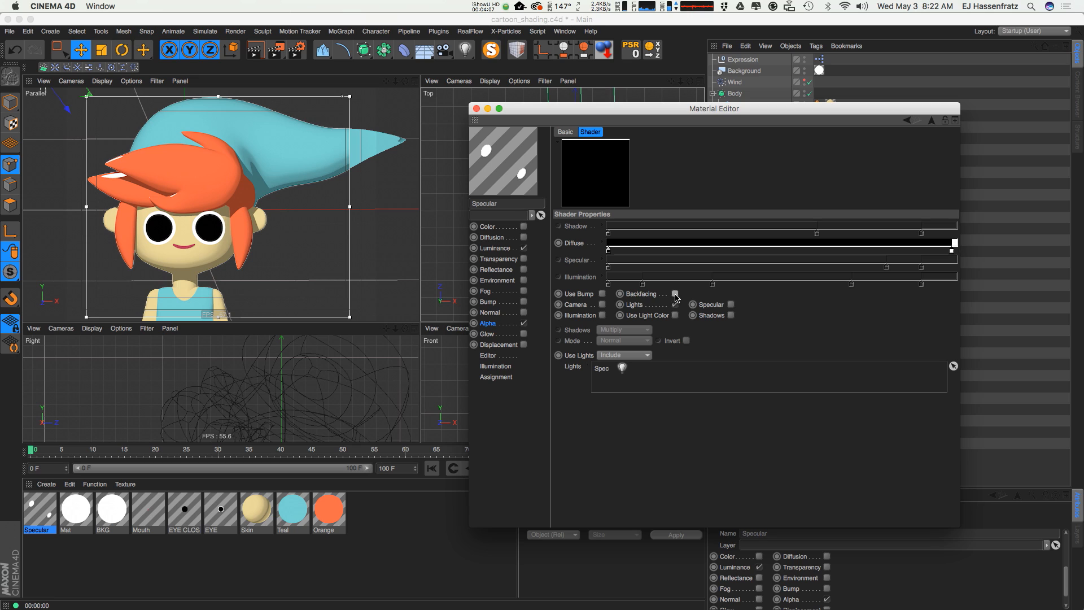
click(675, 294)
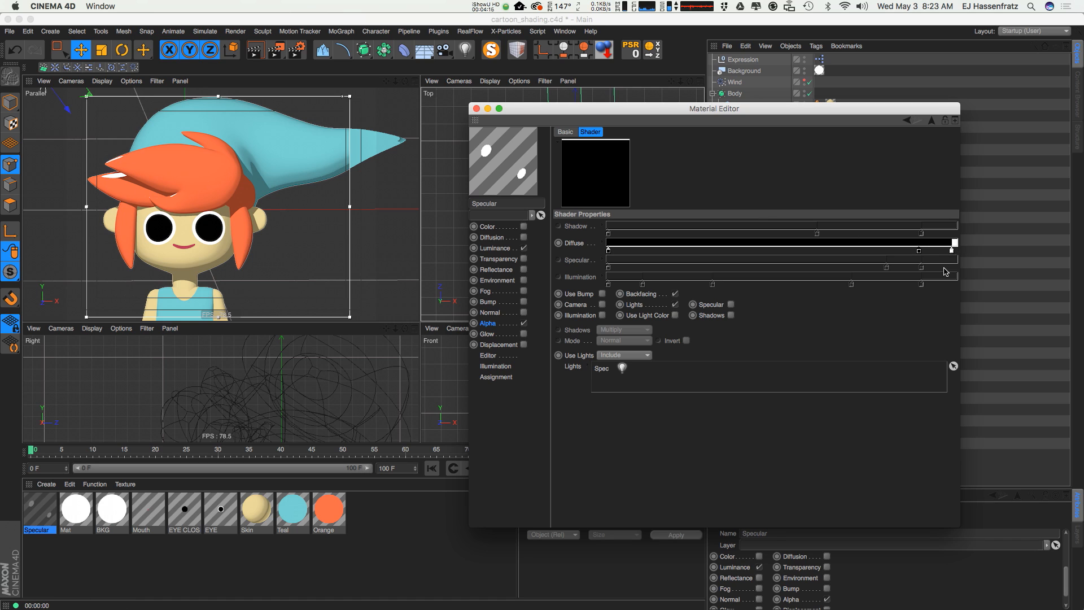
drag(953, 252, 918, 254)
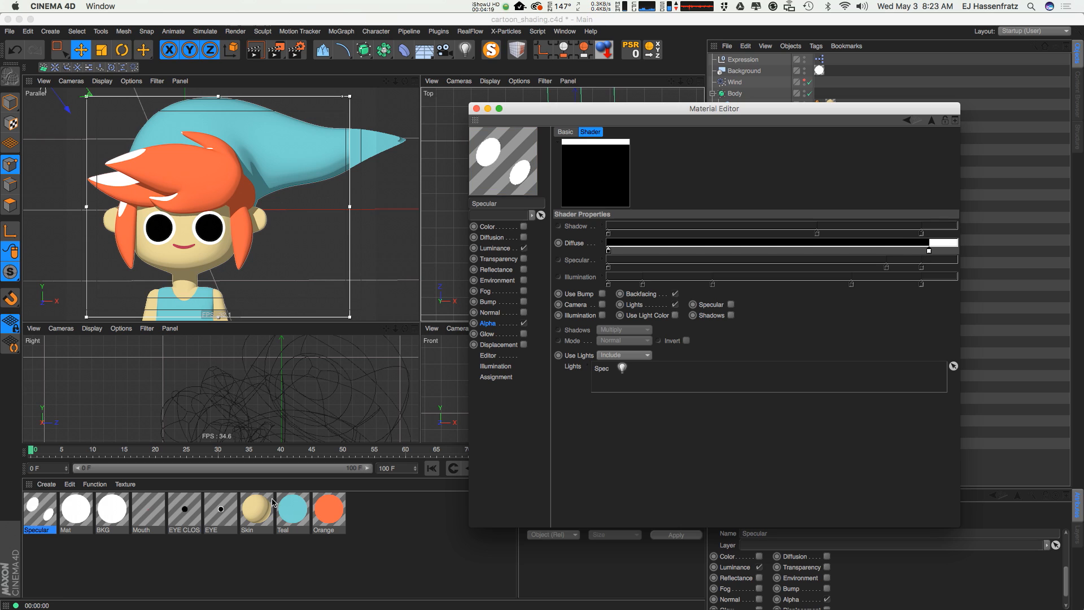
Darken the first Diffuse knot to black in the Skin material's Luminance Cel shader and enable Backfacing there
click(257, 509)
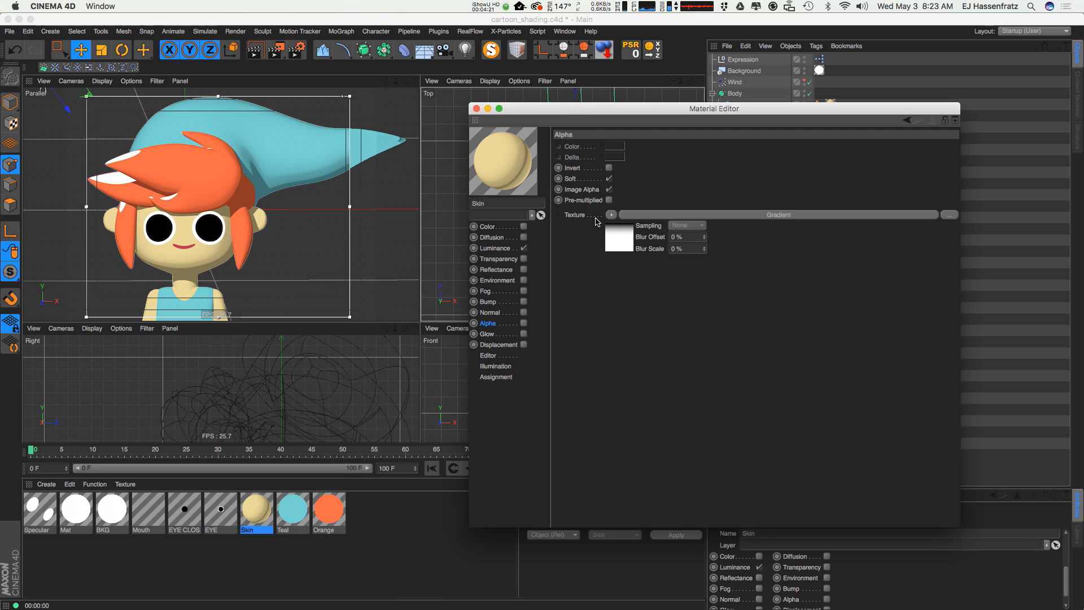
click(495, 248)
click(700, 366)
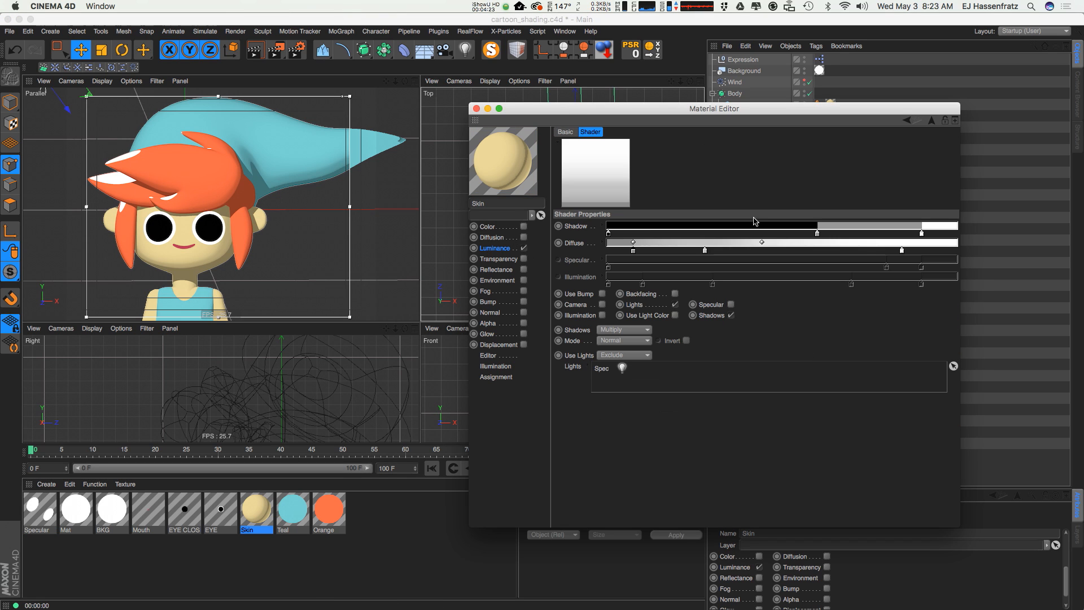
double_click(633, 251)
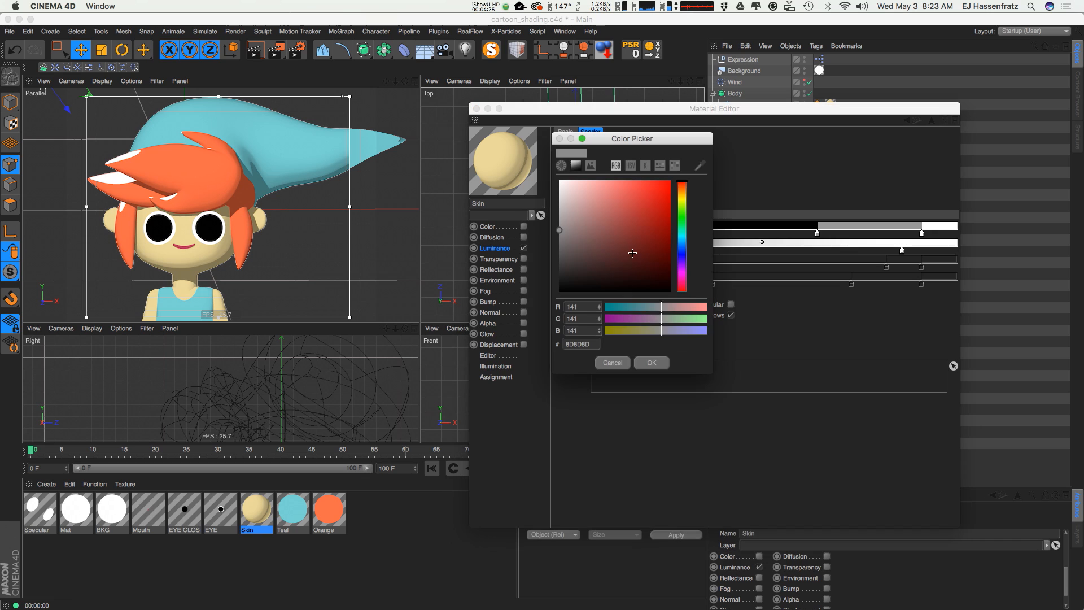
click(651, 362)
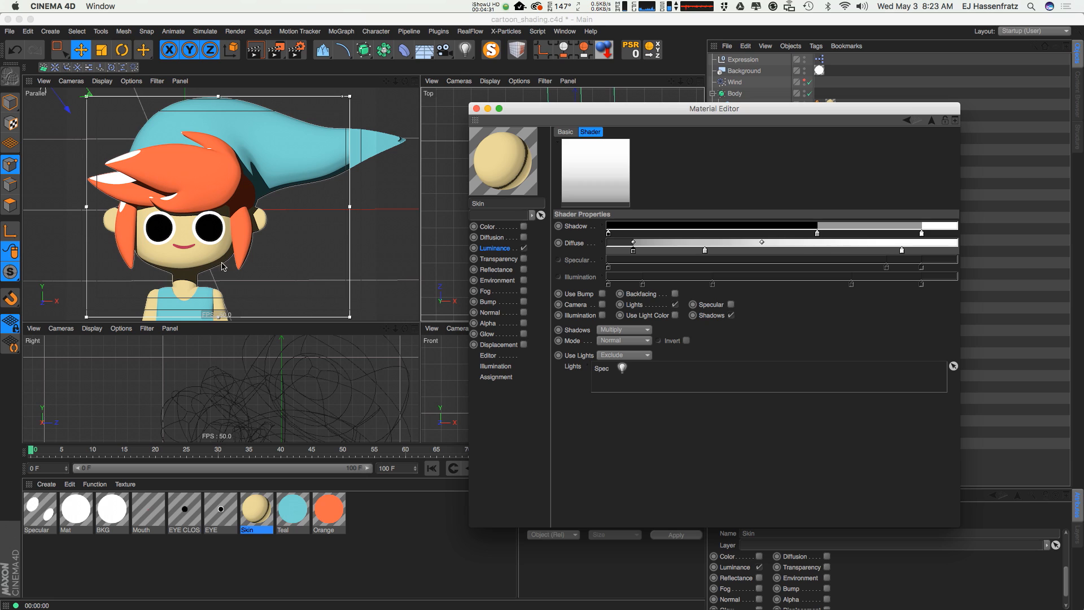
click(675, 293)
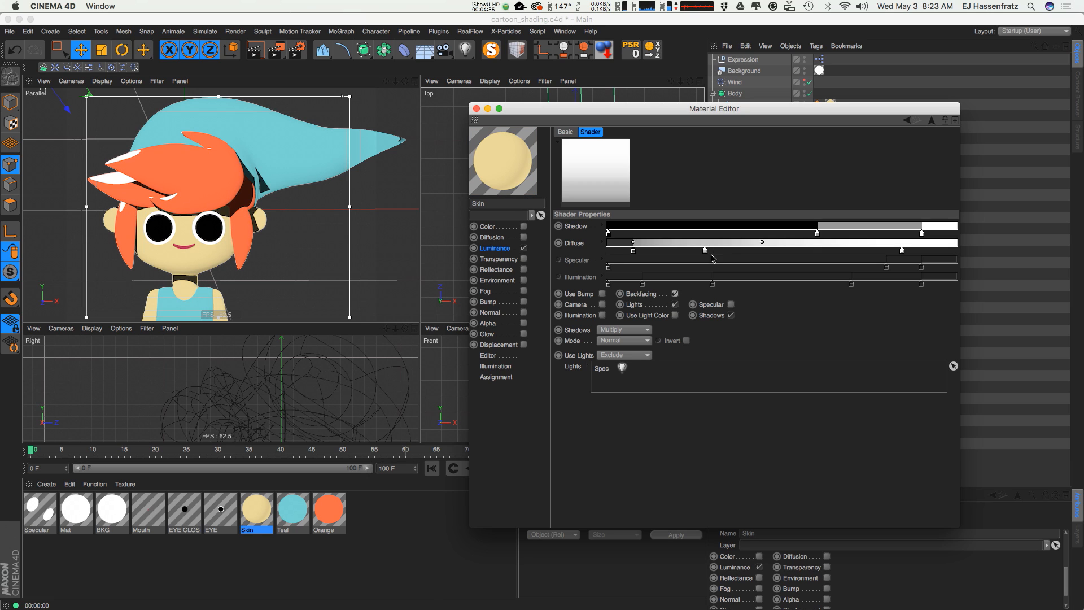
Move the dark and light Diffuse knots in the Skin material's Cel shader further along the gradient to enlarge the shaded area
drag(706, 250, 777, 252)
drag(633, 250, 722, 251)
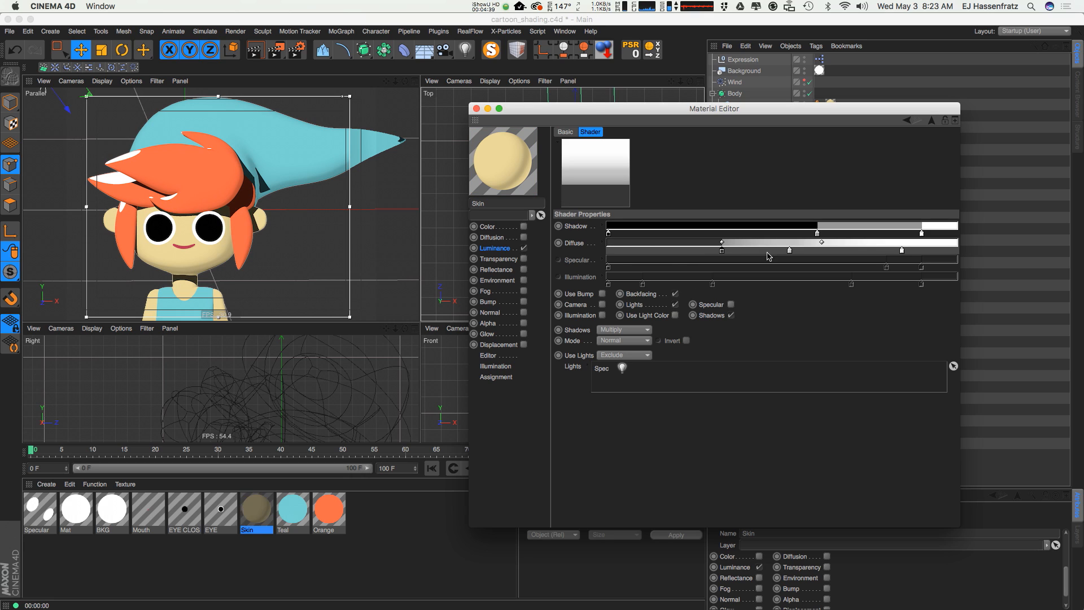
drag(789, 250, 820, 250)
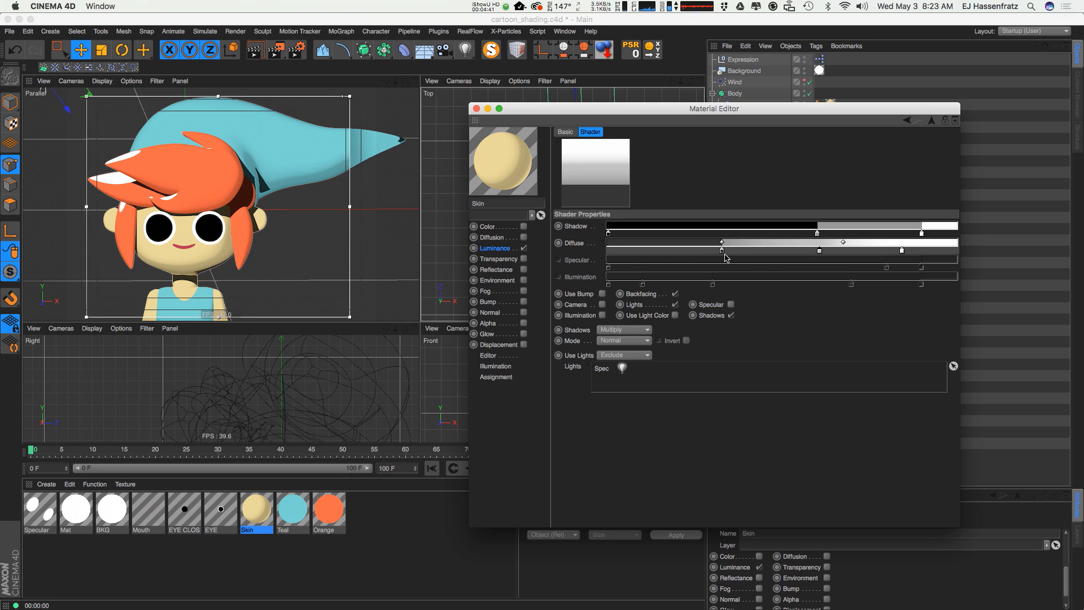
drag(722, 250, 739, 251)
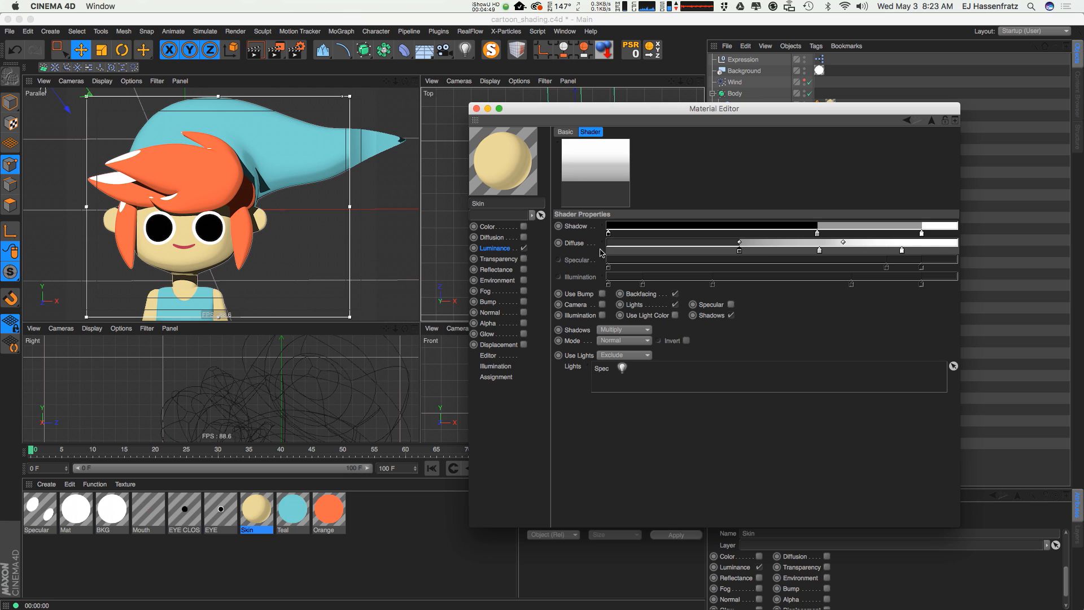
drag(740, 250, 757, 250)
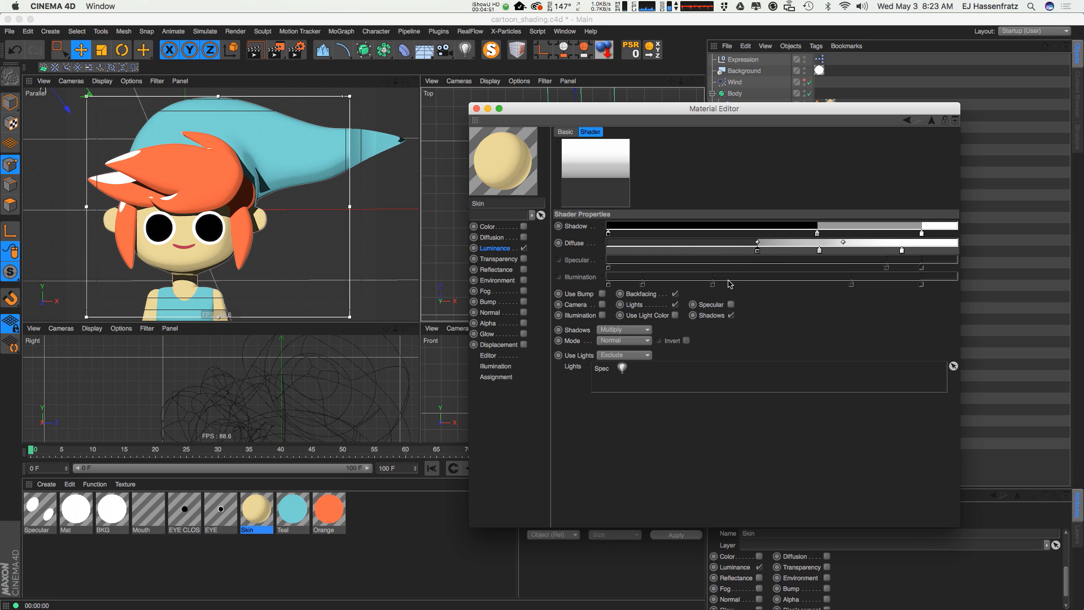
Toggle Backfacing in the Skin's Cel shader to compare the shading, and move the dark Diffuse knot back near the gradient's start
click(675, 294)
drag(757, 253, 609, 252)
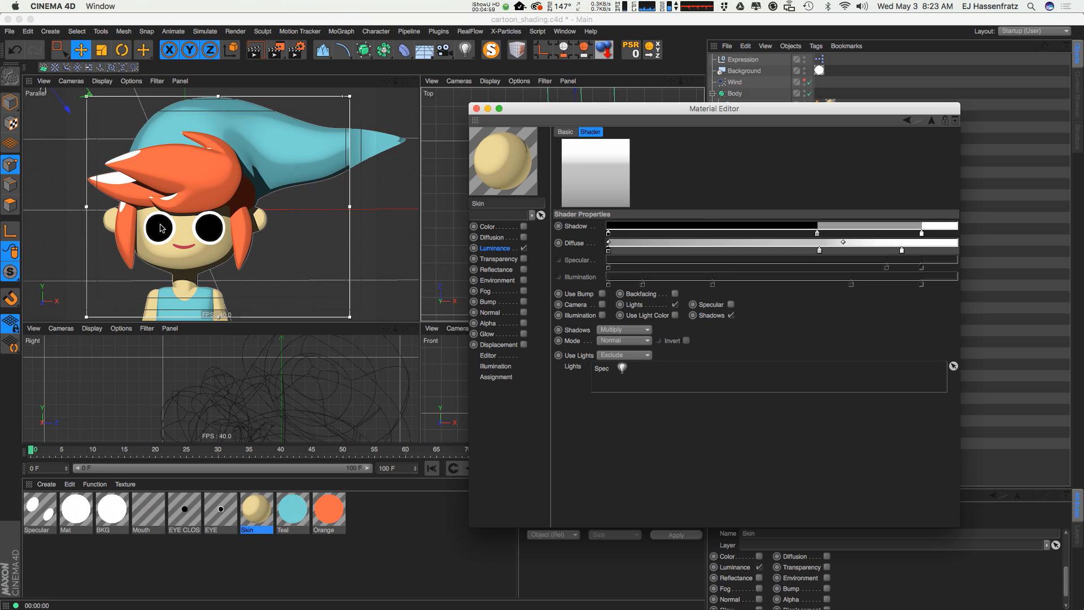
click(675, 294)
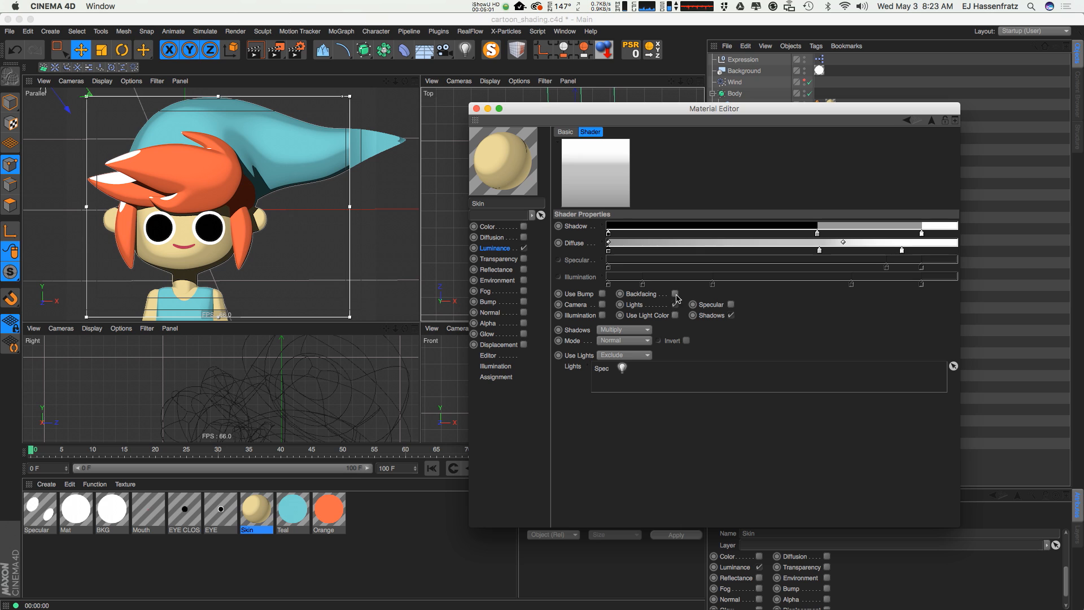
mouse_move(609, 250)
mouse_down()
mouse_move(683, 250)
mouse_move(626, 250)
mouse_up()
click(675, 294)
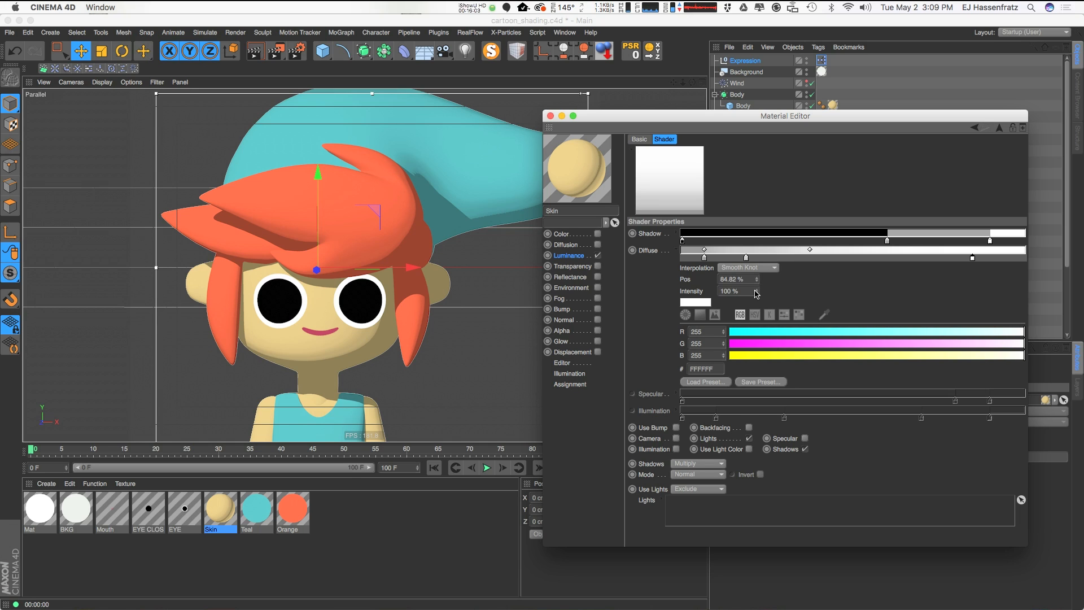
Enable the Skin material's Bump channel and load a Noise shader as its texture
click(576, 310)
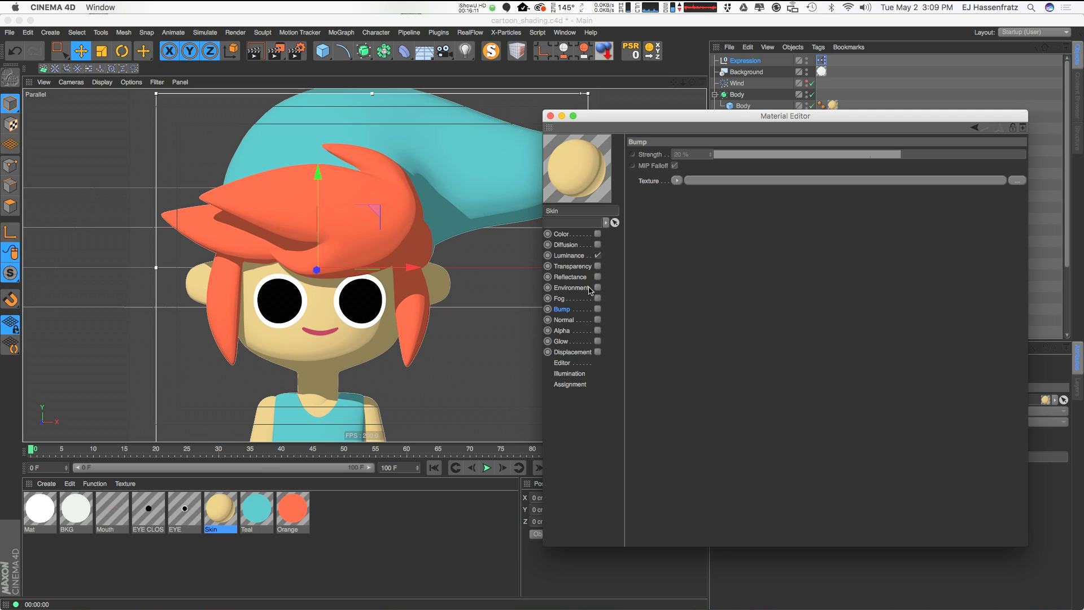
click(598, 310)
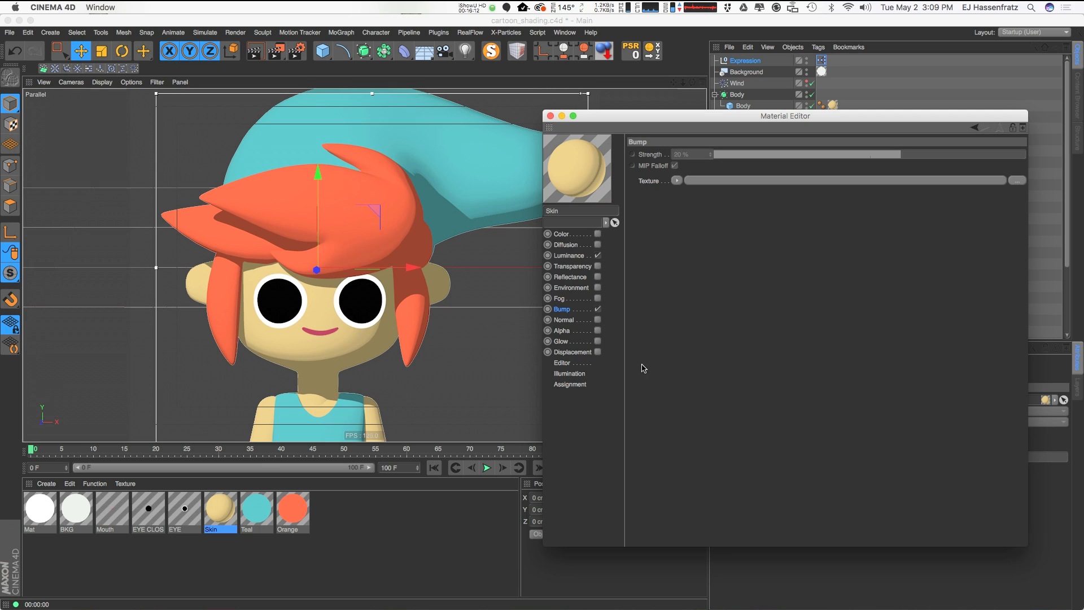
click(677, 182)
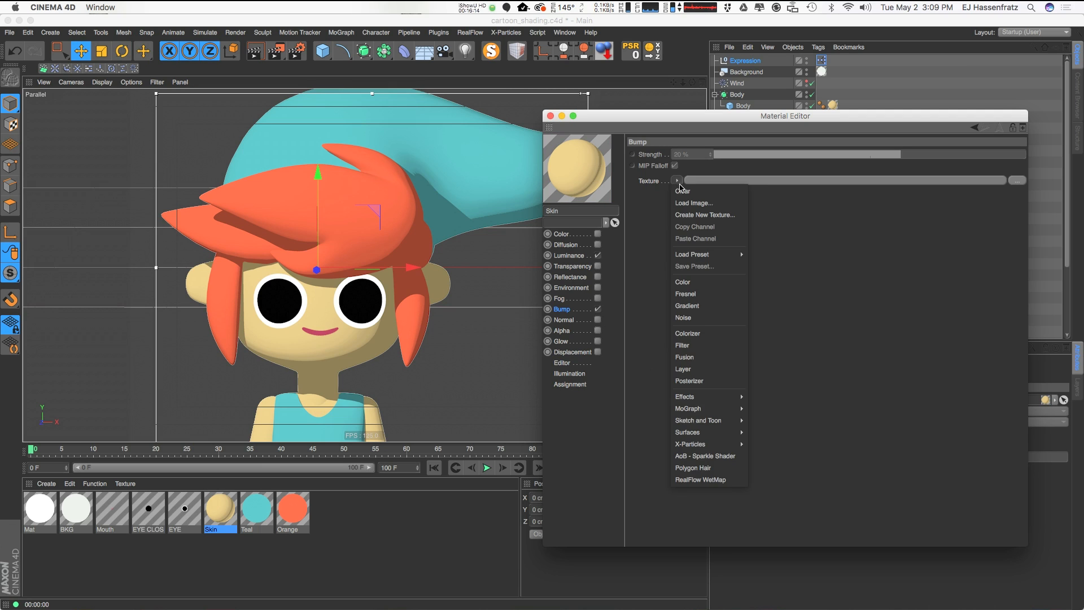
click(703, 316)
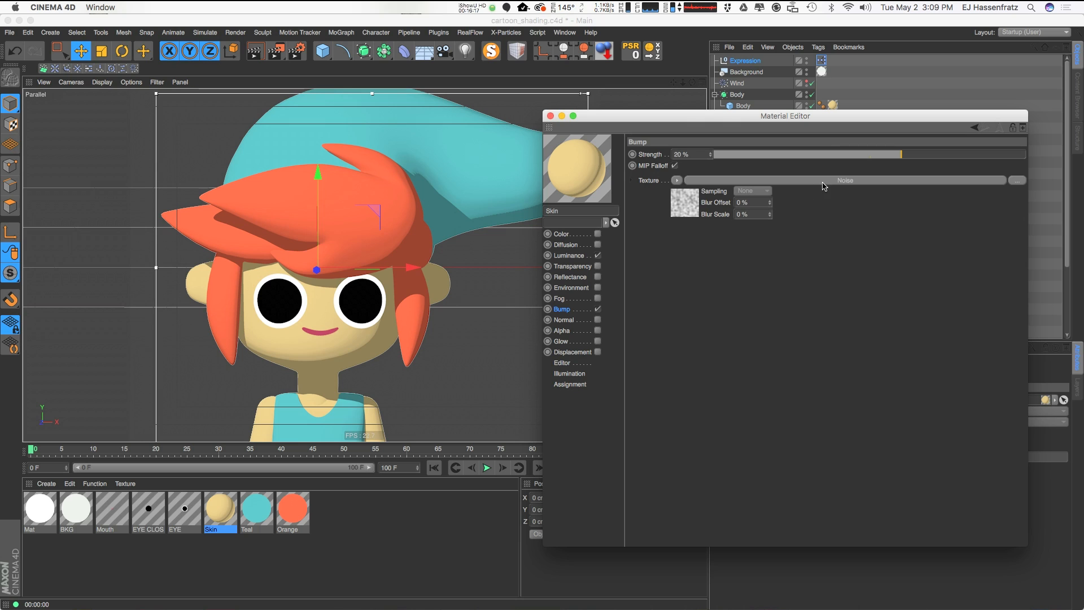
Set the bump Noise's Global Scale to 30% and its Contrast to 75%
click(826, 182)
click(721, 301)
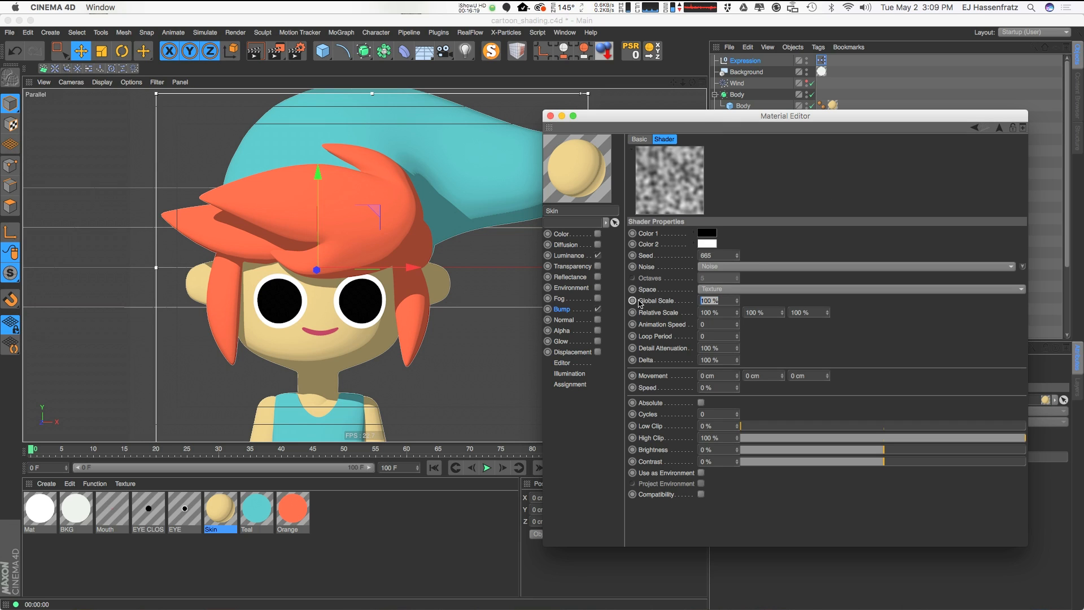
text(30)
key(Return)
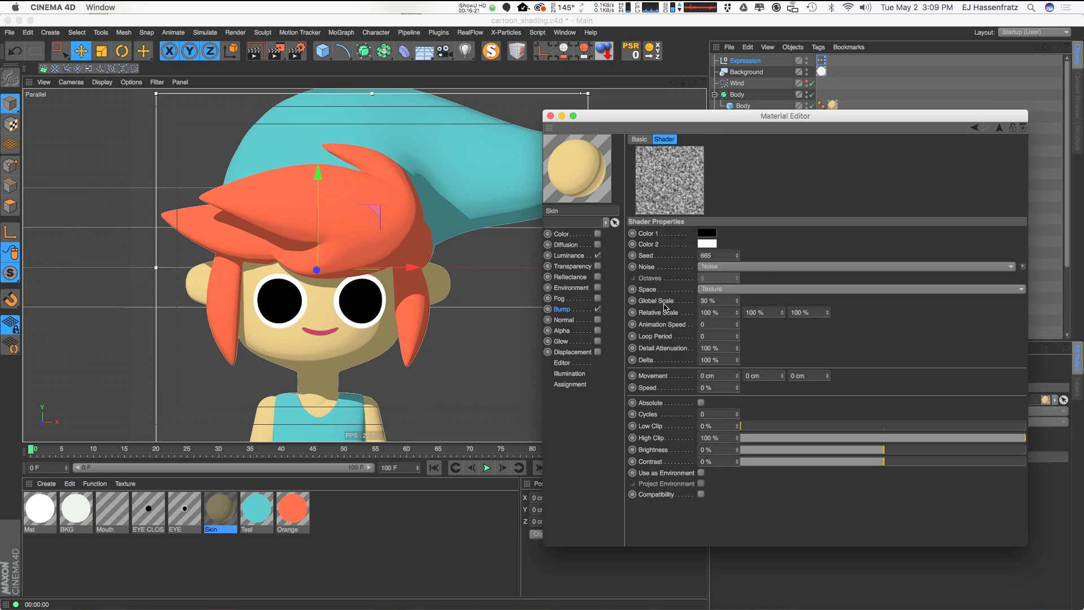
mouse_move(911, 464)
mouse_down()
mouse_move(1005, 465)
mouse_move(992, 464)
mouse_up()
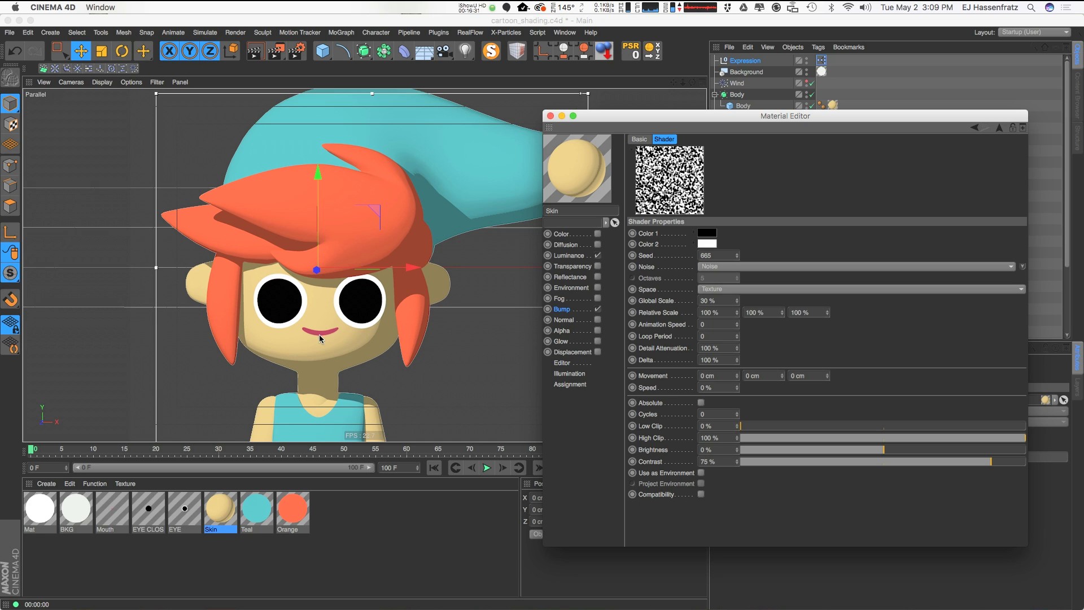
Reopen the Cel shader in the Skin material's Luminance channel and enable Use Bump
click(568, 256)
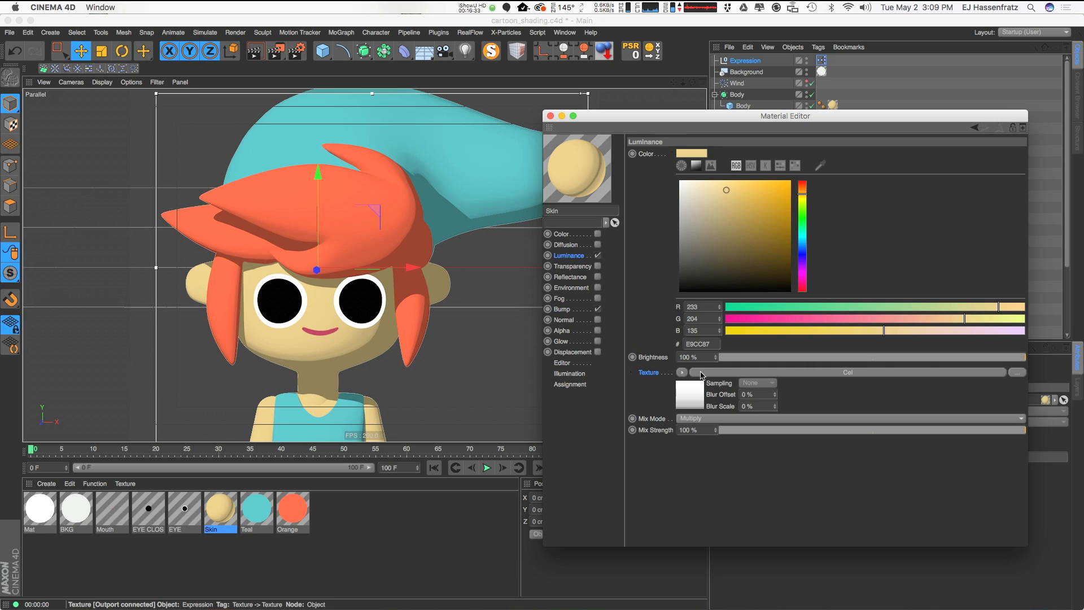
click(753, 374)
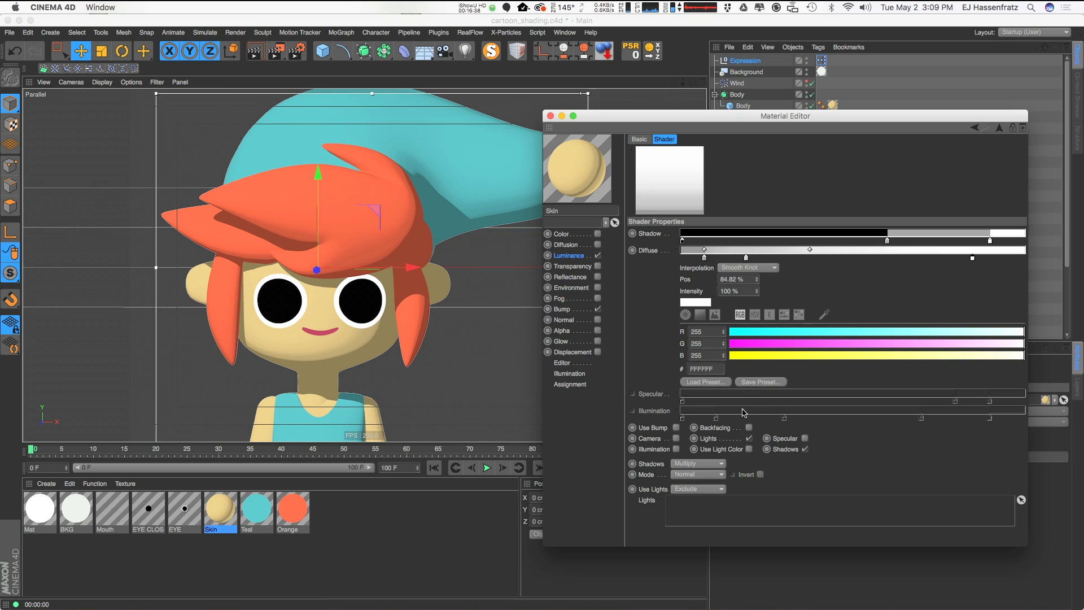
click(666, 432)
click(676, 428)
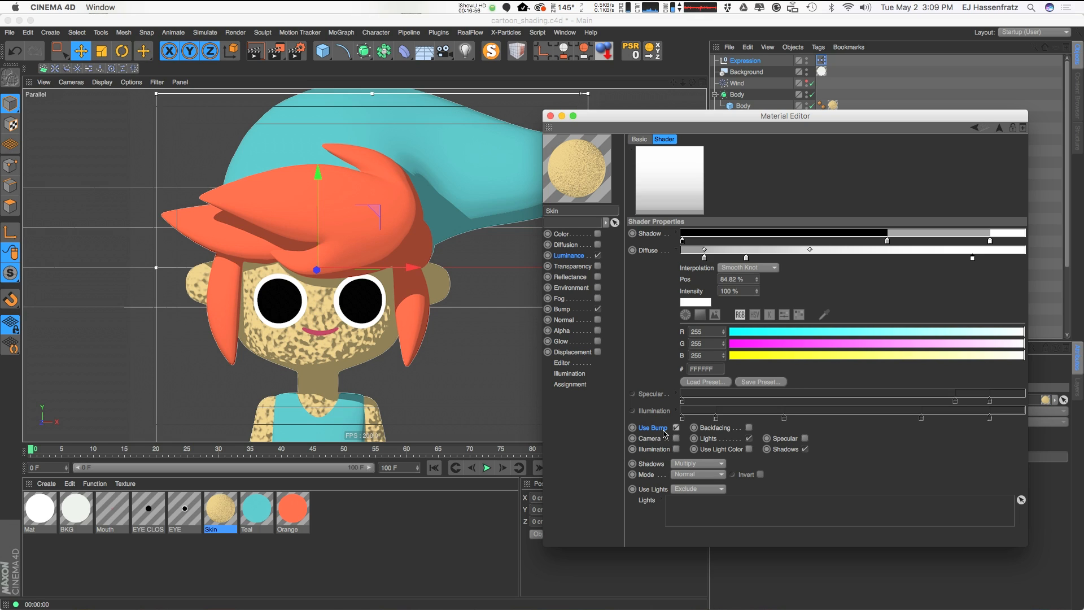
Reduce the Global Scale of the Skin's bump Noise, trying 5% and settling on 3%
click(577, 309)
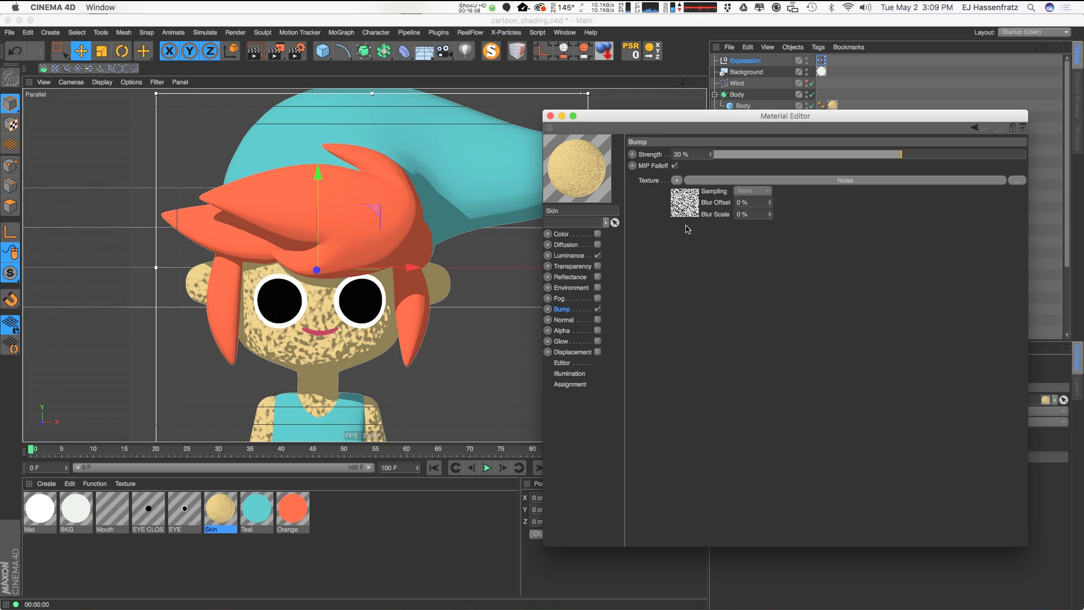
click(735, 183)
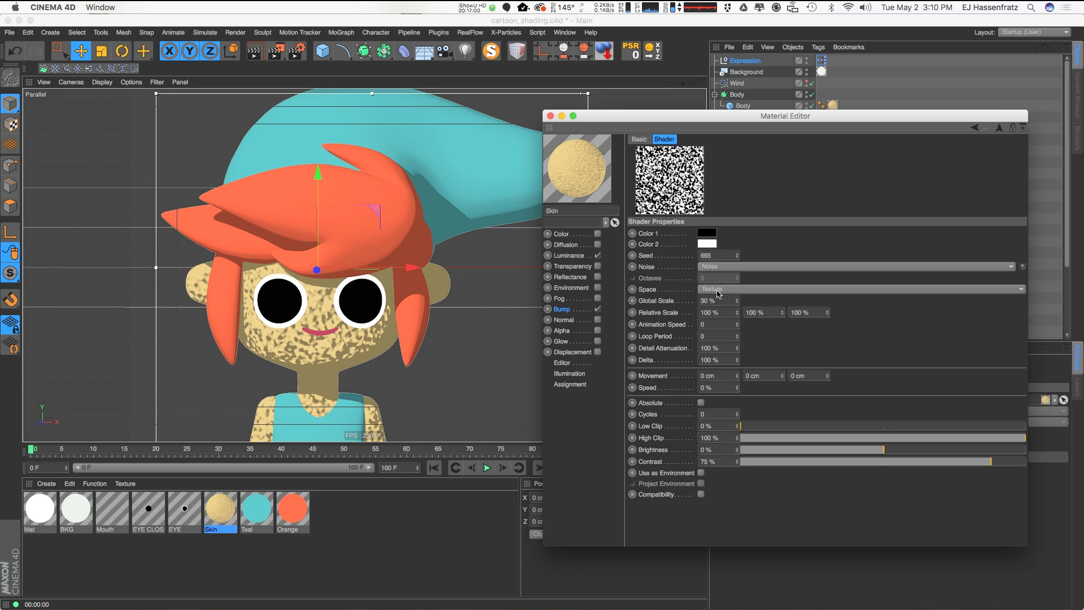
double_click(713, 301)
text(5)
key(Return)
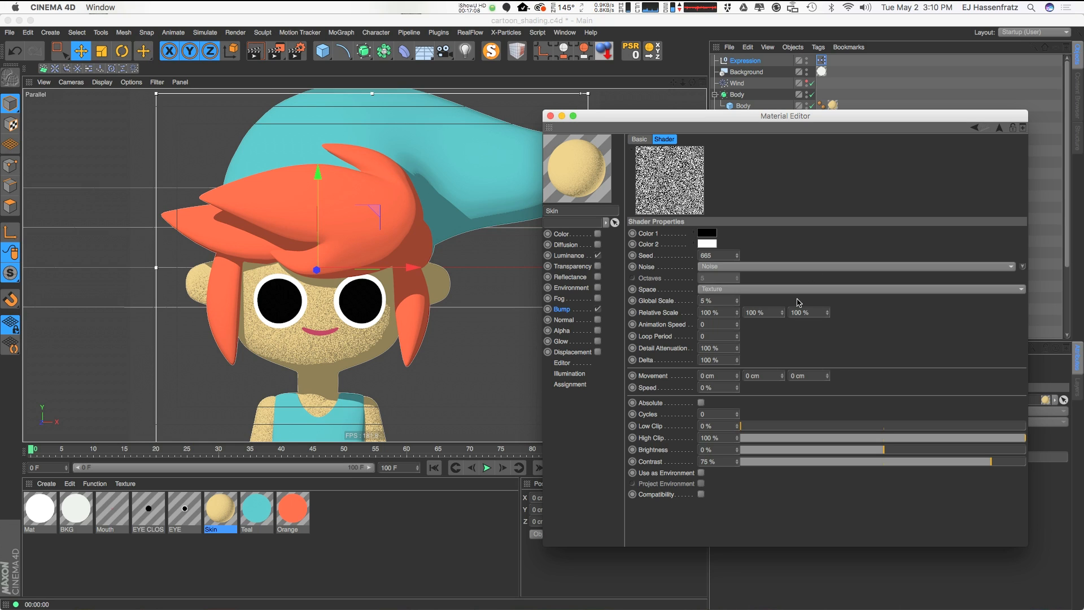
double_click(707, 300)
text(3)
key(Return)
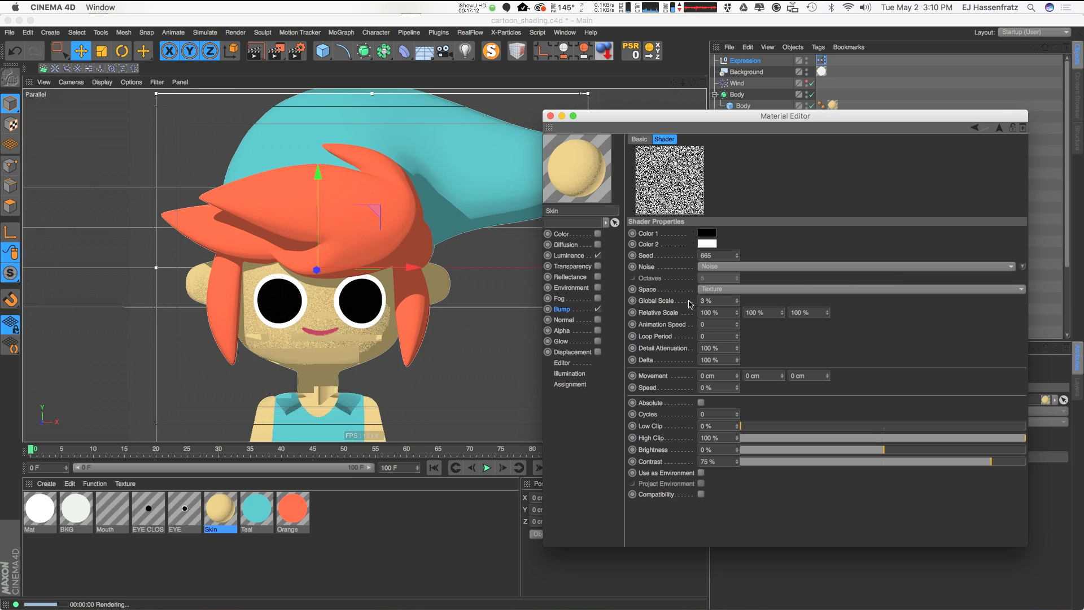
Lower the Skin material's Bump Strength, trying 5% and 1% and settling on 2%
click(563, 309)
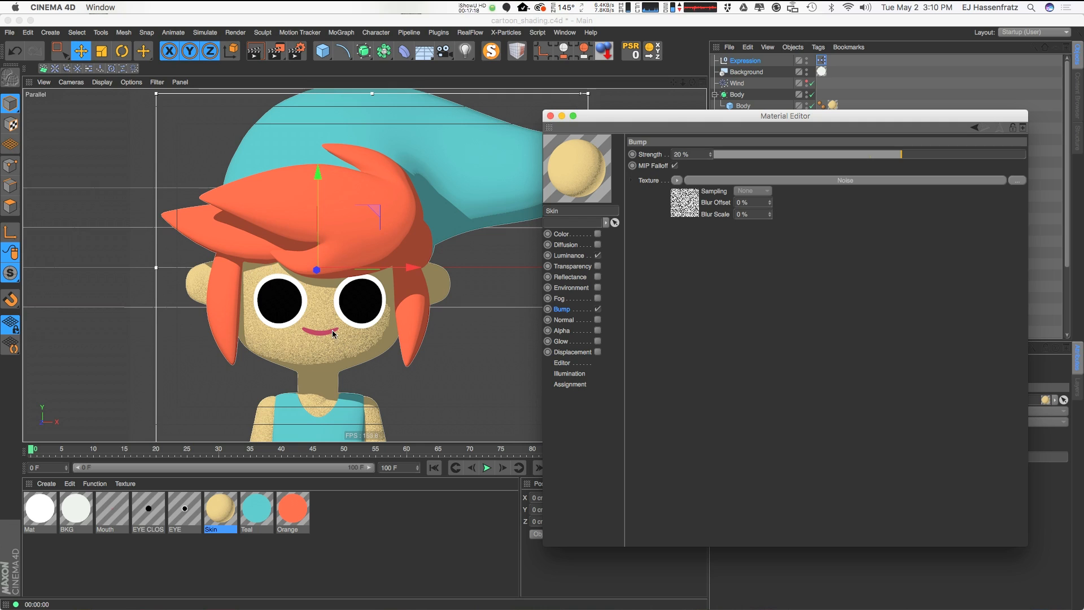
click(878, 157)
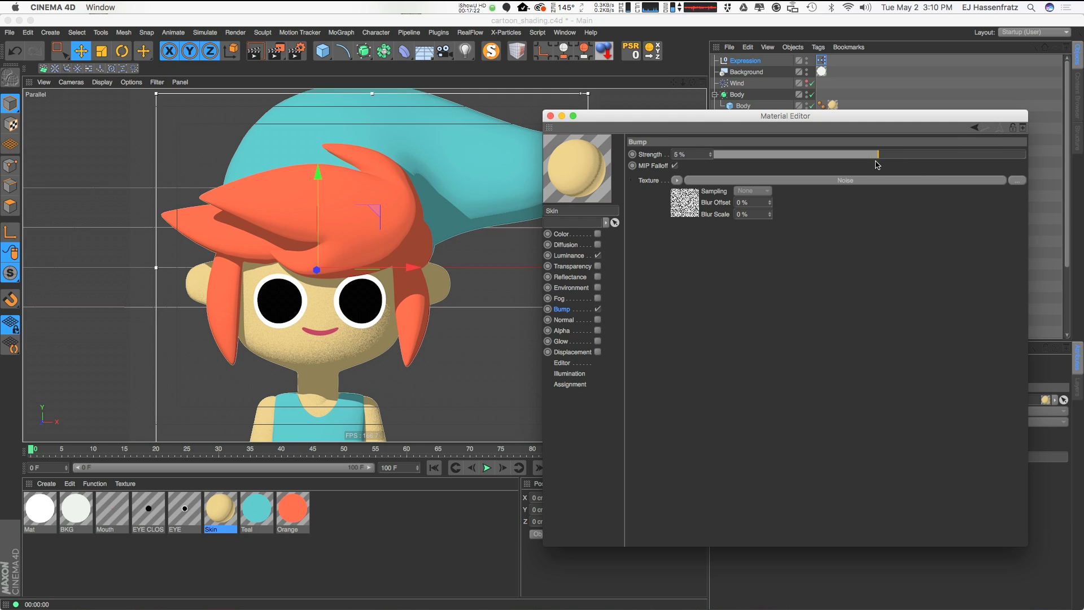
drag(711, 156, 712, 162)
drag(698, 158, 585, 163)
text(1)
key(Return)
click(710, 154)
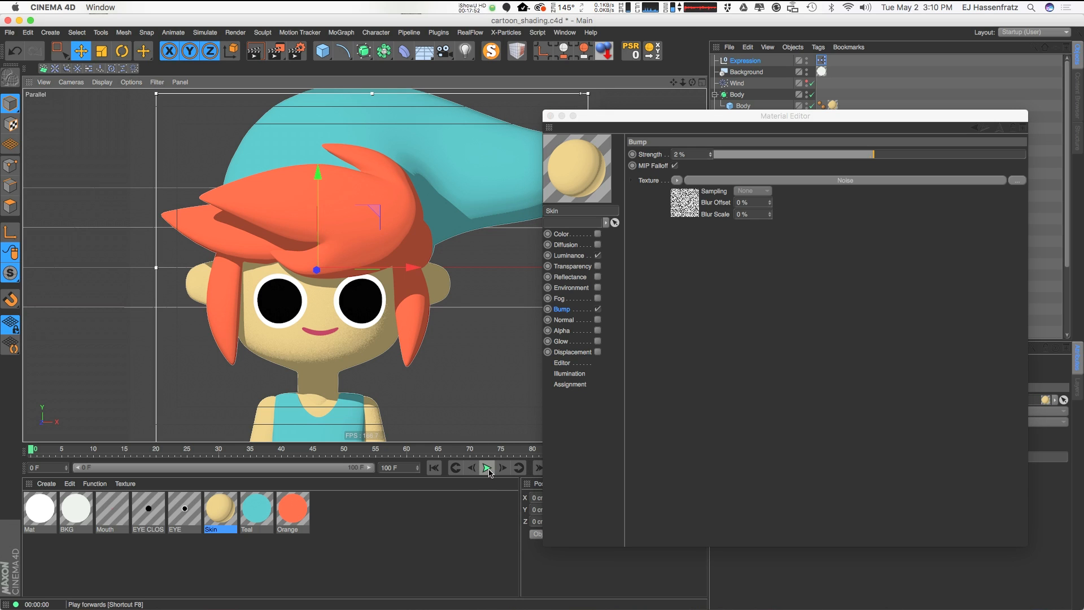
Play the animation to check the grainy skin shading in motion, and return to the first frame
click(487, 469)
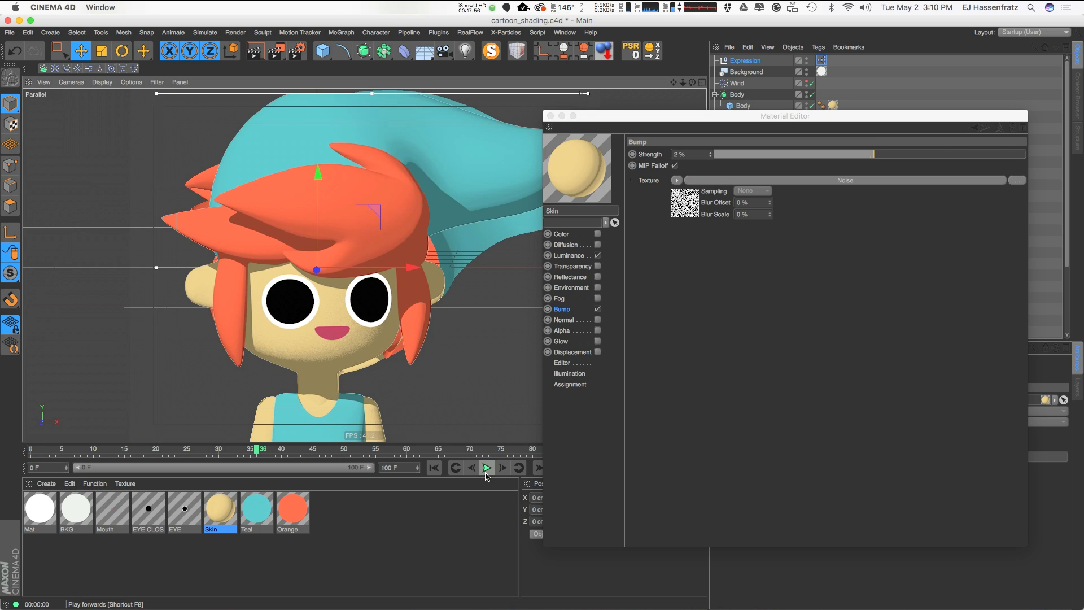
click(485, 470)
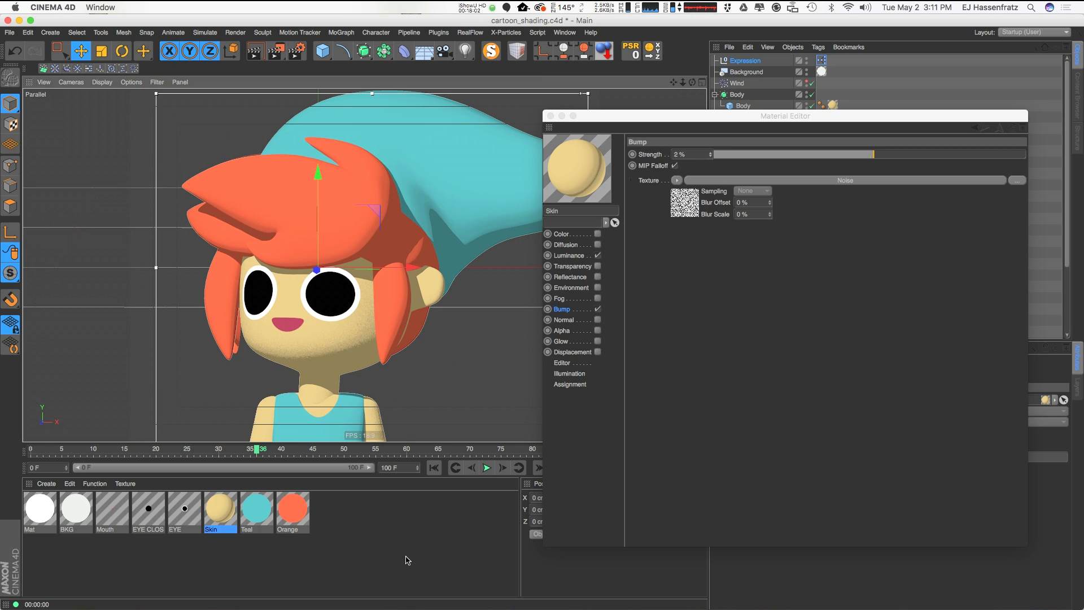
click(434, 468)
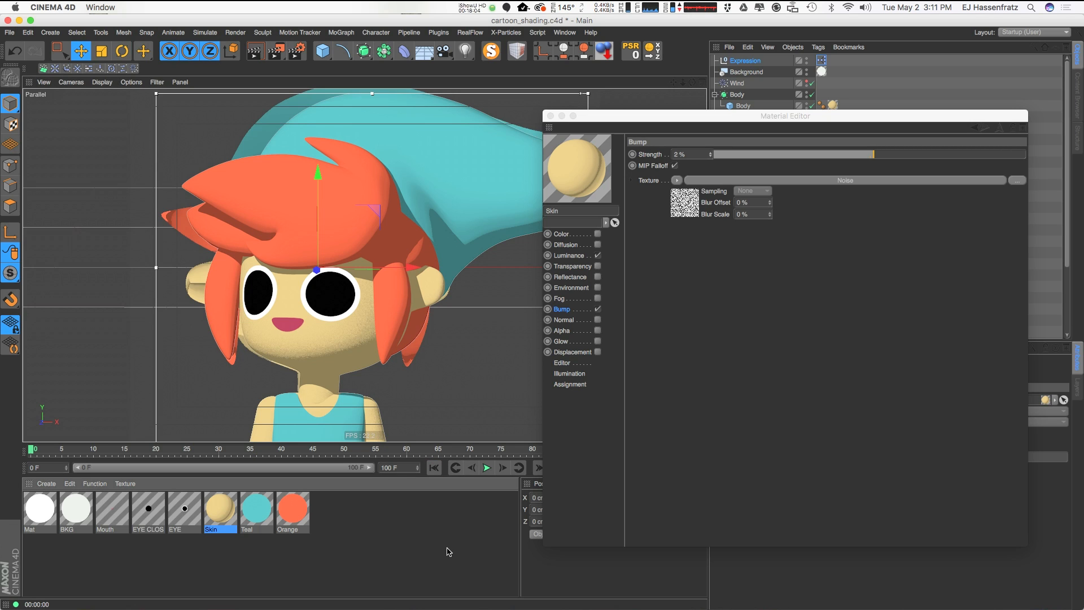
Set the Skin material's Bump Texture parameter as the XPressions driver
right_click(647, 181)
click(648, 181)
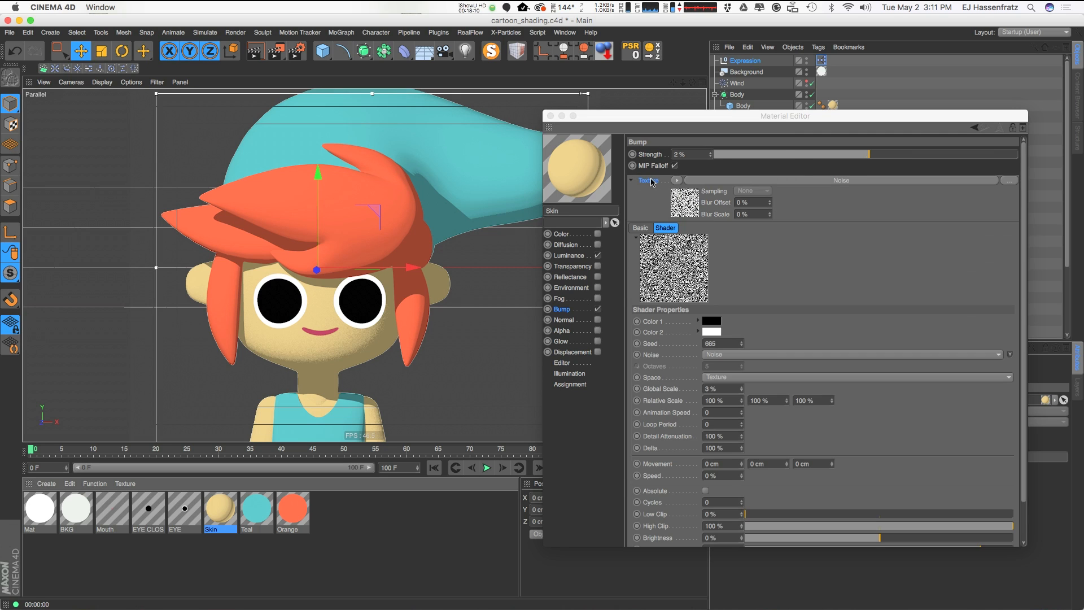
click(650, 180)
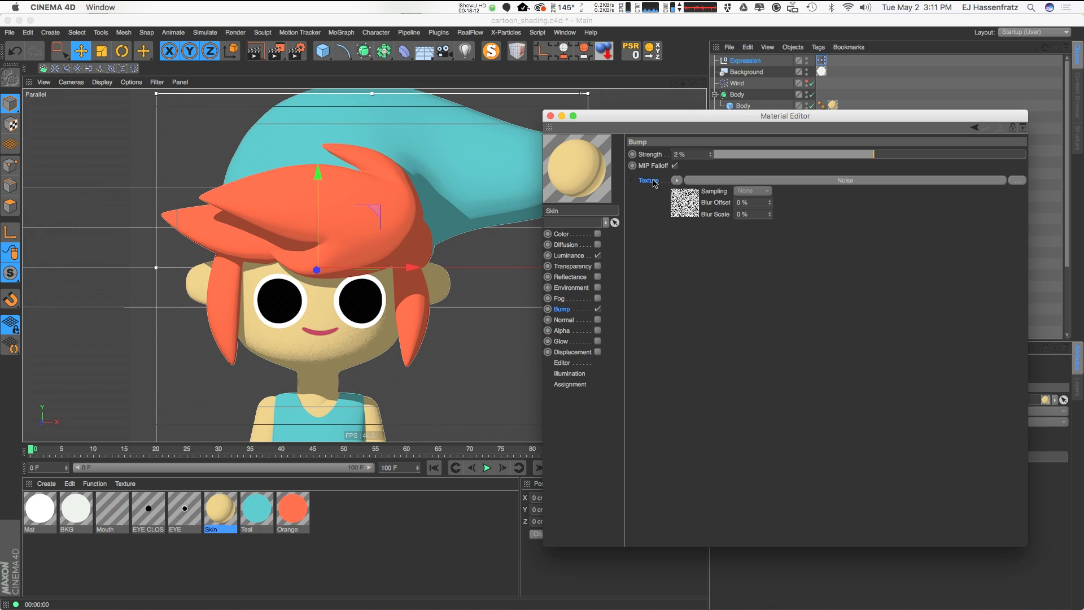
right_click(652, 183)
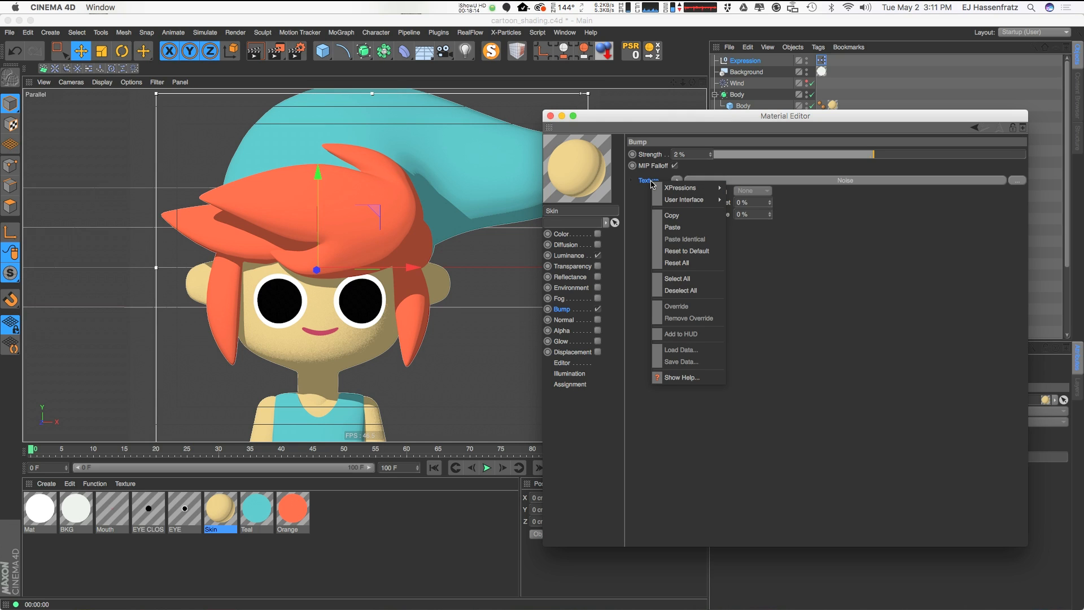
mouse_move(683, 187)
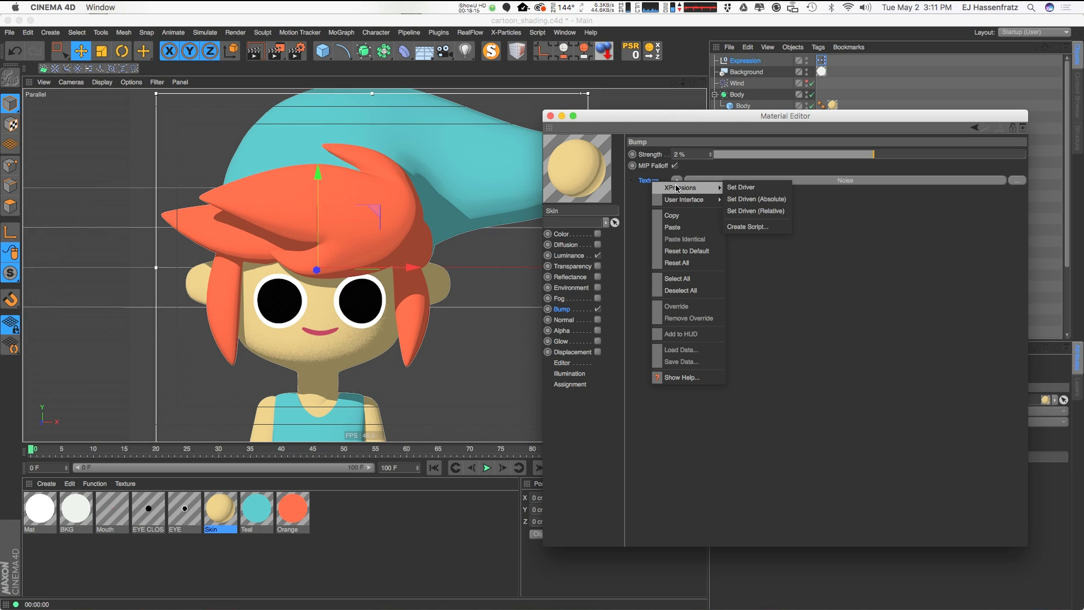
click(744, 187)
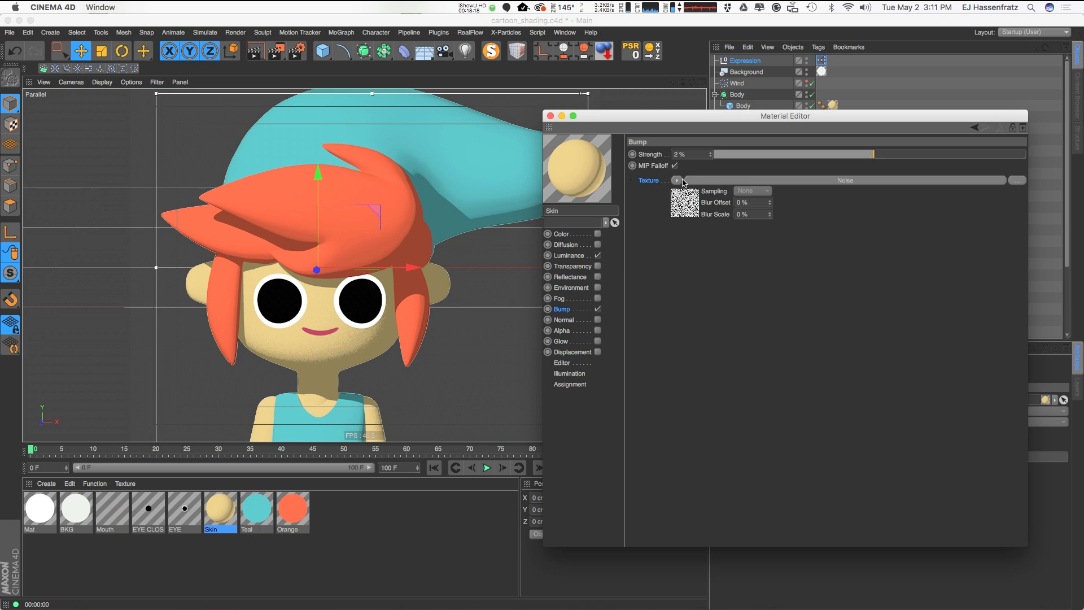
Enable Bump on the Teal and Orange materials and set their Bump Texture as driven (absolute) by the Skin material's texture
drag(319, 549, 248, 516)
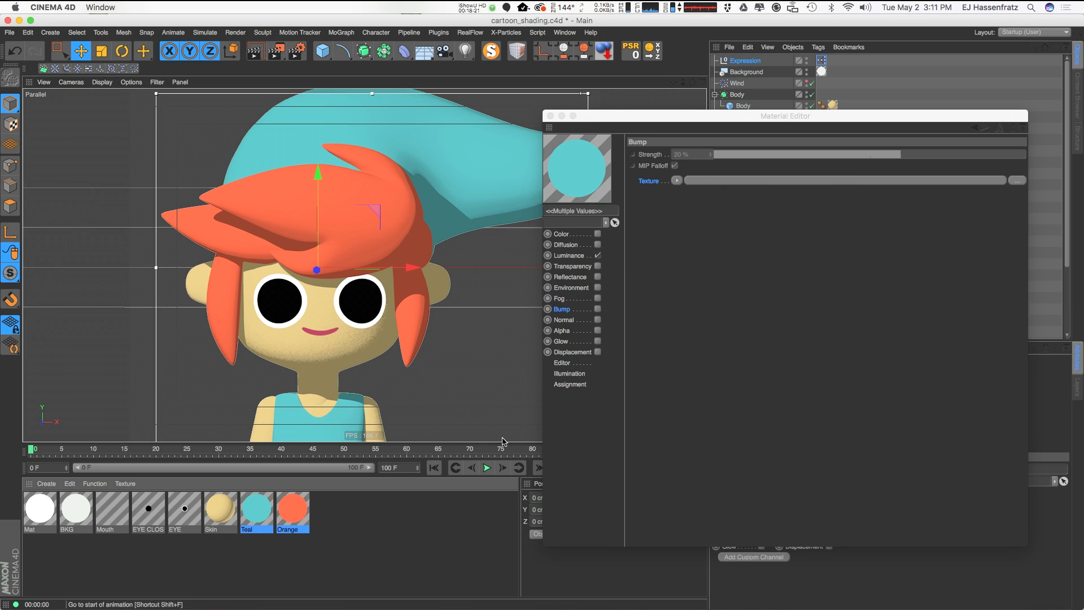
click(598, 309)
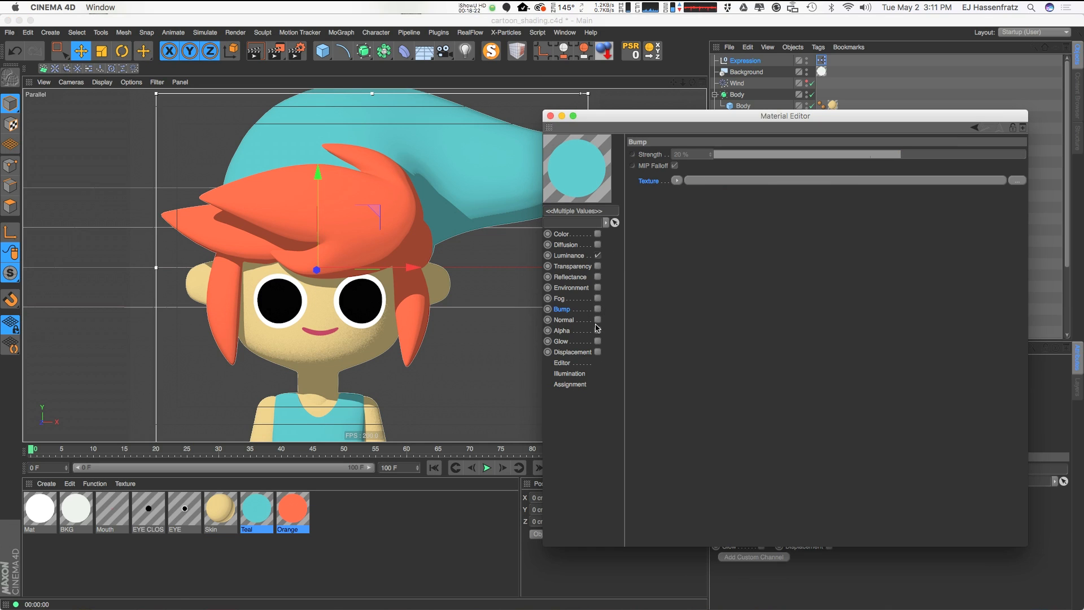
right_click(658, 185)
mouse_move(697, 188)
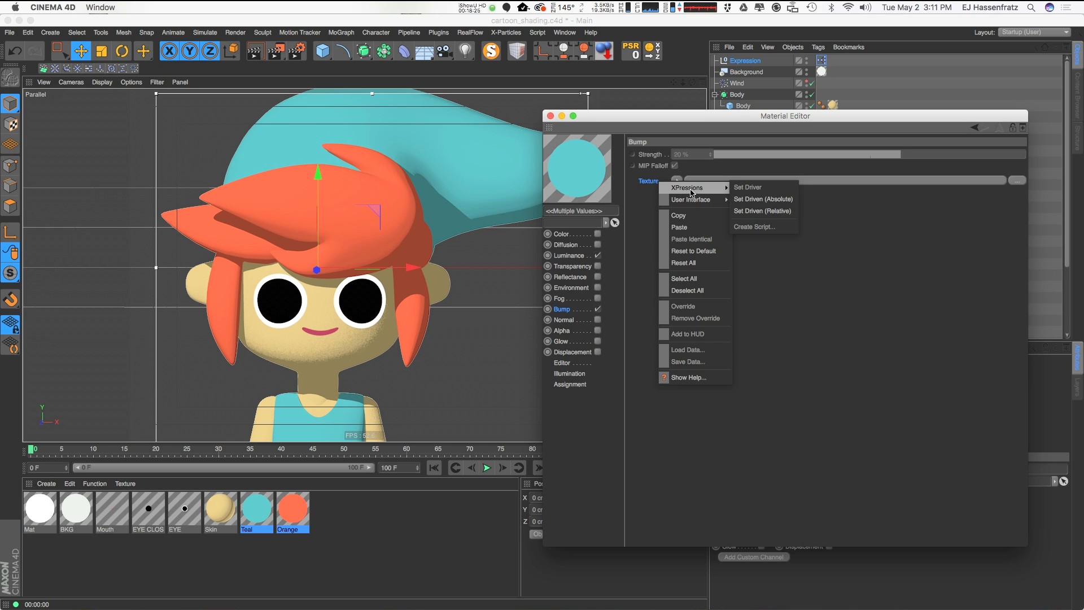
click(757, 200)
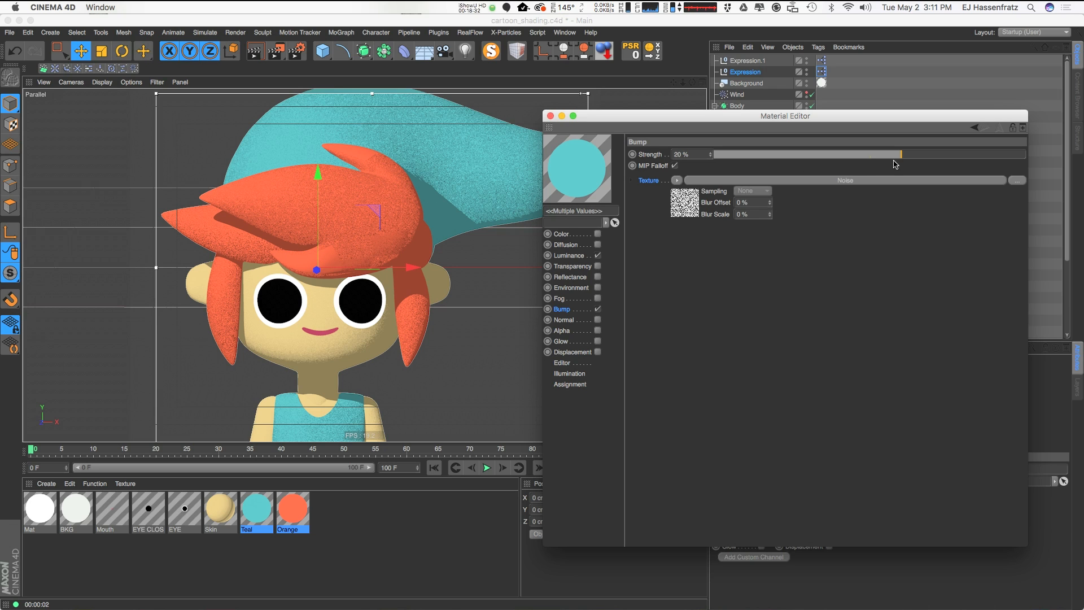
Lower the Teal and Orange Bump Strength to 7%, and set the Skin material's Bump Strength as the XPressions driver
drag(898, 161, 882, 161)
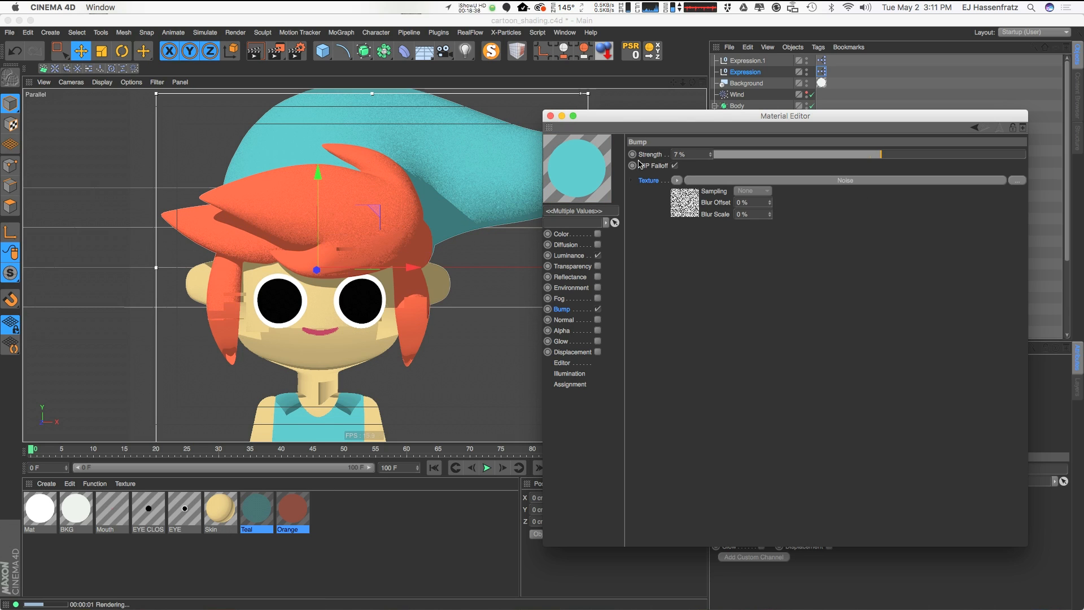
click(231, 514)
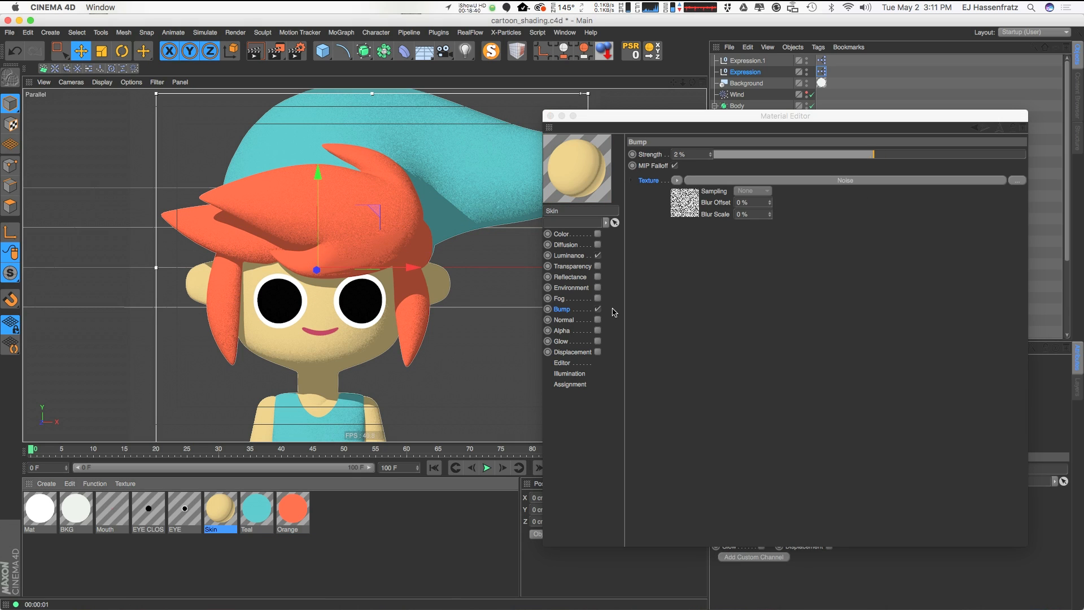
right_click(660, 158)
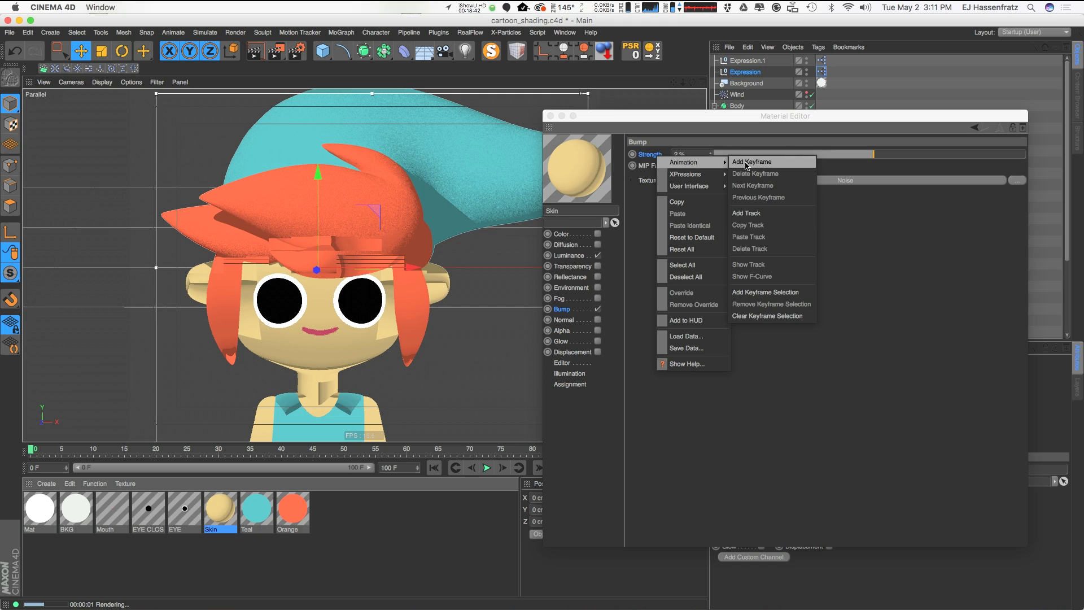
click(646, 159)
right_click(647, 157)
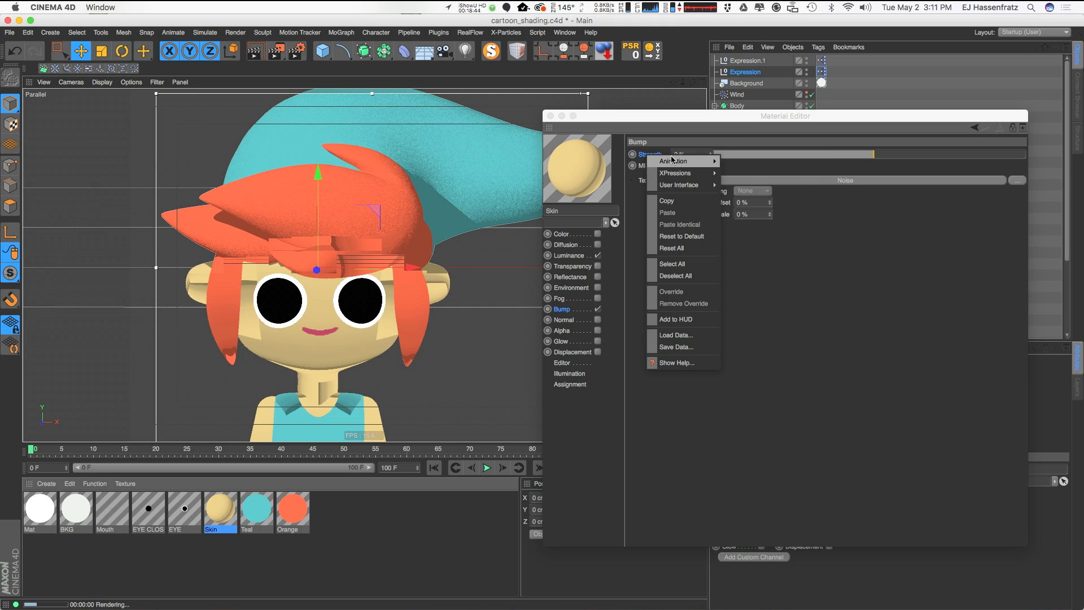
mouse_move(673, 162)
click(736, 173)
Set the Bump Strength of the Teal and Orange materials as driven (absolute) by the Skin material's strength
drag(305, 511, 248, 522)
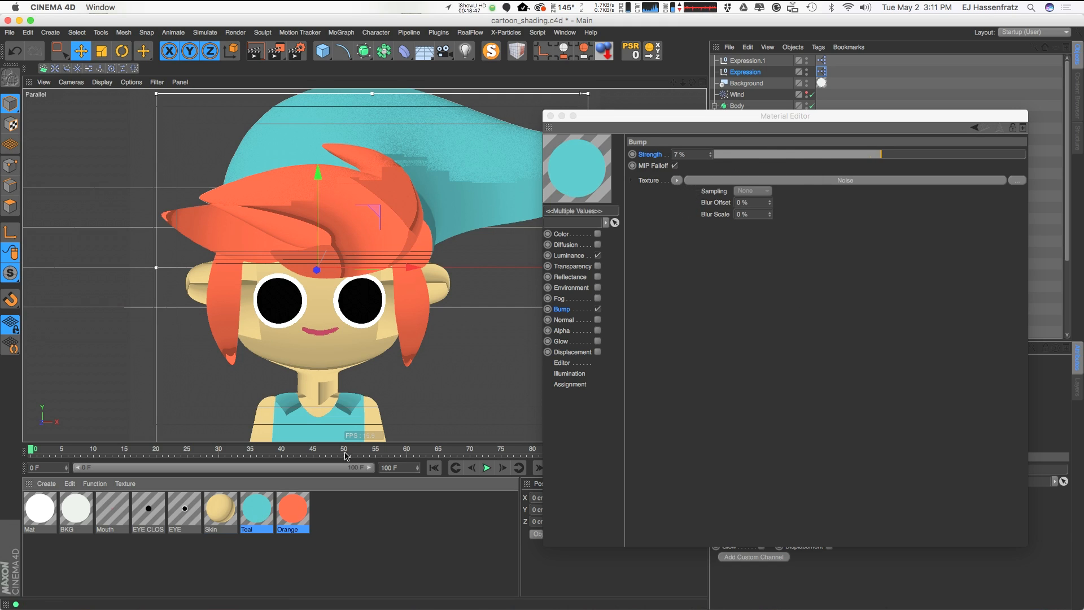
right_click(651, 157)
mouse_move(667, 162)
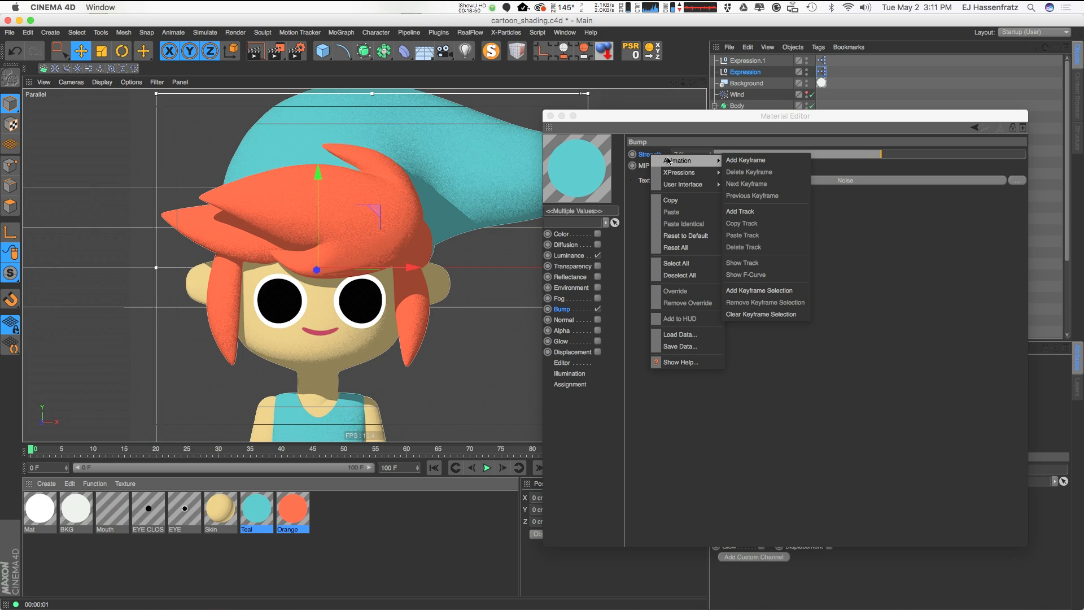
click(744, 184)
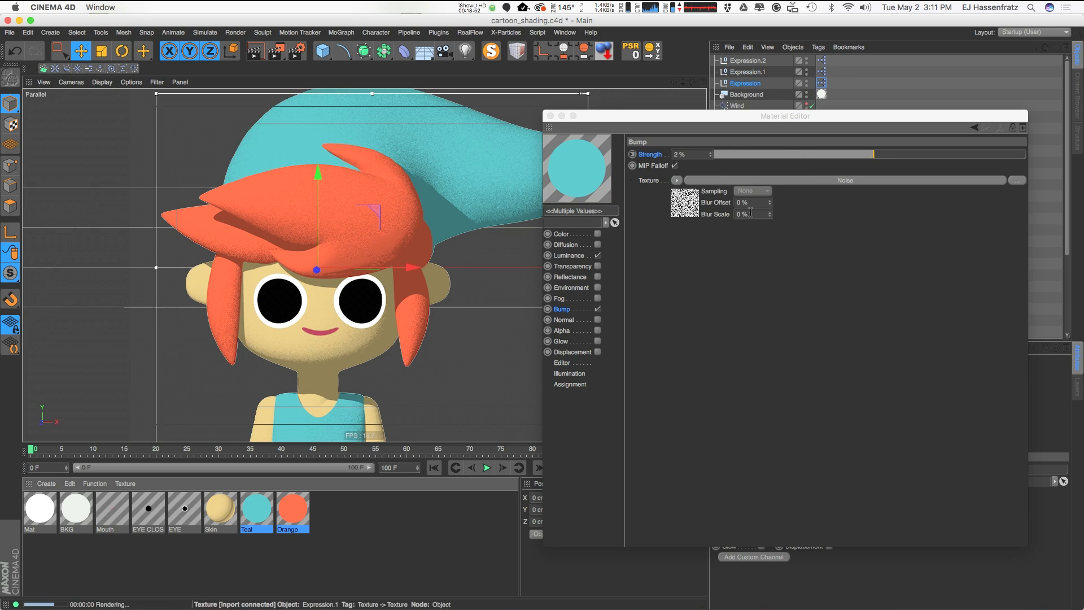
Raise the Skin material's Bump Strength, trying 18% and settling on 10%, and close the Material Editor
click(218, 513)
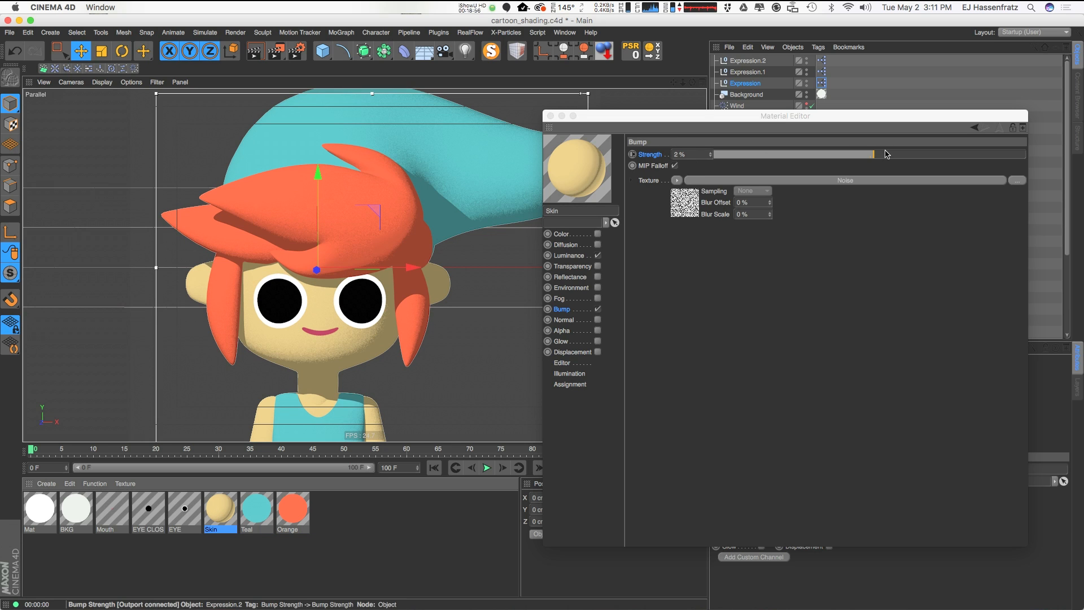
drag(879, 156, 898, 160)
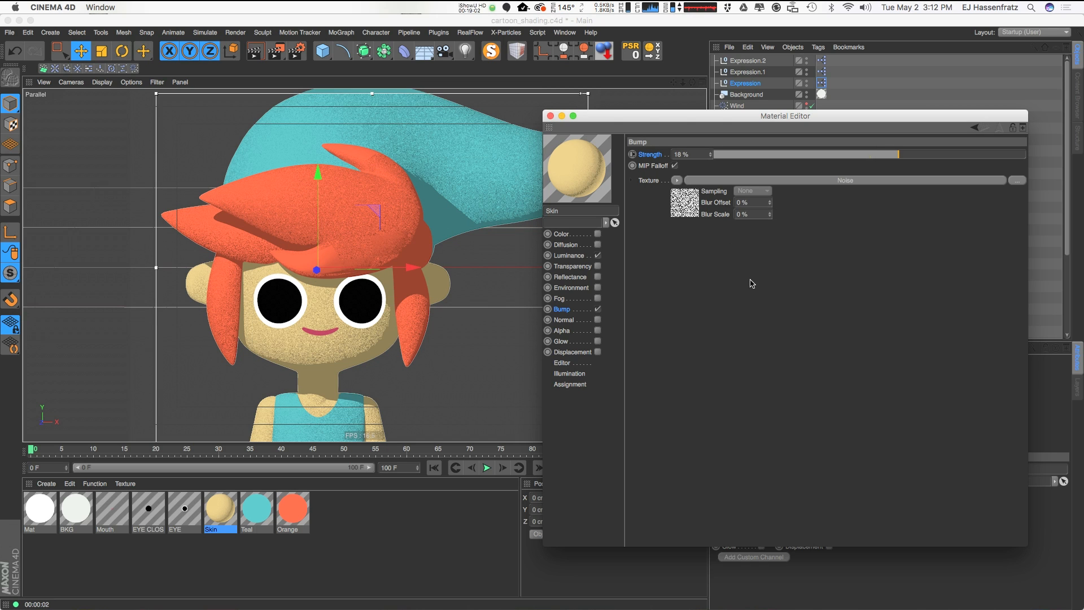
click(886, 155)
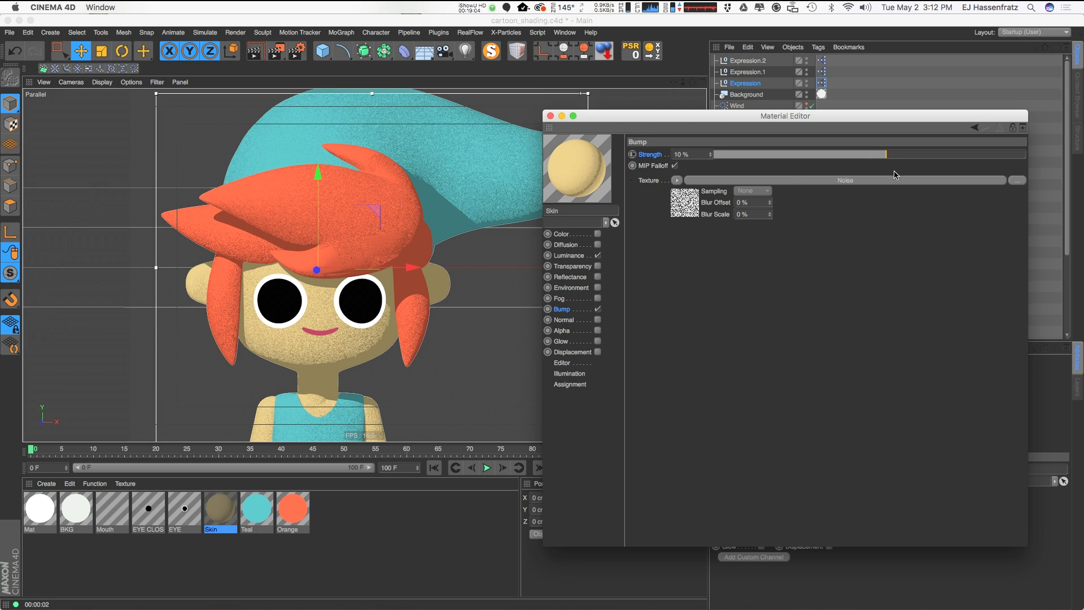
click(550, 117)
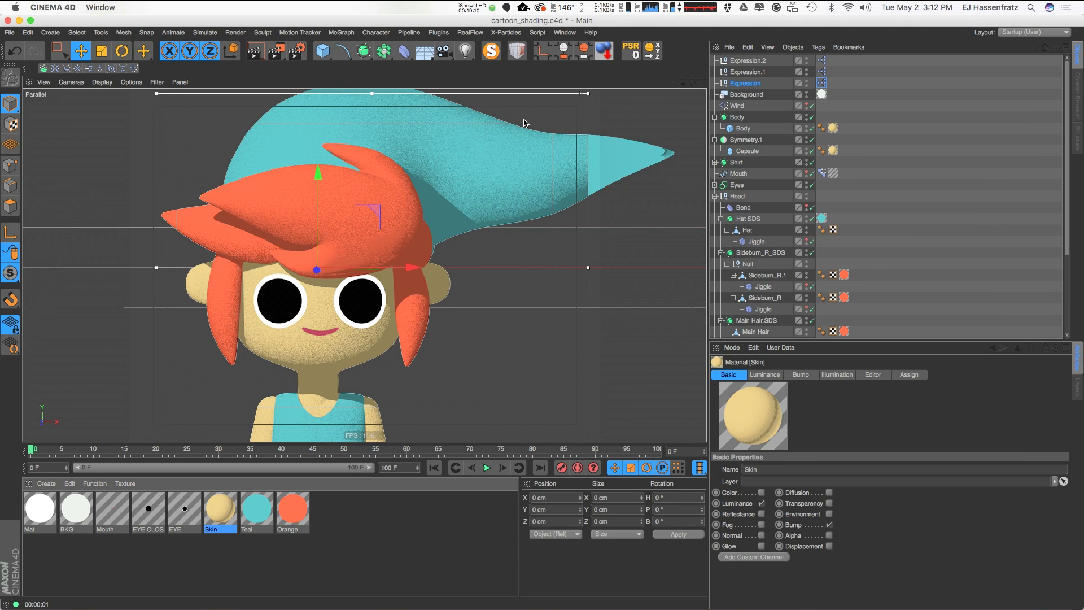
Compare the earlier cartoon shading renders in the Picture Viewer history, and close the viewer
click(564, 33)
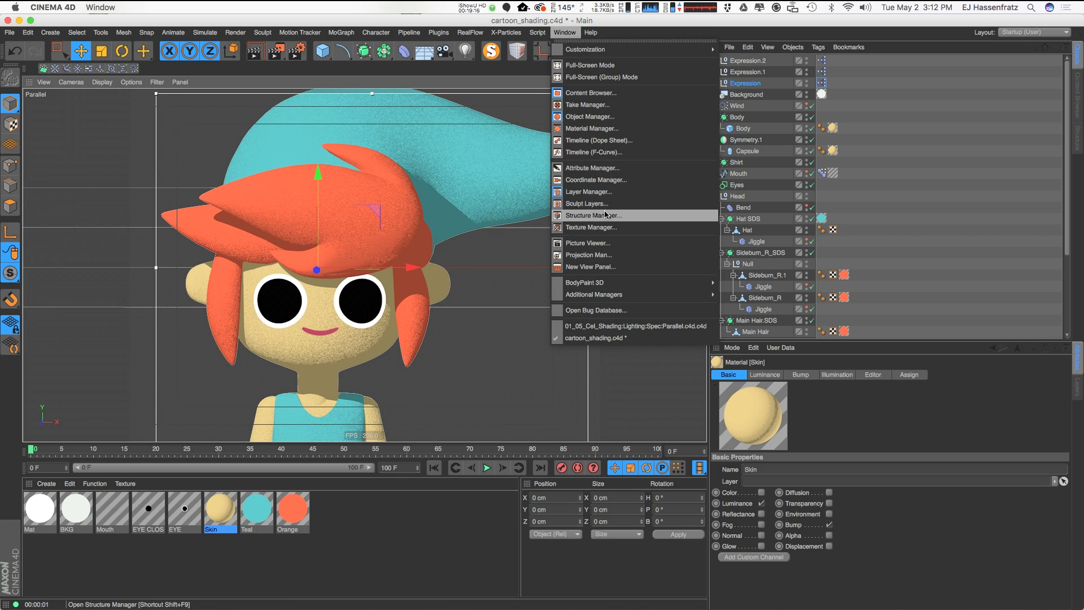
click(589, 243)
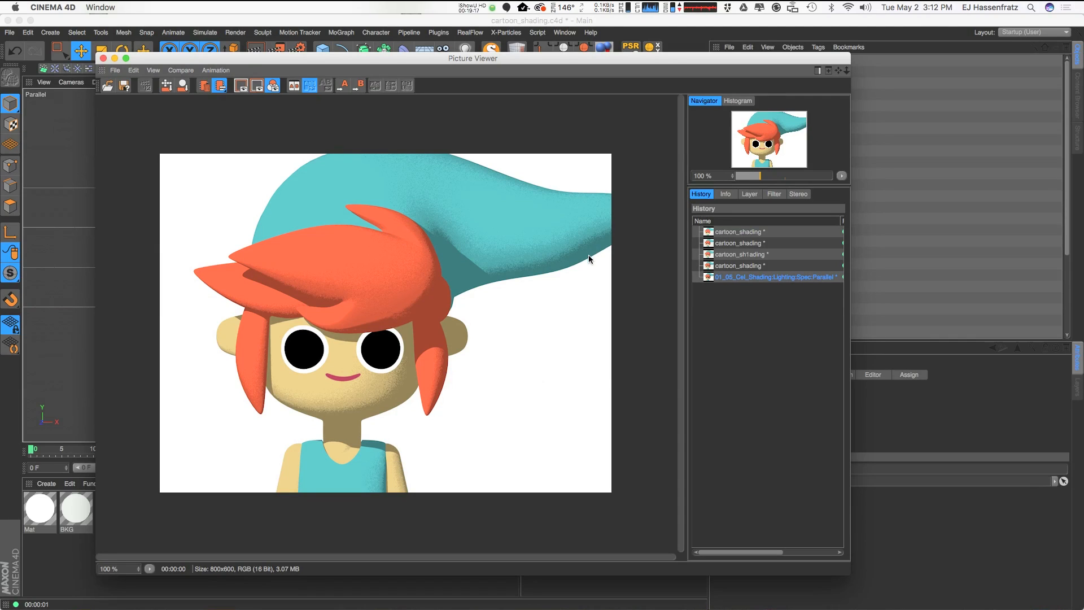
click(735, 267)
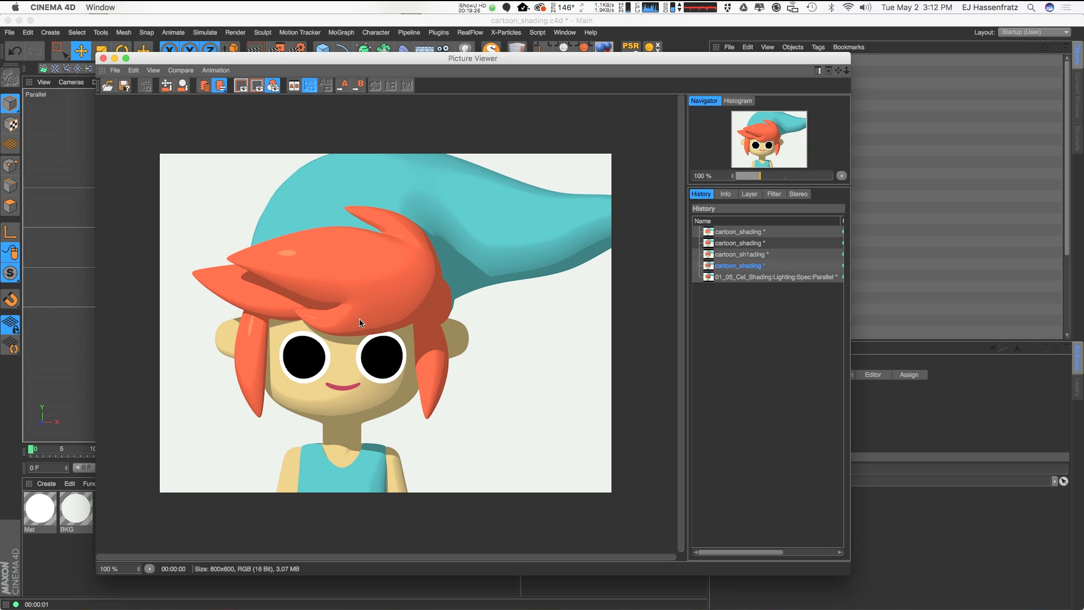
click(744, 255)
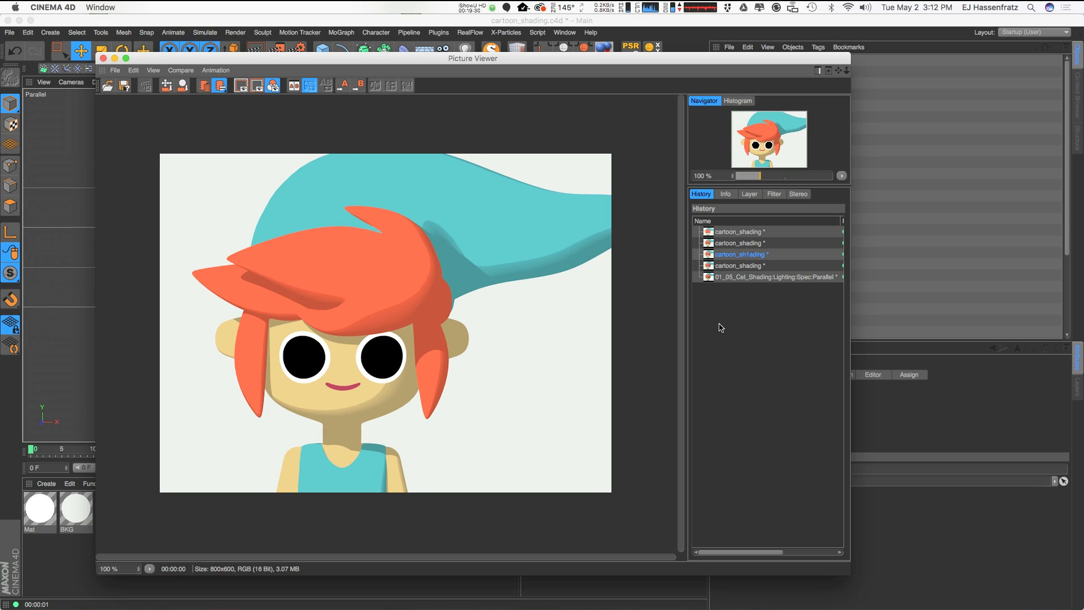
click(740, 244)
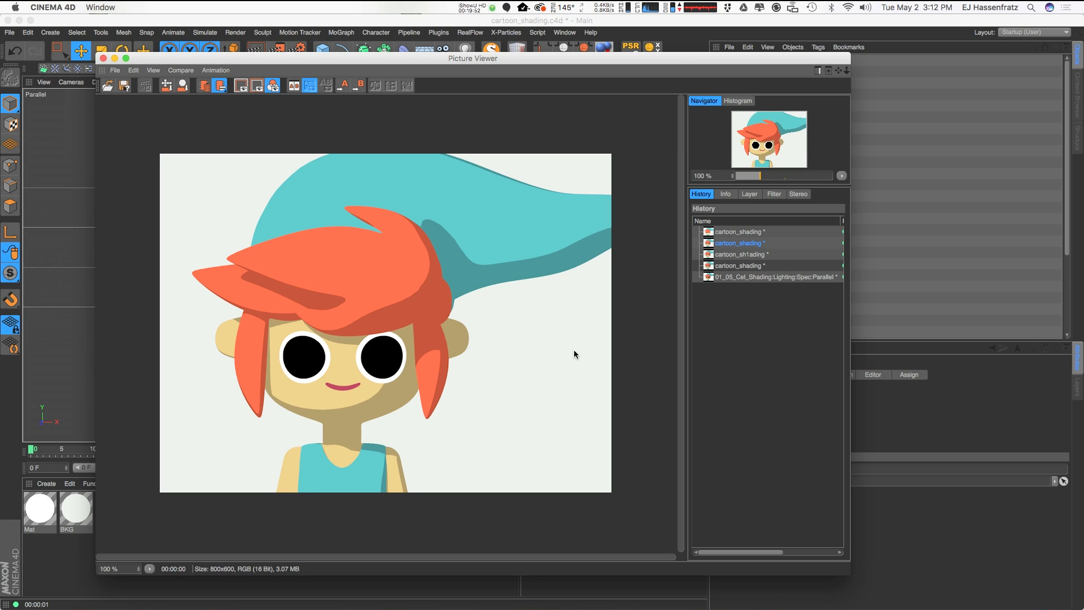
click(103, 59)
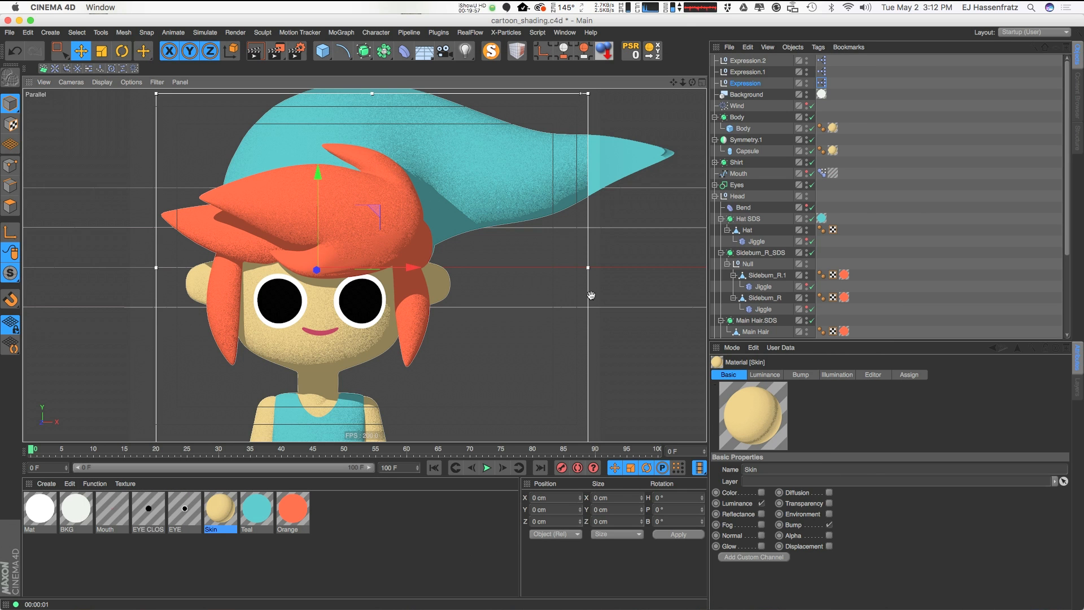
Examine the XPresso node setup behind Expression.2, including its Range Mapper, and close the editor
double_click(753, 61)
click(822, 61)
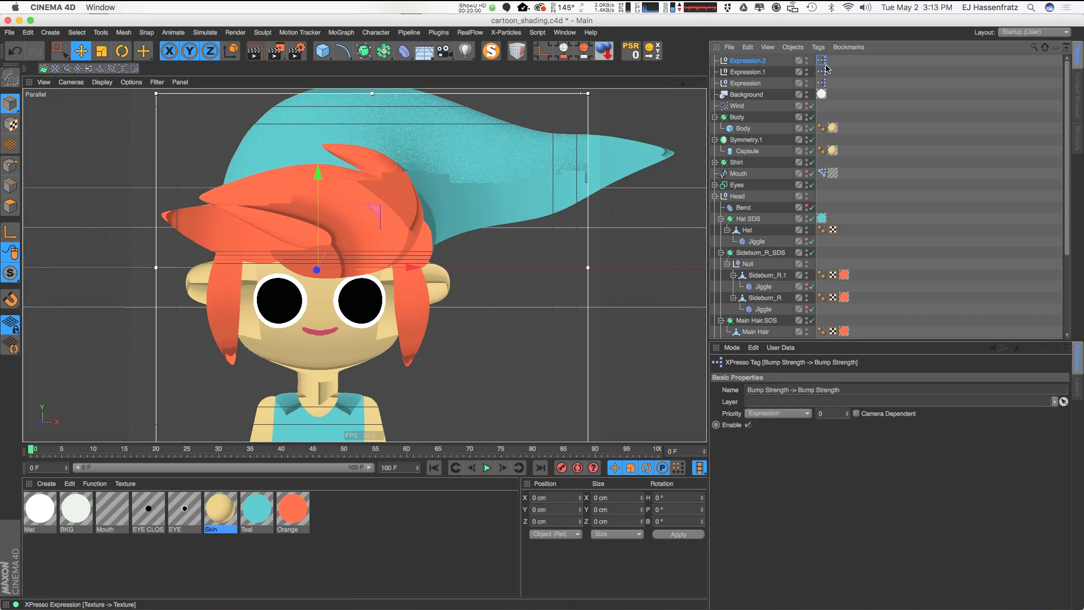
double_click(821, 60)
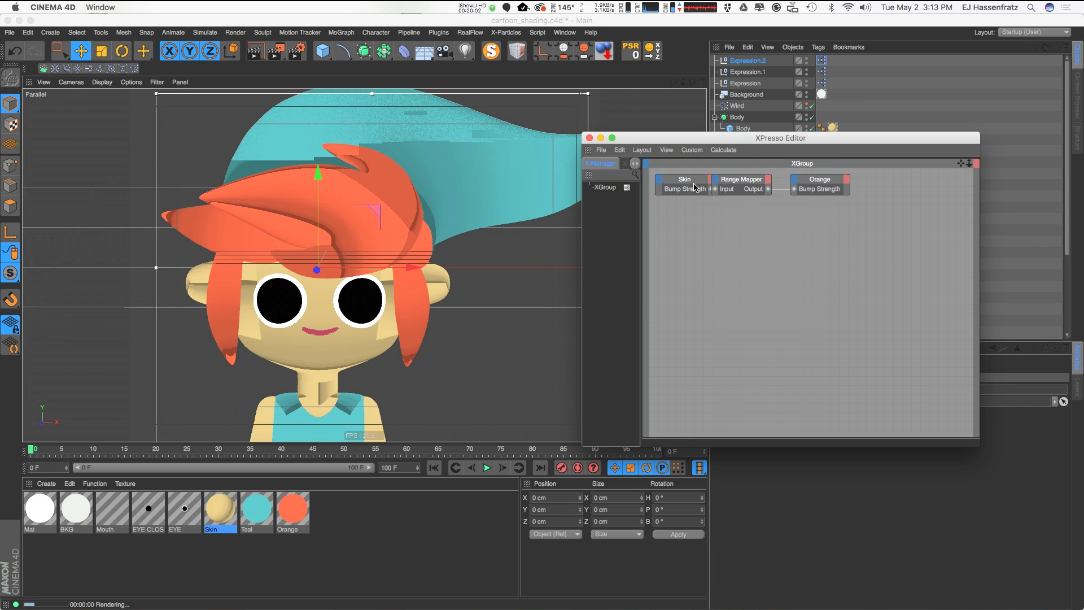
drag(740, 183, 745, 182)
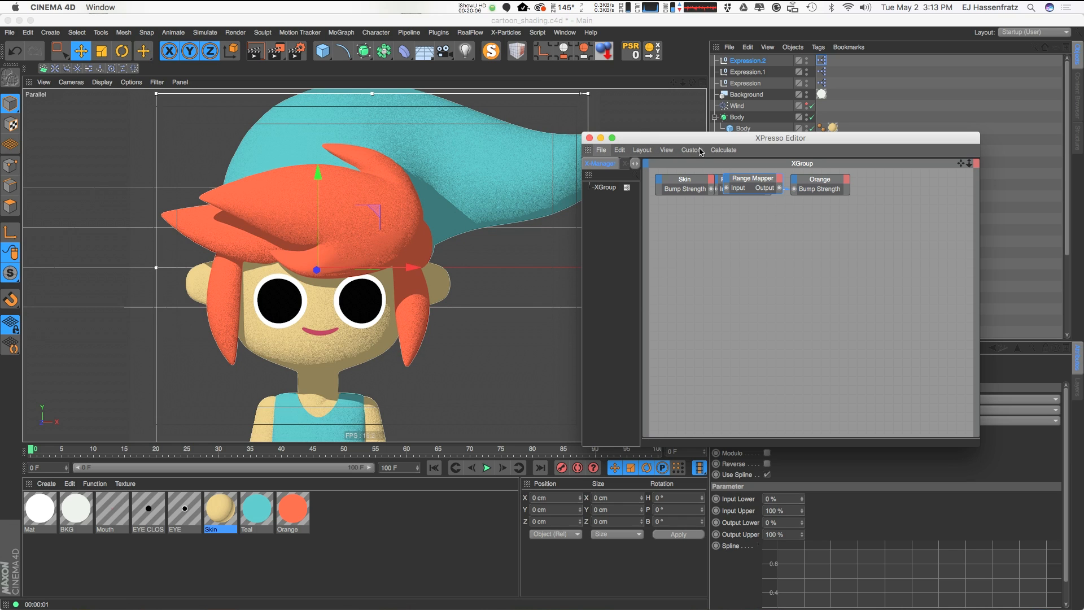
click(589, 138)
click(877, 173)
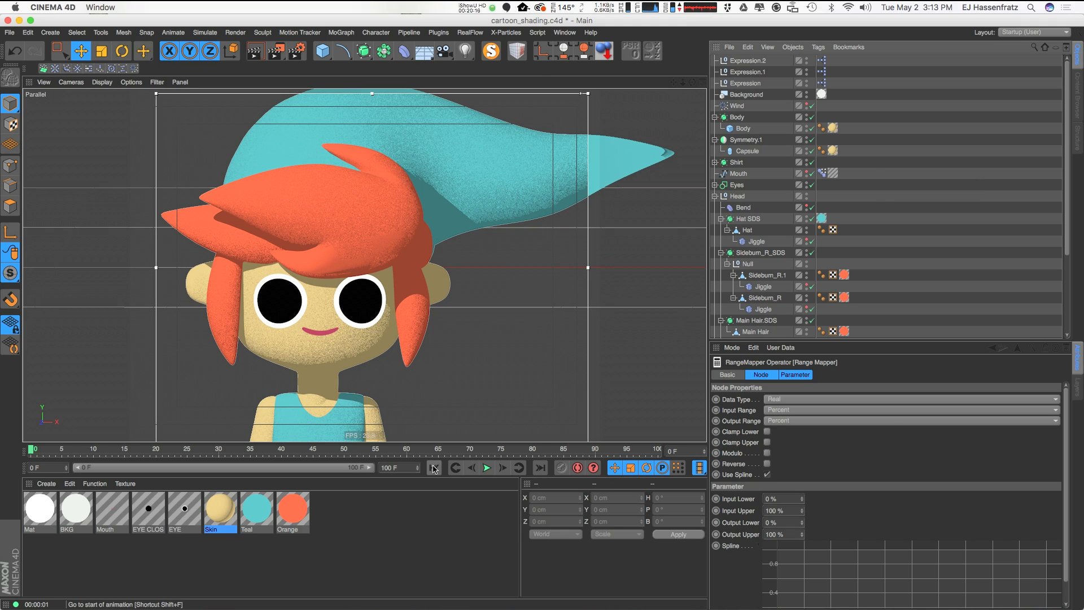
Play the animation to check the linked grain on the moving hat and hair, and return to the first frame
click(487, 468)
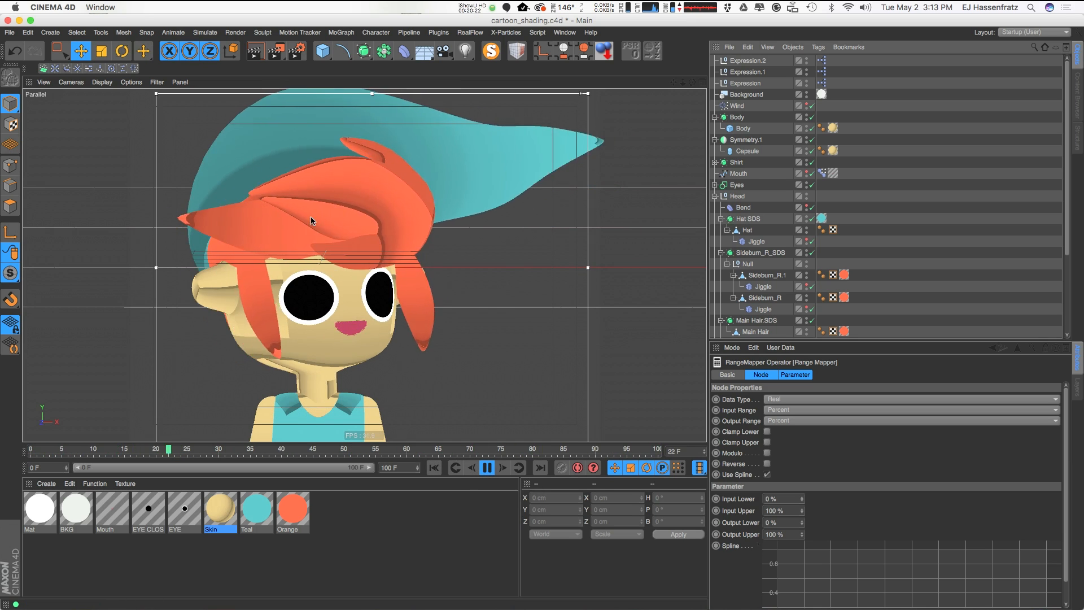
click(487, 468)
click(434, 468)
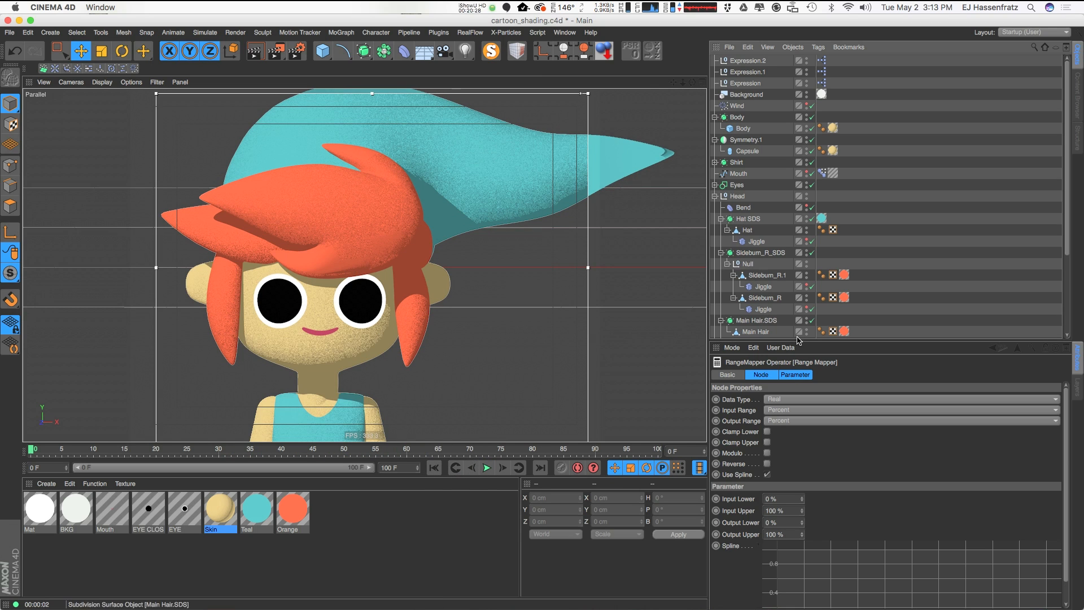
Enlarge the object list to show more of the hierarchy, and toggle the interactive render region off and back on
drag(847, 342, 876, 430)
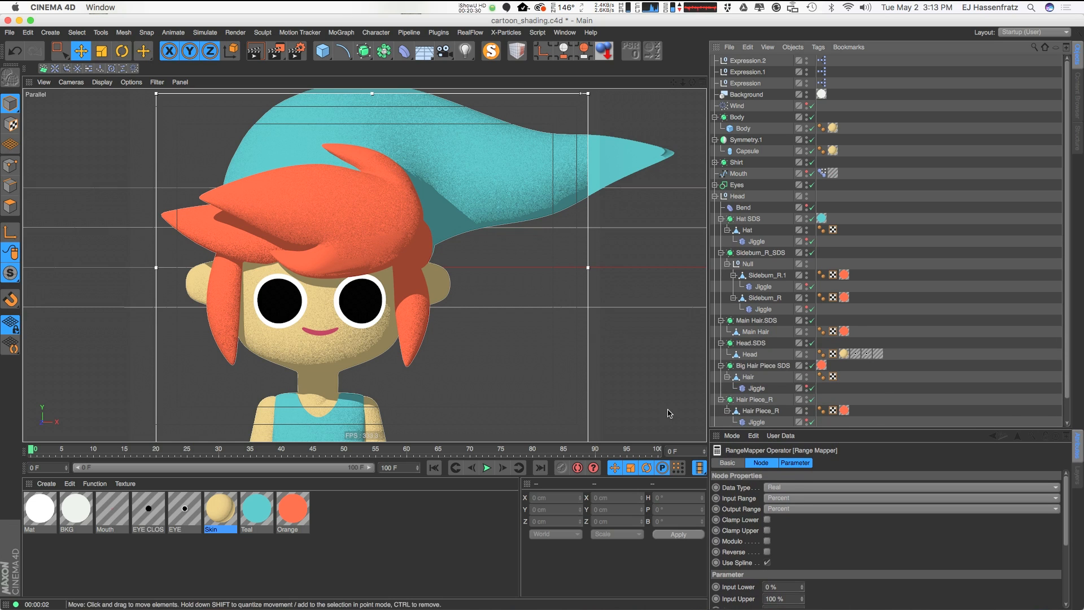
key(alt+r)
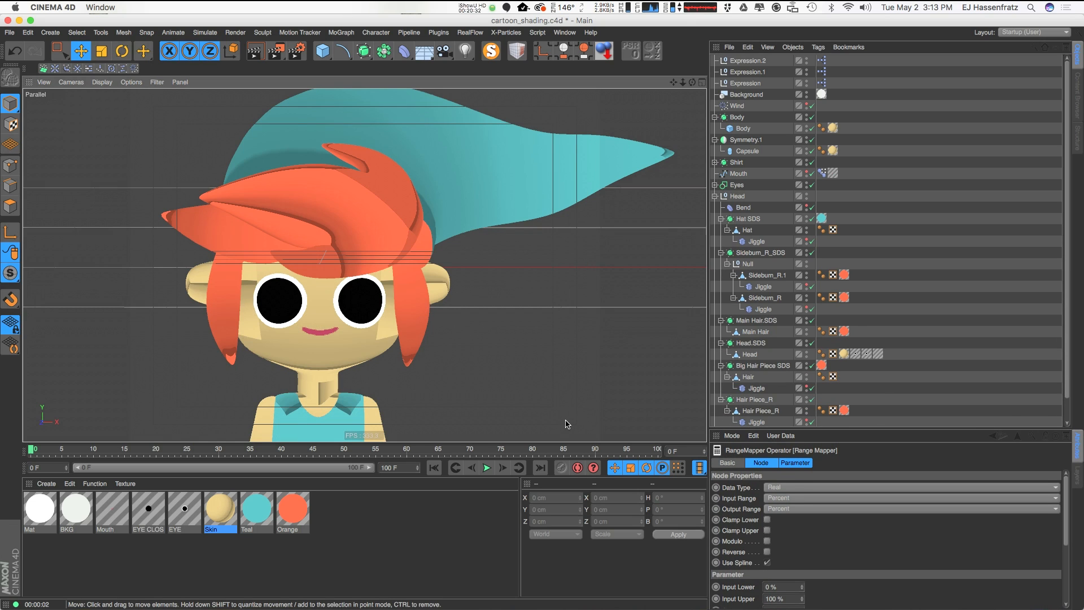
key(alt+r)
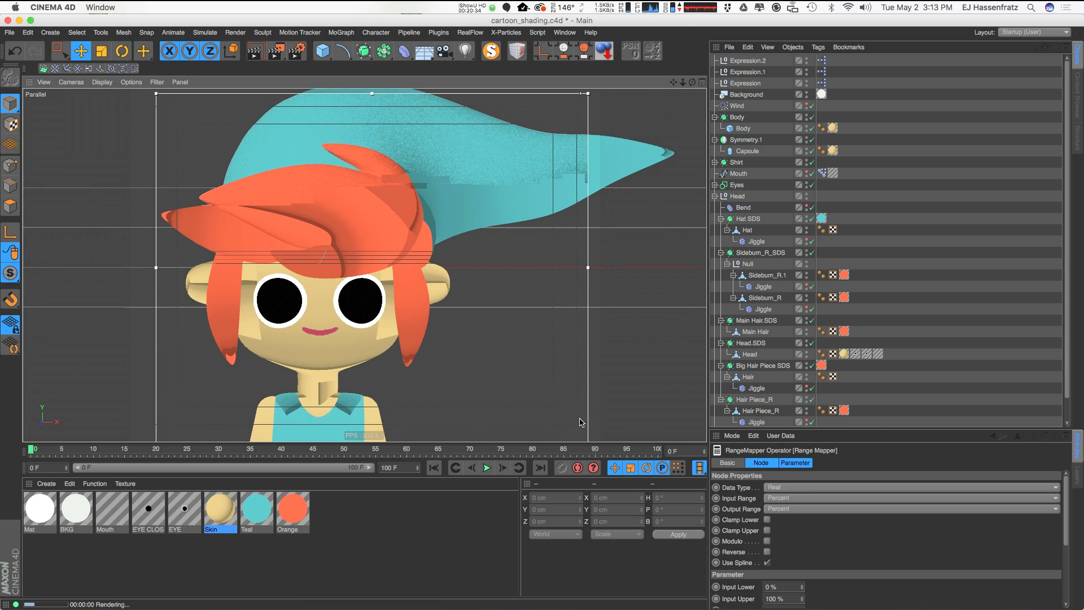
Store the Hat, Sideburn_R.1, Sideburn_R, Hair and Hair Piece_R meshes in a selection object, and recall the selection from it
click(768, 299)
ctrl+click(766, 275)
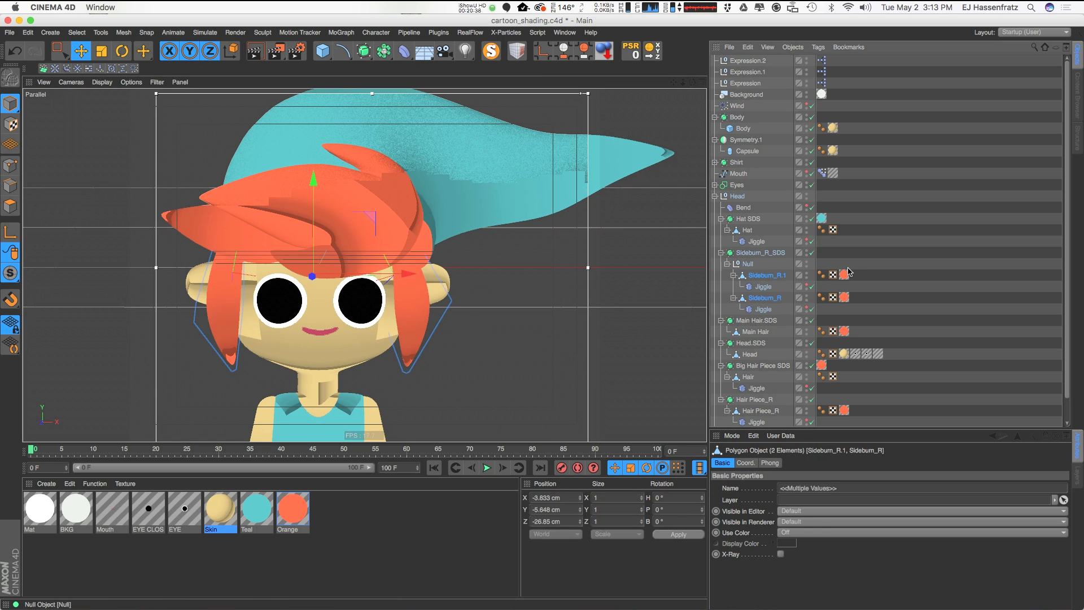
ctrl+click(749, 232)
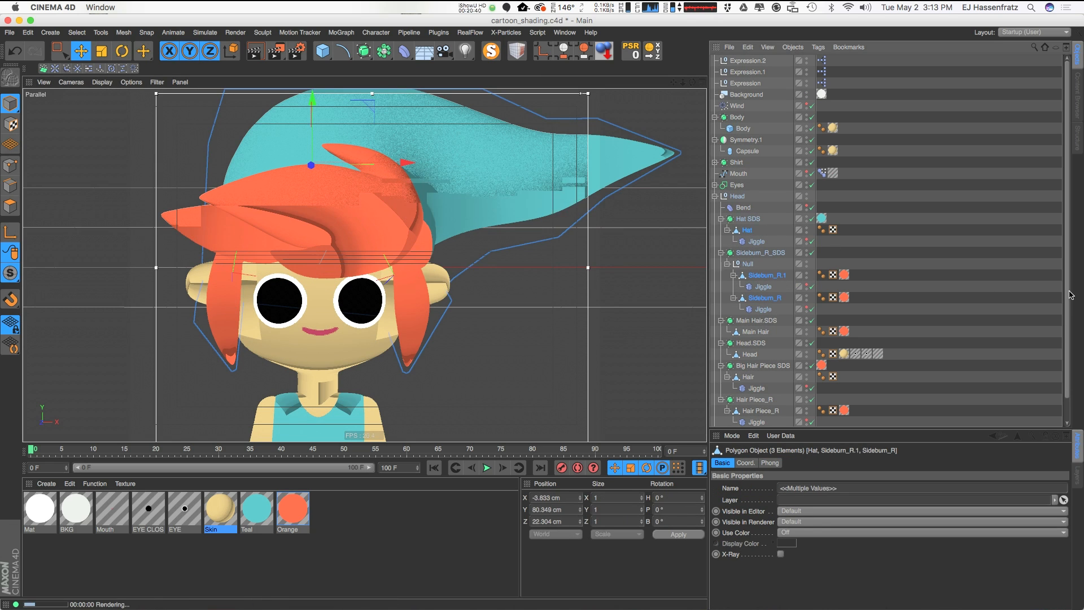
scroll(754, 316, down, 2)
ctrl+click(749, 353)
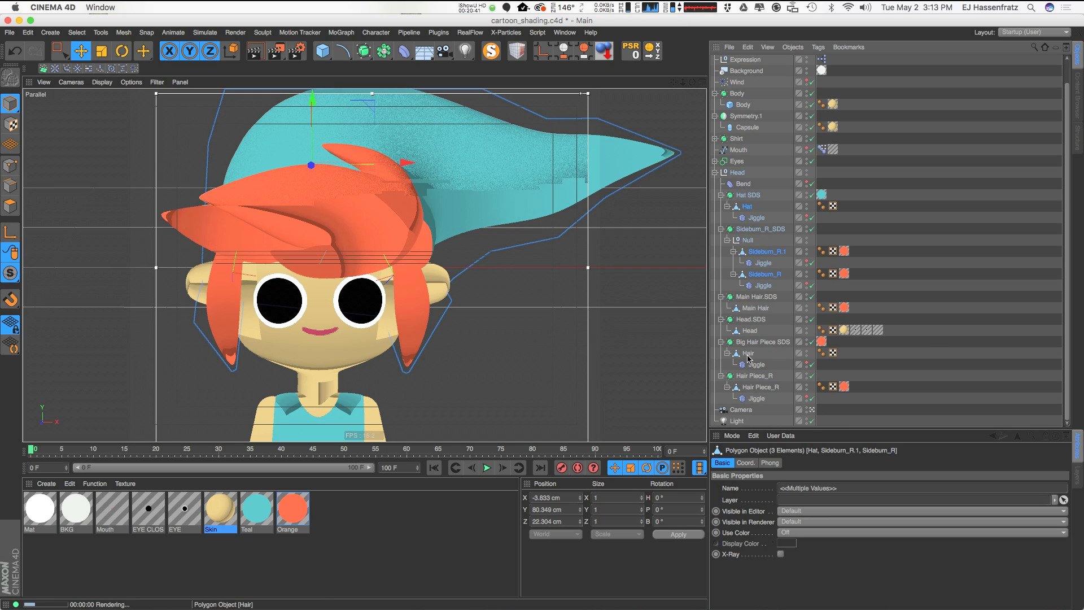
ctrl+click(761, 386)
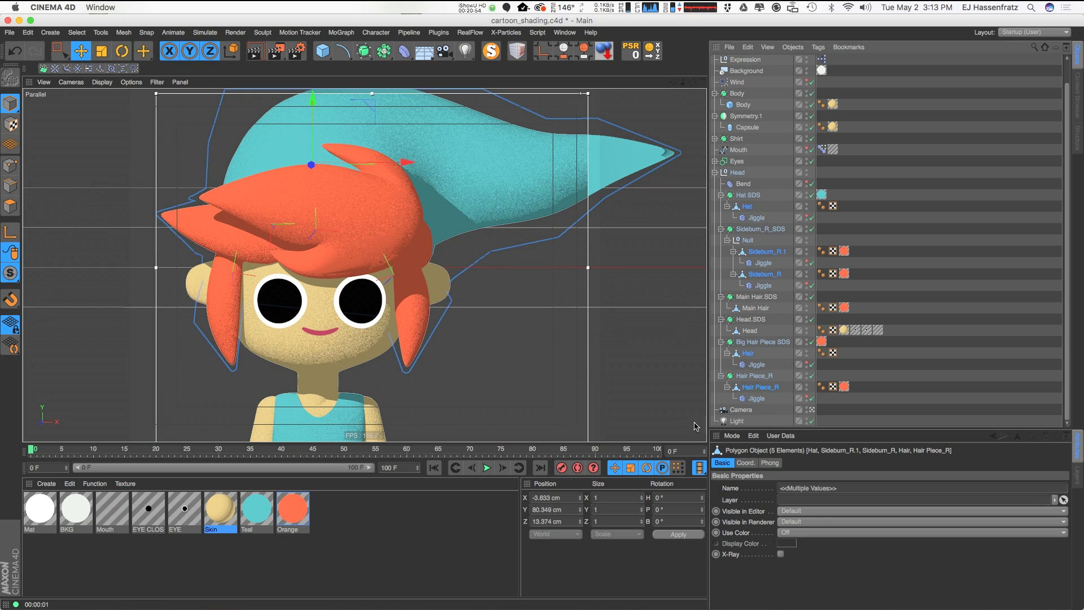
key(ctrl+r)
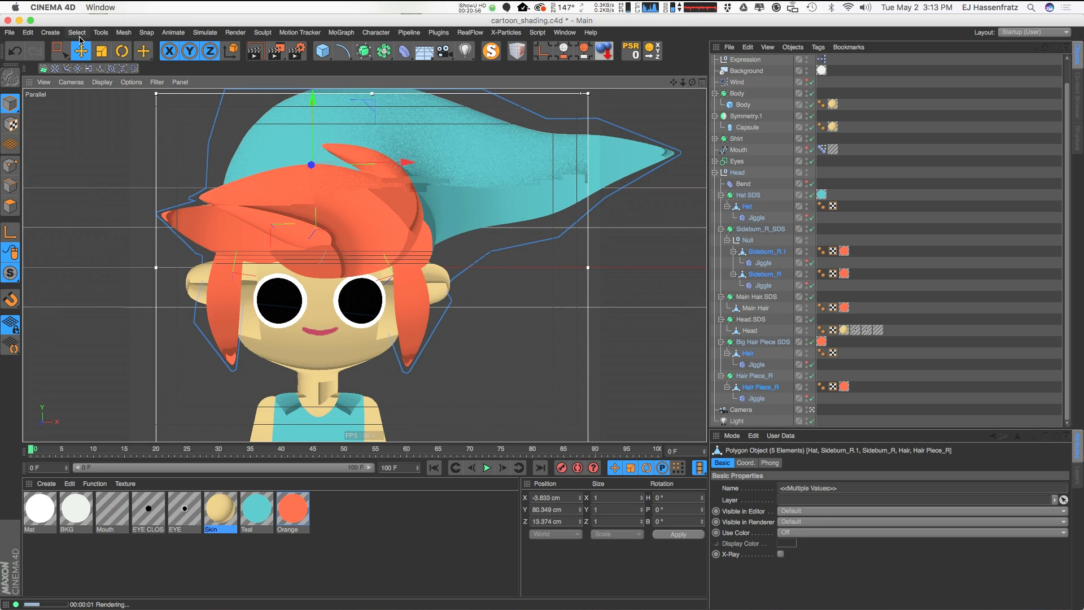
click(77, 32)
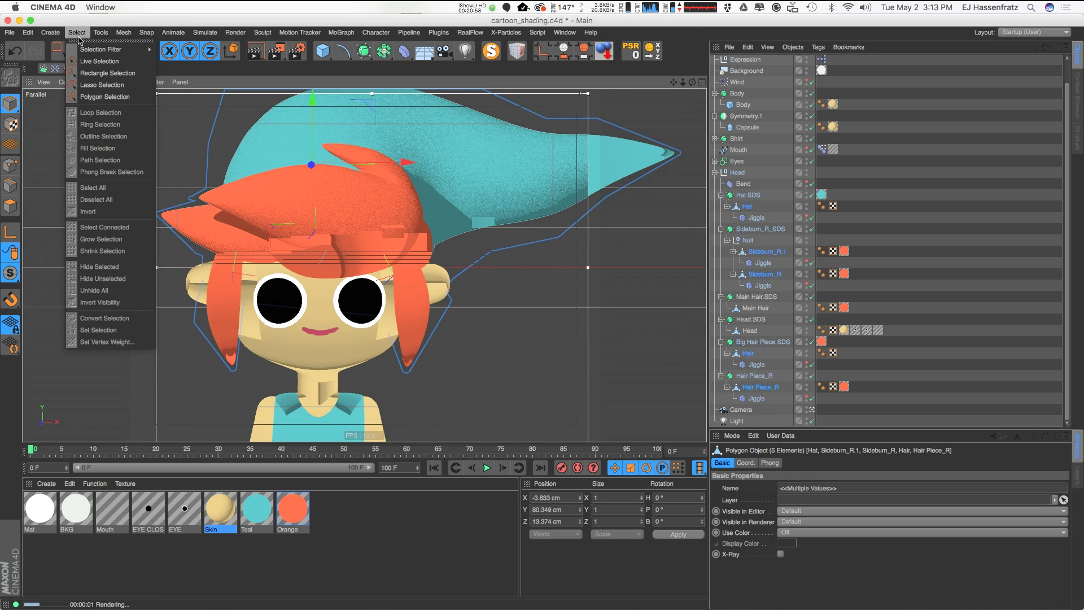
mouse_move(80, 52)
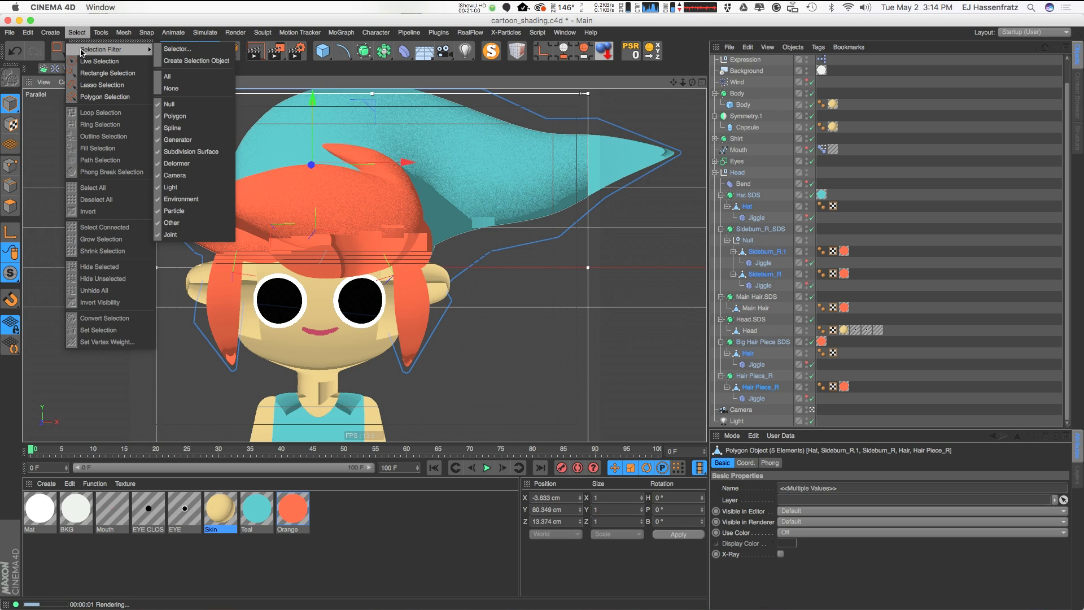
click(210, 62)
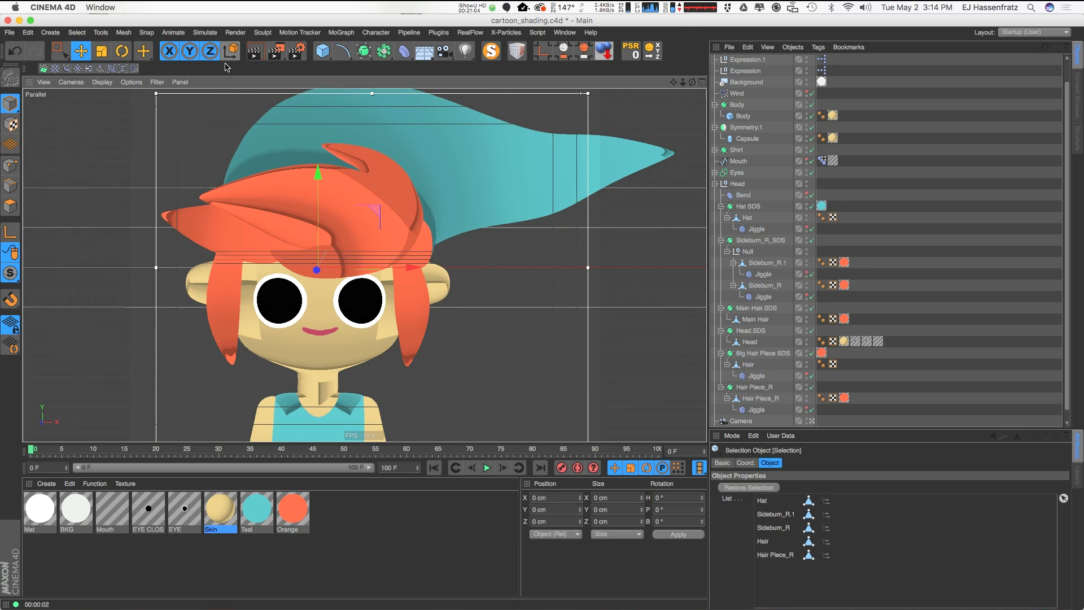
scroll(1070, 122, up, 2)
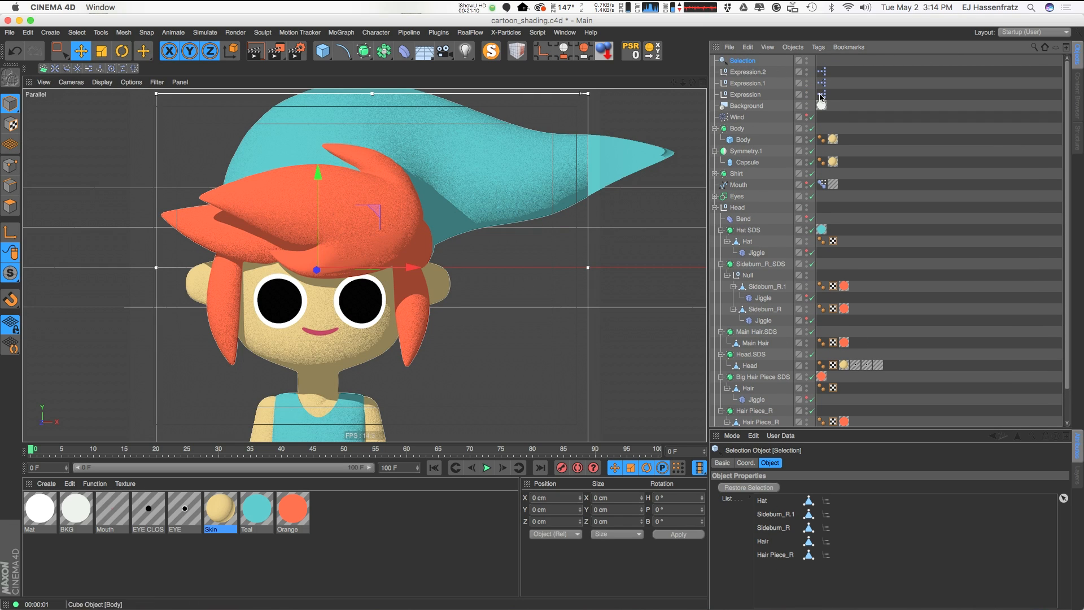
double_click(723, 61)
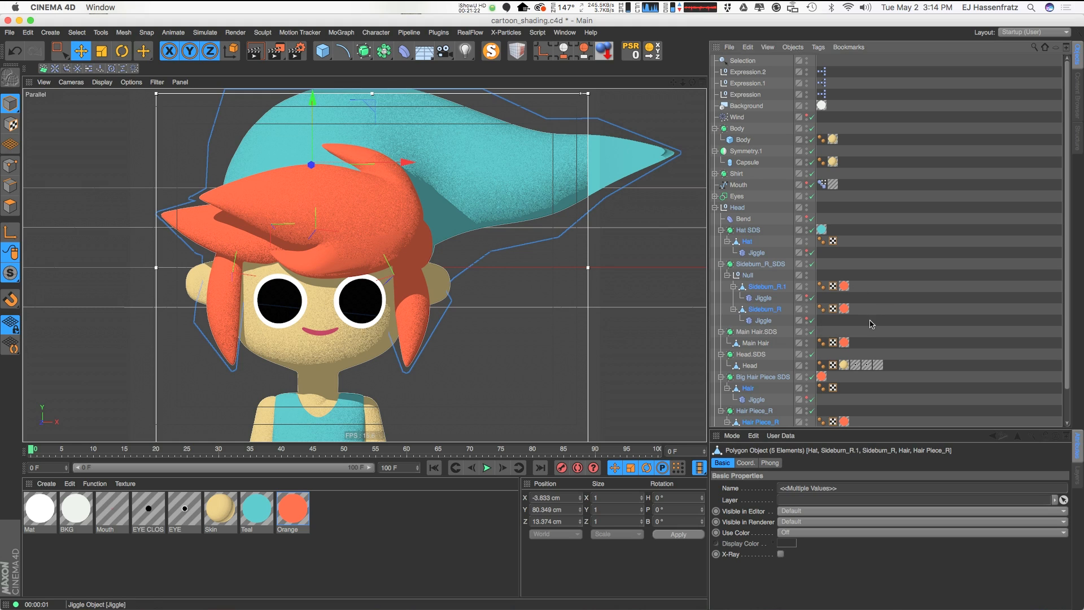
Delete the existing Jiggle deformers from the two sideburns, Hair, Hair Piece_R and Hat meshes
click(764, 298)
key(Delete)
click(763, 309)
key(Delete)
click(755, 376)
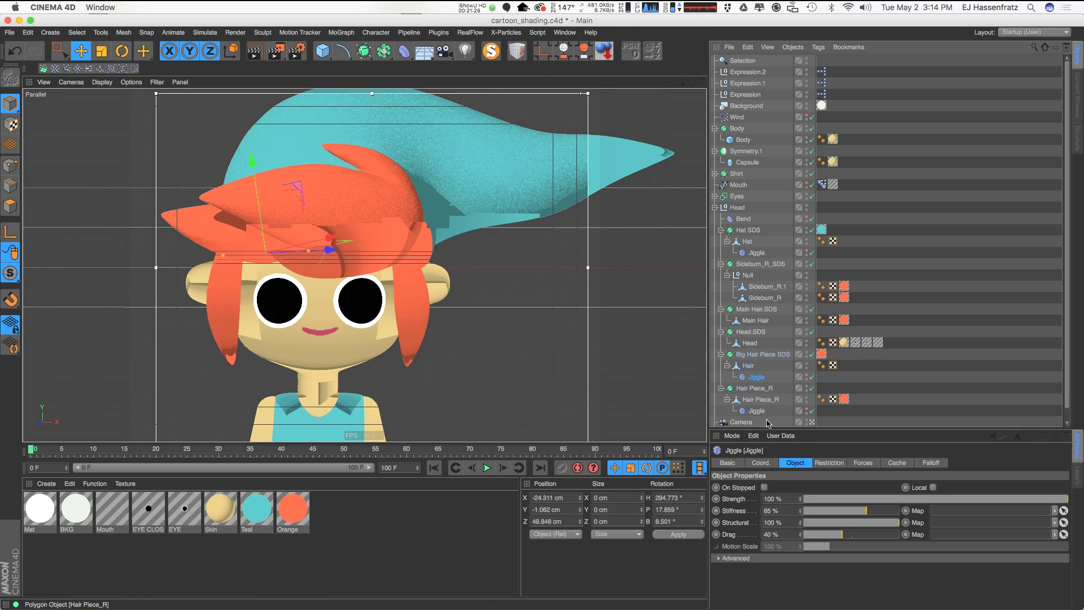
key(Delete)
click(756, 399)
key(Delete)
click(756, 253)
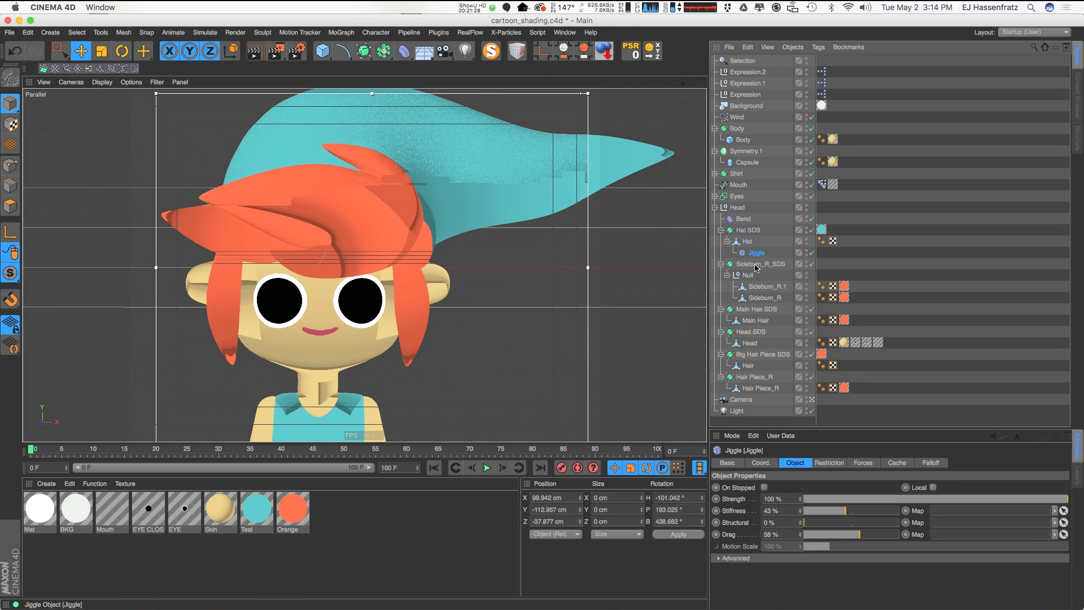
key(Delete)
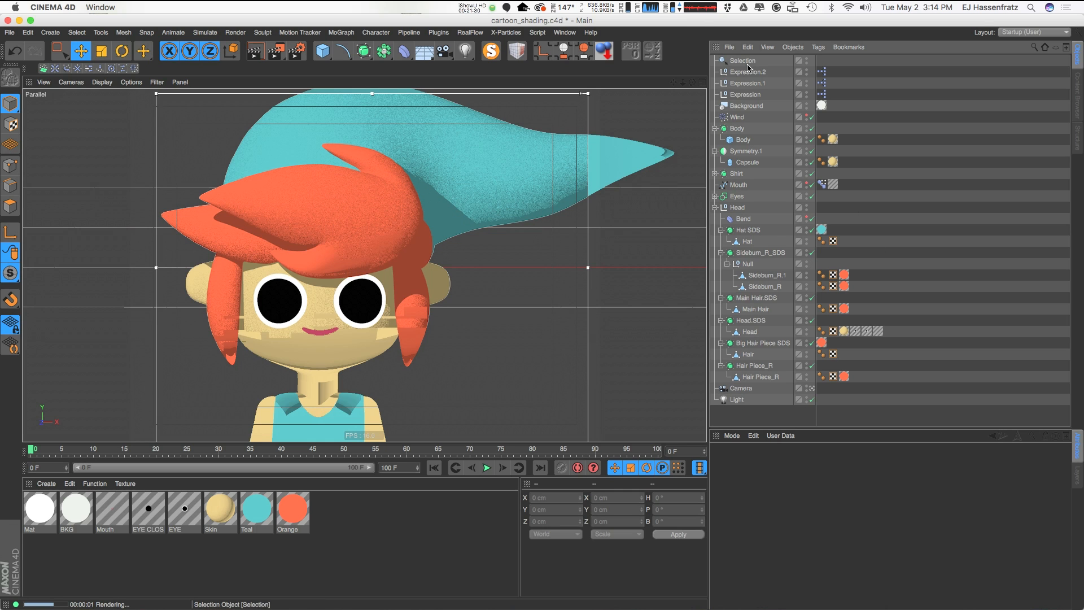
Delete the Wind object, and restore the stored hat and hair selection from the Selection object
click(743, 60)
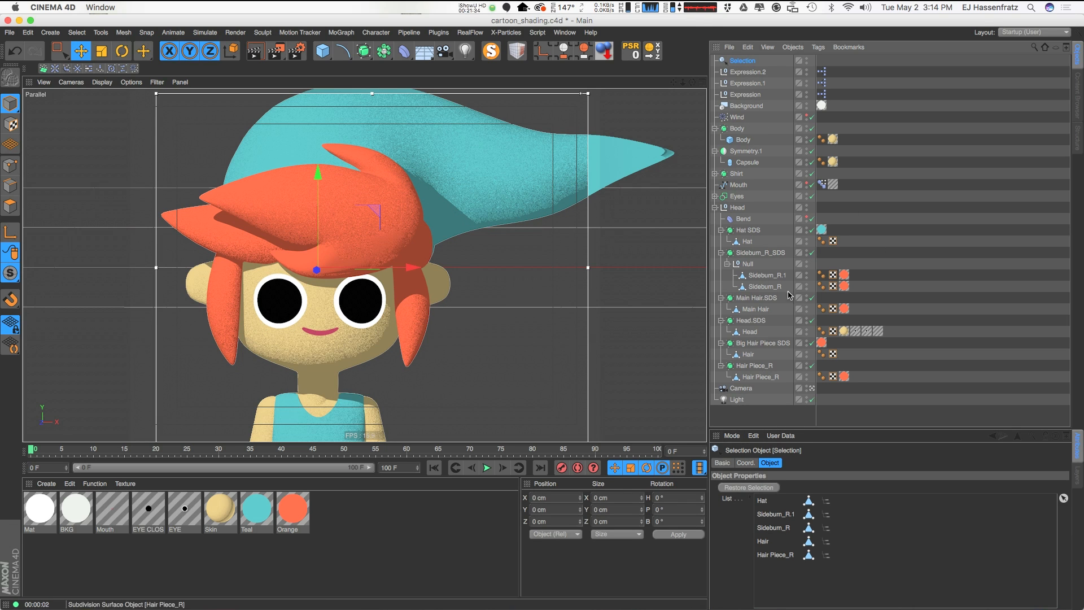
click(749, 487)
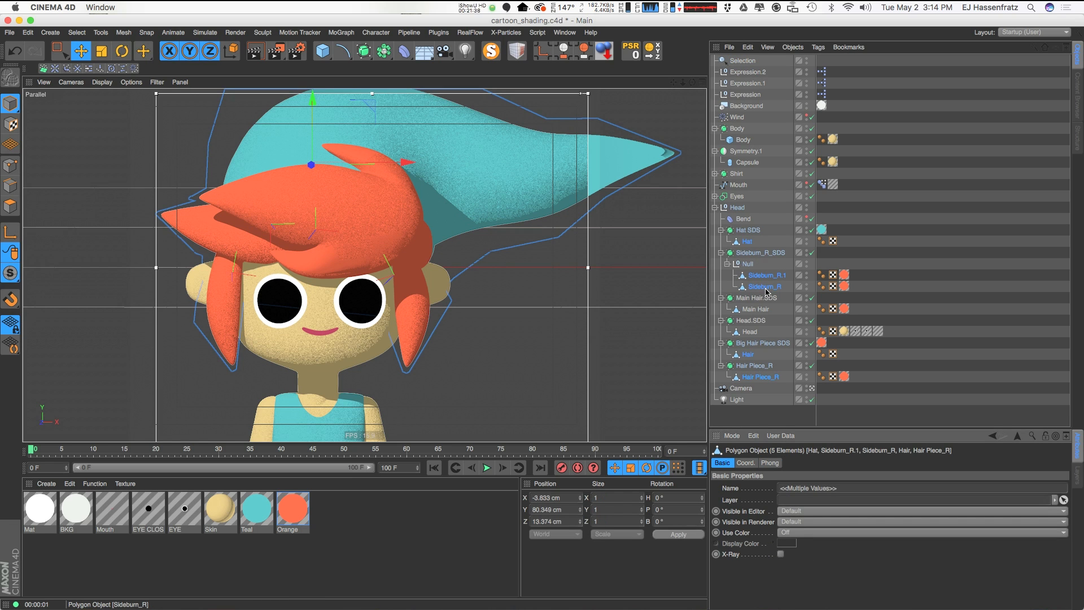
click(737, 117)
key(Delete)
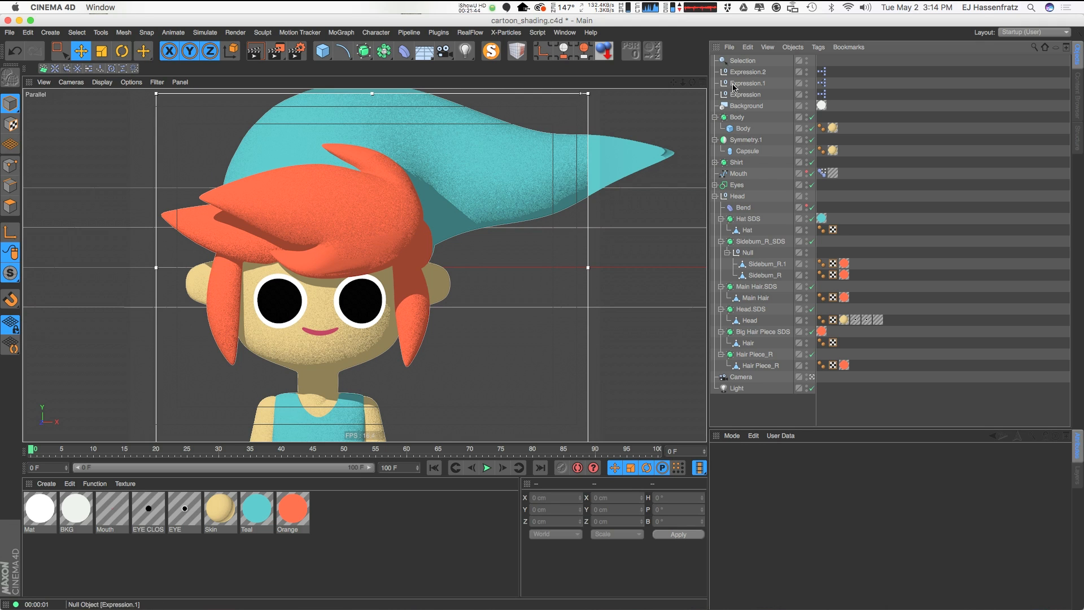
click(727, 62)
double_click(726, 62)
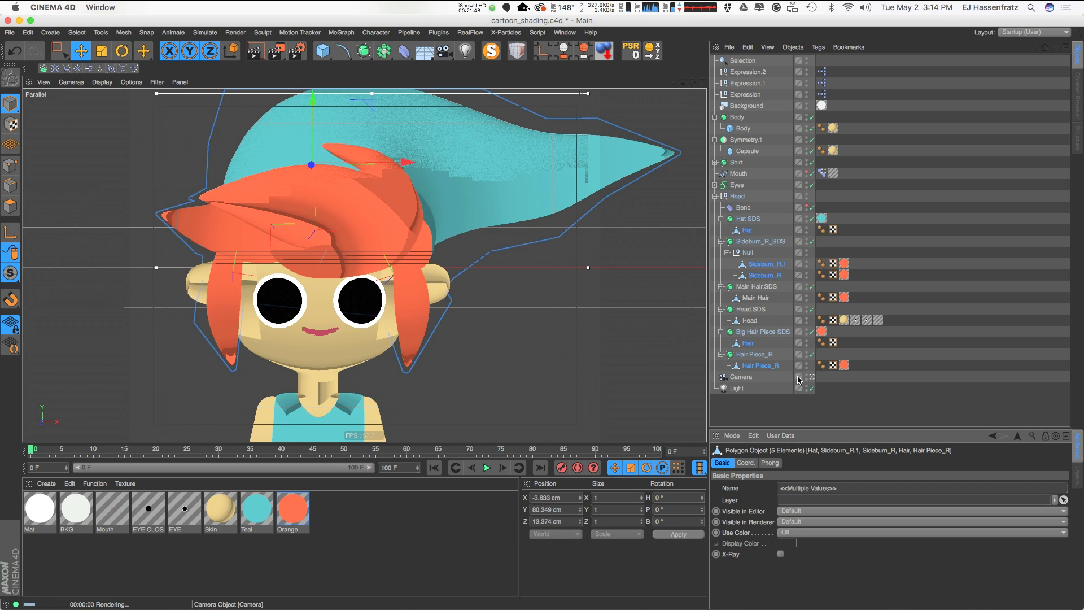
Add a new Jiggle deformer and make it a child of the Hat mesh
click(406, 53)
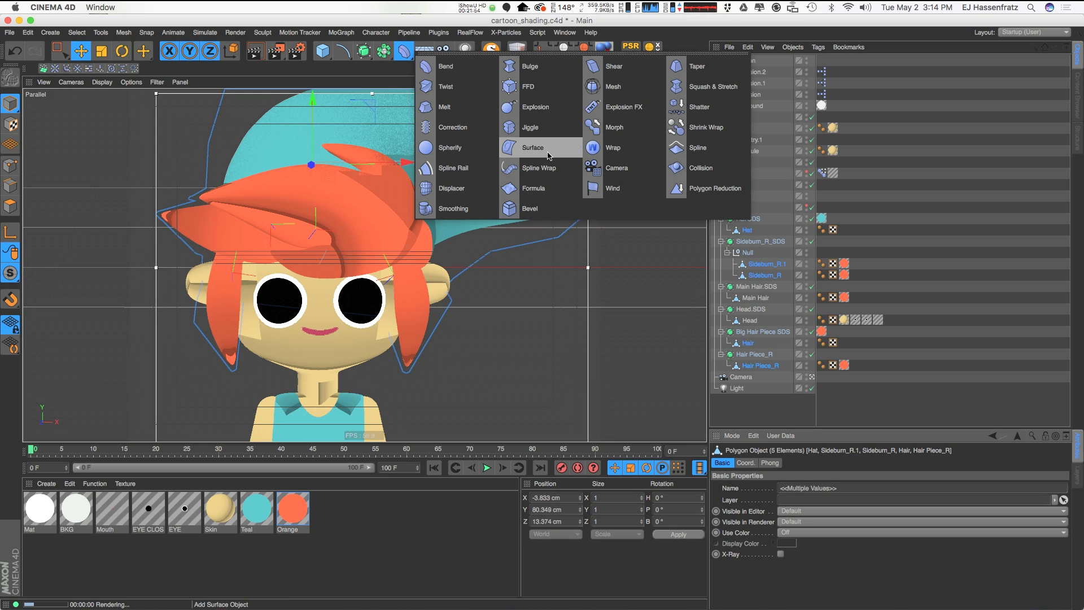
click(559, 125)
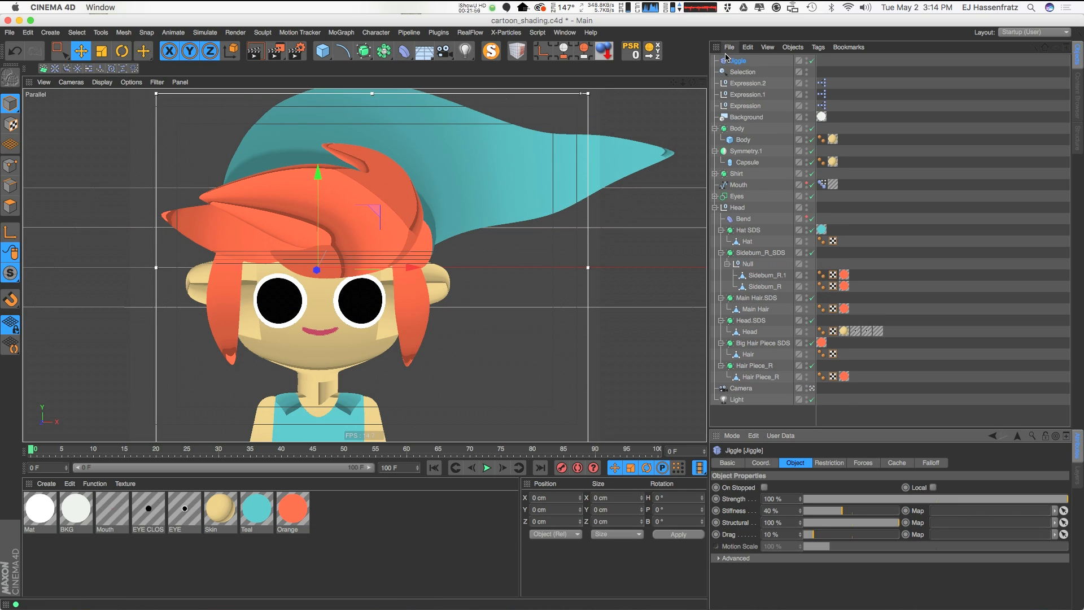
click(740, 72)
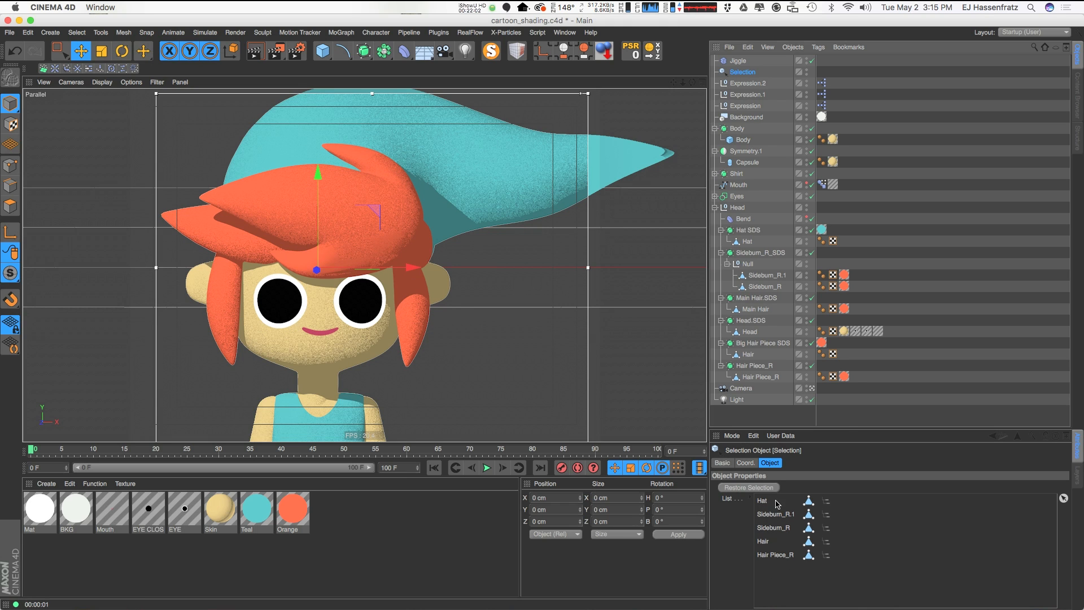
drag(737, 60, 751, 242)
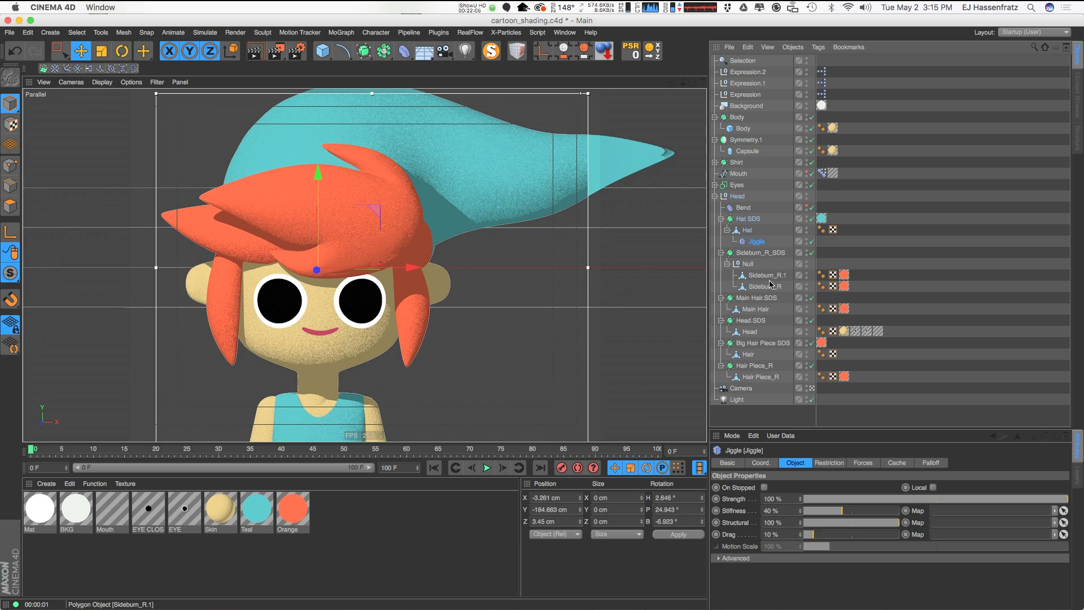
Copy the Hat's Jiggle deformer under the Sideburn_R.1, Sideburn_R, Hair and Hair Piece_R meshes, keeping the Selection object's list displayed
click(742, 61)
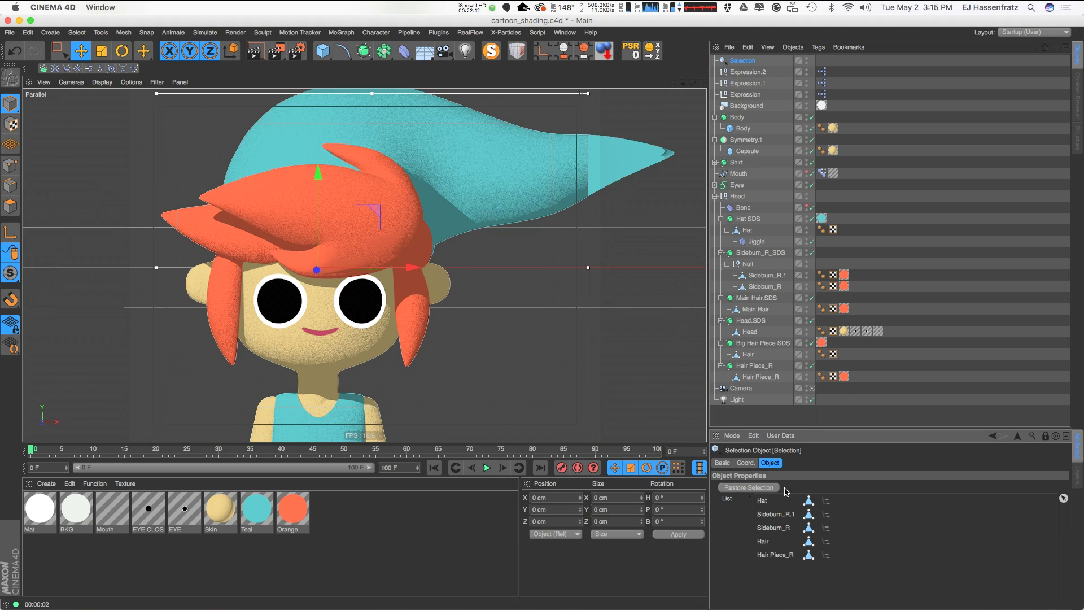
ctrl+drag(759, 247, 753, 378)
ctrl+drag(755, 383, 761, 412)
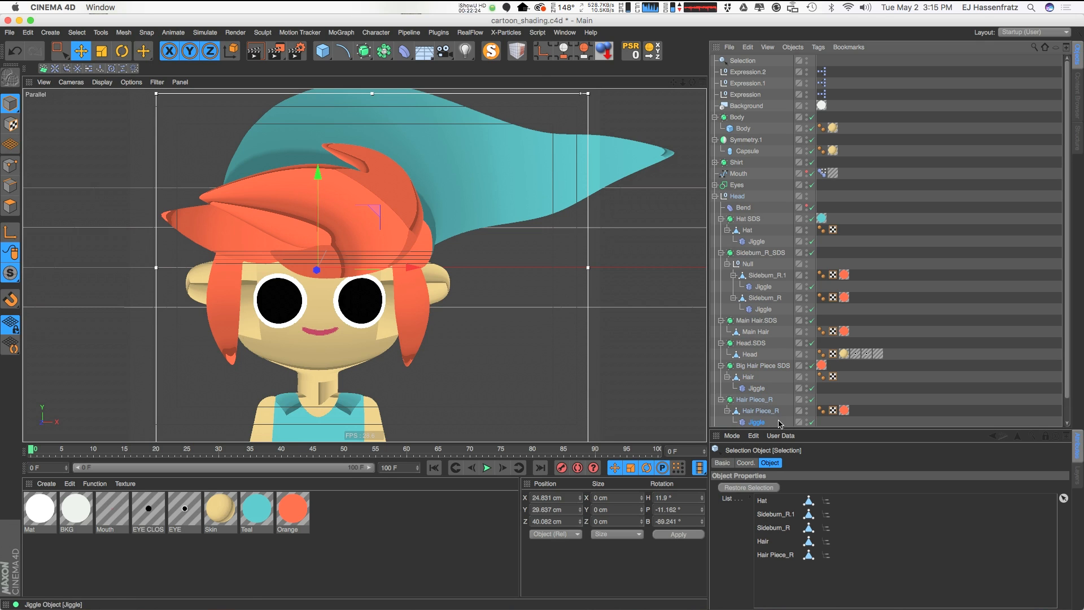
click(1061, 366)
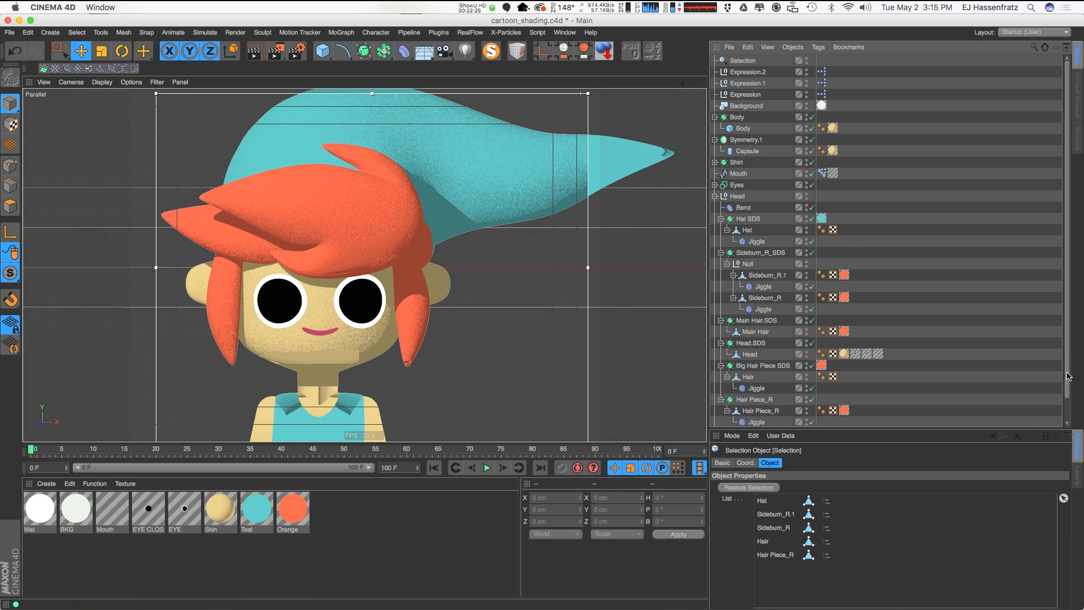
scroll(824, 353, down, 1)
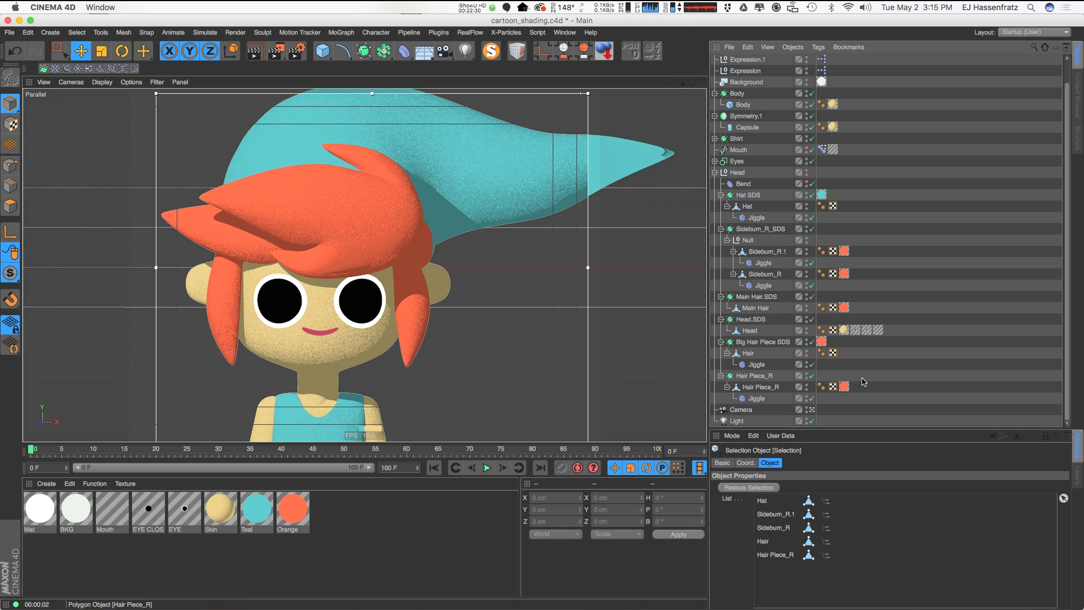
click(759, 399)
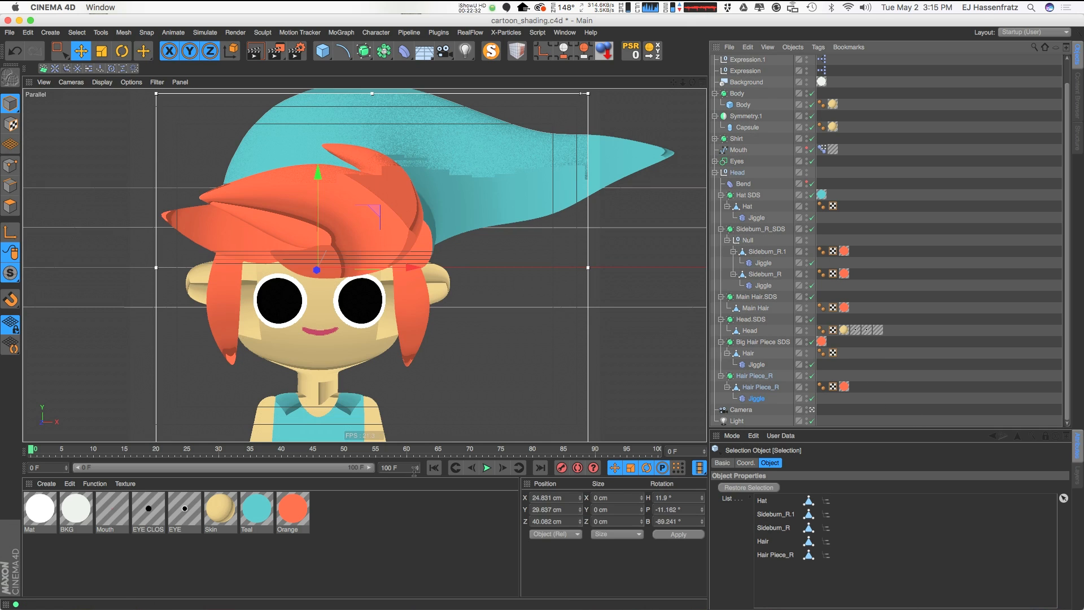
Play the animation twice to check the new jiggle on the hat and hair, and return to the first frame
click(487, 468)
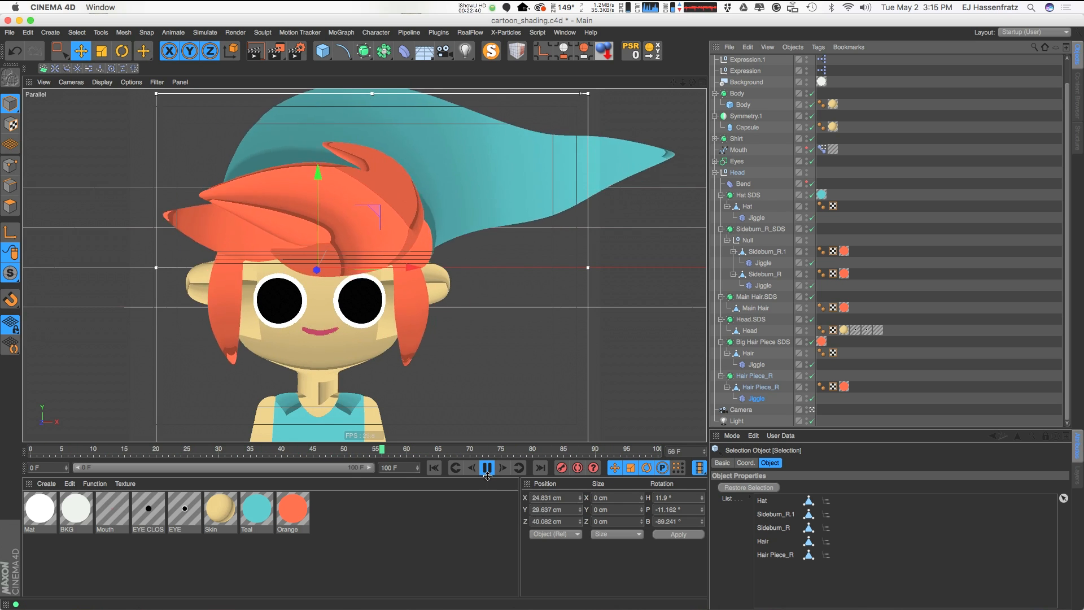
click(488, 469)
click(434, 468)
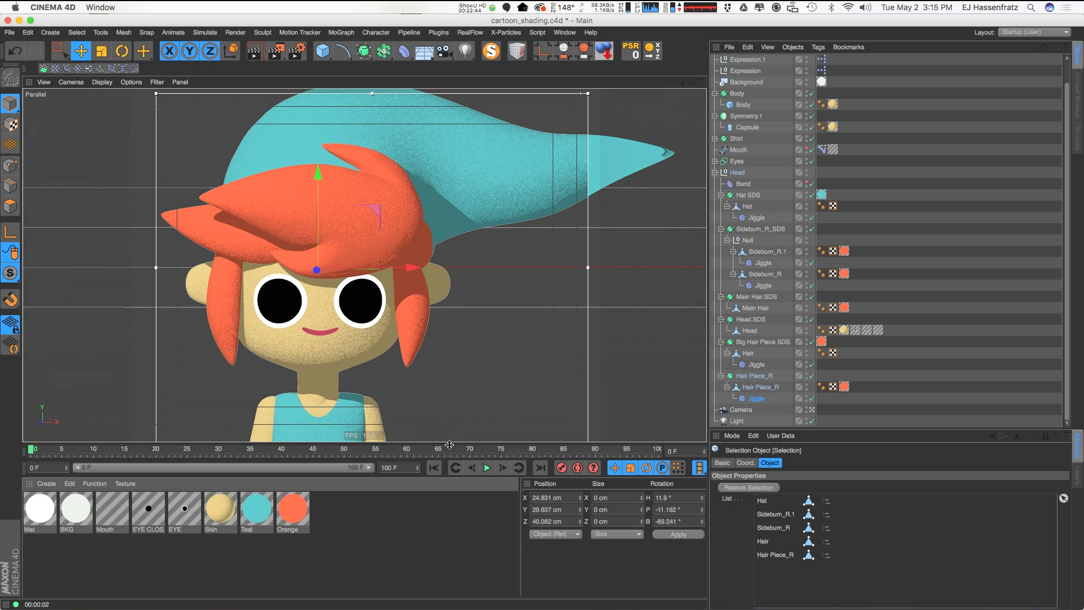
click(496, 468)
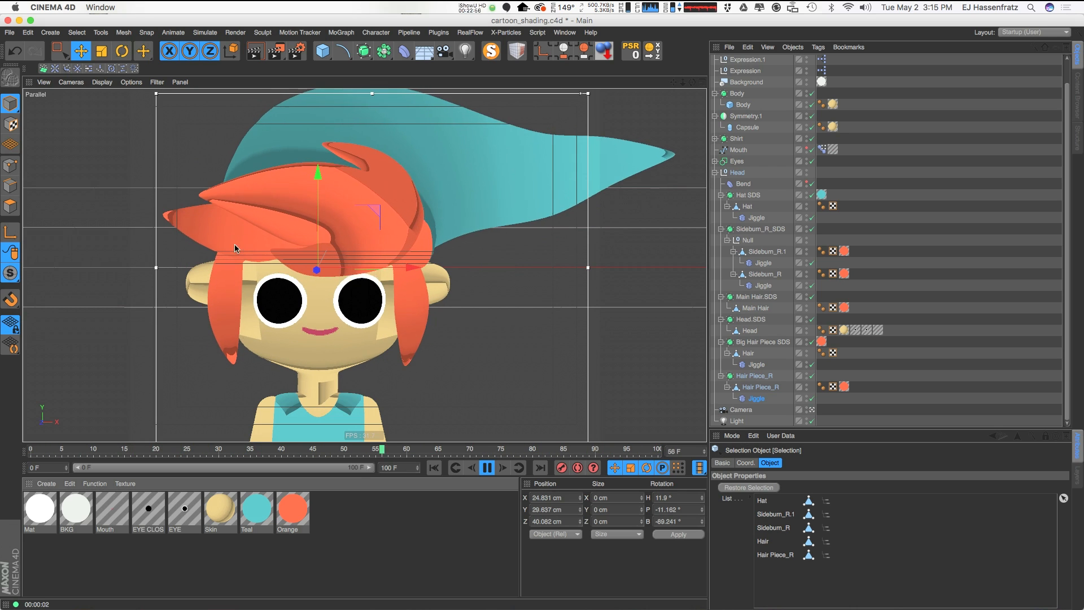
click(487, 468)
click(437, 471)
key(super+r)
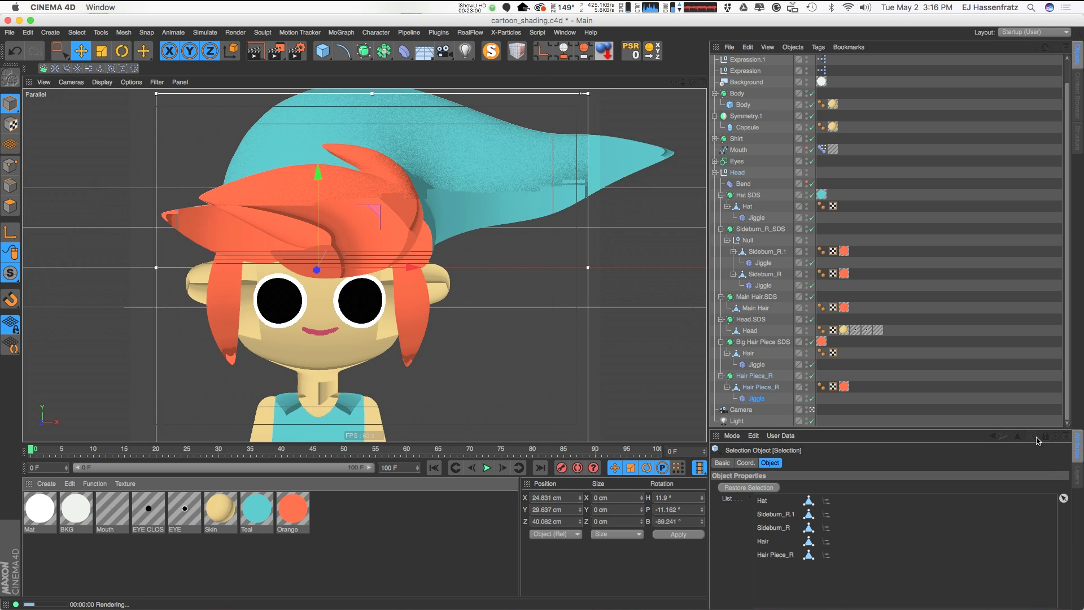
Unlock the attribute display, and set the falloff shape of the Hat's Jiggle deformer to Sphere
click(1046, 435)
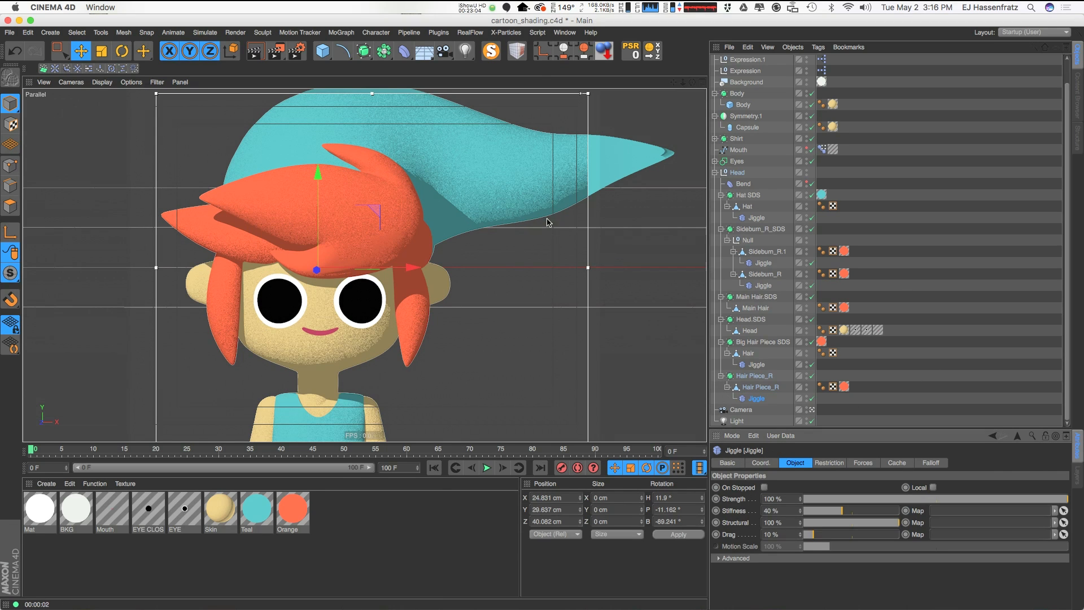
click(763, 387)
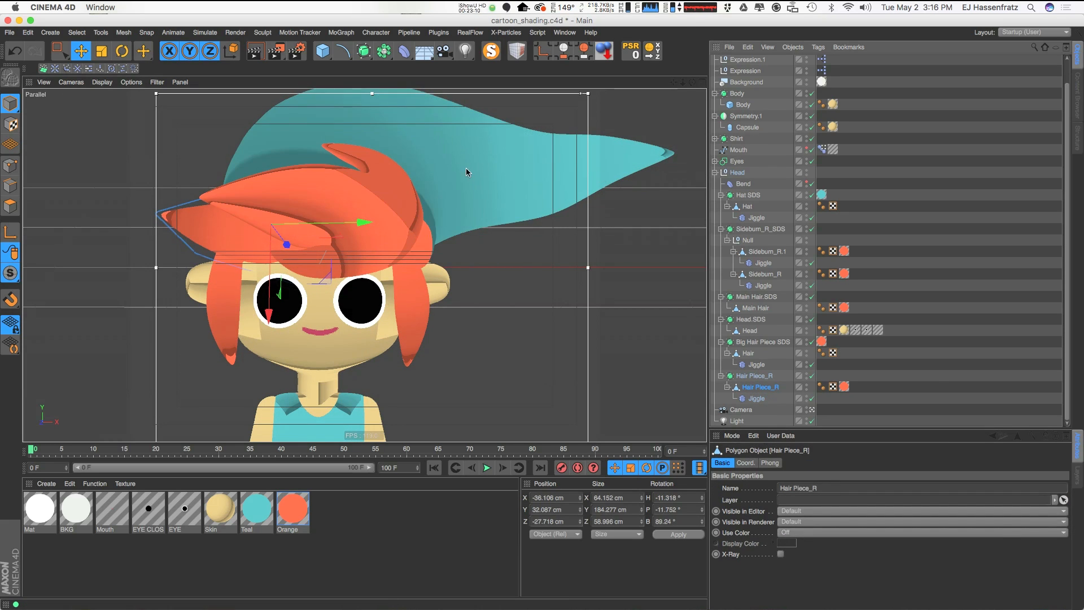
click(756, 218)
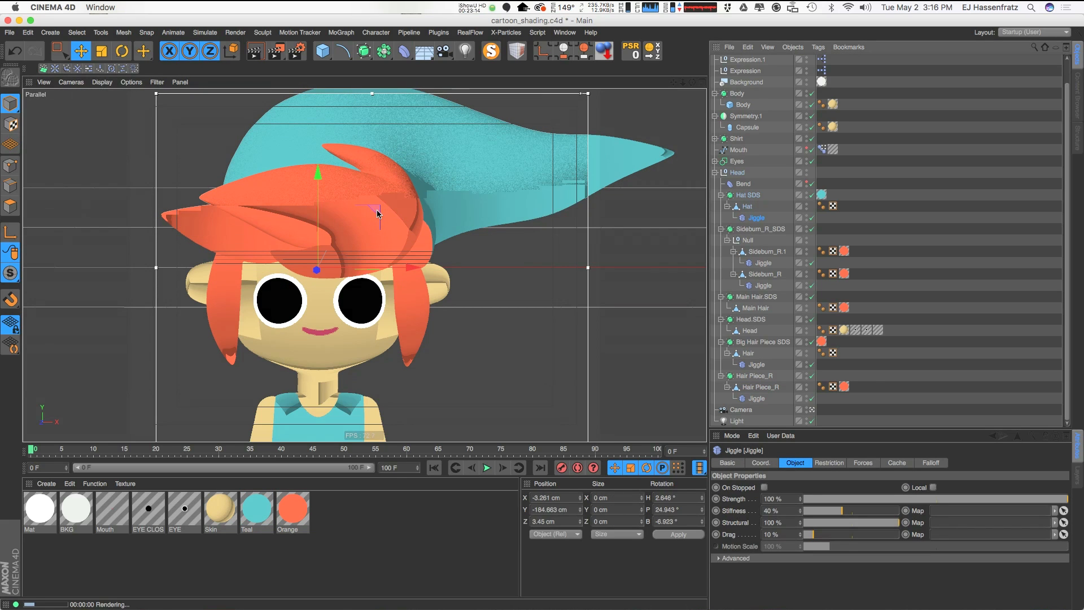
click(937, 462)
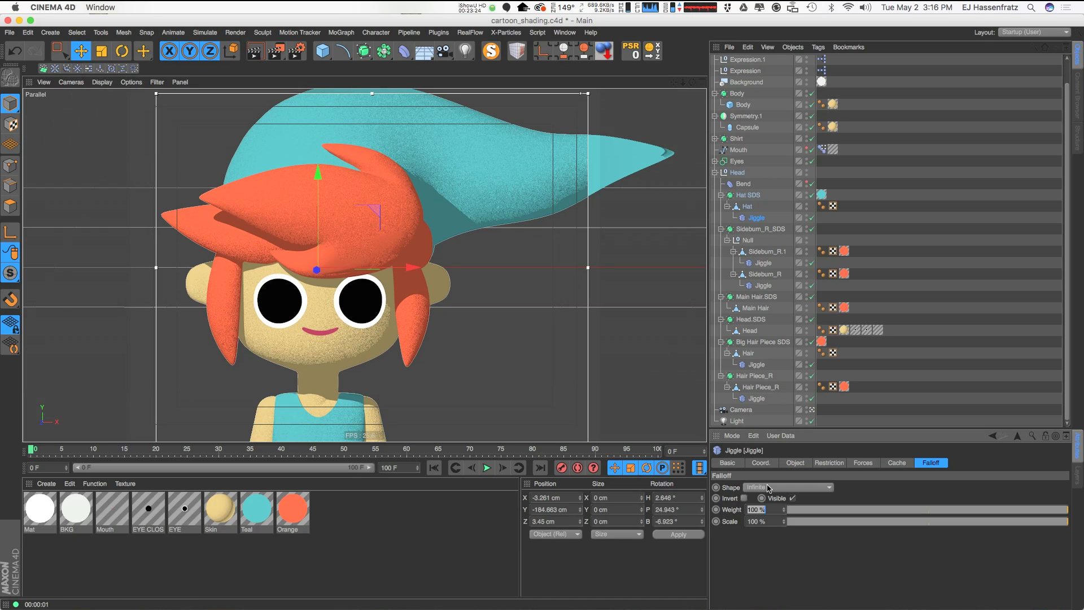
key(ctrl+r)
click(797, 488)
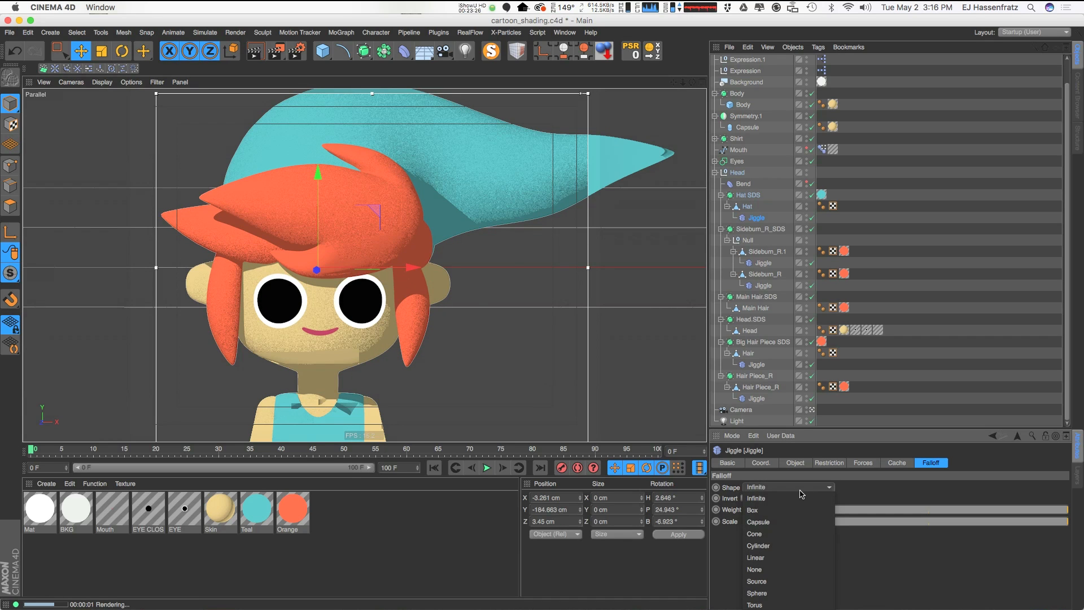
click(796, 593)
Display all four views, and move and enlarge the falloff sphere to about 142 by 112 cm around the head
drag(380, 213, 387, 169)
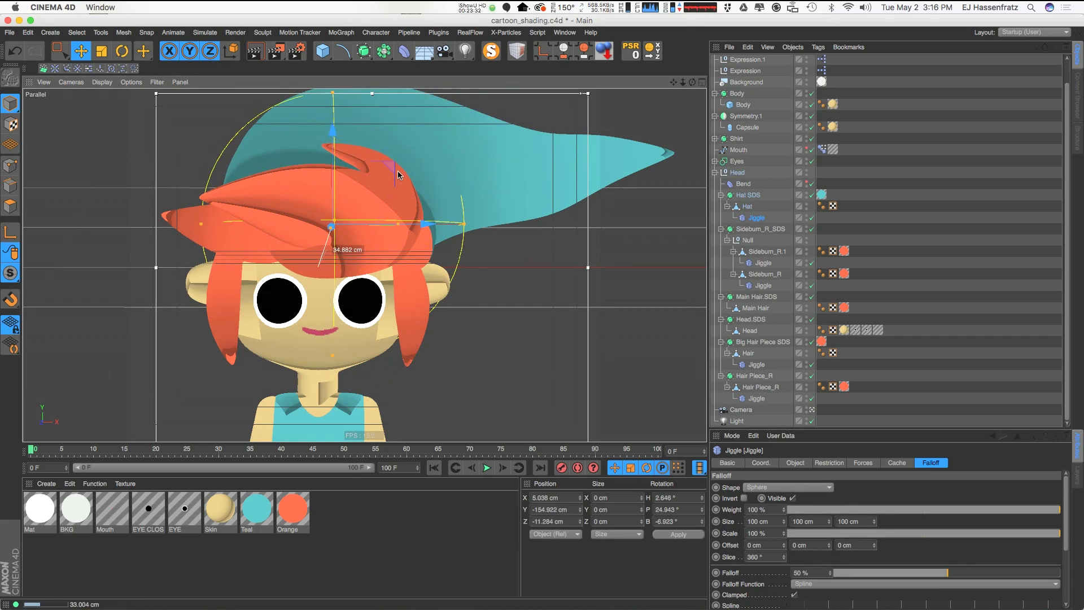
click(702, 82)
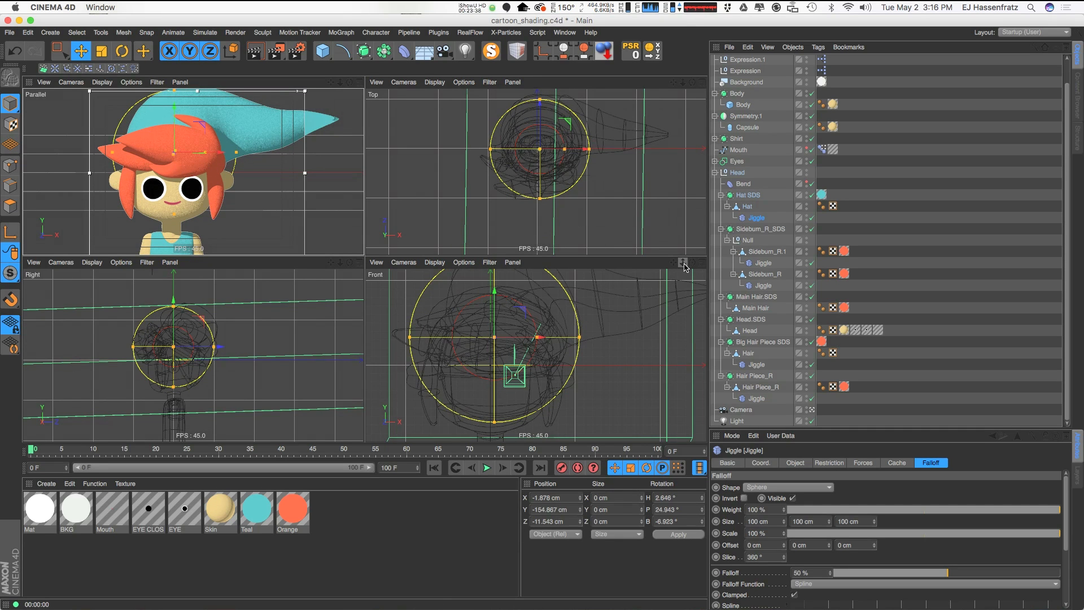
key(o)
drag(511, 290, 511, 283)
drag(564, 343, 587, 343)
drag(513, 170, 516, 156)
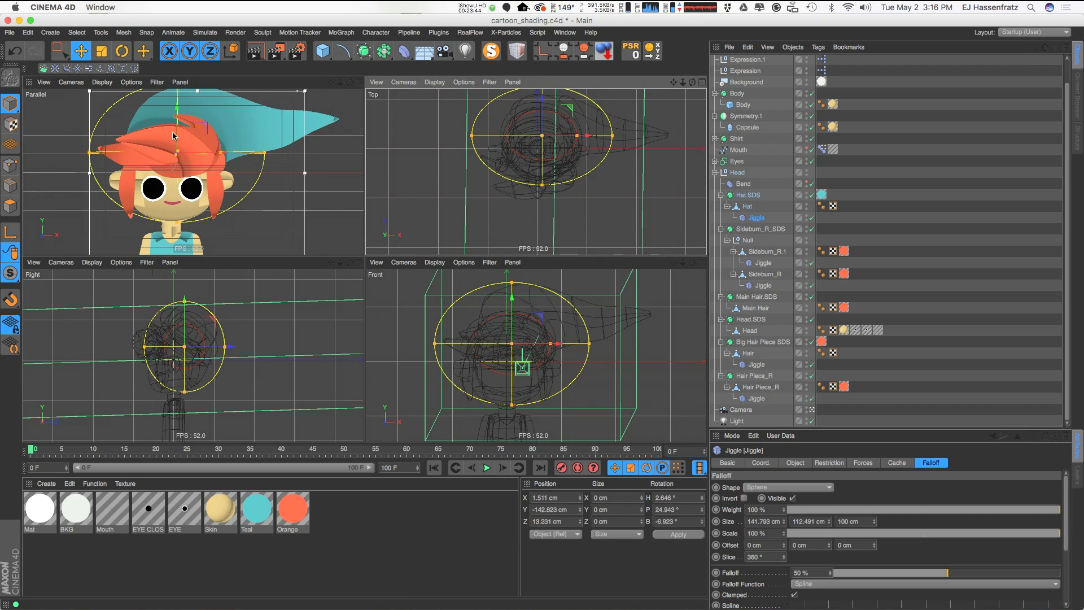
Raise the falloff sphere and adjust its size to about 140 by 126 cm around the head
key(super+r)
drag(177, 222, 176, 226)
drag(195, 165, 195, 155)
key(super+r)
drag(262, 143, 257, 143)
key(super+r)
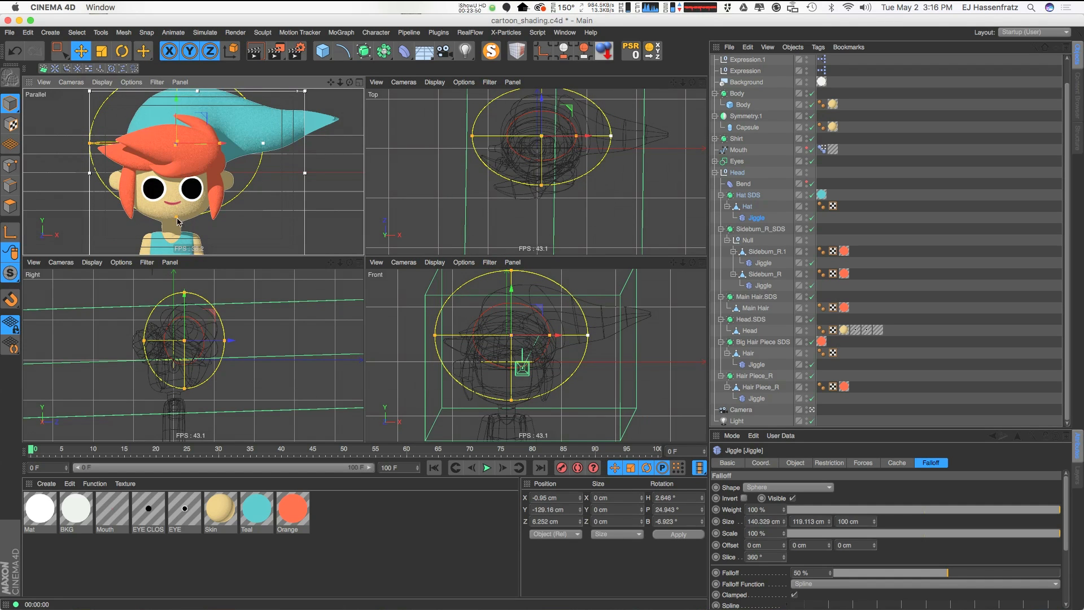
drag(178, 221, 178, 225)
key(super+r)
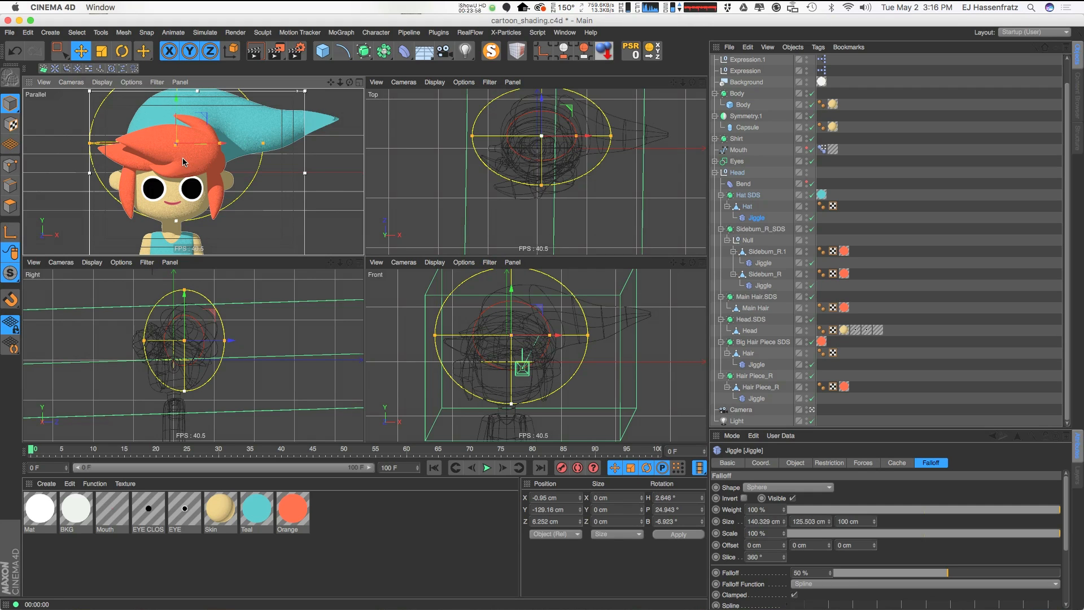
Invert the Hat Jiggle's falloff, extend the sphere's depth to about 108 cm, and play the animation to test it
click(745, 498)
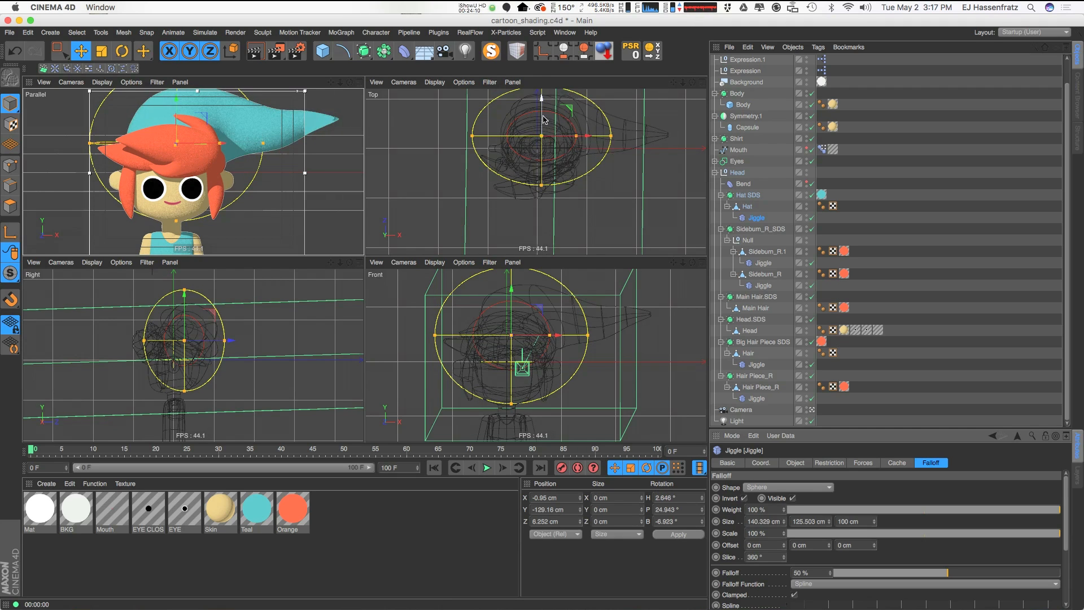
drag(545, 120, 544, 114)
key(ctrl+r)
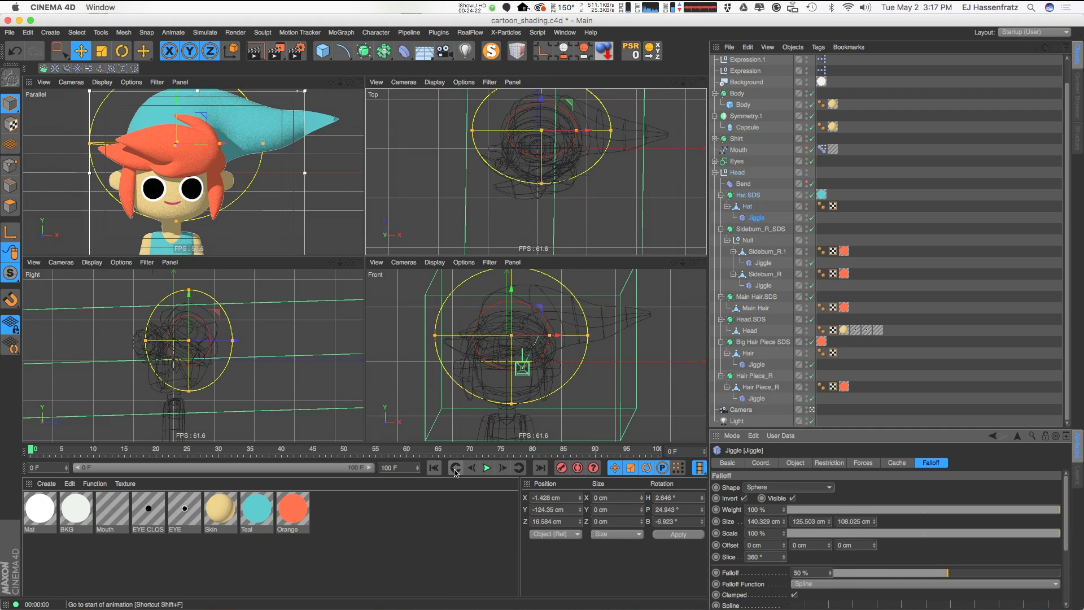
click(486, 468)
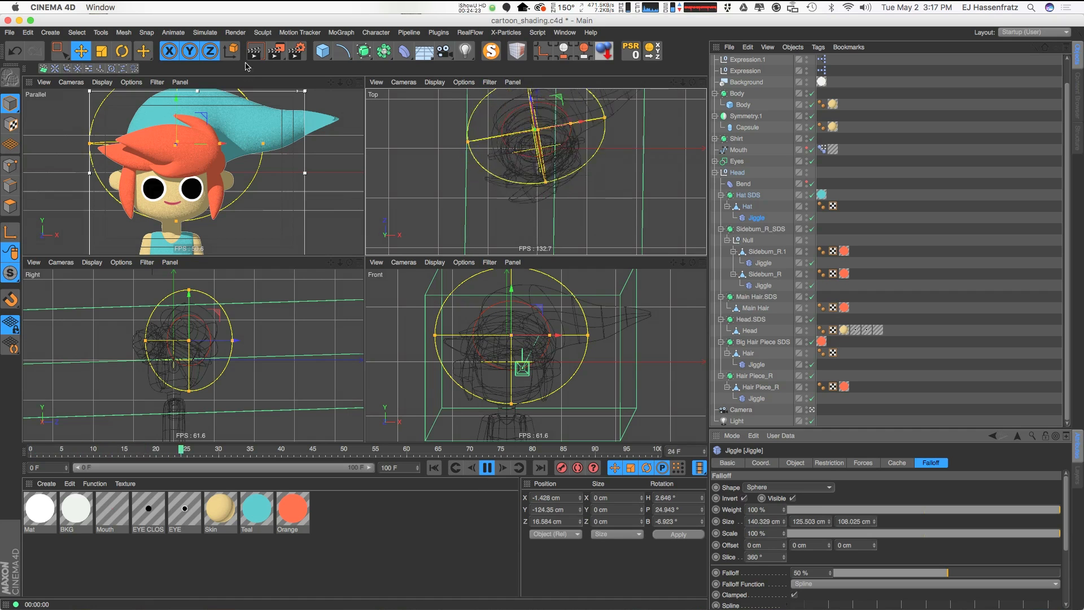
click(486, 467)
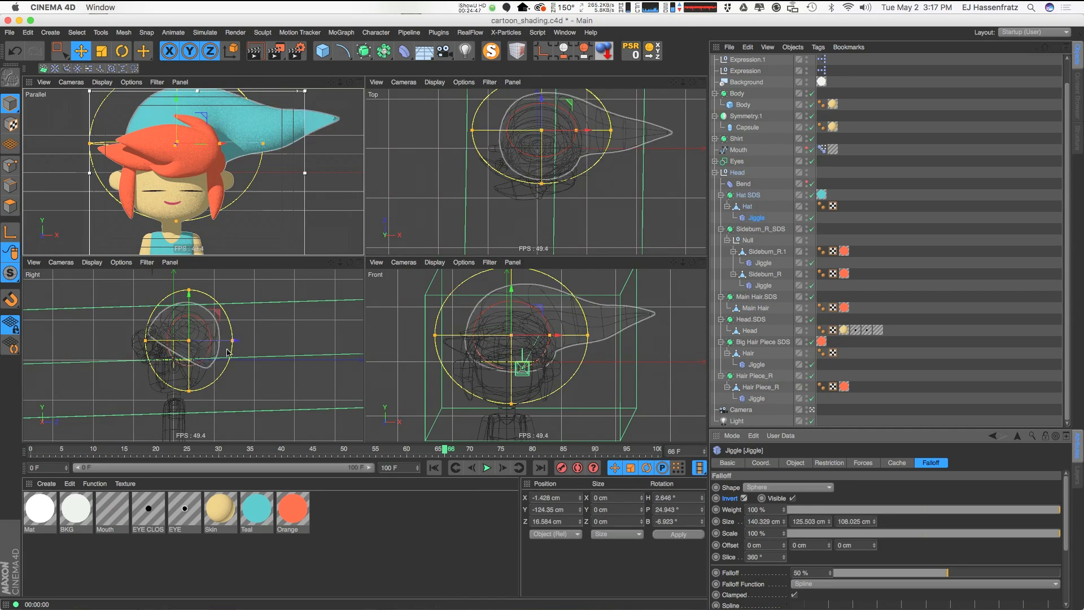
Enlarge the falloff sphere to about 253 by 179 by 215 cm around the head and hat
drag(232, 341, 276, 340)
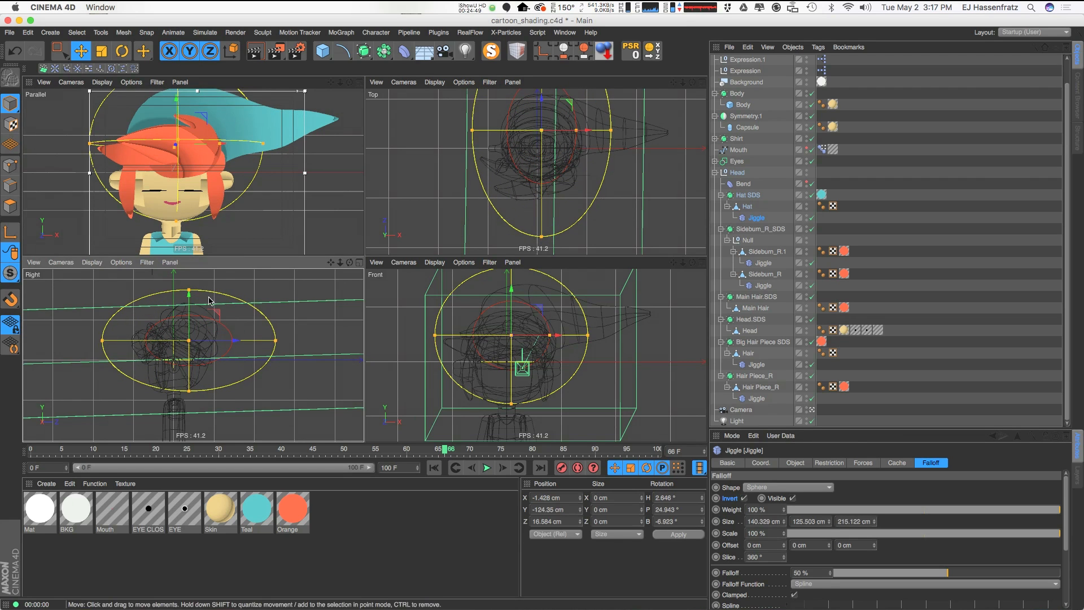
drag(188, 293, 189, 270)
drag(440, 341, 382, 341)
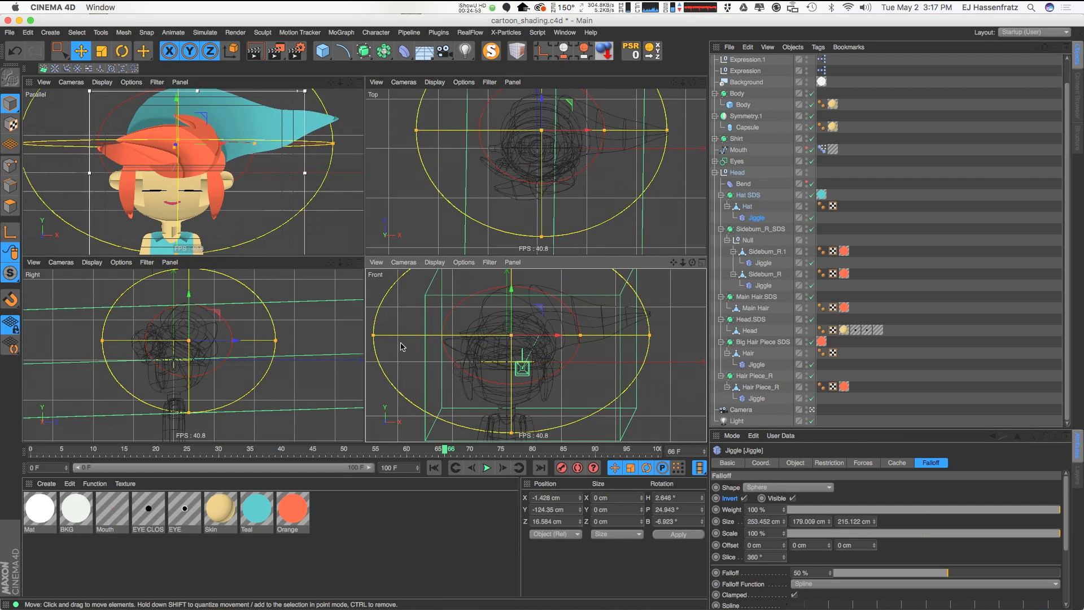
Change the Hat Jiggle's falloff shape to Linear with its orientation set to +X
click(787, 486)
click(813, 559)
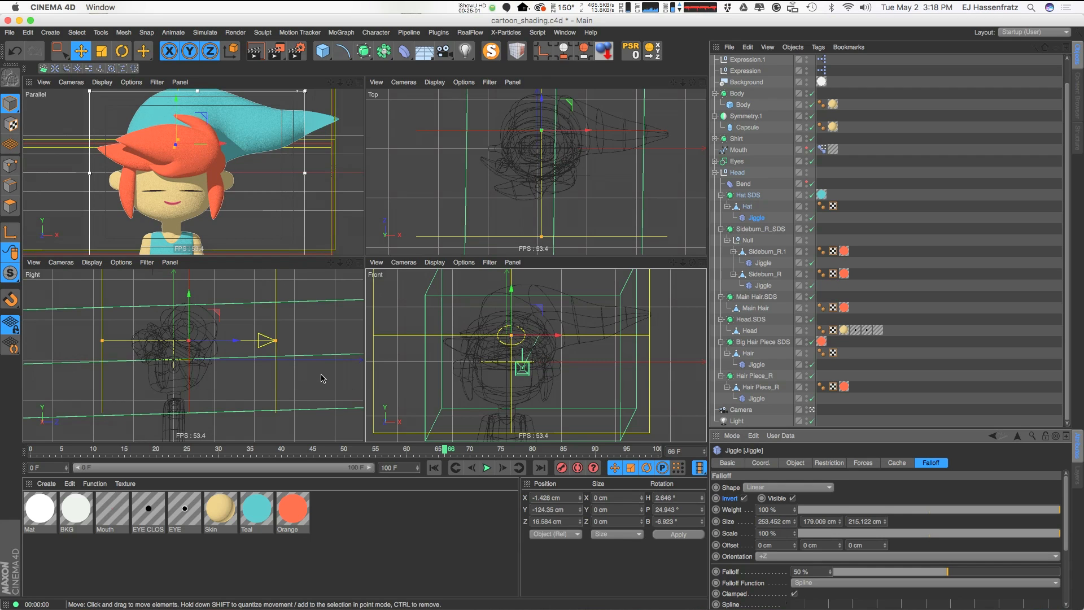
scroll(555, 339, down, 5)
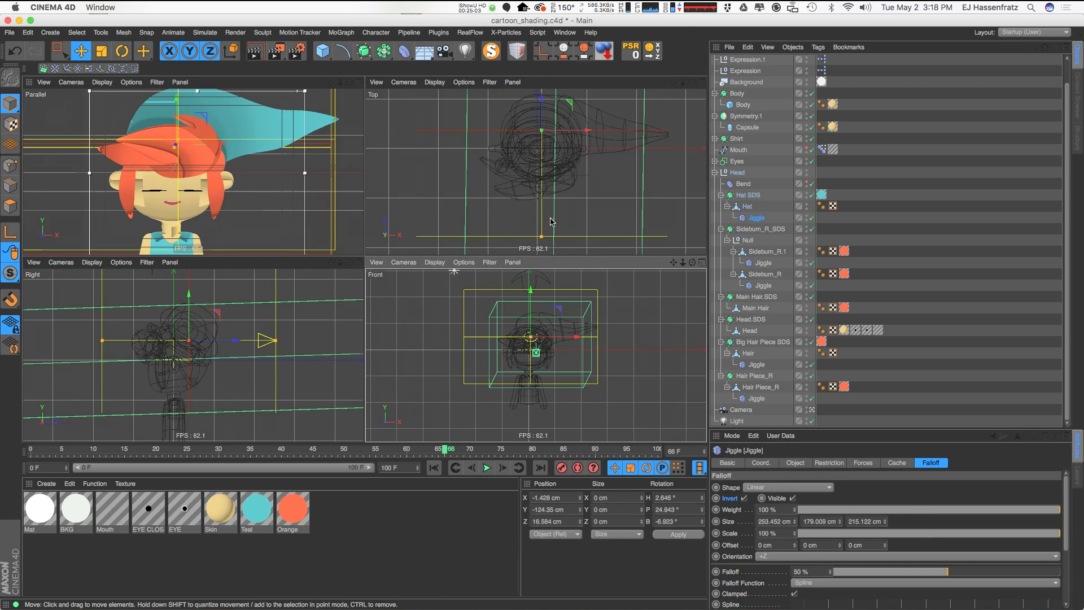
click(776, 557)
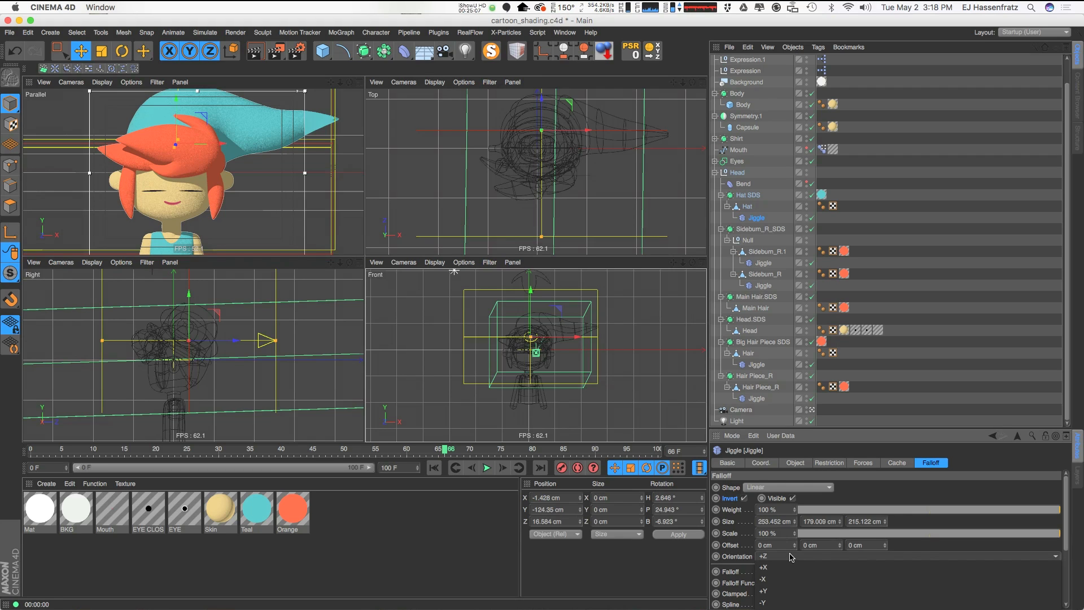
click(789, 568)
Narrow the linear falloff to about 85 cm in X, and rotate and move it diagonally across the hat
drag(333, 143, 228, 149)
key(r)
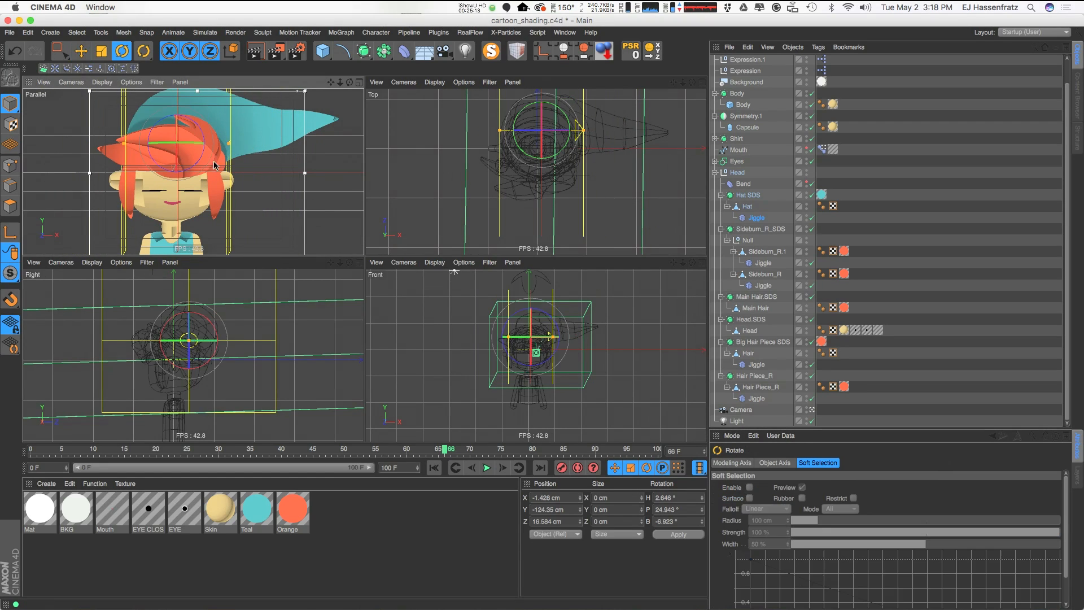
drag(198, 148, 173, 257)
key(e)
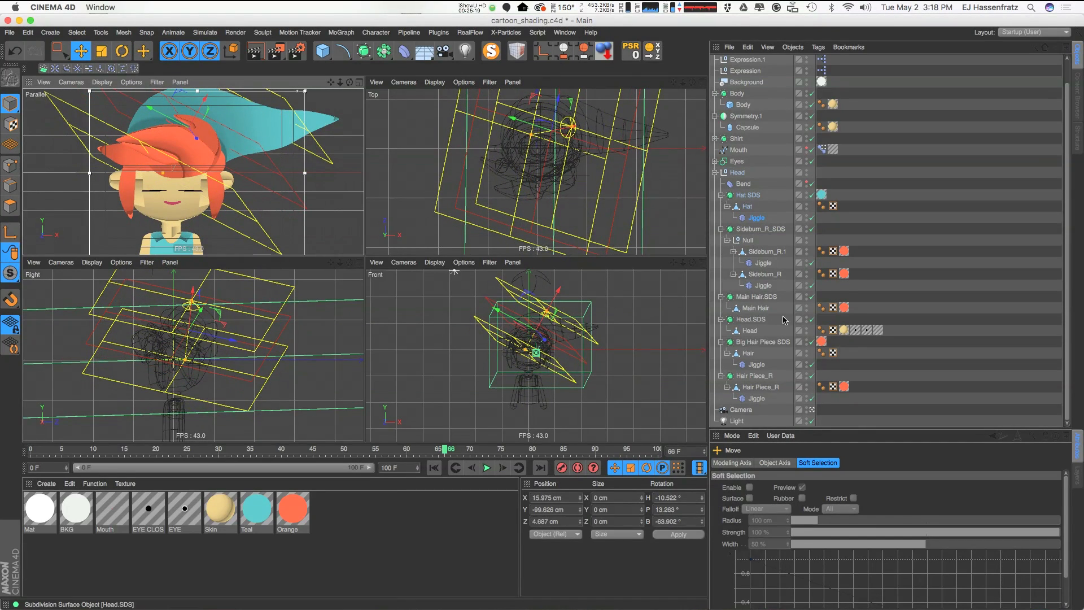
Turn off Invert for the Hat Jiggle's falloff and raise the Falloff value to 100%
key(ctrl+r)
click(744, 498)
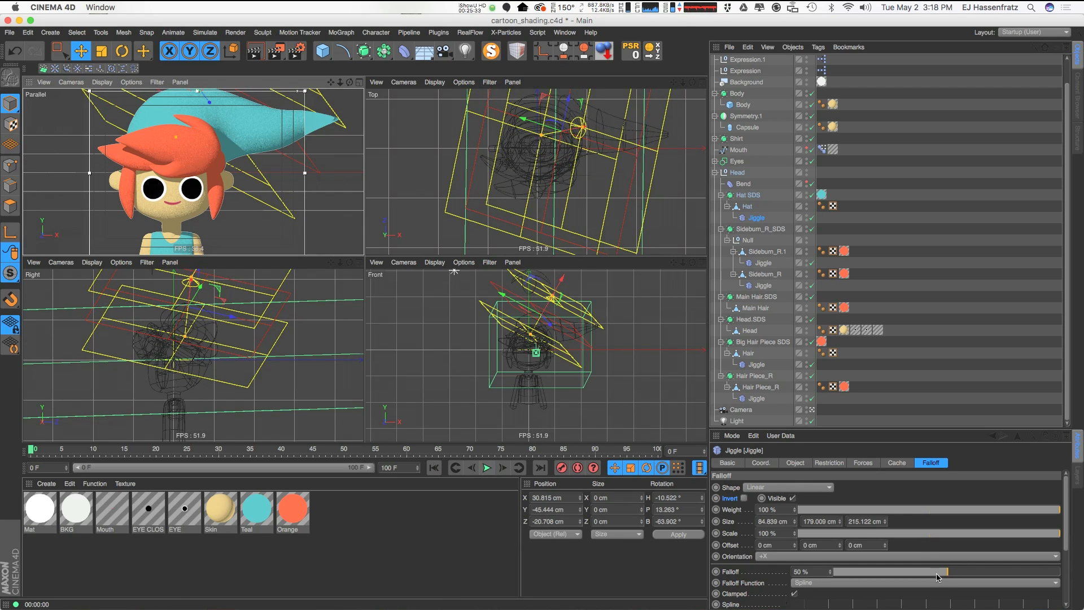
mouse_move(955, 574)
mouse_down()
mouse_move(1034, 574)
mouse_move(959, 574)
mouse_move(994, 574)
mouse_up()
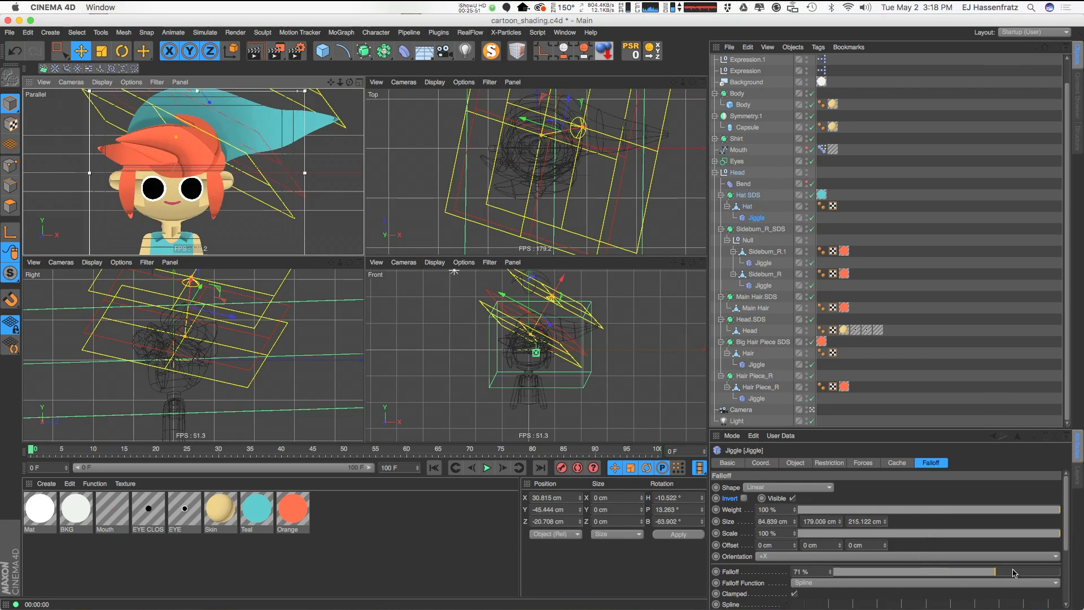
drag(995, 572, 1076, 578)
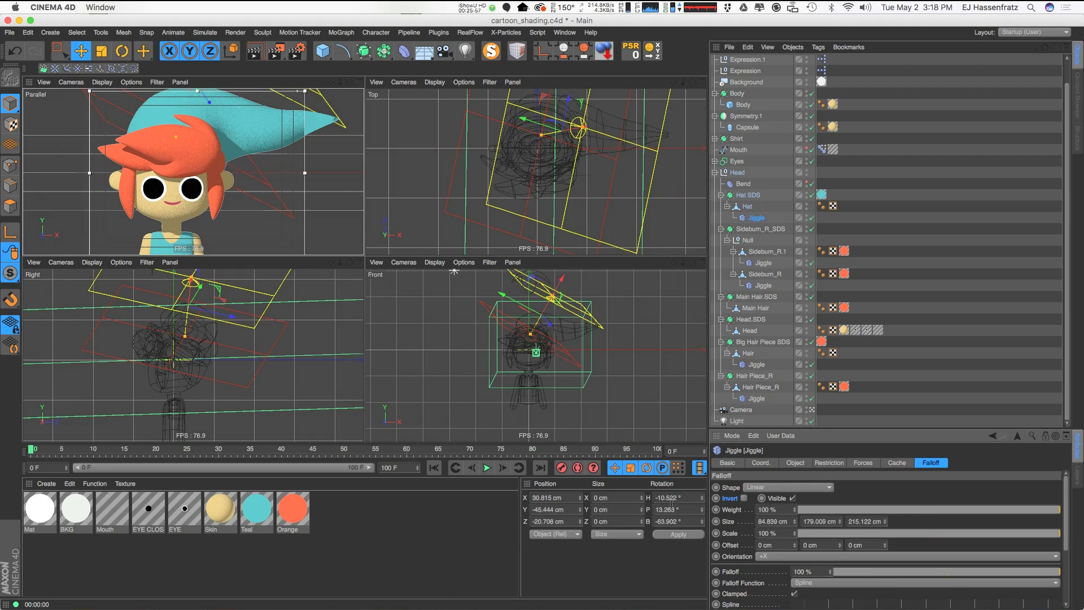
Play the animation and change the linear falloff's orientation to -X
click(487, 468)
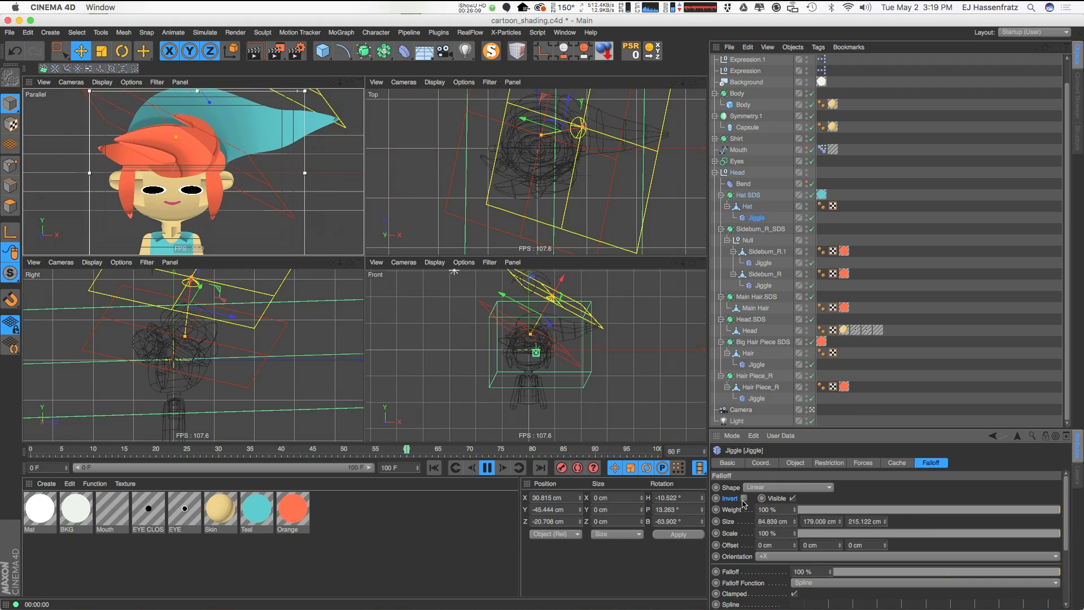
click(778, 558)
click(780, 584)
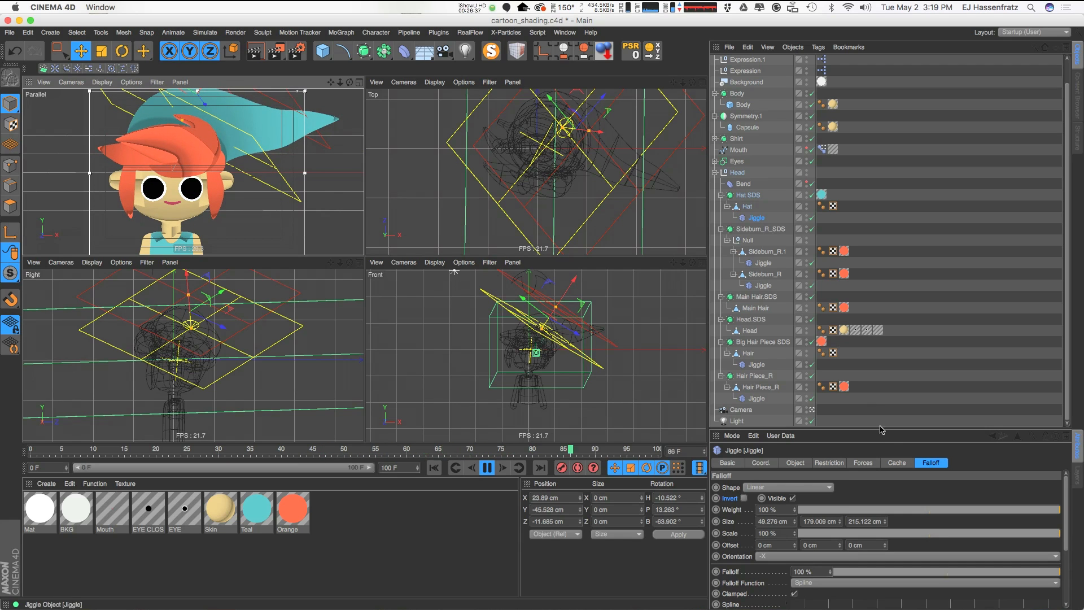
Enlarge the attribute area, and set the Hat Jiggle's Stiffness to 15% and Drag to 51% during playback
drag(884, 428, 883, 354)
click(829, 389)
click(795, 388)
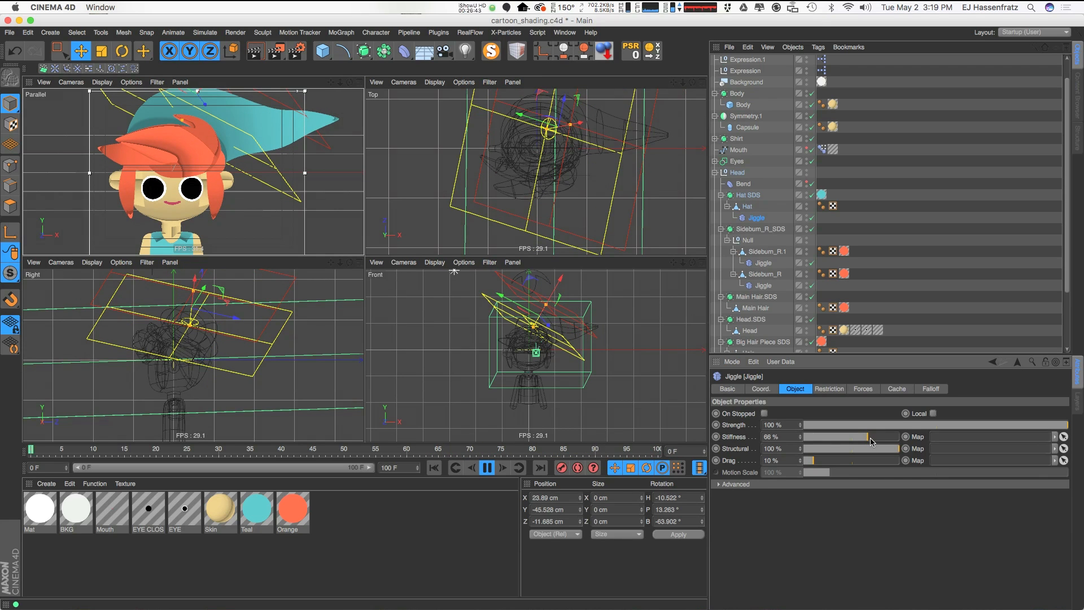
click(854, 464)
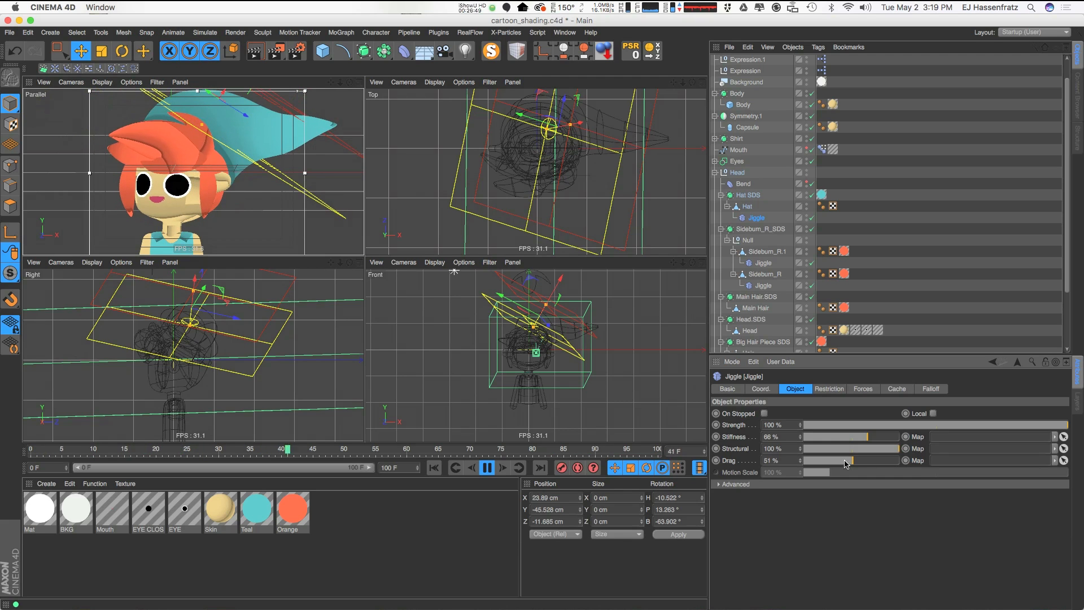
click(837, 438)
drag(823, 438, 818, 438)
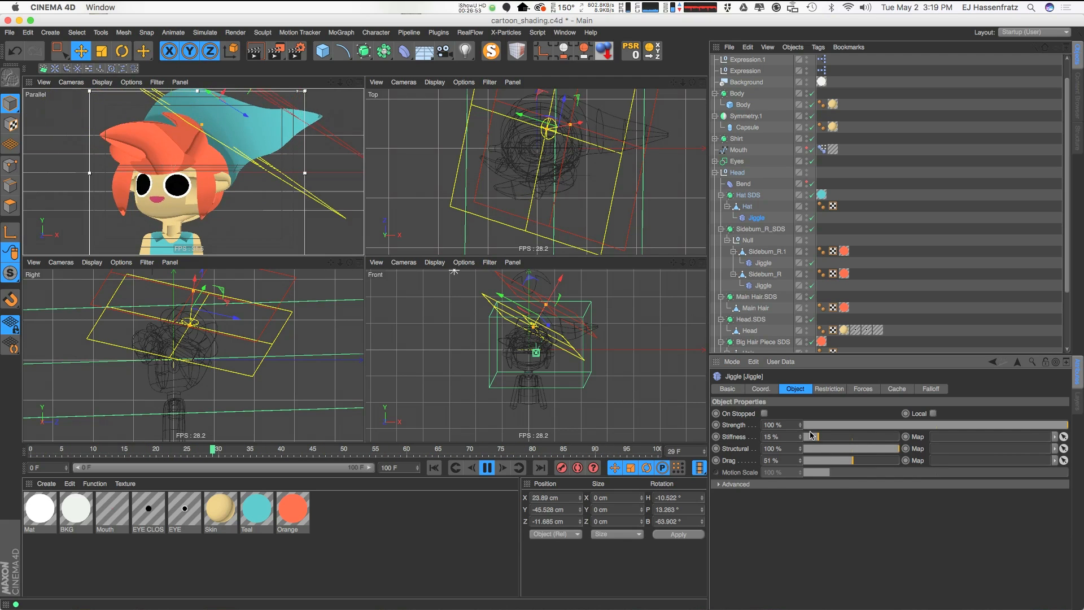
Maximize the character's camera view and lower the Hat Jiggle's Drag to 29%
middle_click(305, 93)
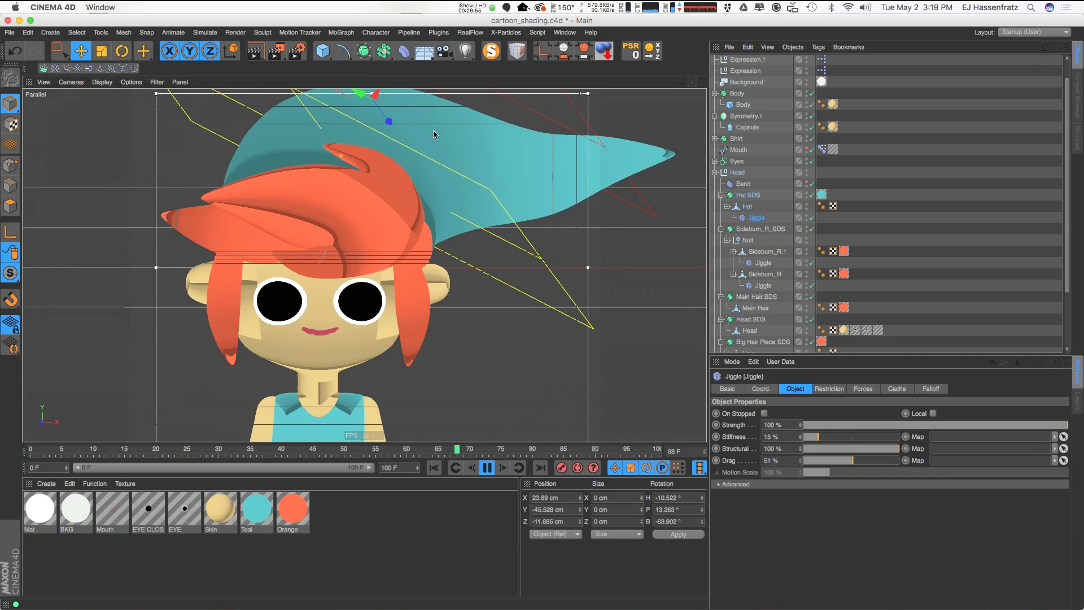
drag(841, 461, 834, 461)
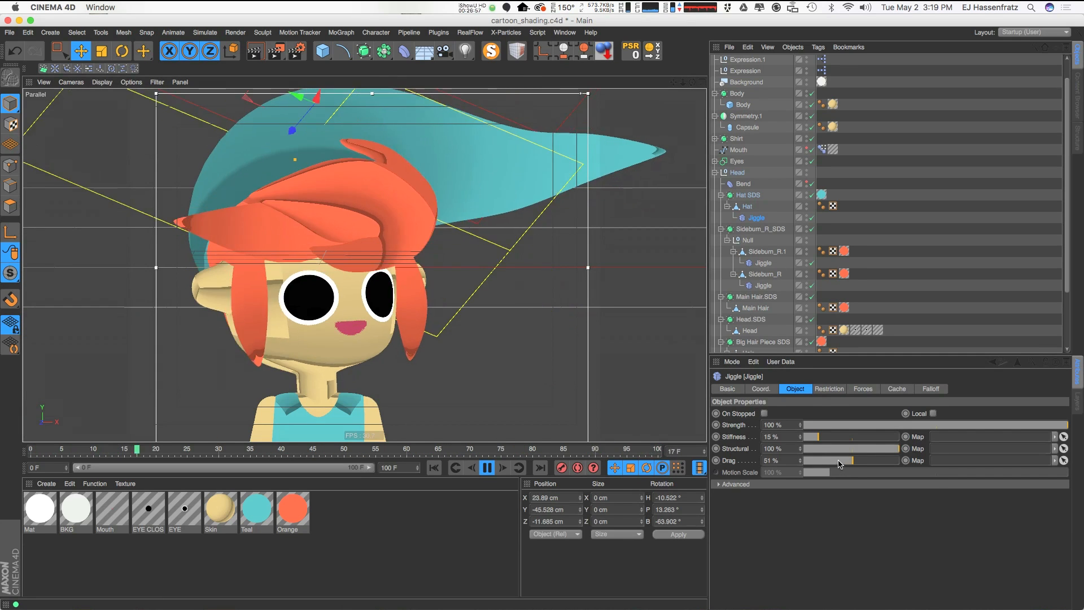
click(832, 460)
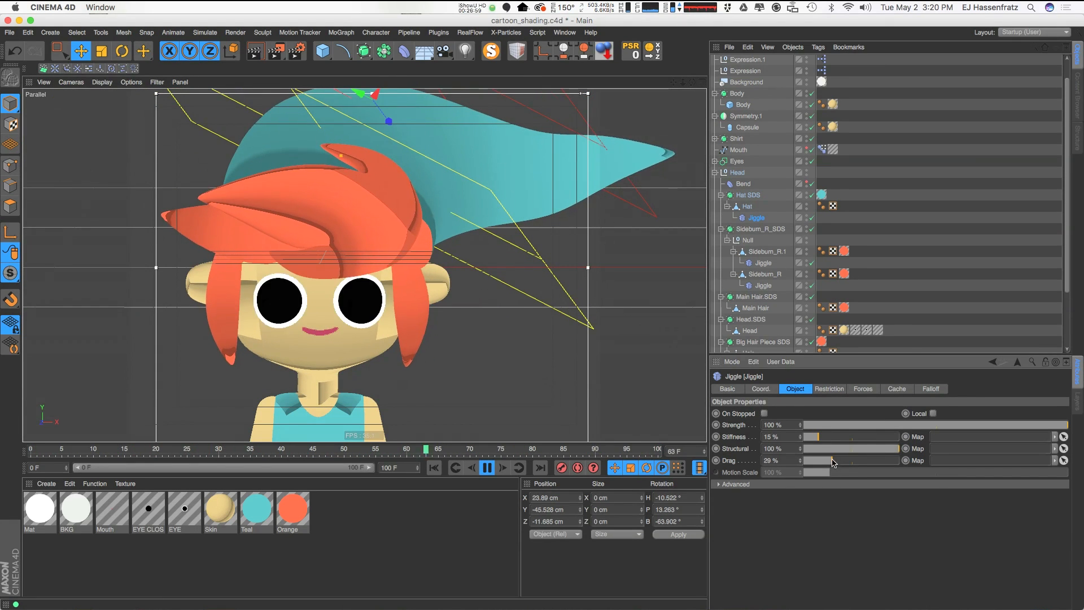
Try the Hat Jiggle's Structural value at 0%, and set Structural to 81% and Strength to 59%
drag(893, 451, 777, 446)
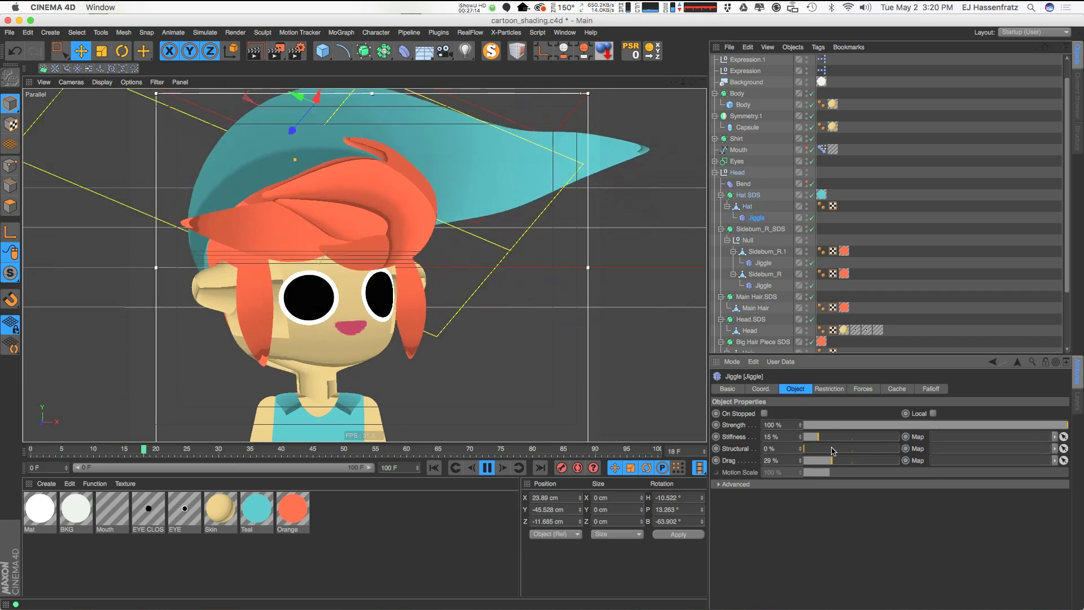
drag(814, 450, 901, 449)
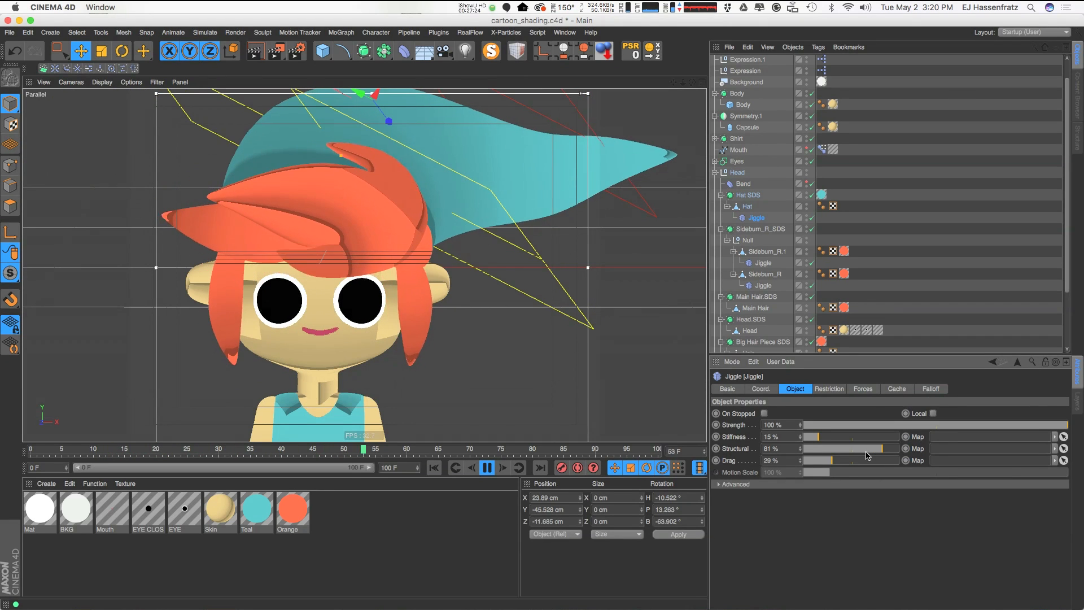
click(960, 425)
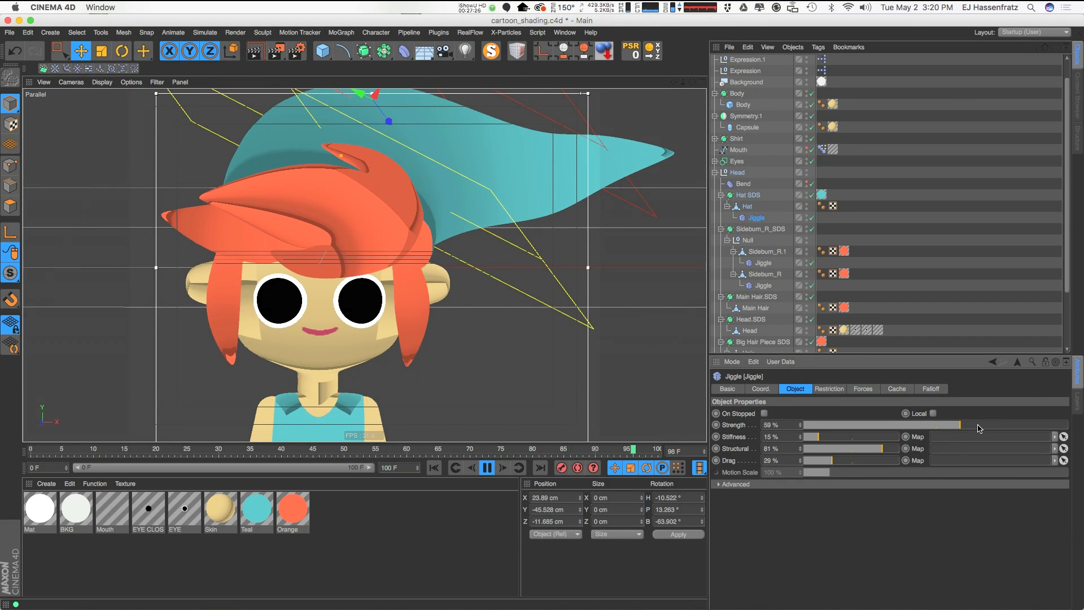
Set the Hat Jiggle's Strength to 100%, stop playback and return to the first frame
click(1066, 425)
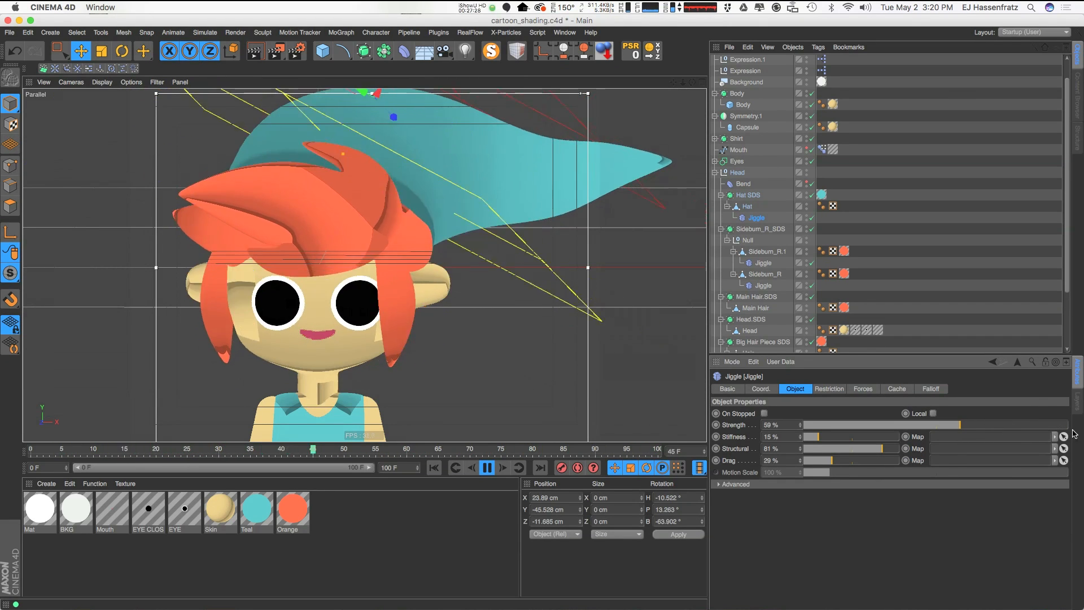
click(487, 468)
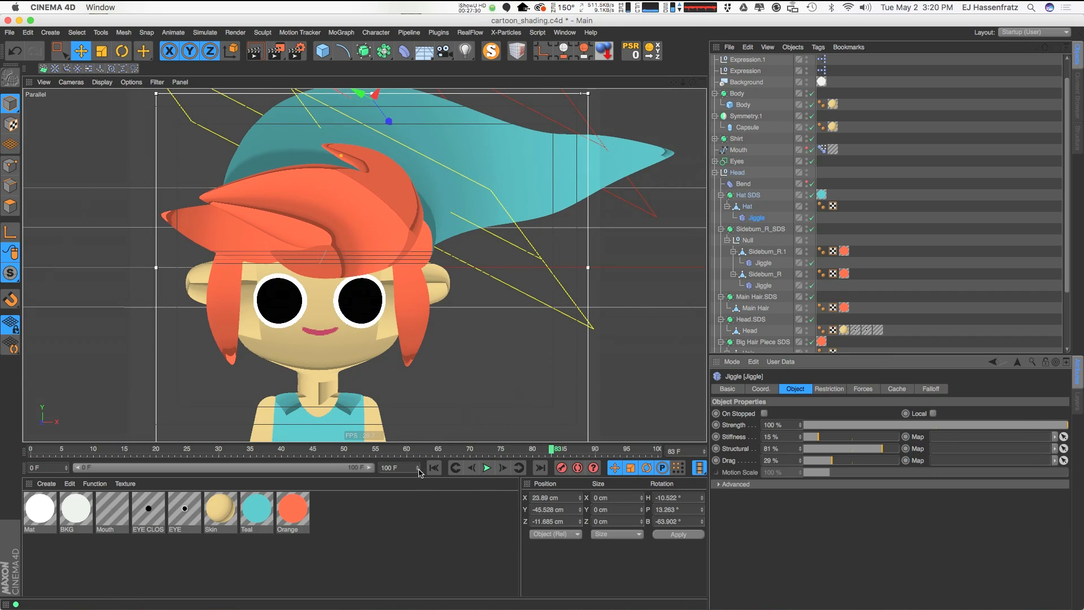
click(434, 468)
Select both sideburn Jiggle deformers and give them a Linear falloff shape
click(419, 308)
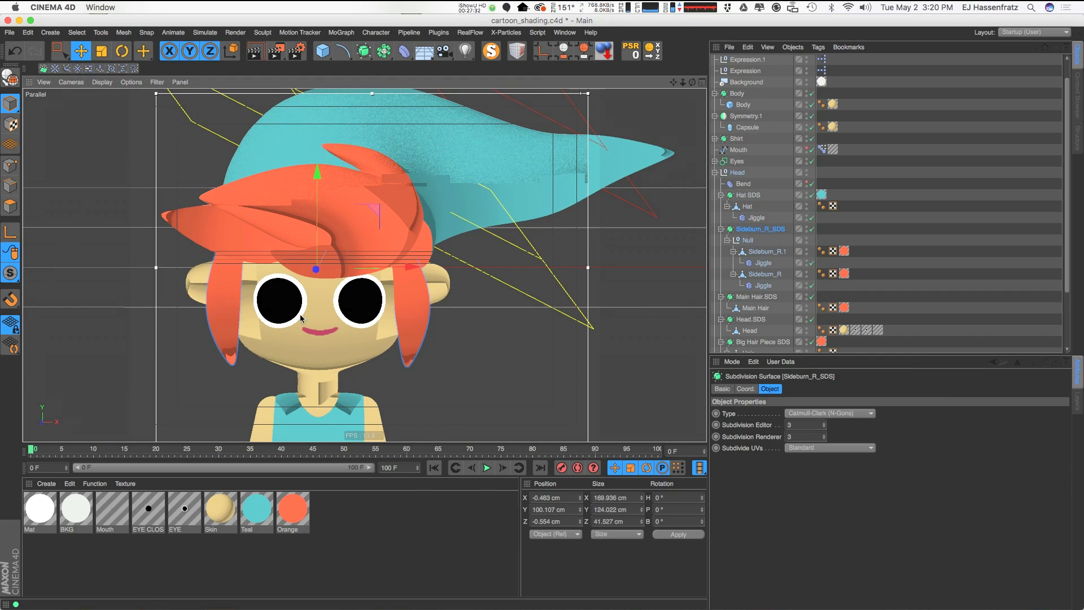
shift+click(761, 263)
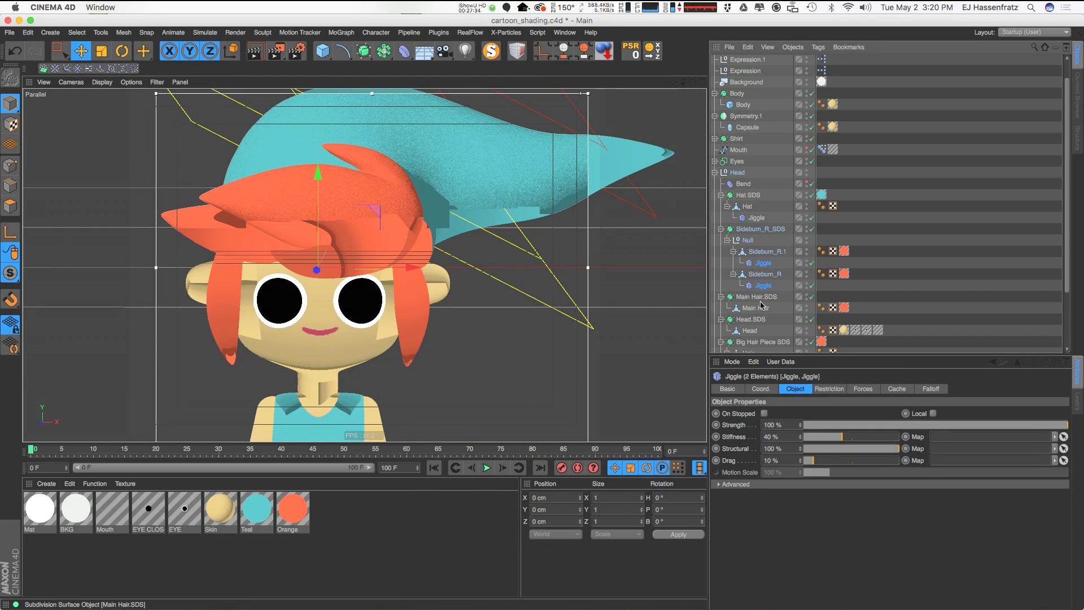
click(930, 390)
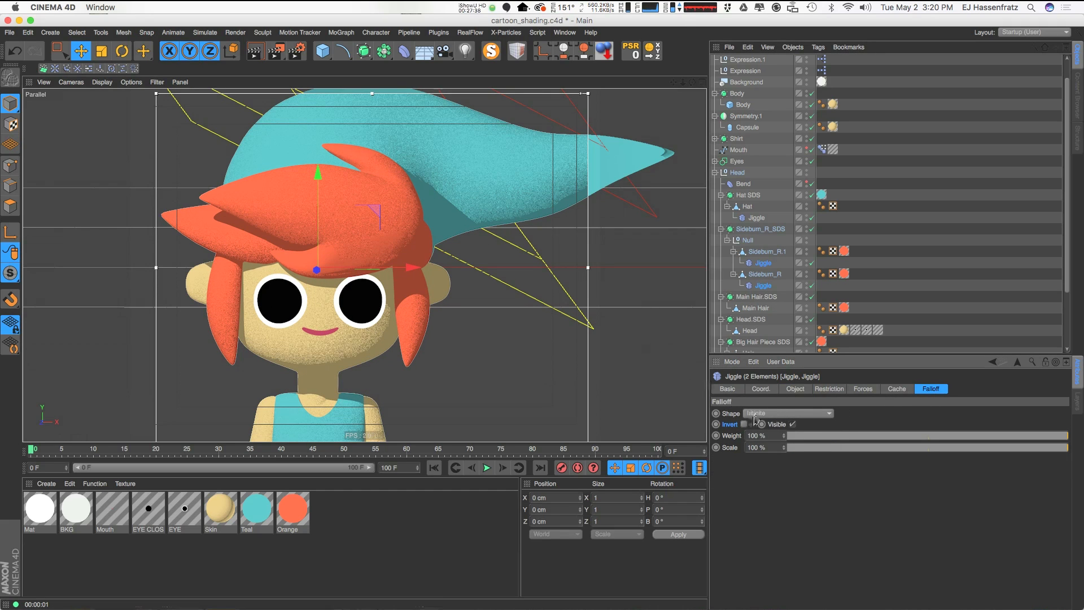
click(775, 414)
click(776, 484)
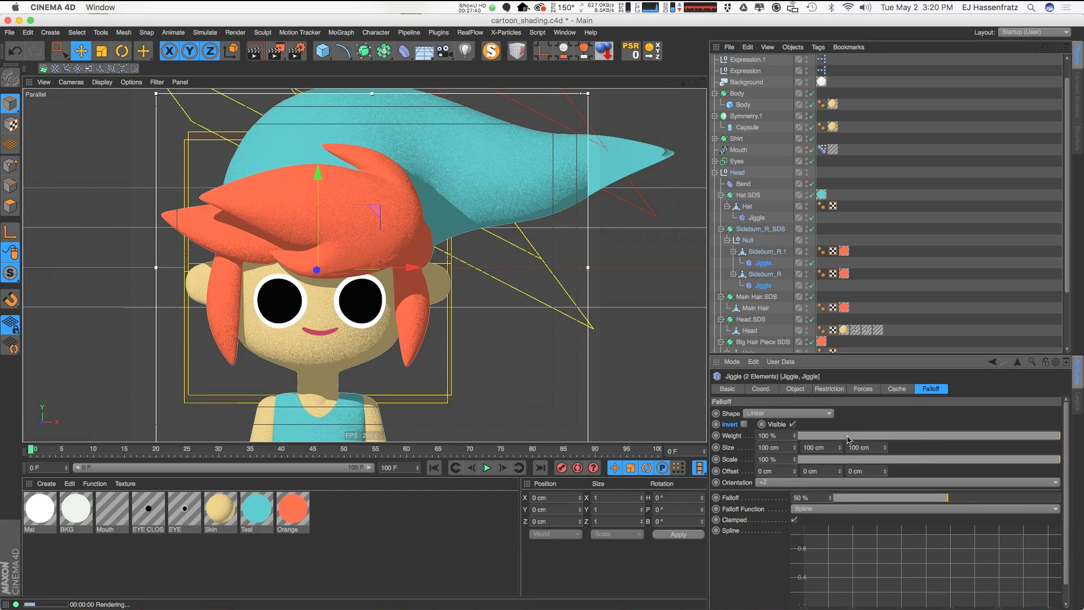
Set the sideburn Jiggles' falloff orientation to +Y, the falloff to 100% and the Y size to 29 cm
click(789, 483)
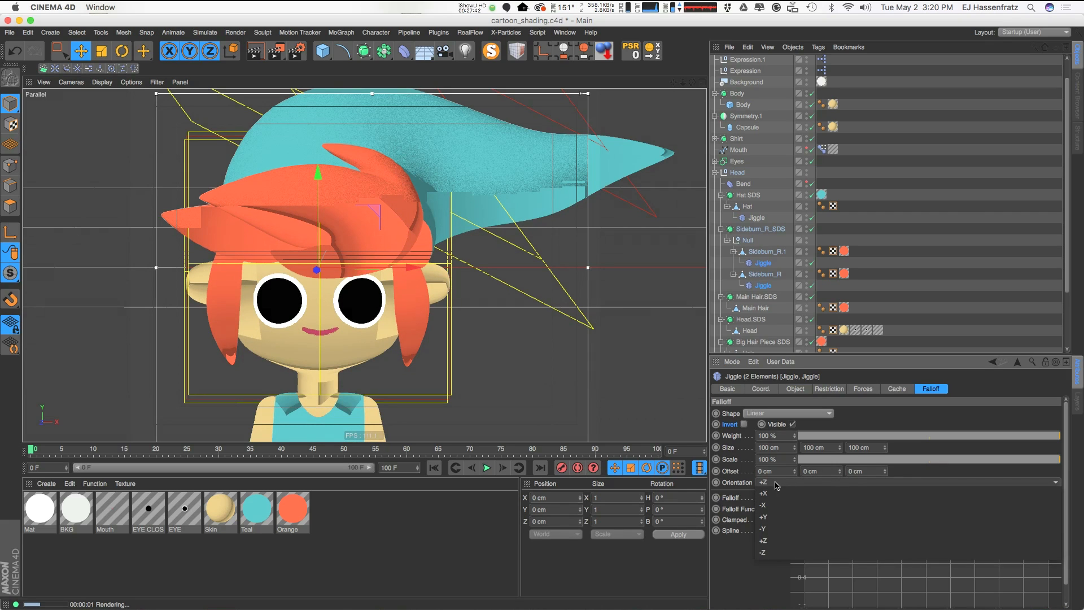
click(765, 517)
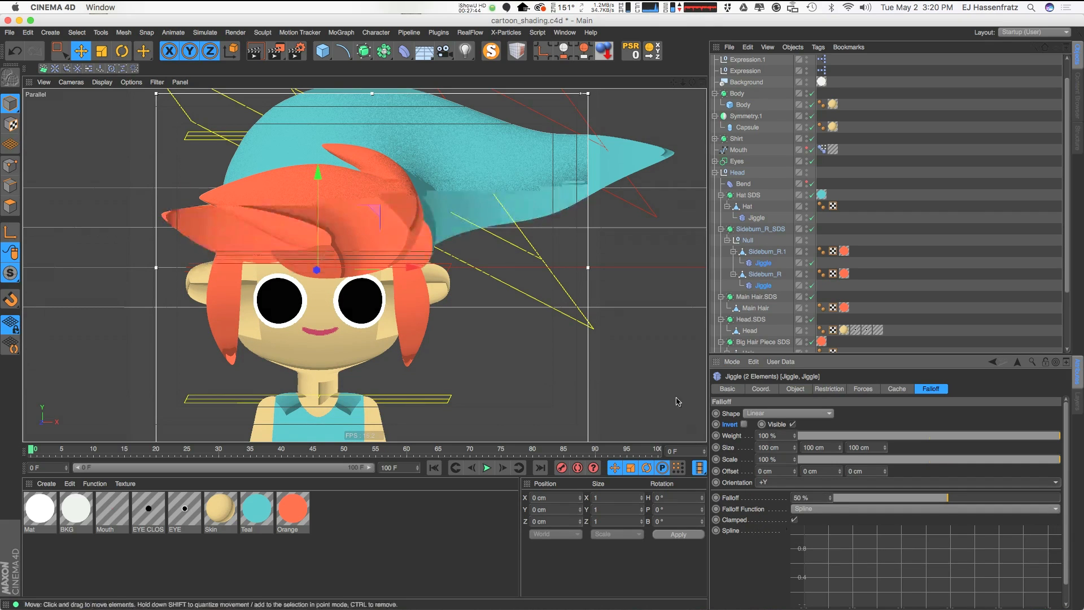
drag(947, 498, 1081, 484)
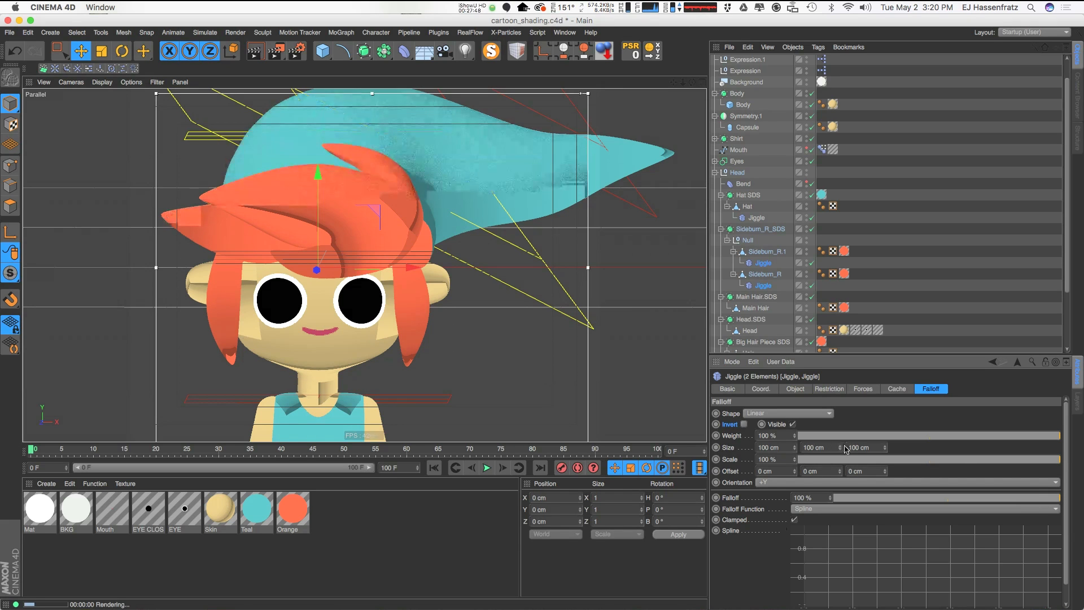
drag(841, 447, 810, 347)
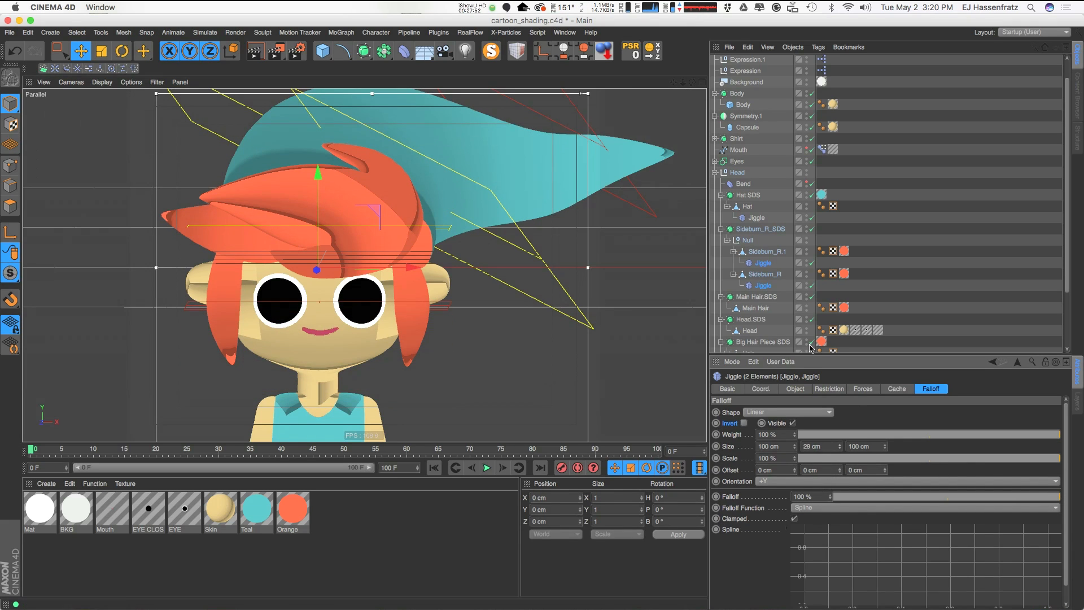
Move each sideburn's Jiggle deformer sideways along X so it lines up with its own sideburn
click(763, 285)
drag(412, 270, 504, 266)
click(757, 264)
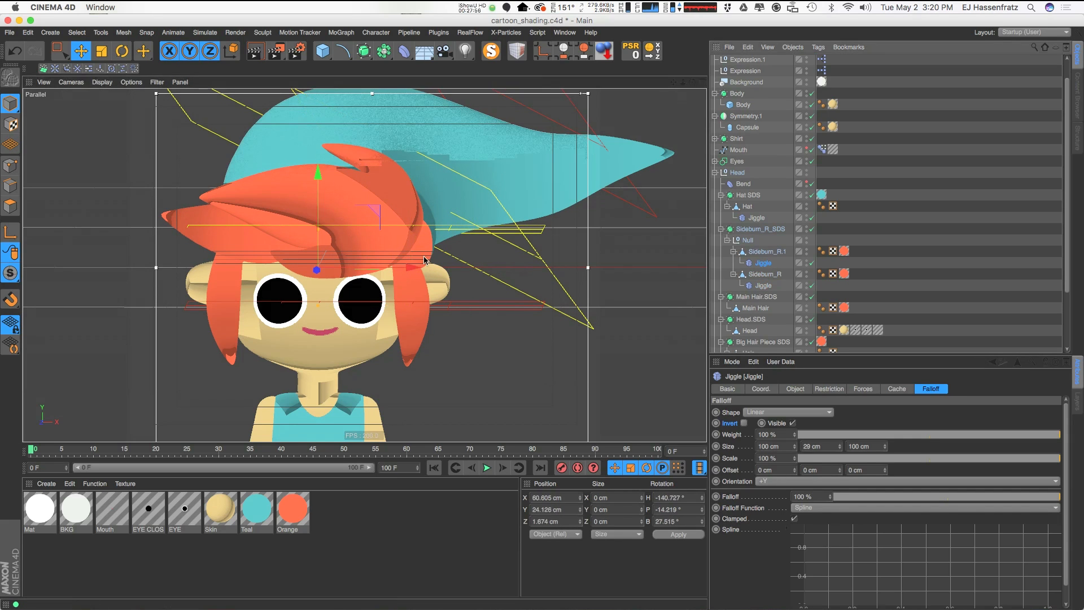
drag(399, 269, 323, 270)
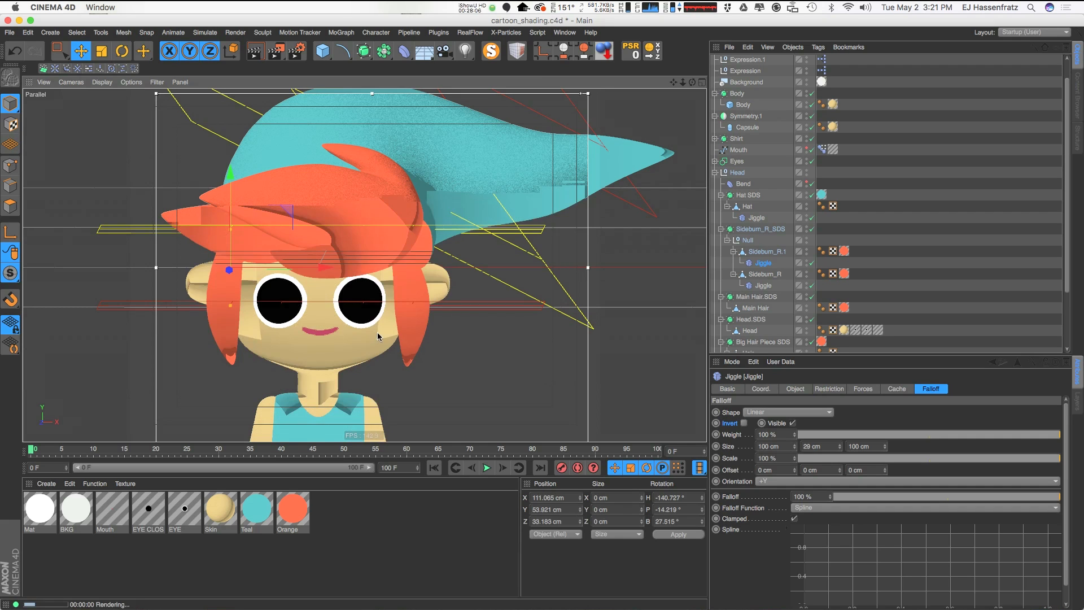
Preview the animation, and lower both sideburn Jiggles together to a Y position of about -42 cm
click(486, 468)
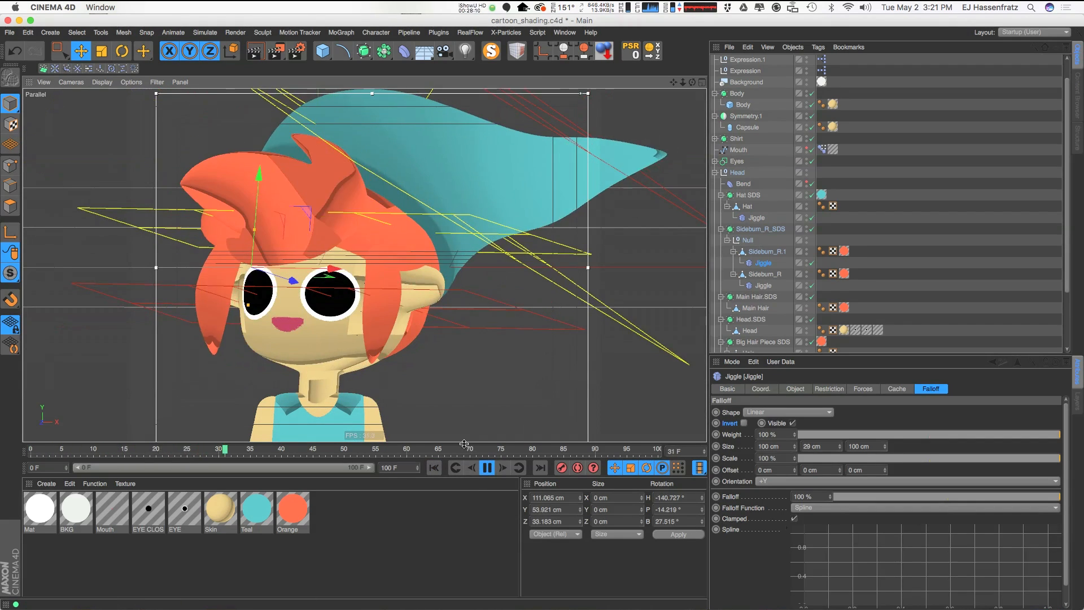
click(486, 468)
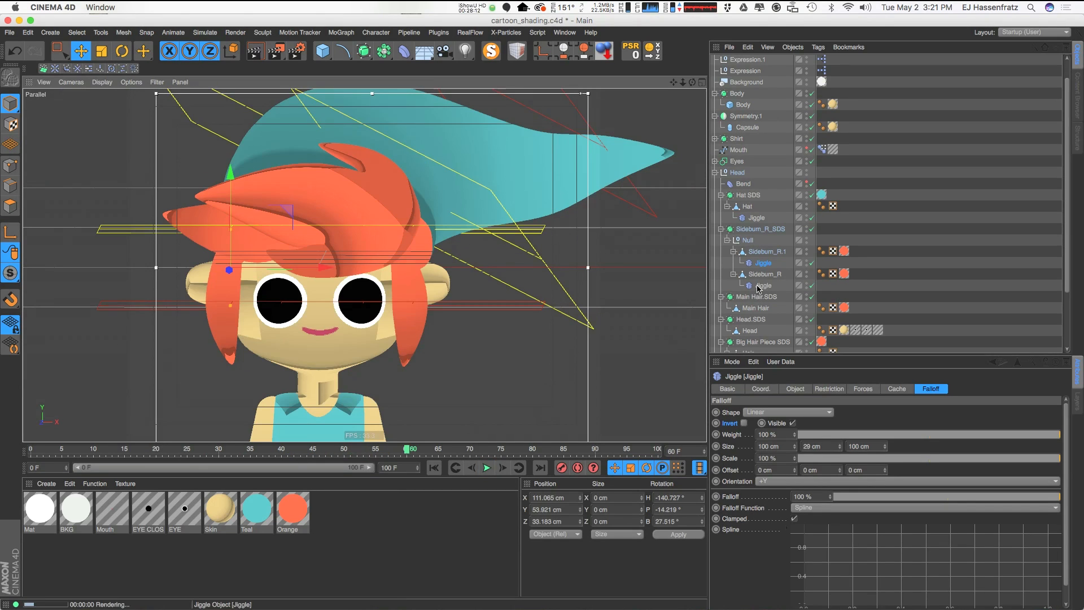
shift+click(762, 285)
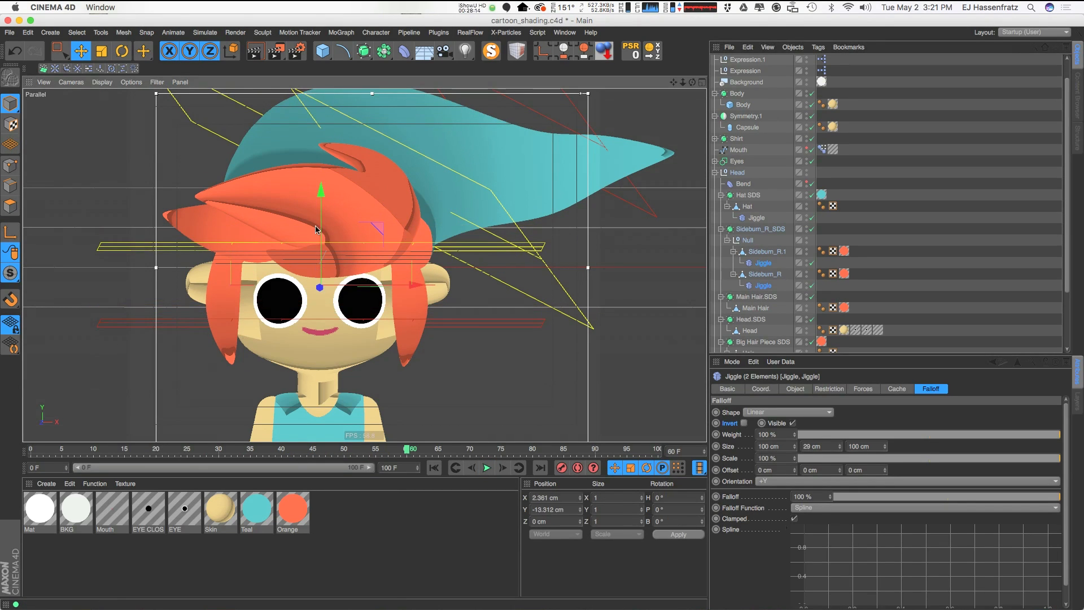
click(434, 468)
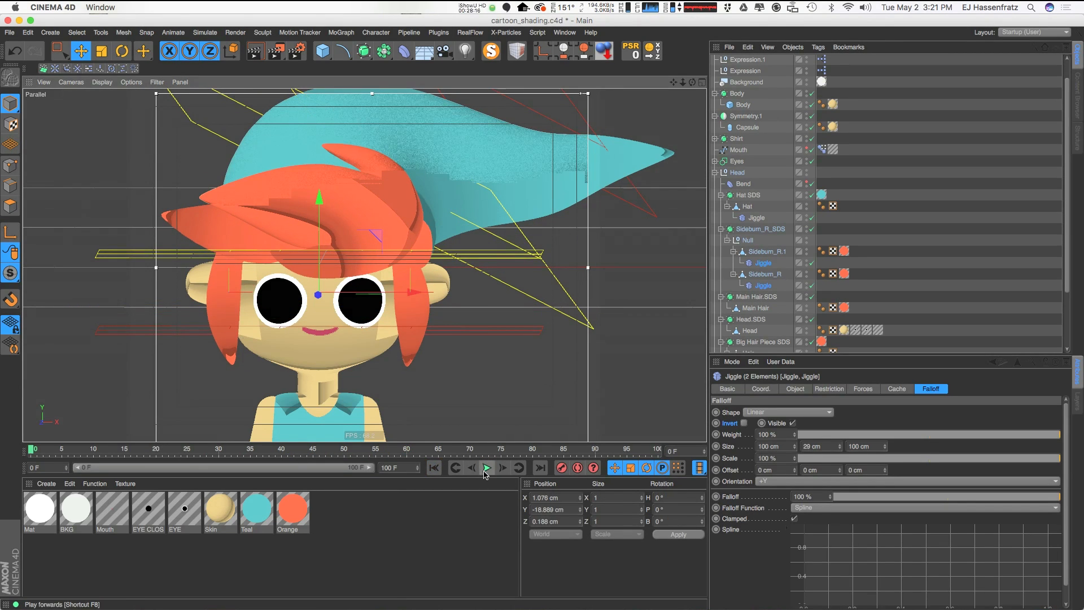
click(485, 468)
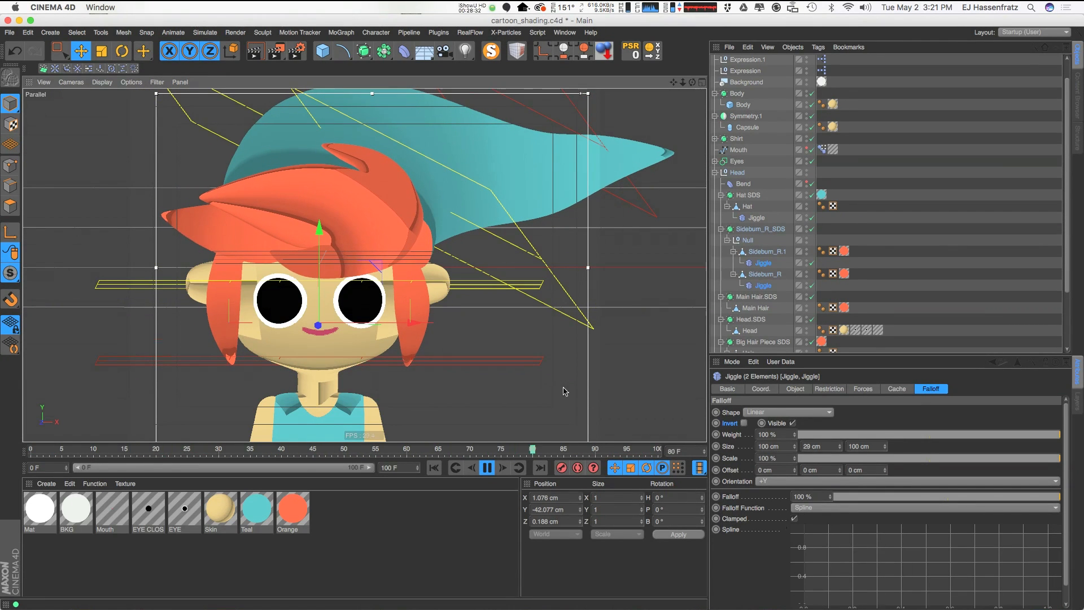
During playback, set the sideburn falloffs' Y size to 19 cm and raise both Jiggles to about -28.8 cm in Y
drag(839, 447, 837, 463)
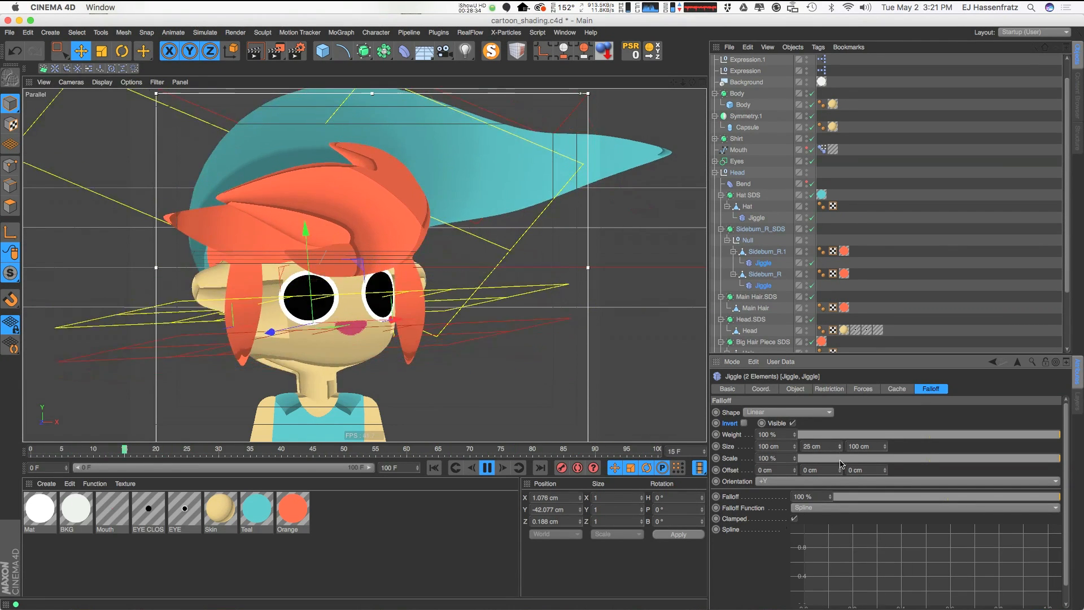
drag(319, 265, 323, 222)
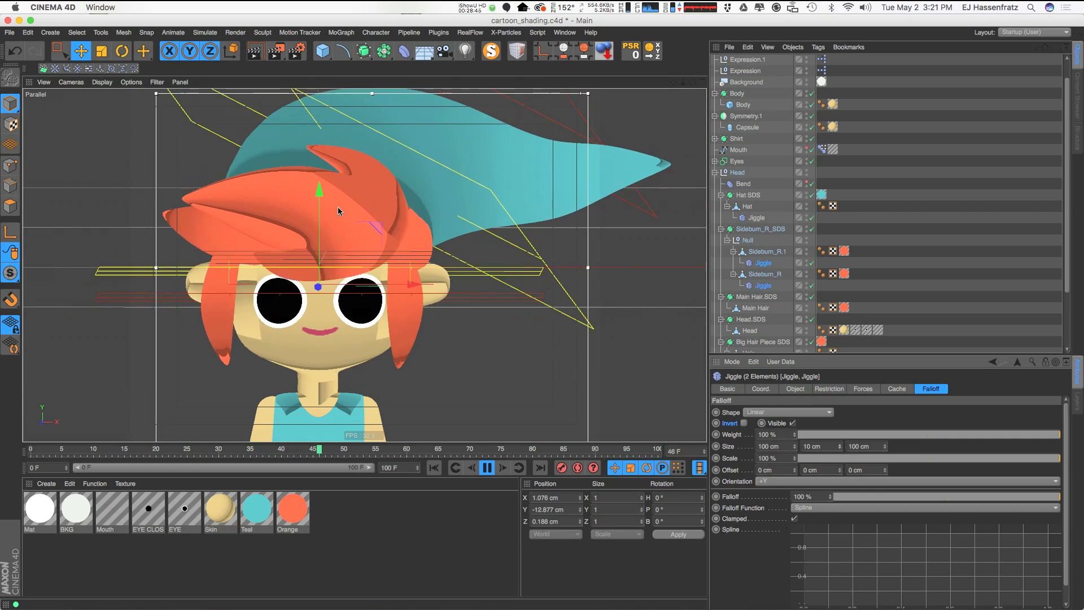
drag(323, 212, 320, 233)
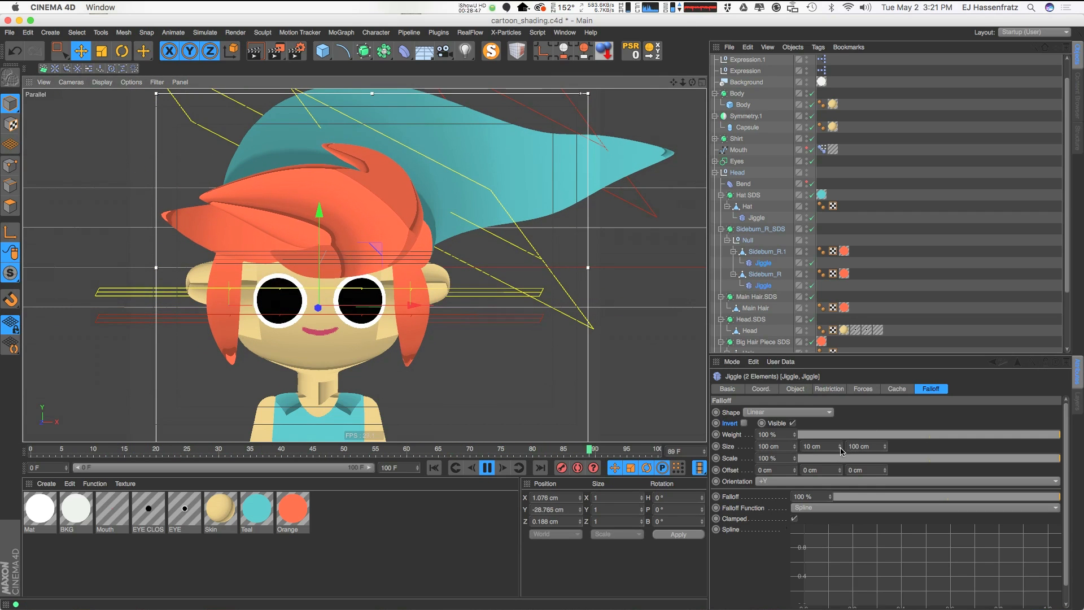
drag(841, 450, 841, 444)
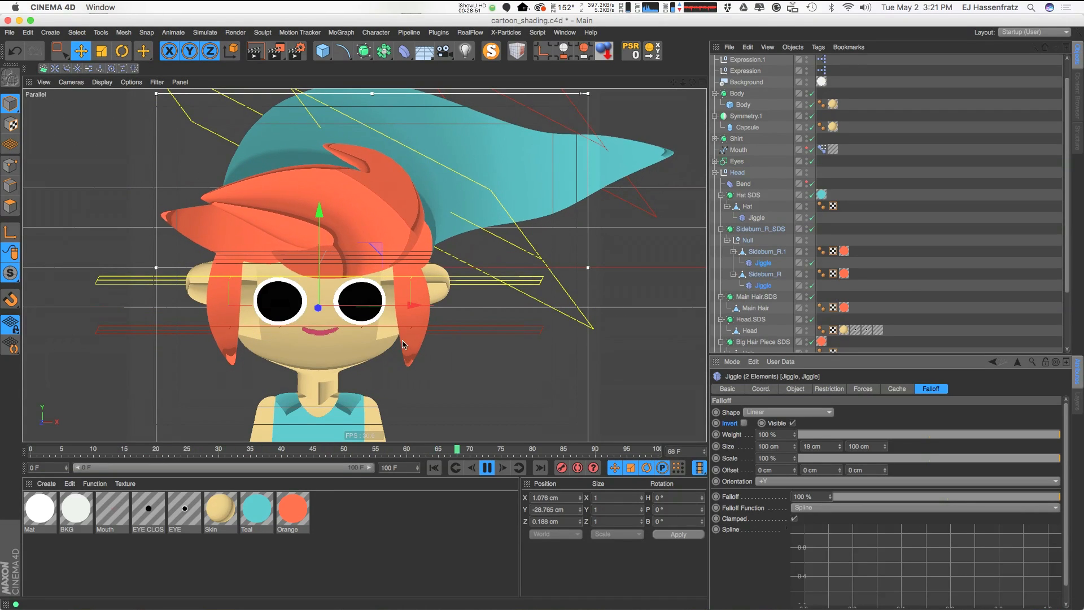
Try the sideburn Jiggles at 25% Drag and 4% Structural, with Stiffness at 0% and 14%, during playback
key(ctrl+r)
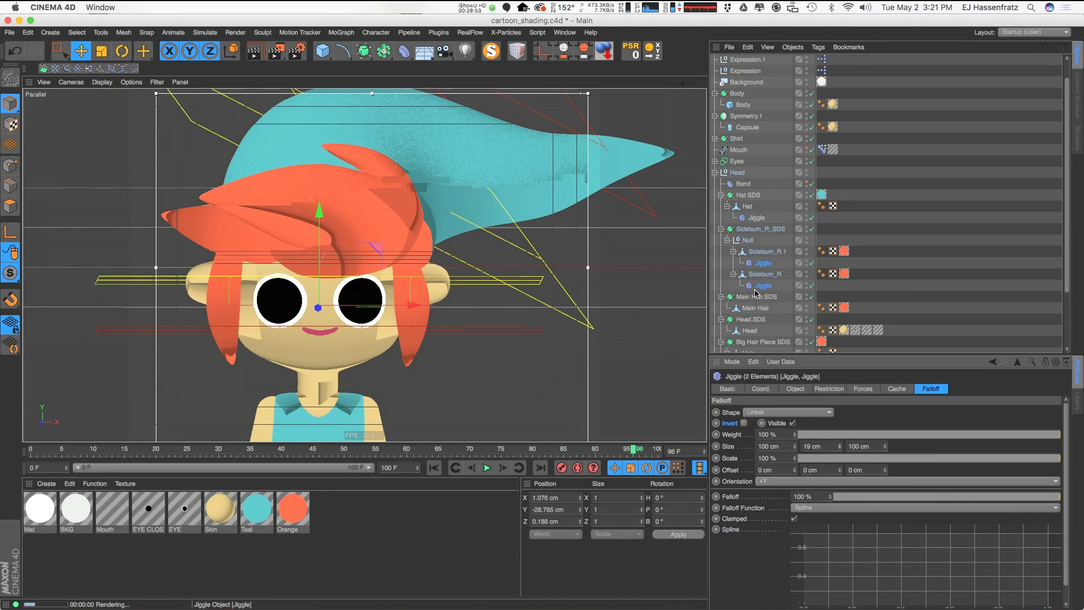
key(F8)
click(795, 388)
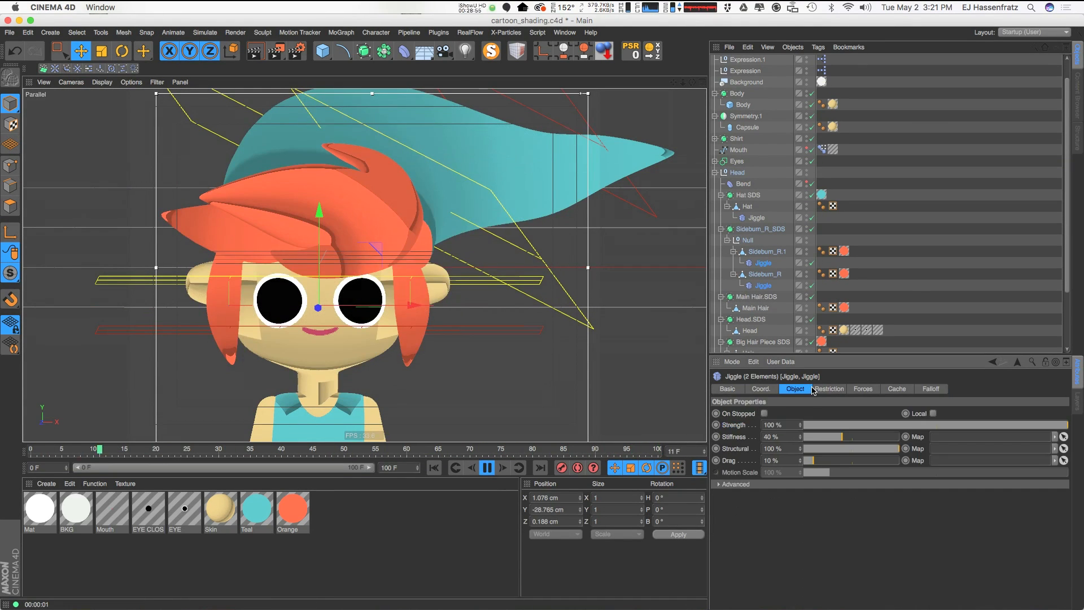
drag(813, 460, 851, 449)
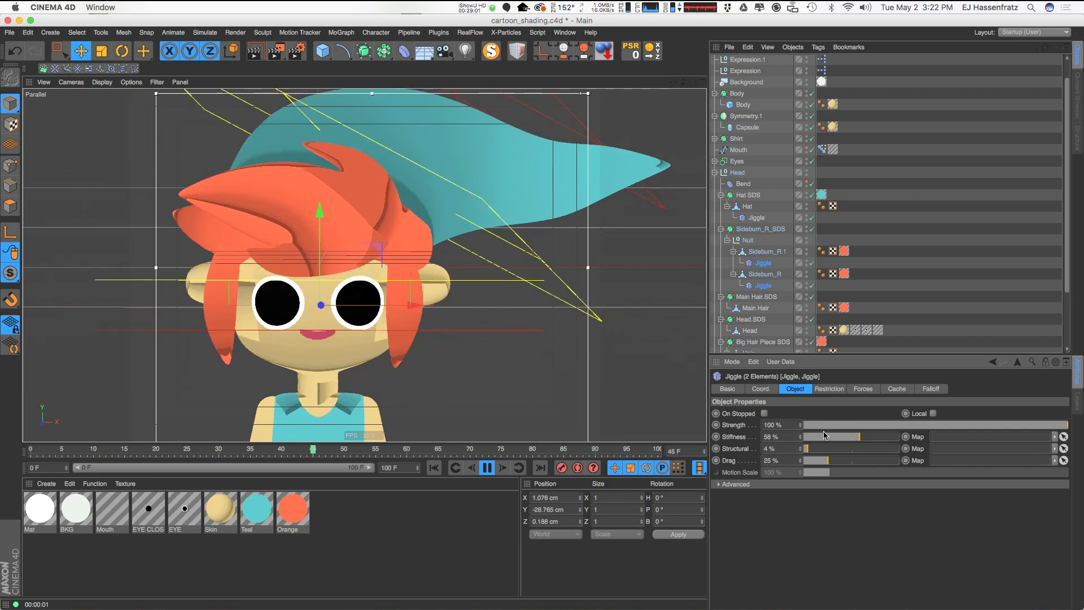
drag(859, 436, 754, 448)
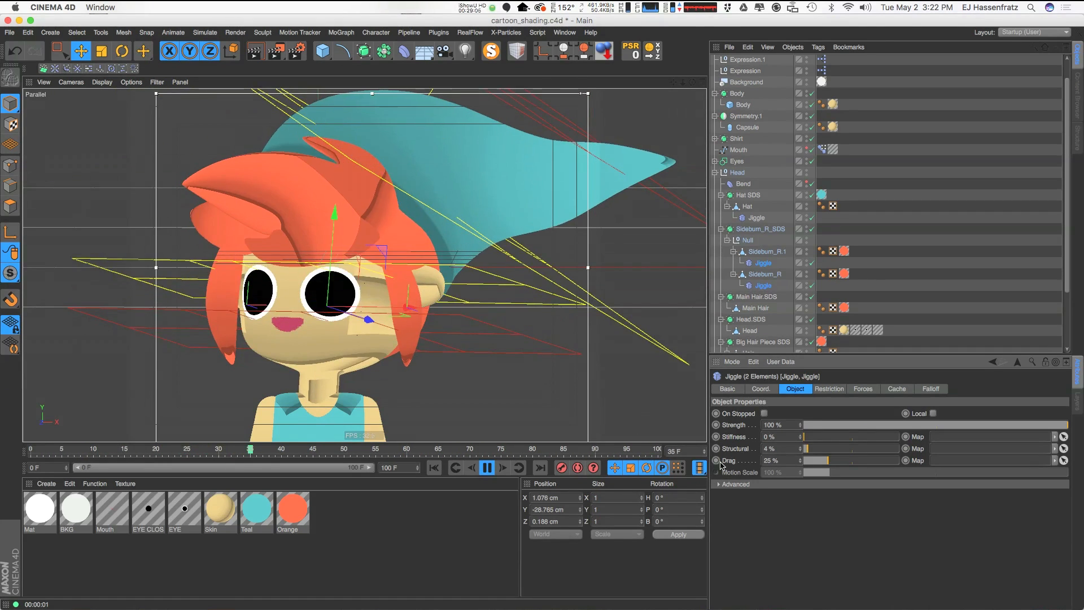
click(817, 436)
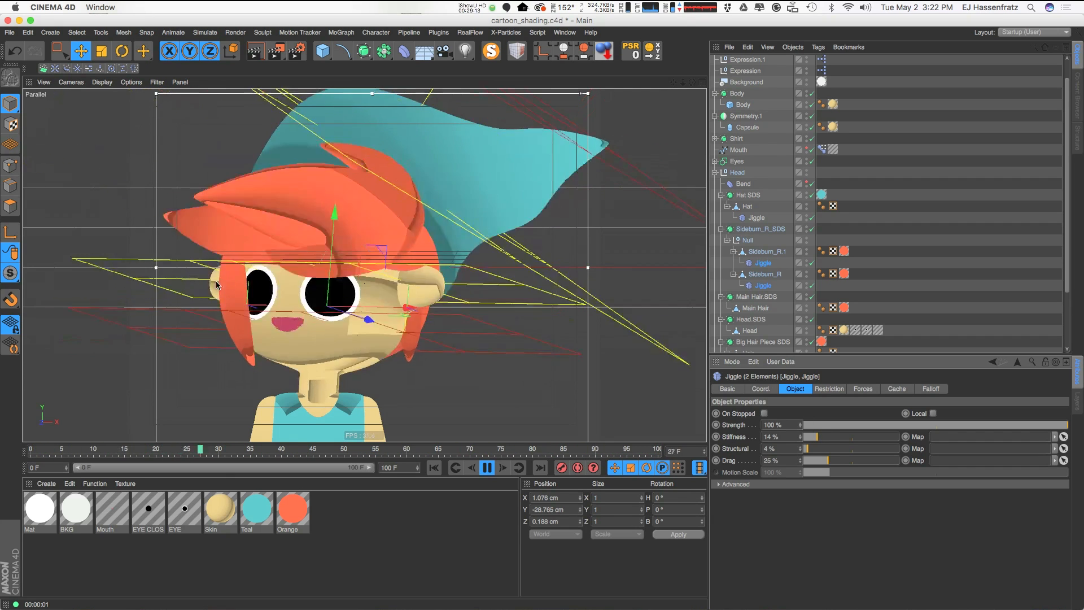
Set the sideburn Jiggles to 100% Structural, 74% Stiffness and 14% Drag, stop playback and return to the first frame
click(827, 448)
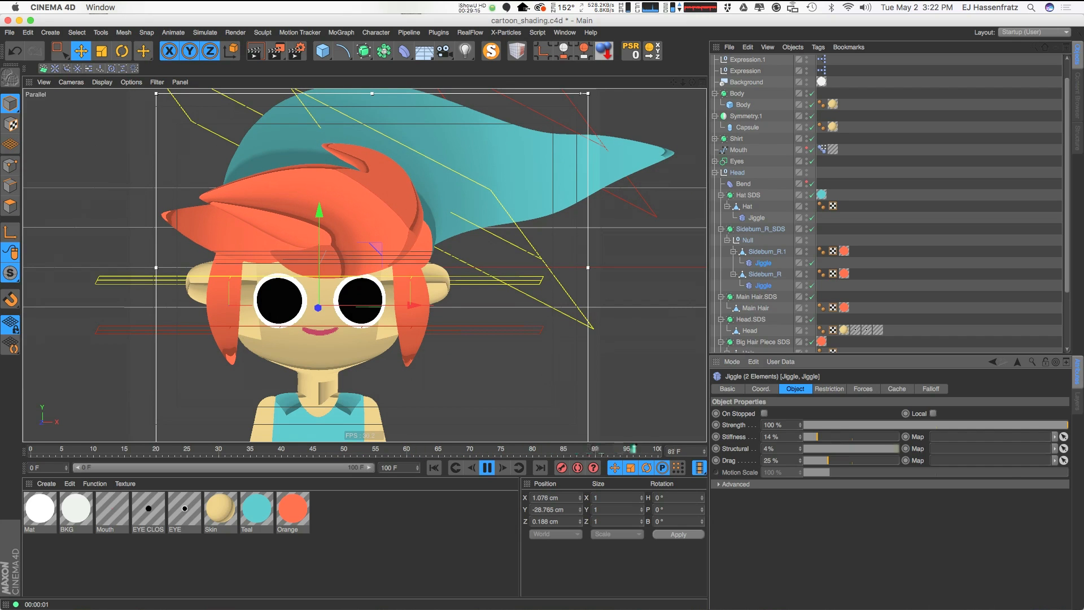
drag(997, 473, 997, 472)
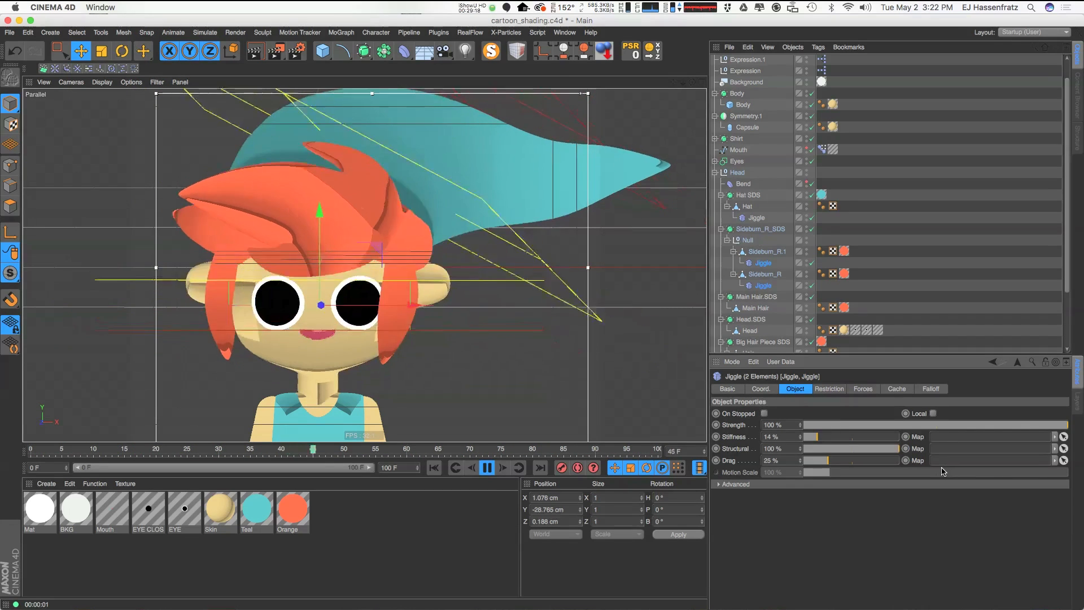
drag(835, 437, 851, 441)
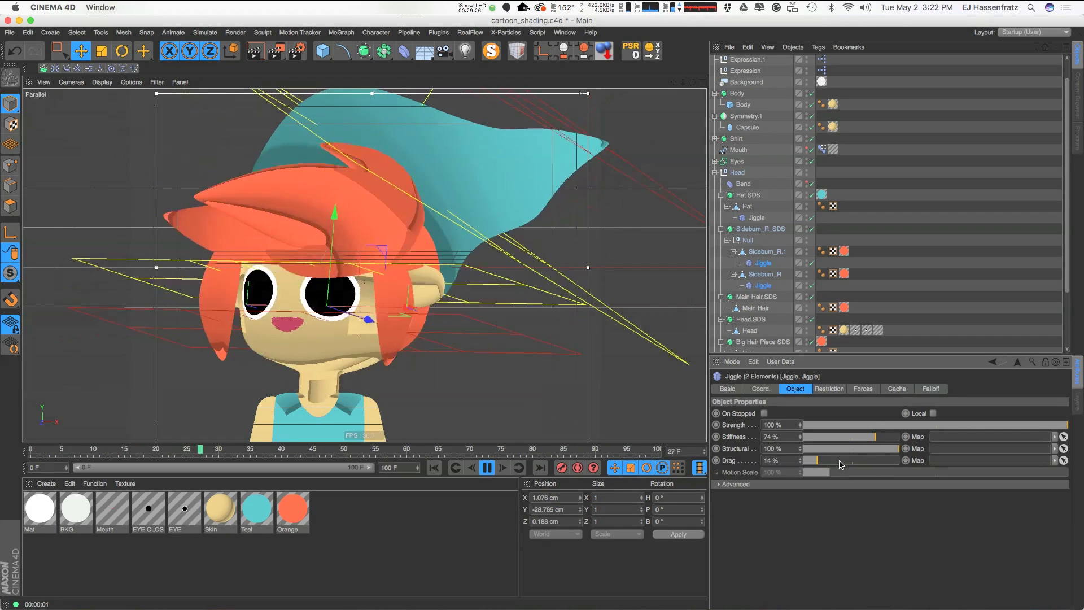
key(F8)
key(shift+f)
key(super+r)
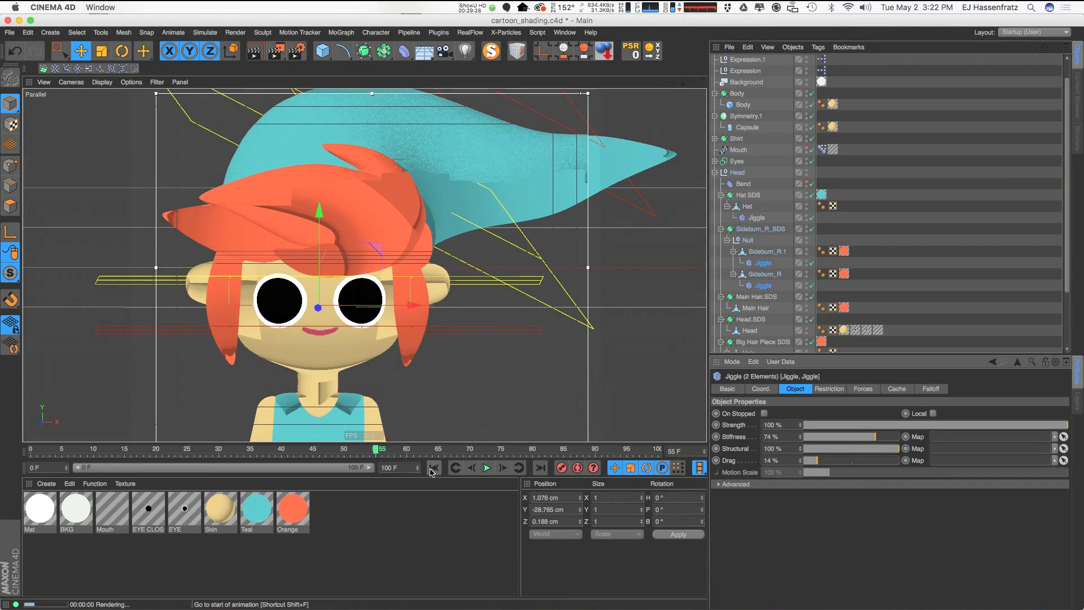
Select the Jiggle deformer under the big hair piece and give it a Linear falloff shape
click(337, 216)
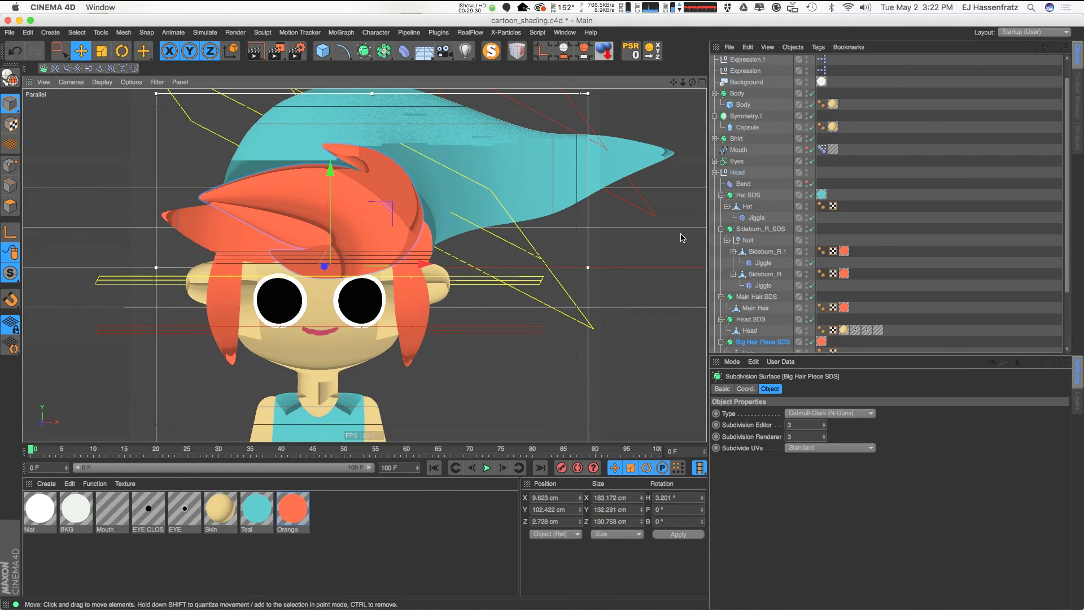
click(757, 364)
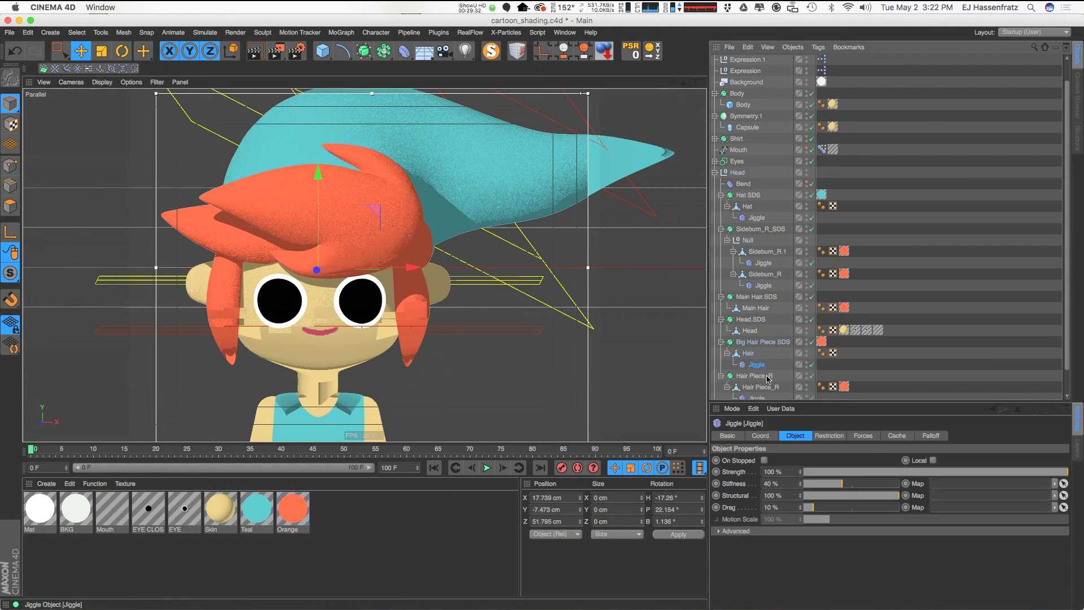
click(931, 435)
click(802, 460)
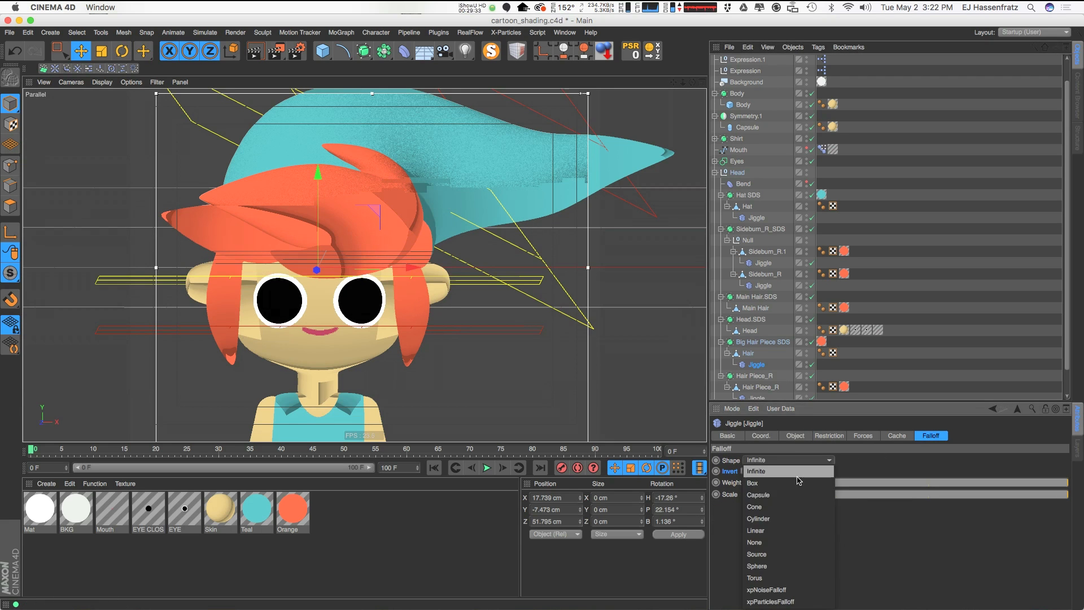
click(790, 530)
Set the big hair piece Jiggle's falloff to 100% and rotate the deformer so its falloff planes run diagonally across the hair
key(r)
drag(338, 276, 454, 308)
click(757, 364)
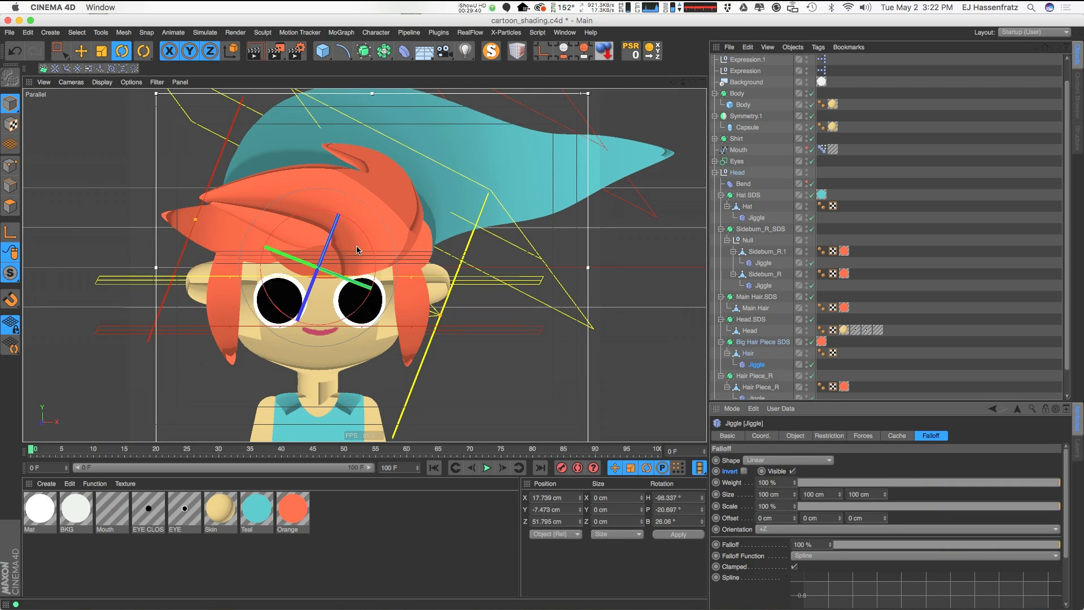
key(ctrl+r)
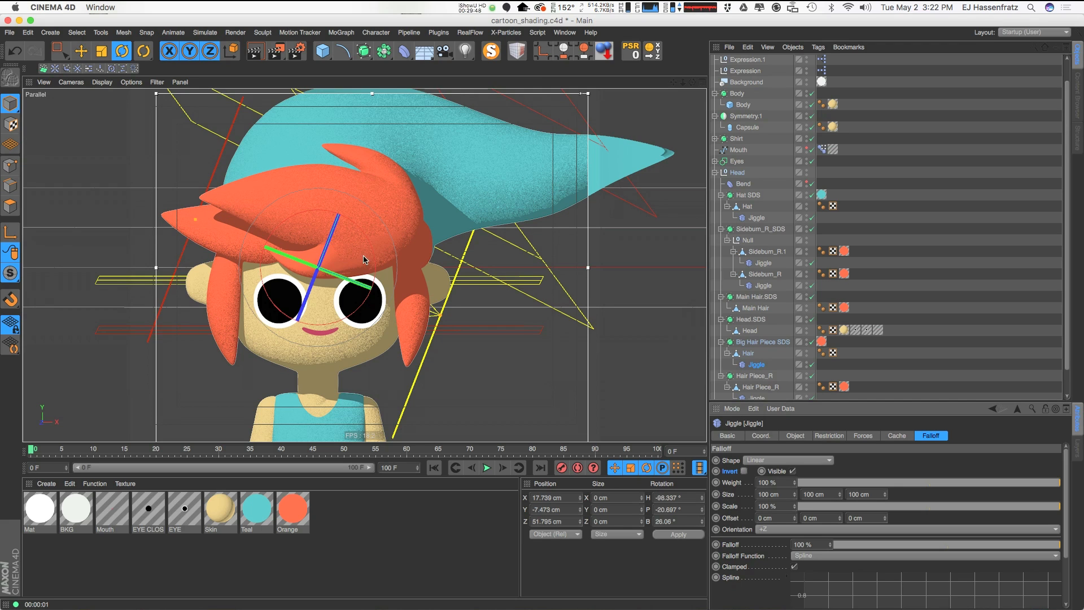
Rotate and move the big hair piece's Jiggle deformer, scale its falloff to about 41.1 cm, and preview the animation
drag(371, 255, 383, 208)
key(t)
key(e)
click(487, 467)
click(487, 467)
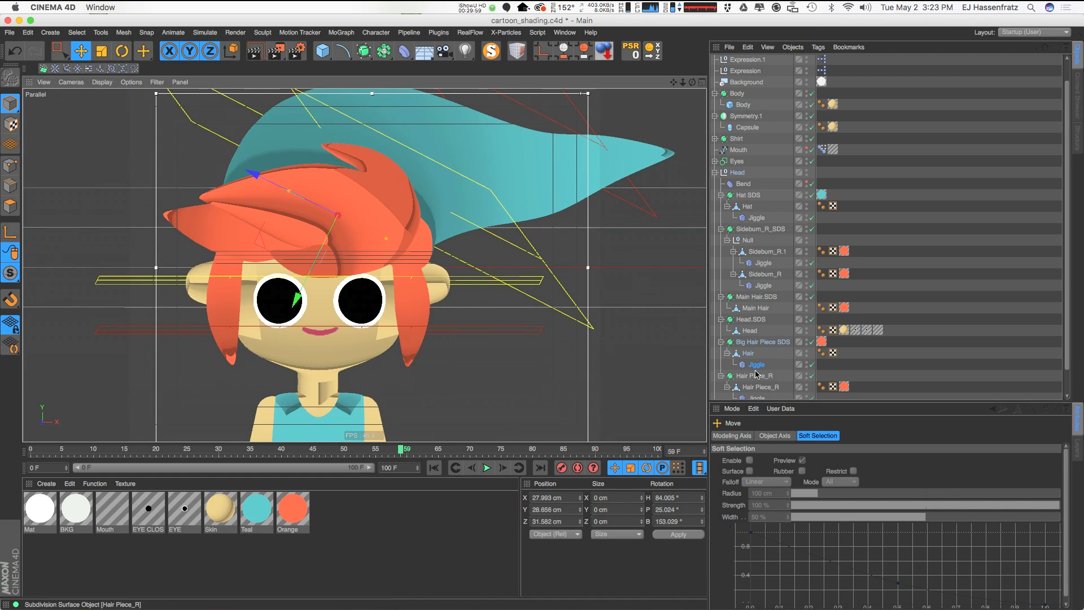
Set the falloff orientation of the big hair piece's Jiggle to -Z and play the animation to check it
click(757, 365)
click(791, 528)
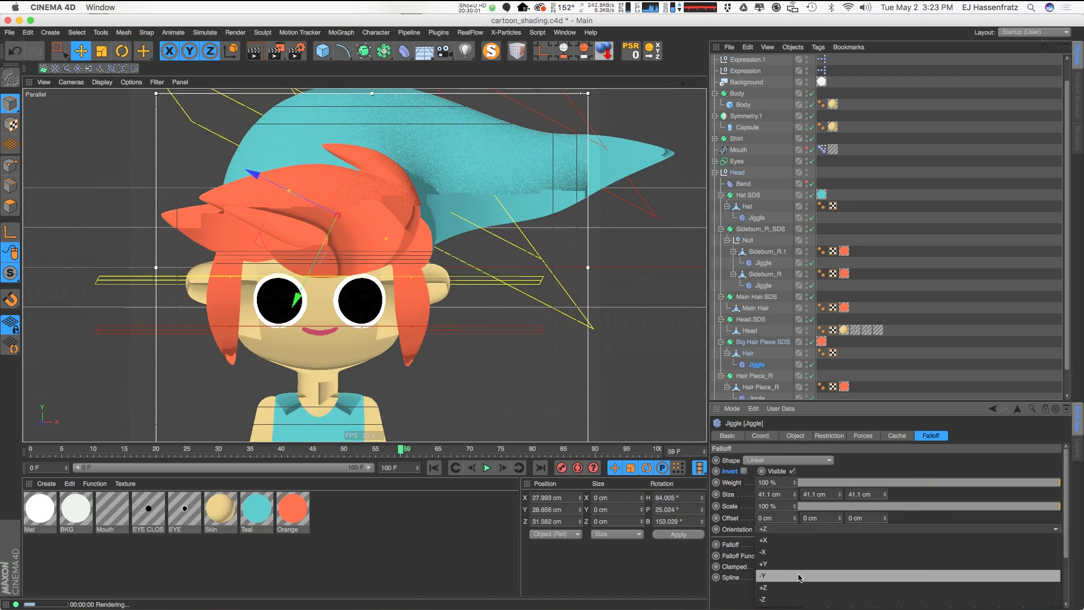
click(788, 599)
click(487, 467)
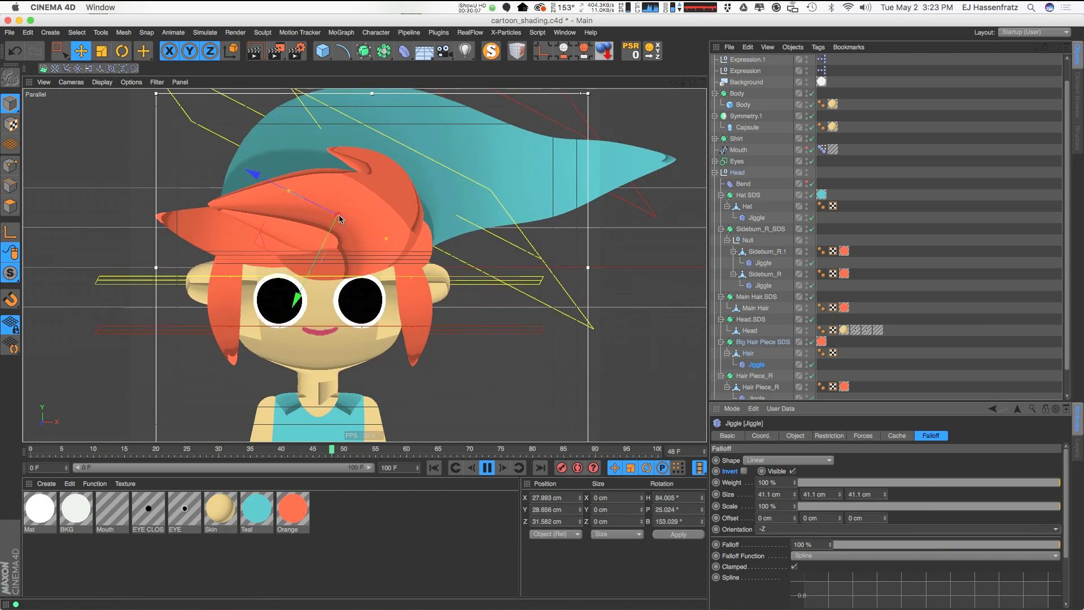
key(F8)
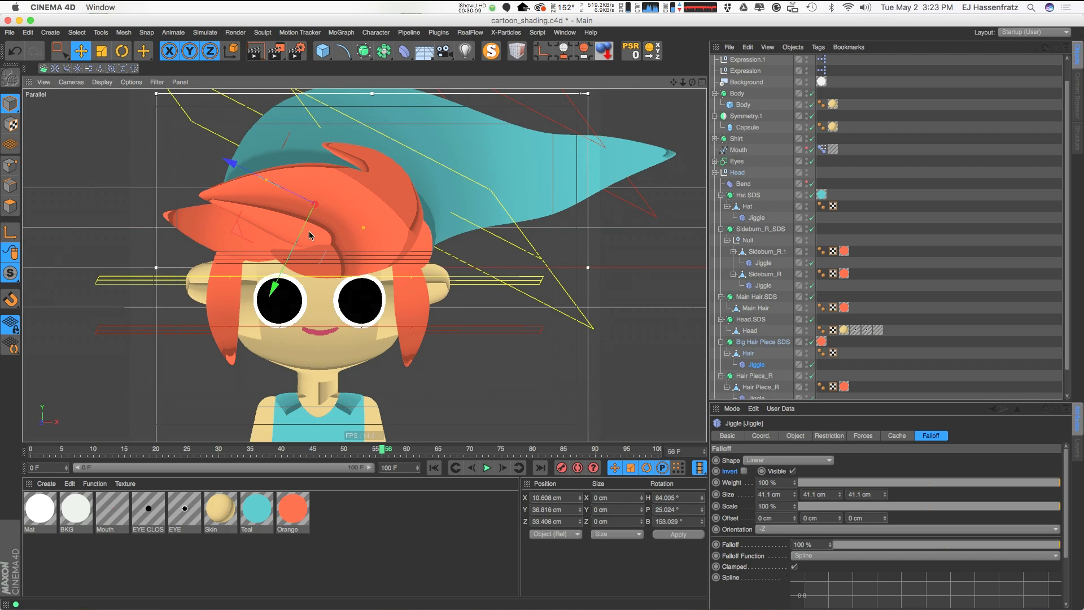
Reposition the big hair piece's Jiggle deformer across the hair, test it with playback, and return to the first frame
alt+drag(349, 194, 286, 236)
alt+drag(345, 237, 427, 144)
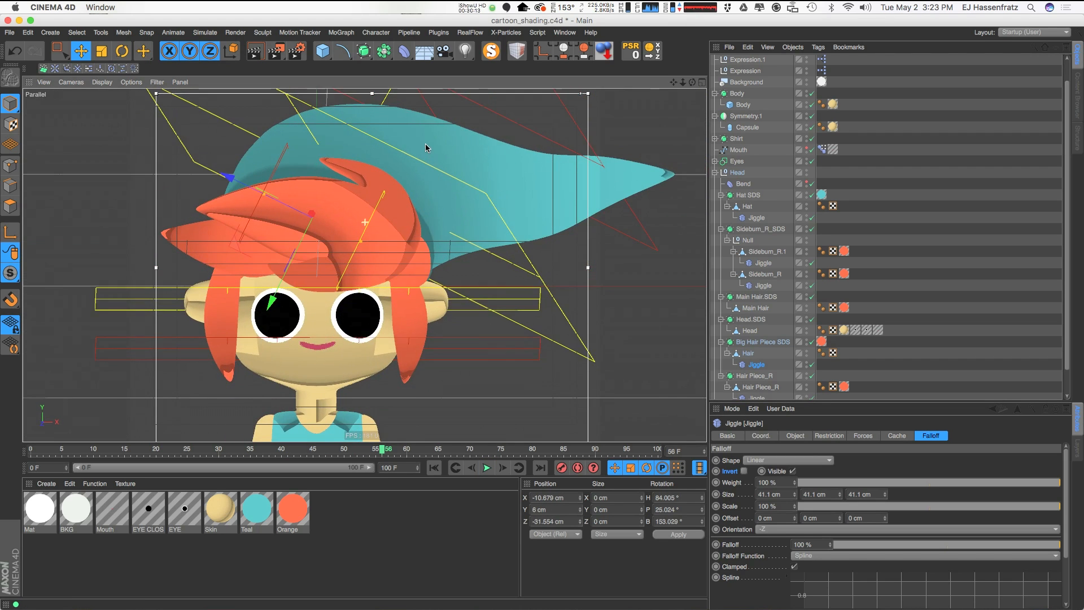
key(super+r)
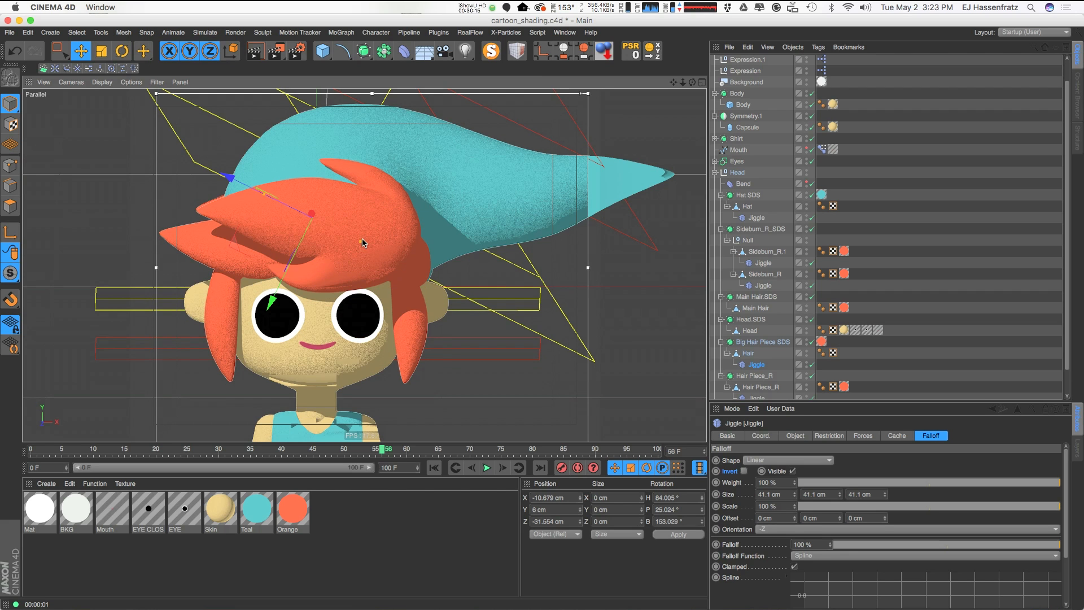
click(487, 467)
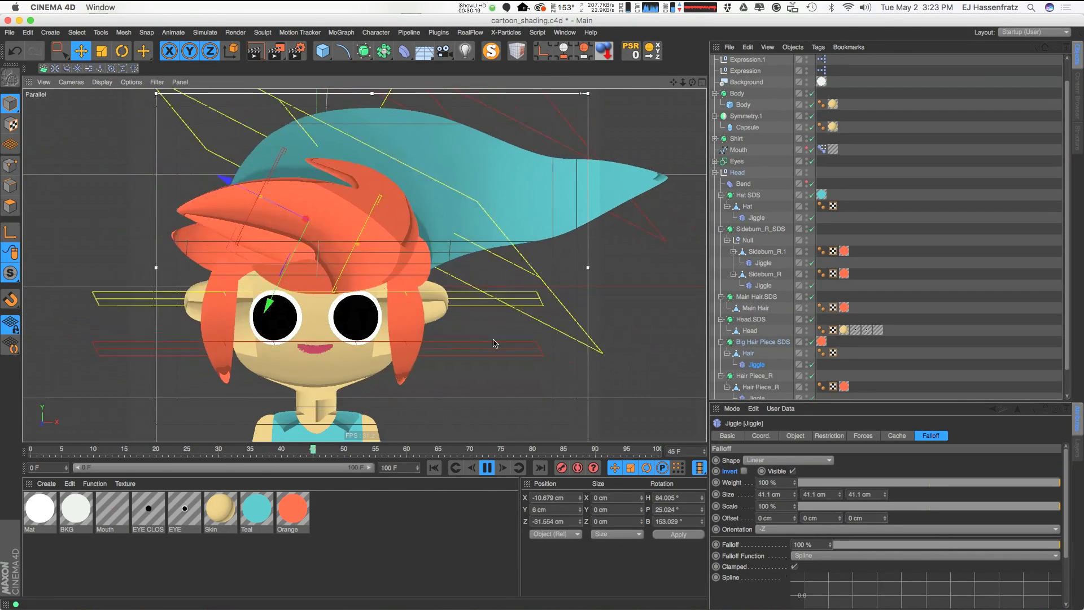
key(F8)
key(super+r)
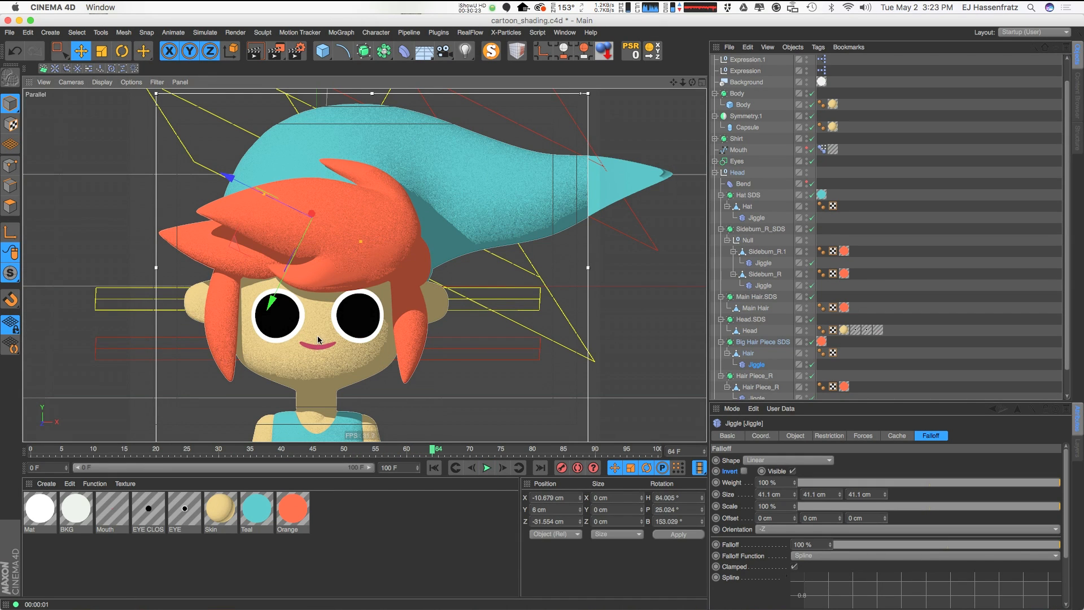
key(shift+f)
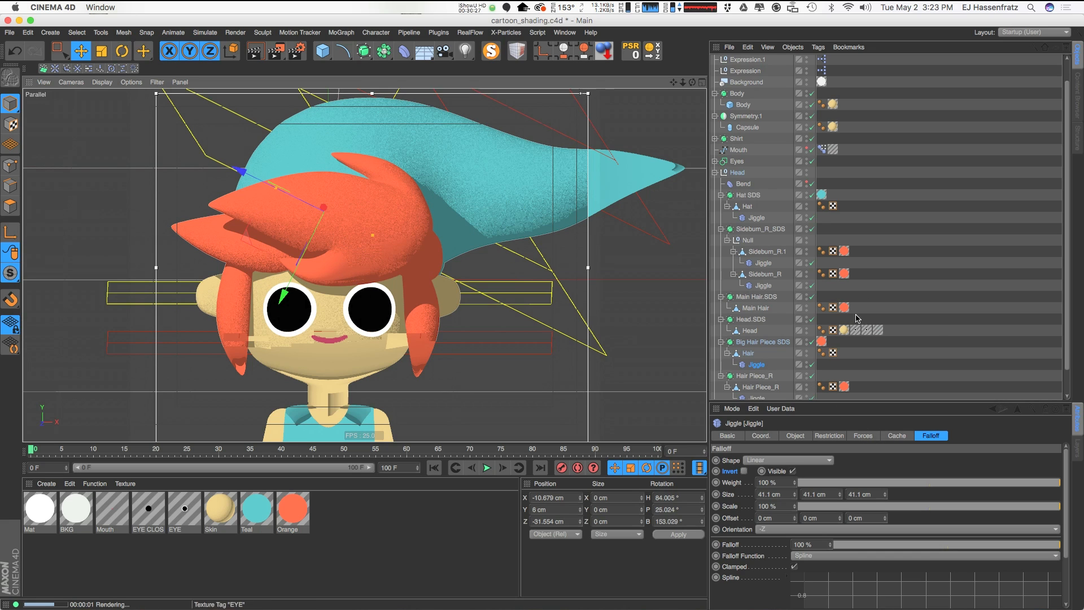
Show the force settings of the big hair piece's Jiggle and add a Wind particle force to the scene
scroll(938, 339, down, 2)
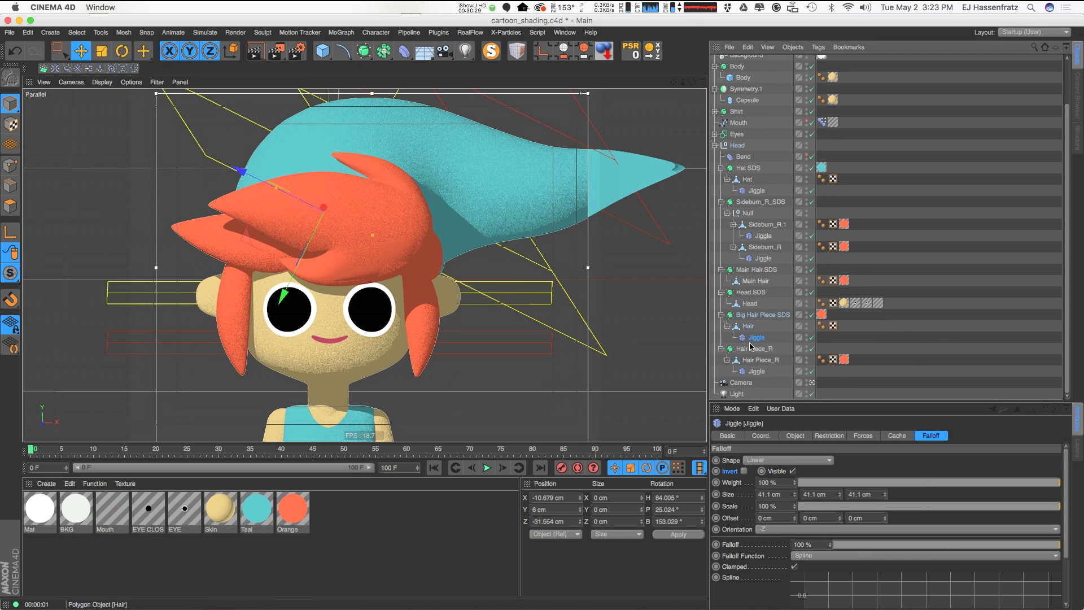
click(862, 436)
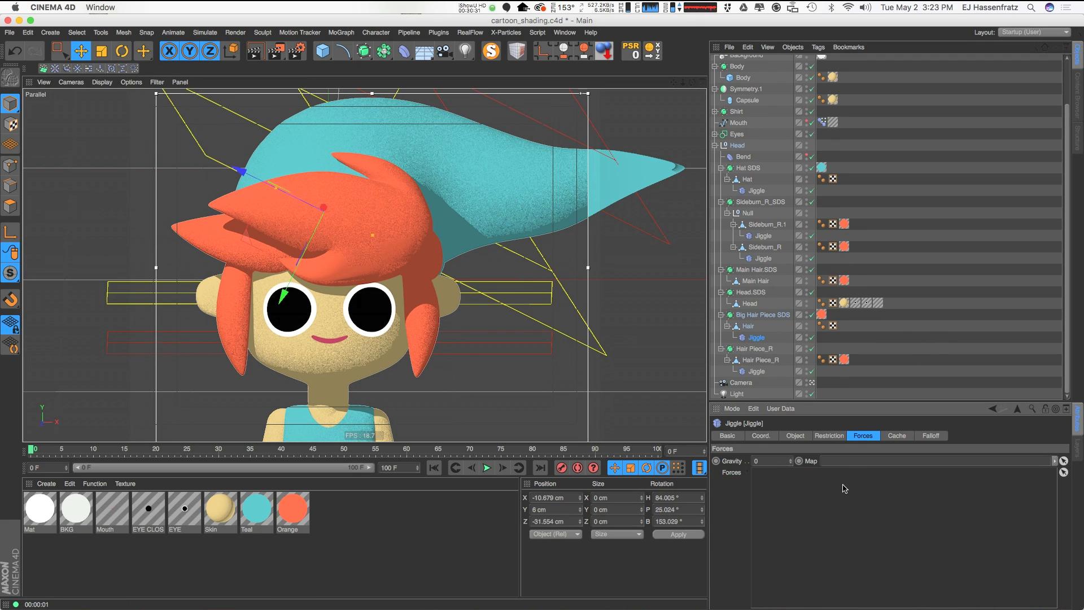
click(101, 33)
mouse_move(213, 35)
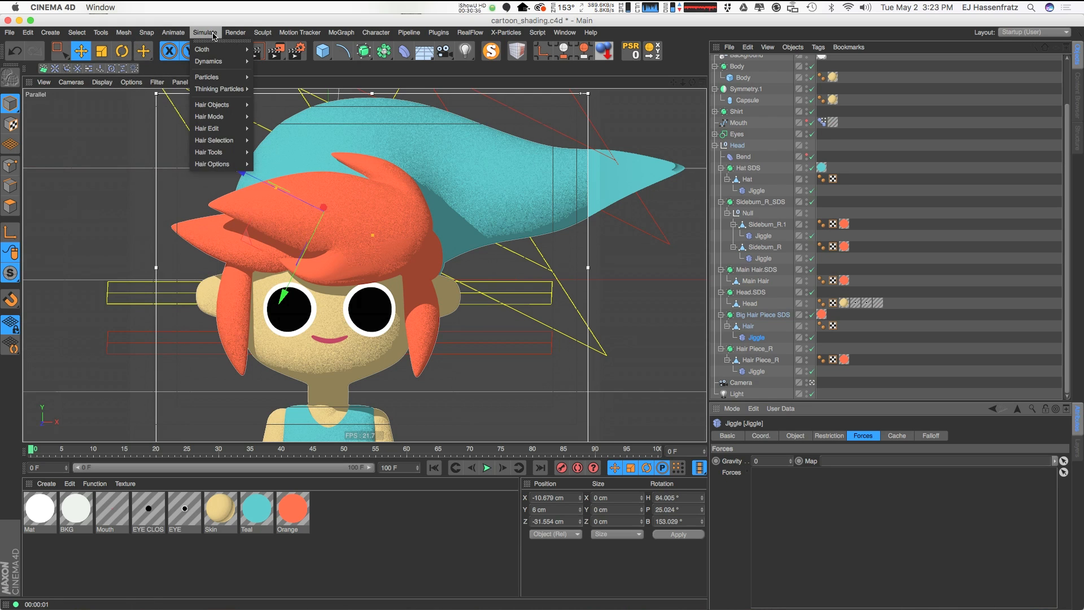
mouse_move(220, 77)
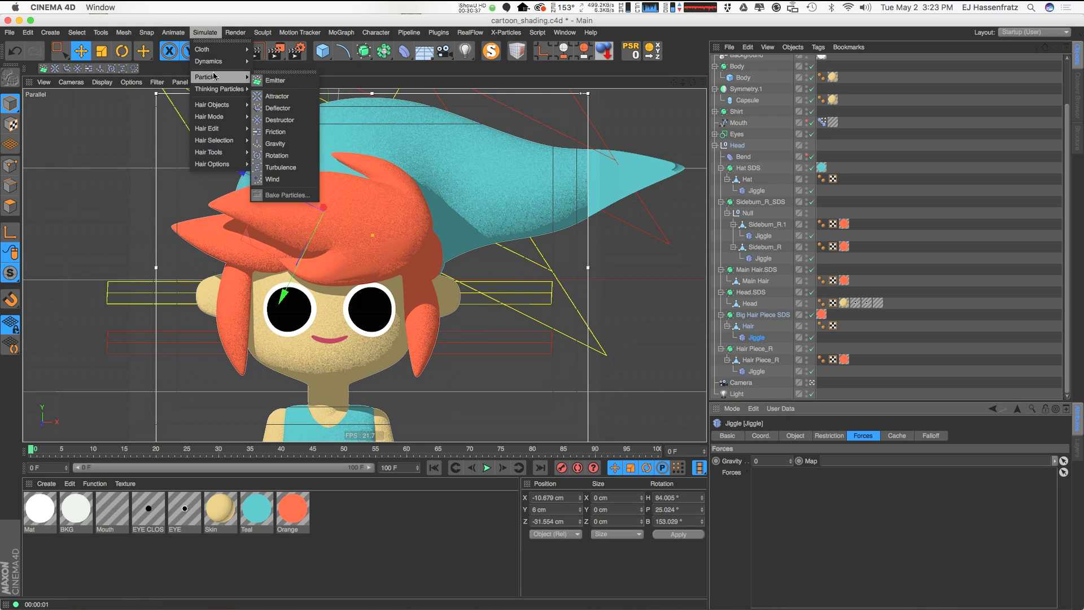
click(286, 185)
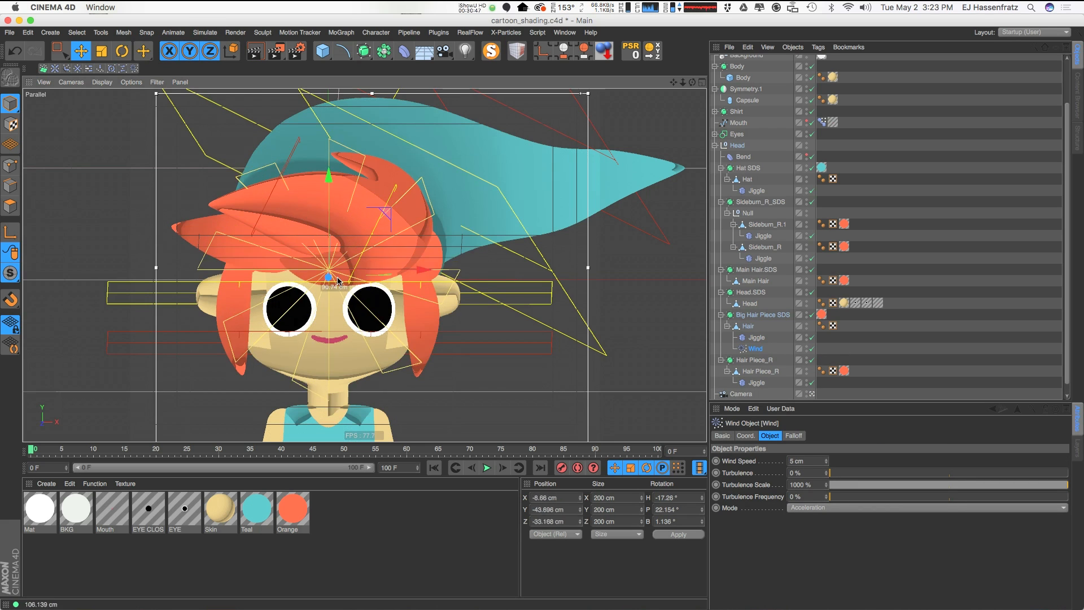
Rotate the Wind object so it blows across the face and move it out beside the character's head
key(r)
drag(370, 242, 258, 263)
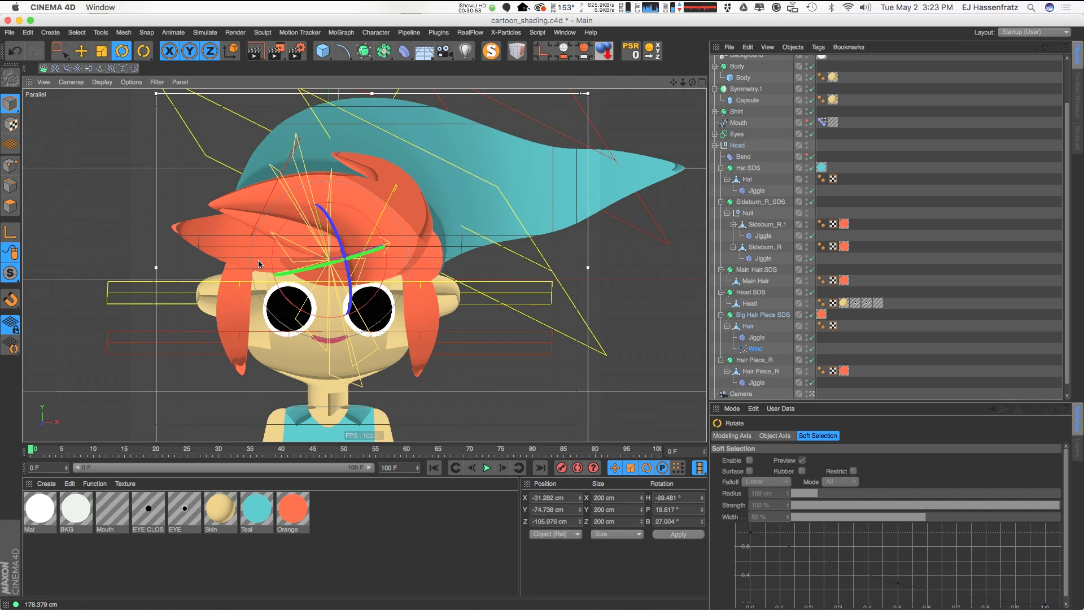
key(e)
drag(357, 263, 221, 298)
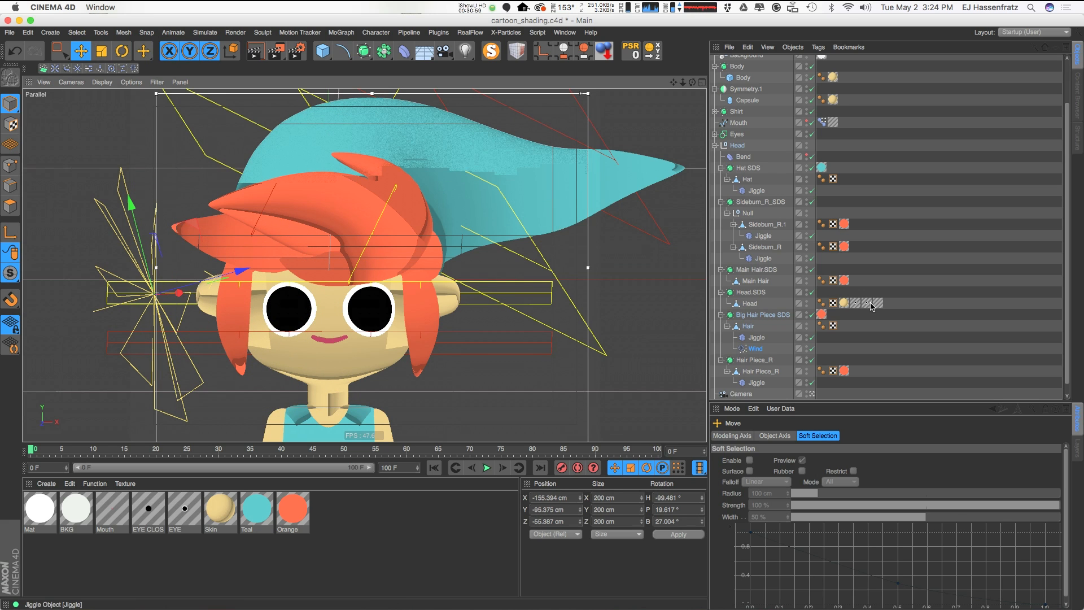
Move the Wind object out of the hair hierarchy to the top level of the scene and play the animation
drag(751, 347, 745, 68)
click(487, 467)
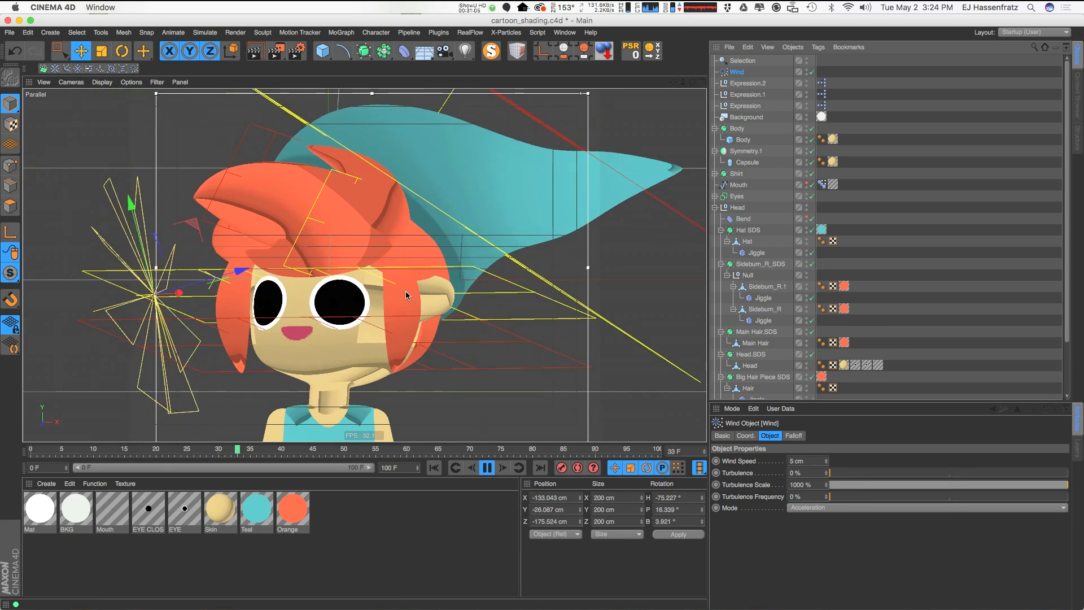
key(F8)
key(ctrl+r)
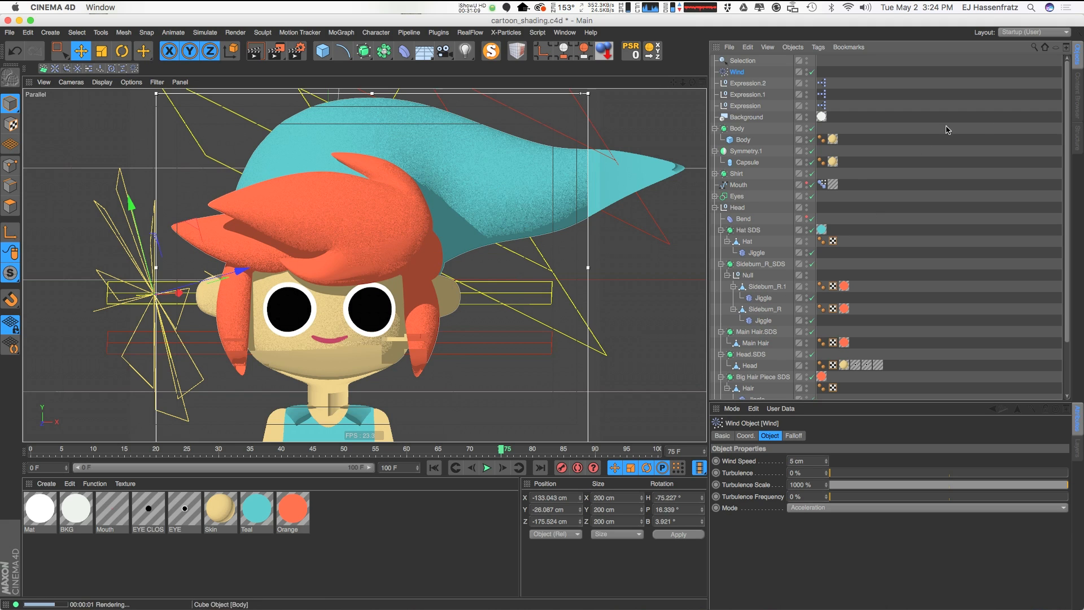
Filter the object list for "jiggle" and select all five Jiggle deformers
click(1034, 47)
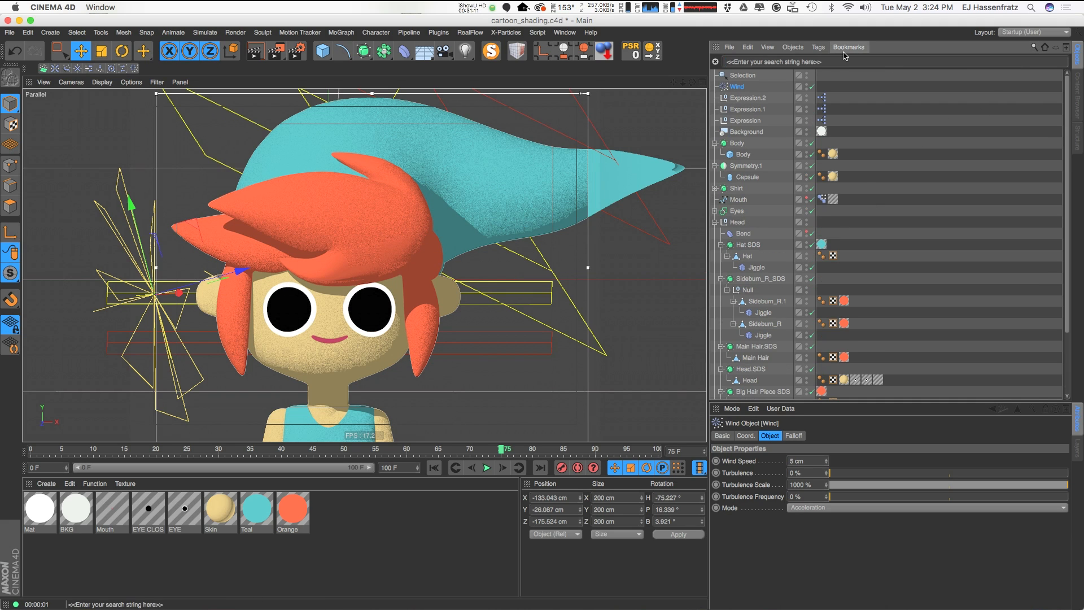
text(jigge)
key(BackSpace)
text(le)
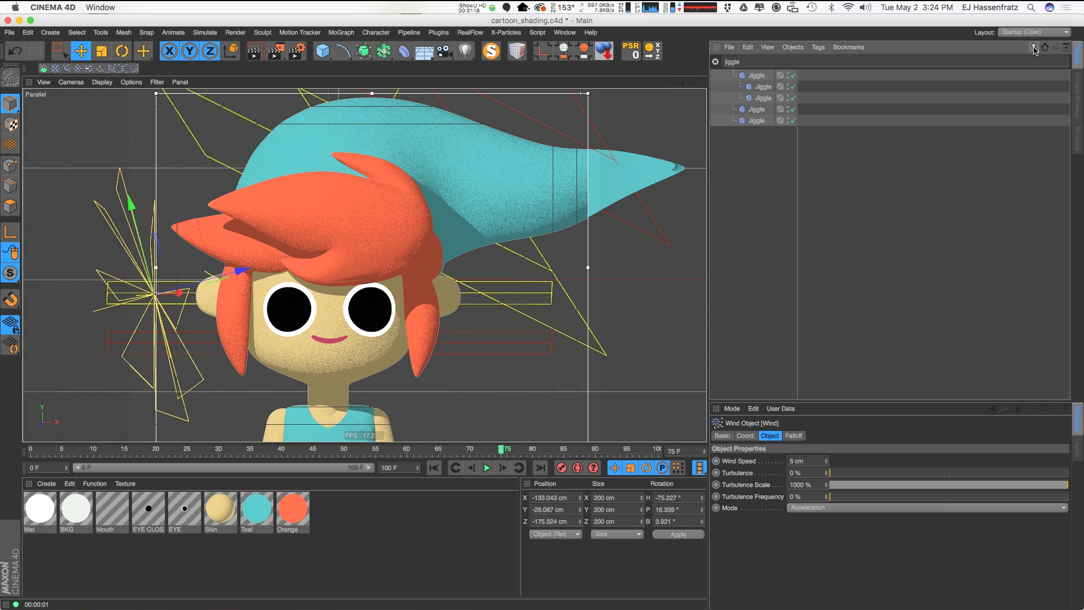
drag(770, 159, 743, 72)
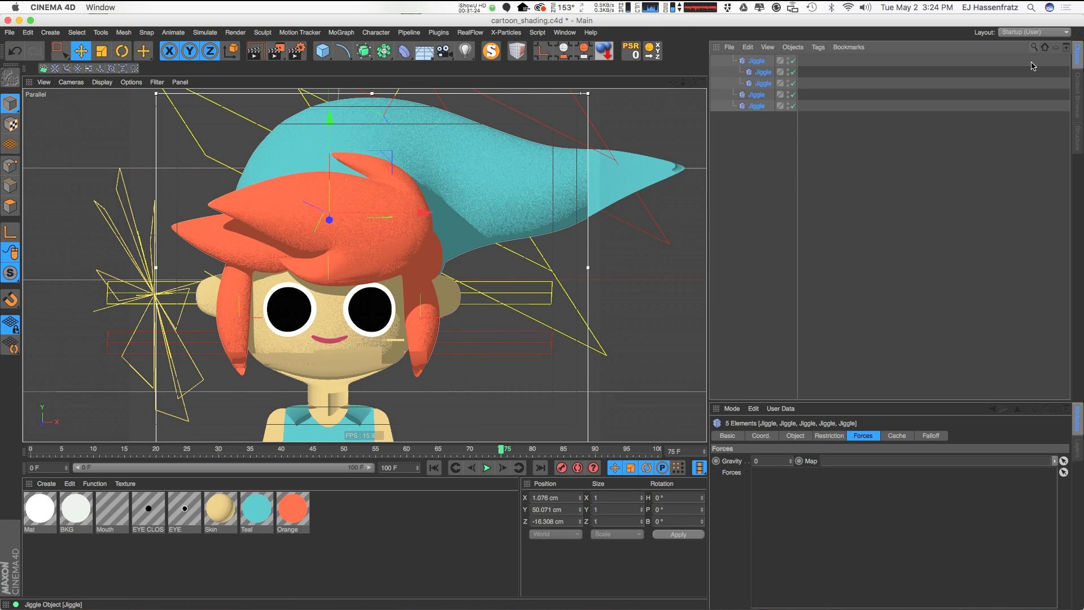
Clear the object filter, add the Wind object to the Forces of all selected Jiggles, and start playback
click(716, 62)
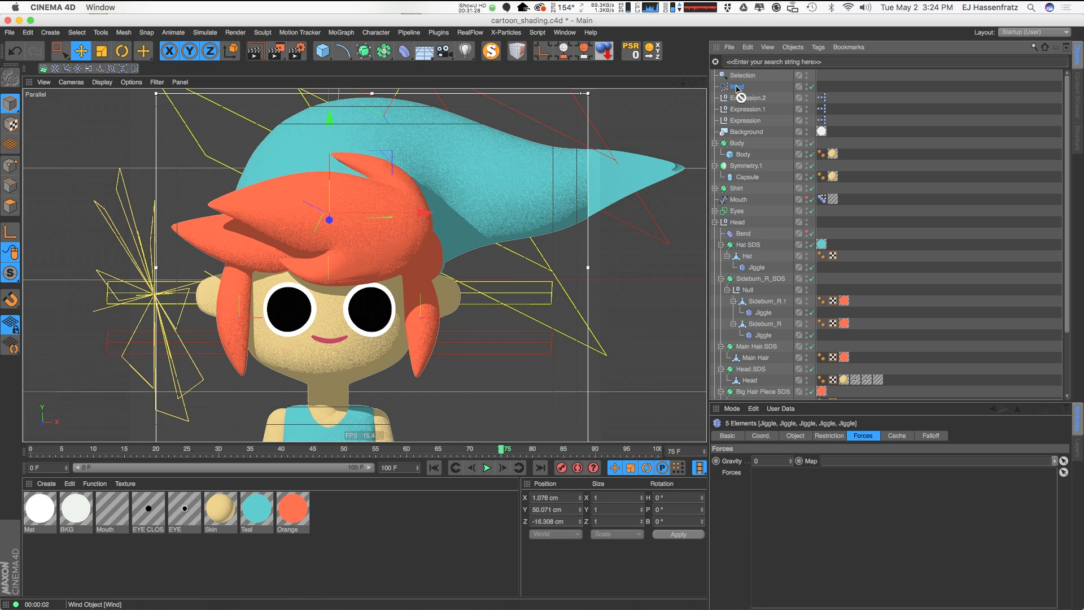
drag(850, 534, 864, 556)
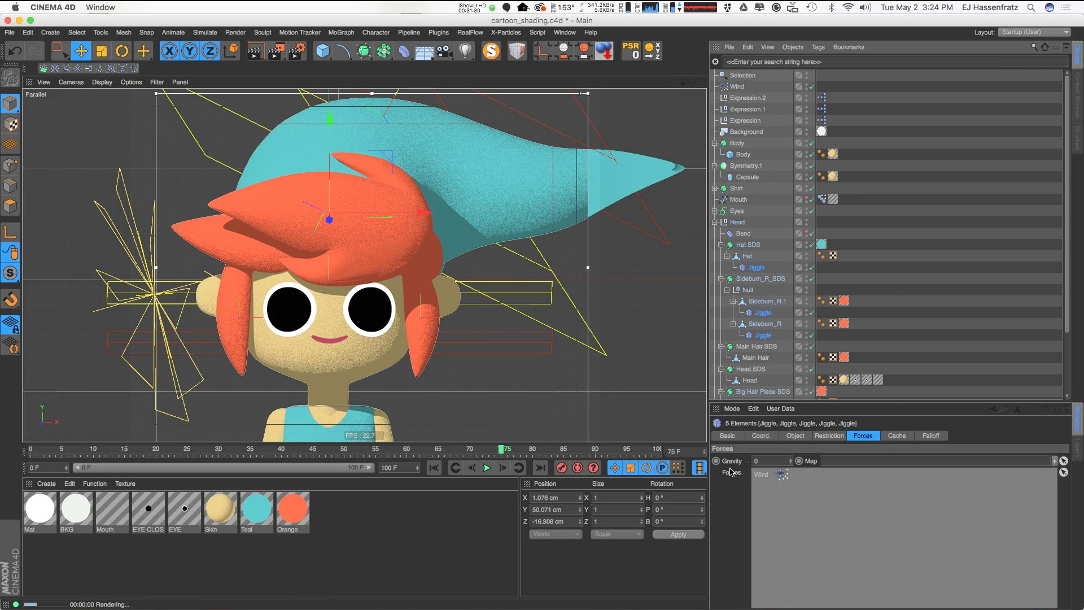
click(489, 468)
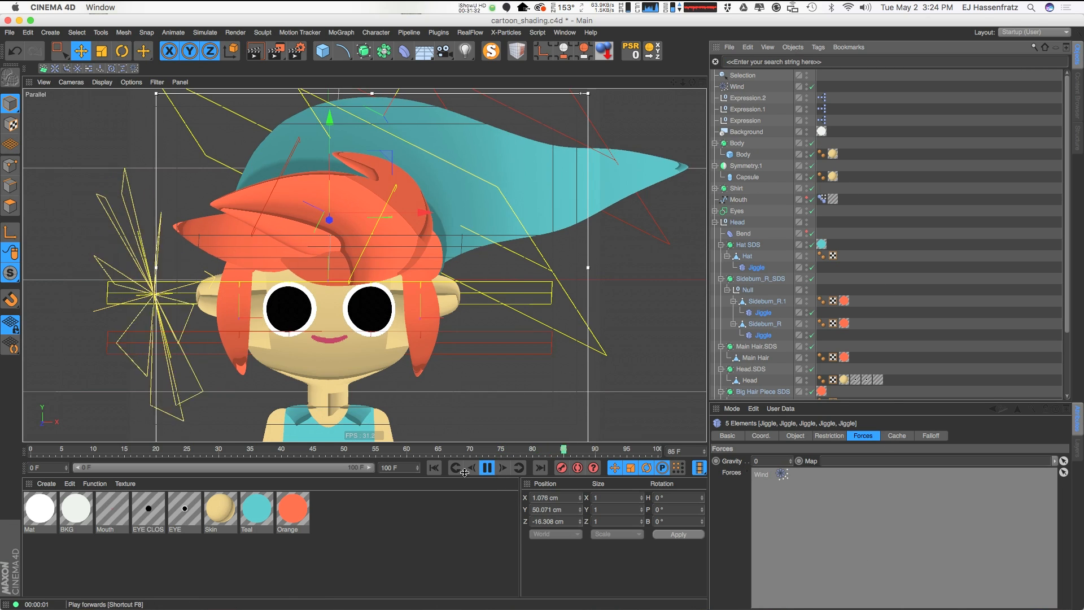
Set the Wind object's speed to 20 cm and its turbulence to 18.99% during playback
click(735, 88)
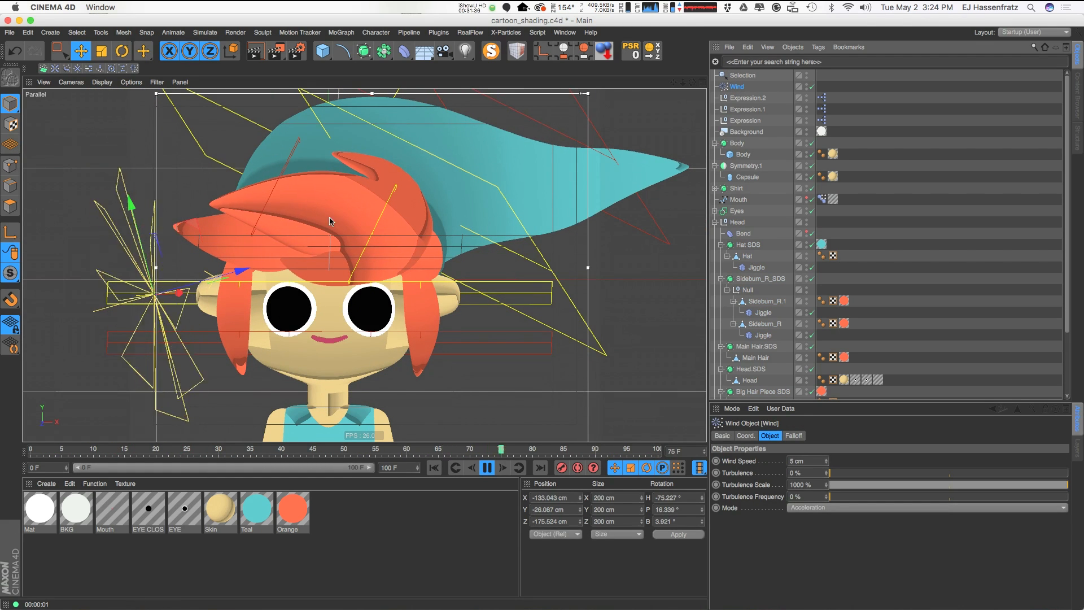
click(806, 461)
text(20)
key(Return)
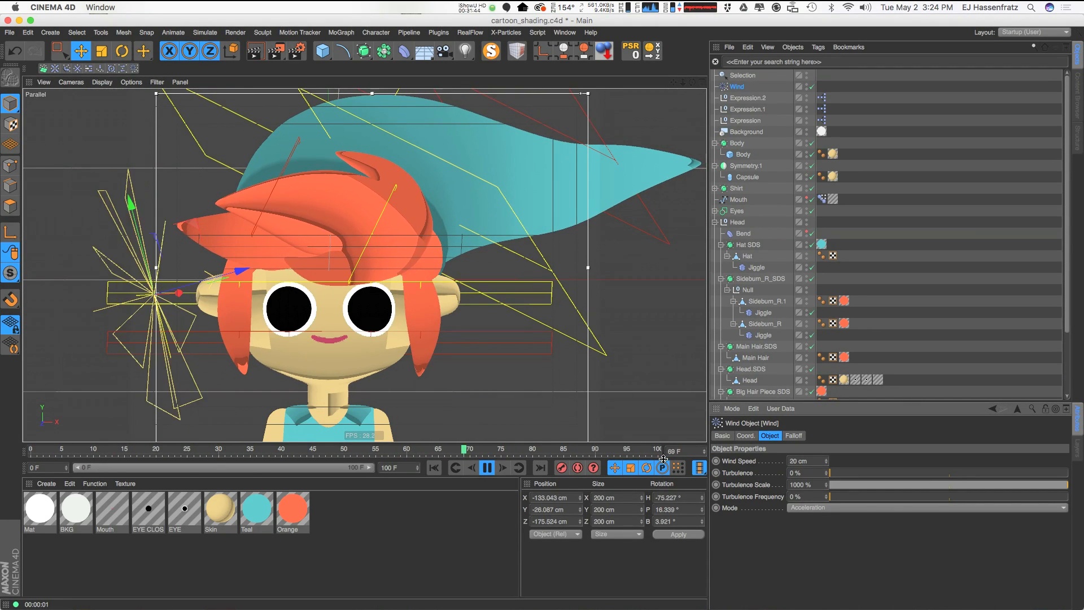
drag(830, 473, 875, 473)
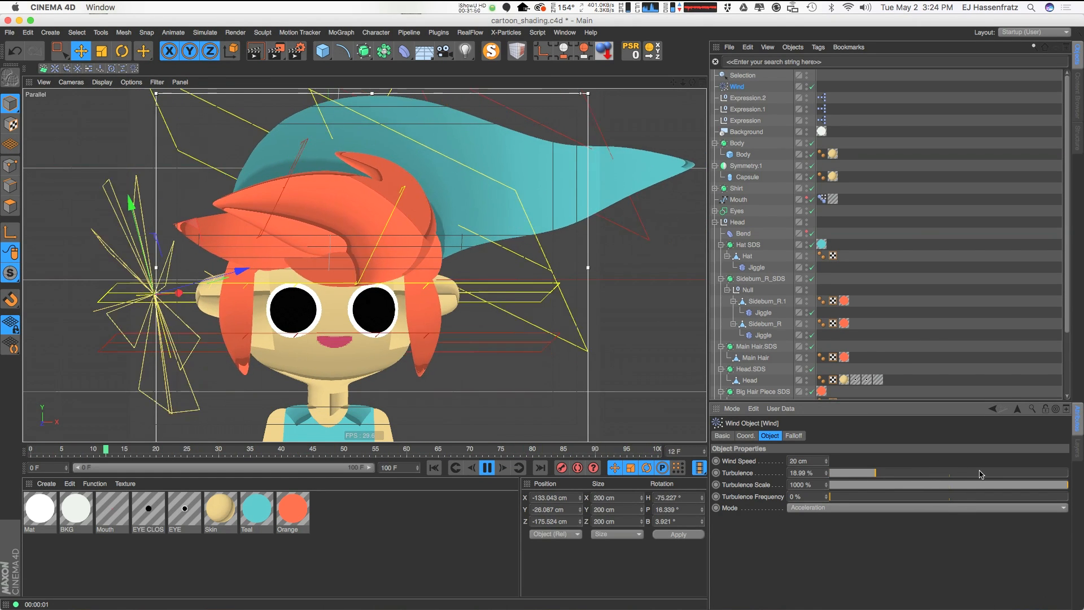
Try Wind speeds of 50 cm and 8000 cm during playback
double_click(802, 461)
text(50)
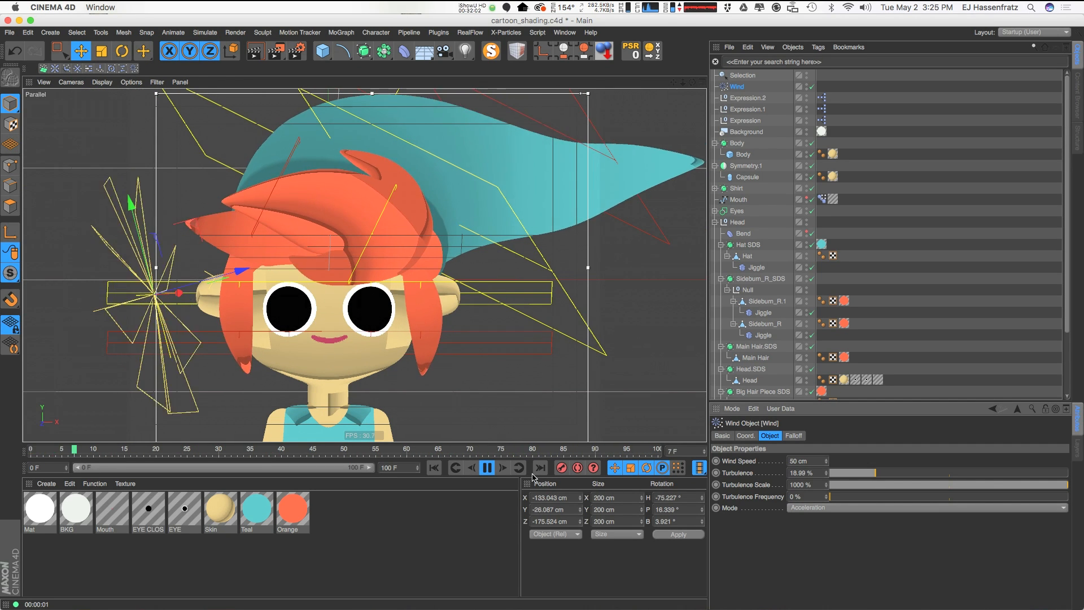
text(1)
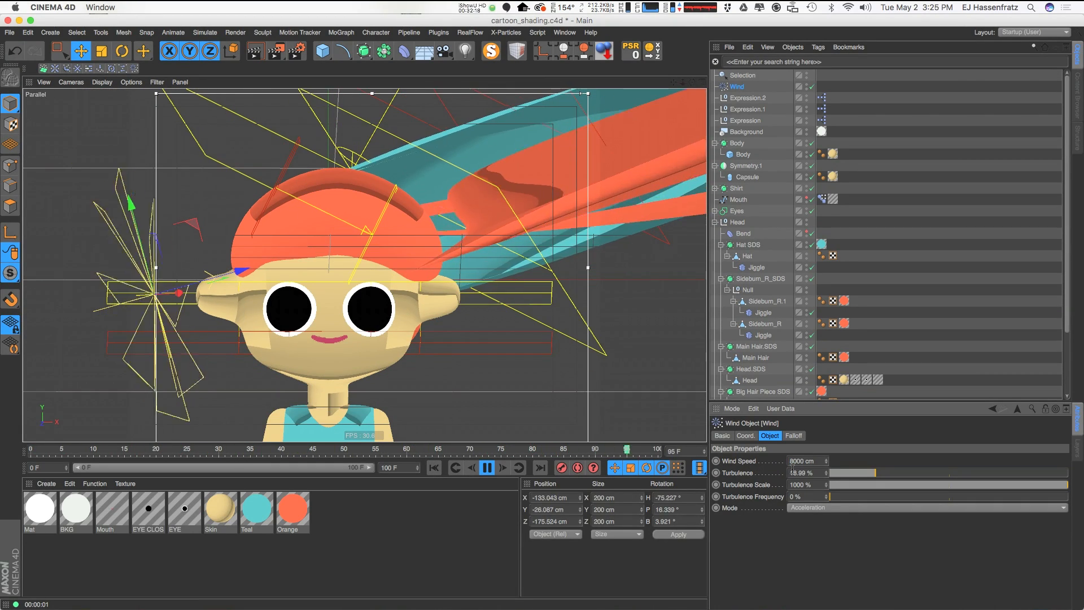
Set the Wind object's speed to 80 cm while the animation plays
double_click(795, 461)
text(80)
key(Return)
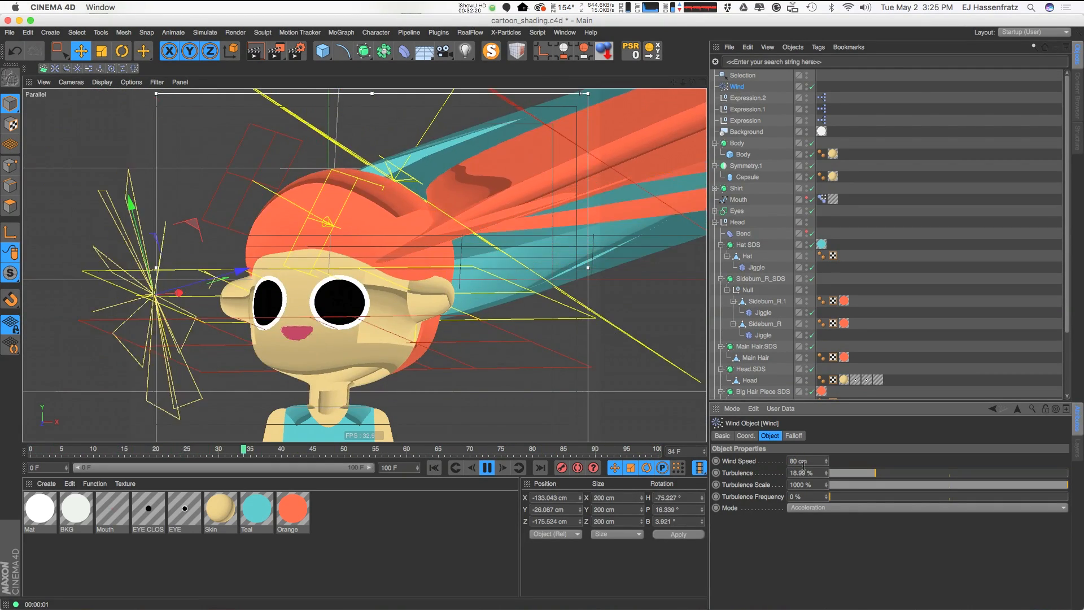